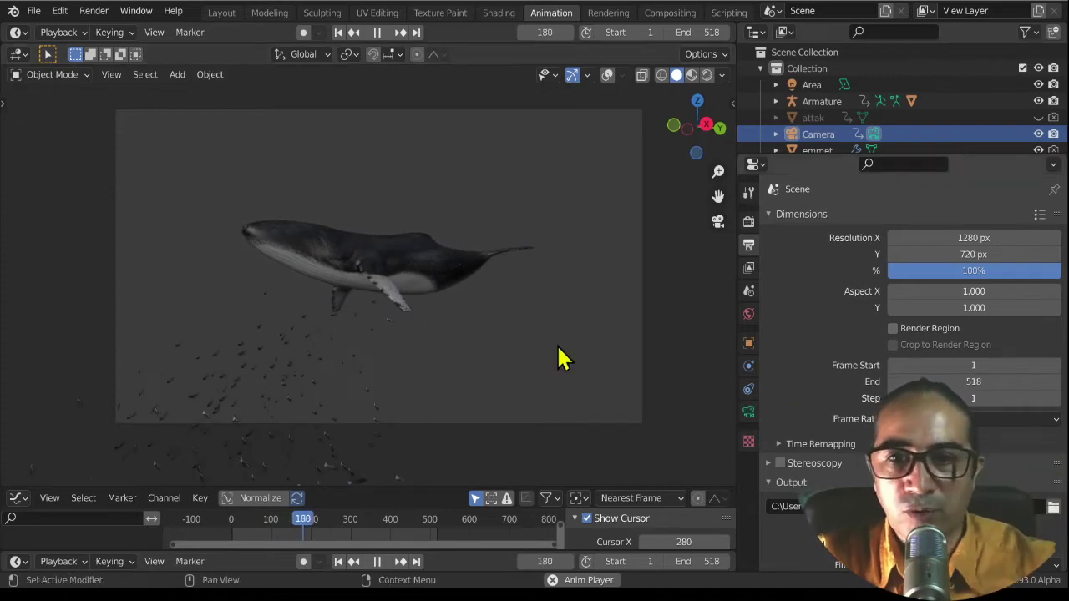
# - Make the emmet emitter the active object
pyautogui.click(607, 74)
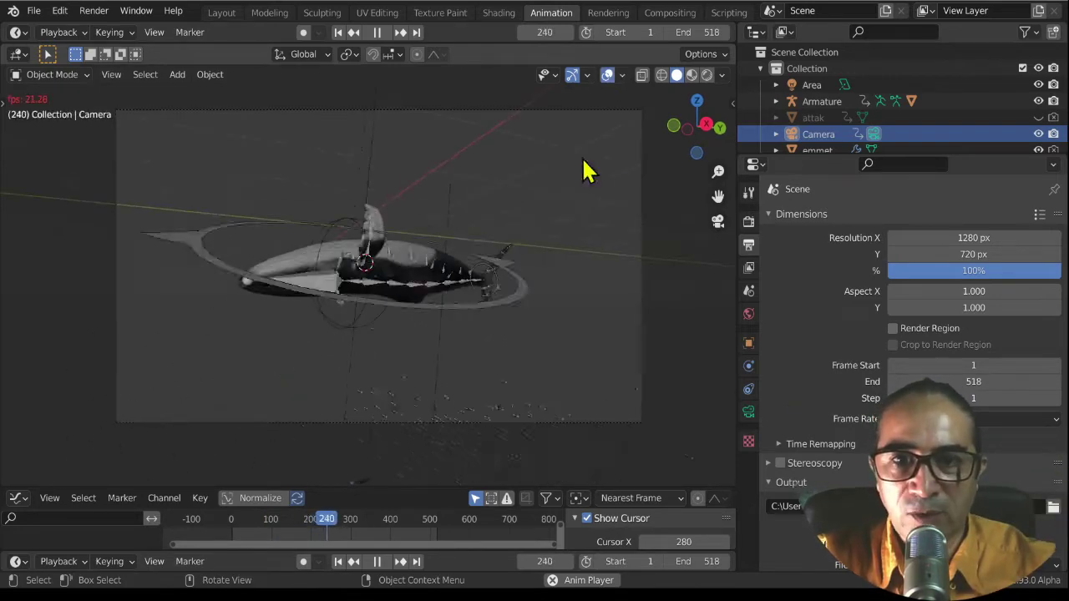
pyautogui.click(350, 443)
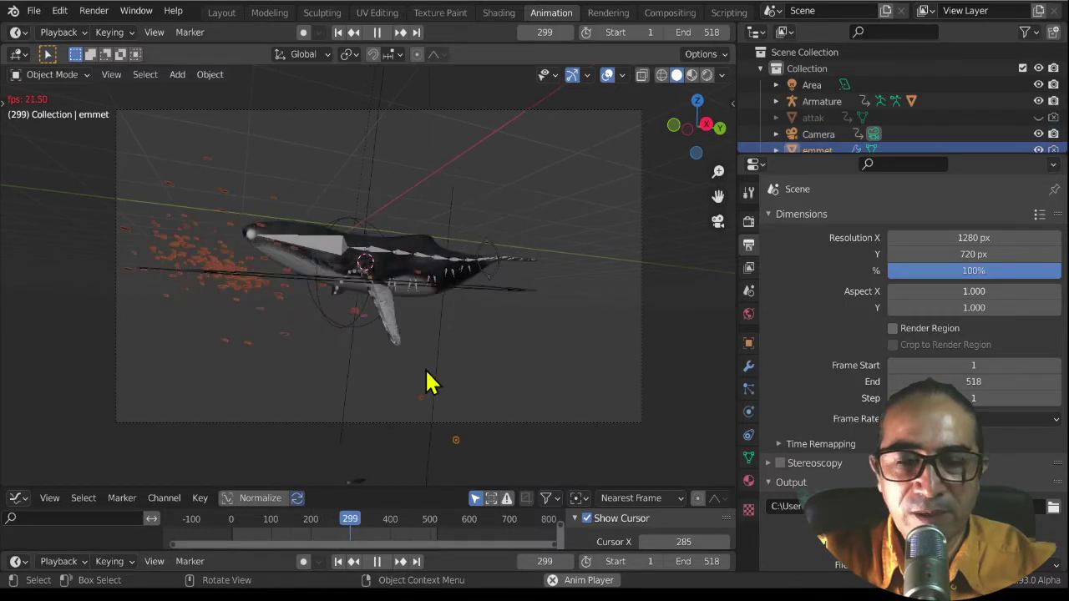
pyautogui.click(607, 74)
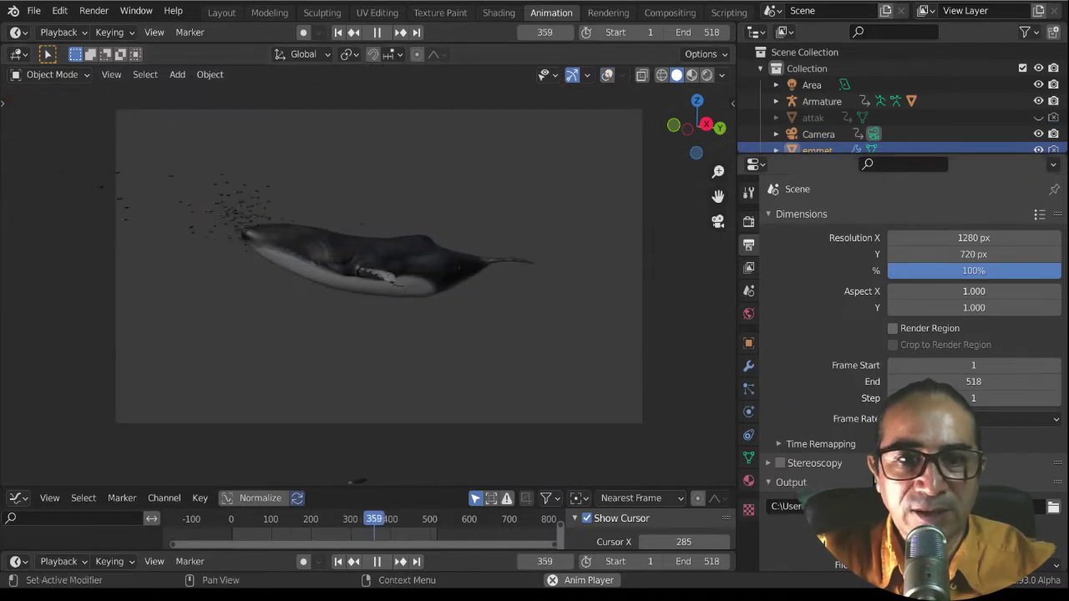
# - Open emmet's particle settings and scroll down to the Boids physics options
pyautogui.click(748, 389)
pyautogui.scroll(-4, 811, 384)
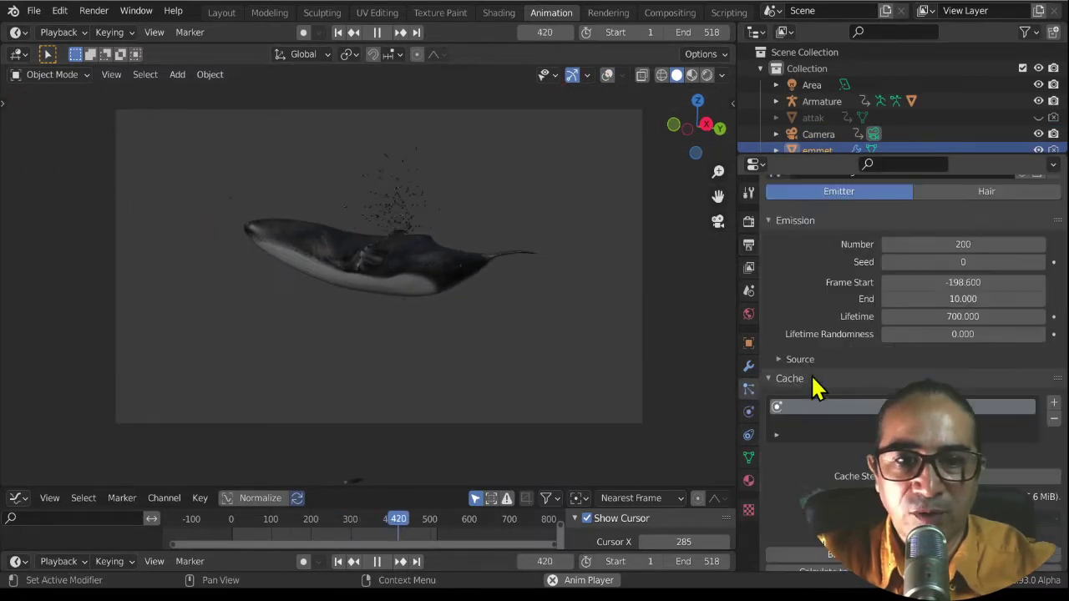
pyautogui.scroll(-4, 814, 382)
pyautogui.scroll(4, 814, 384)
pyautogui.scroll(4, 814, 387)
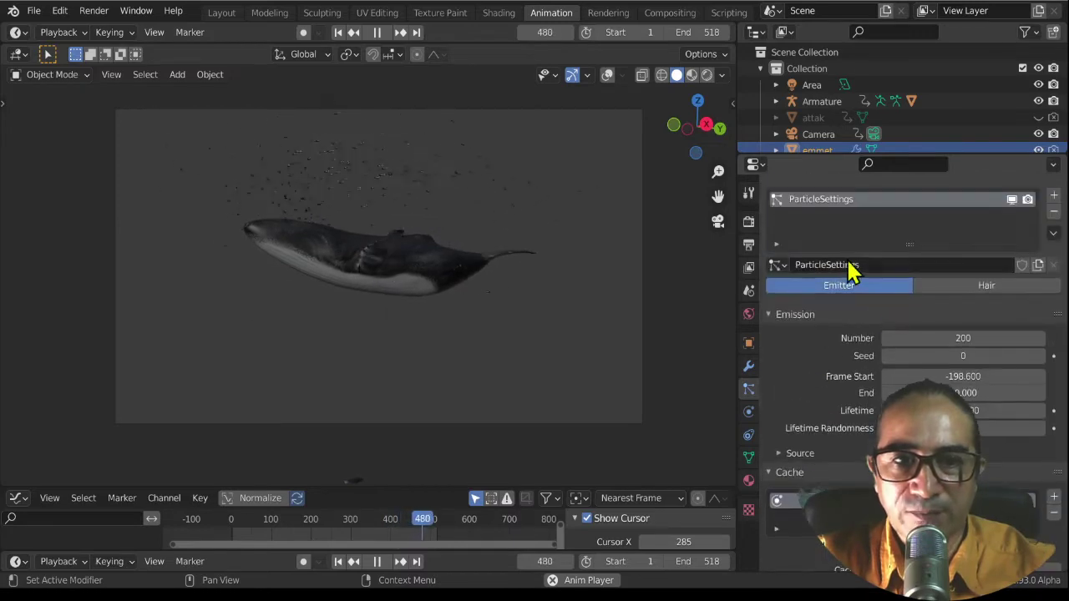
pyautogui.scroll(-4, 831, 417)
pyautogui.scroll(-3, 830, 443)
pyautogui.scroll(-4, 831, 447)
pyautogui.scroll(-4, 831, 451)
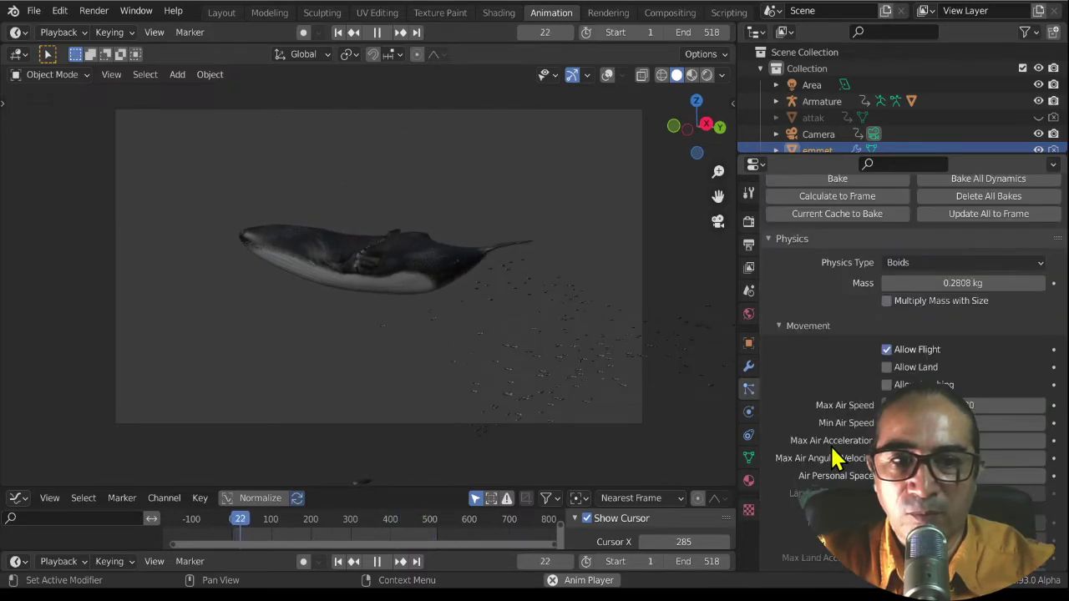
pyautogui.scroll(-3, 818, 351)
pyautogui.scroll(-4, 814, 313)
pyautogui.scroll(-5, 814, 309)
pyautogui.scroll(-2, 826, 309)
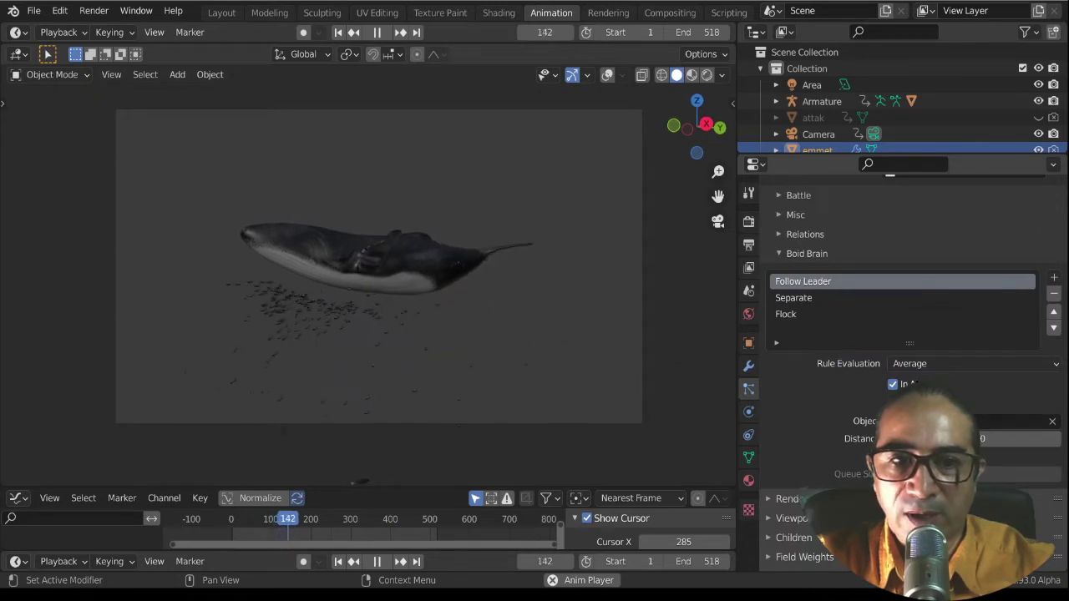
# - Review the Boid Brain rule evaluation choices, then collapse the Boid Brain panel
pyautogui.click(927, 366)
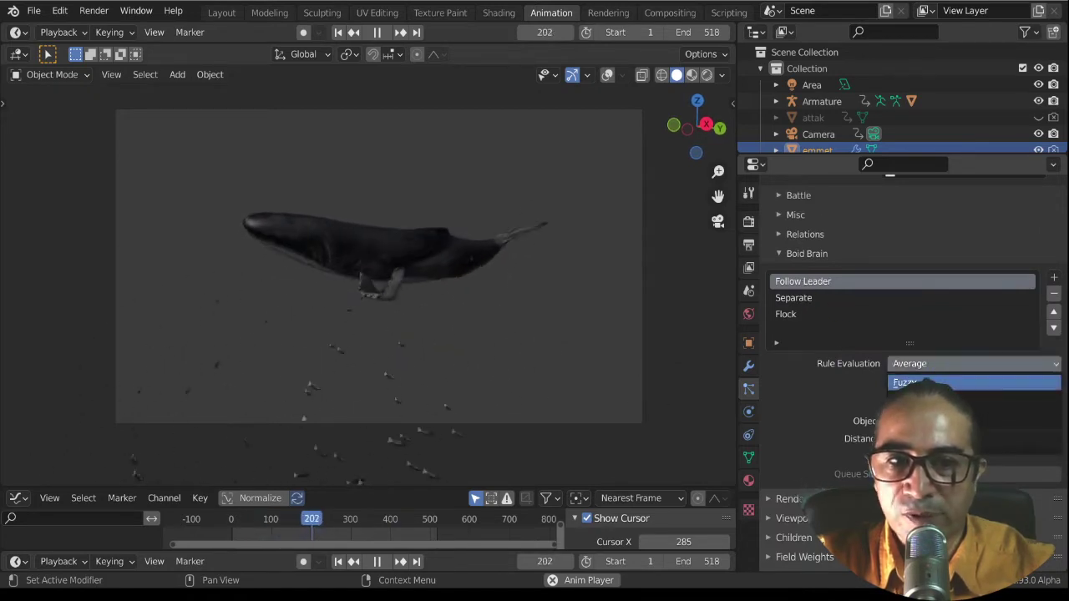
pyautogui.scroll(3, 851, 384)
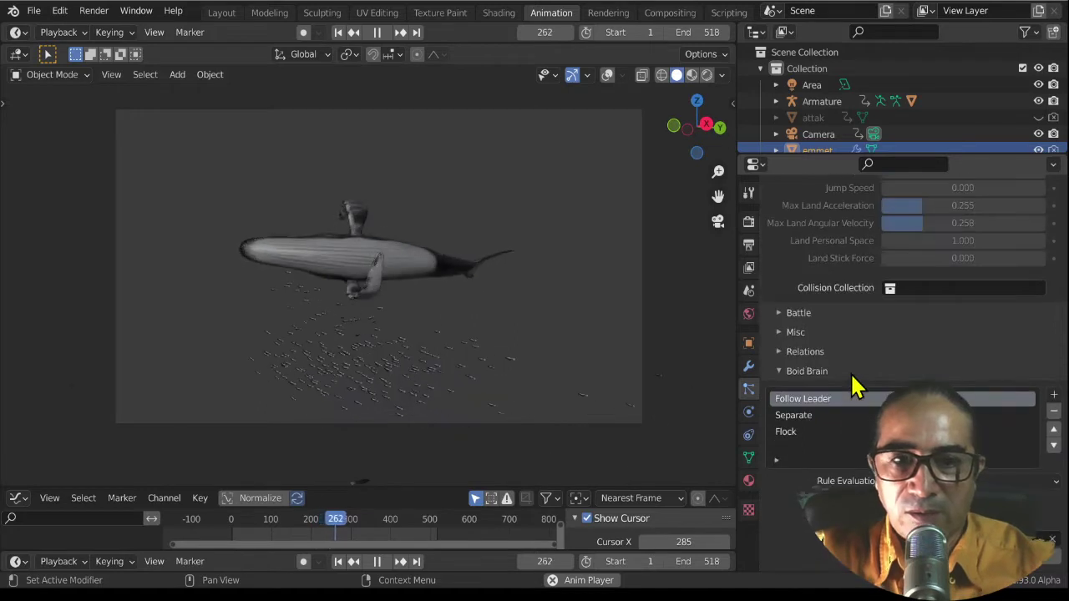
pyautogui.scroll(1, 851, 386)
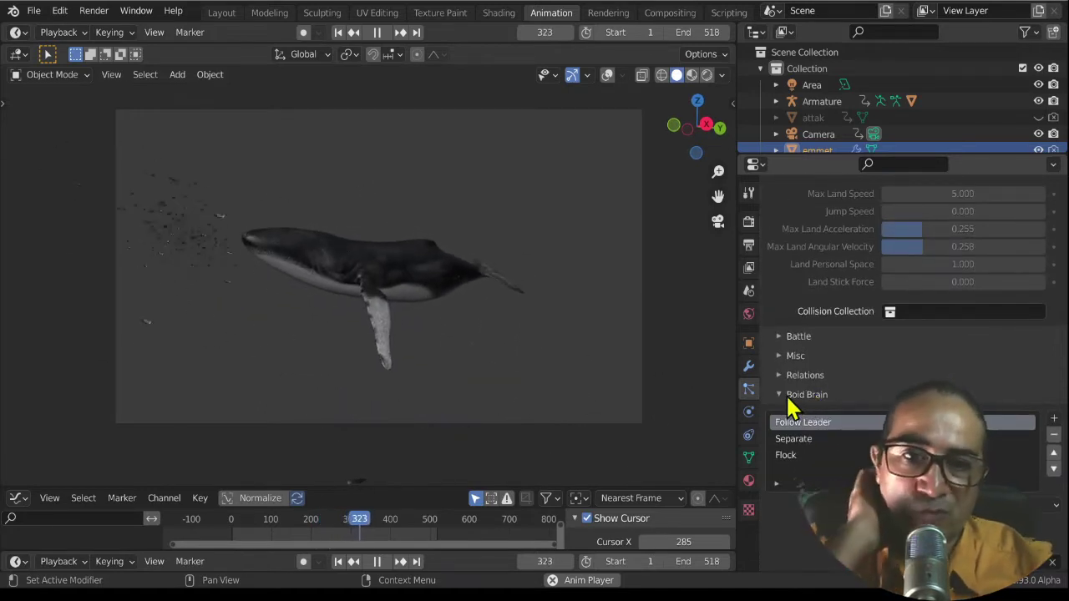
pyautogui.click(785, 402)
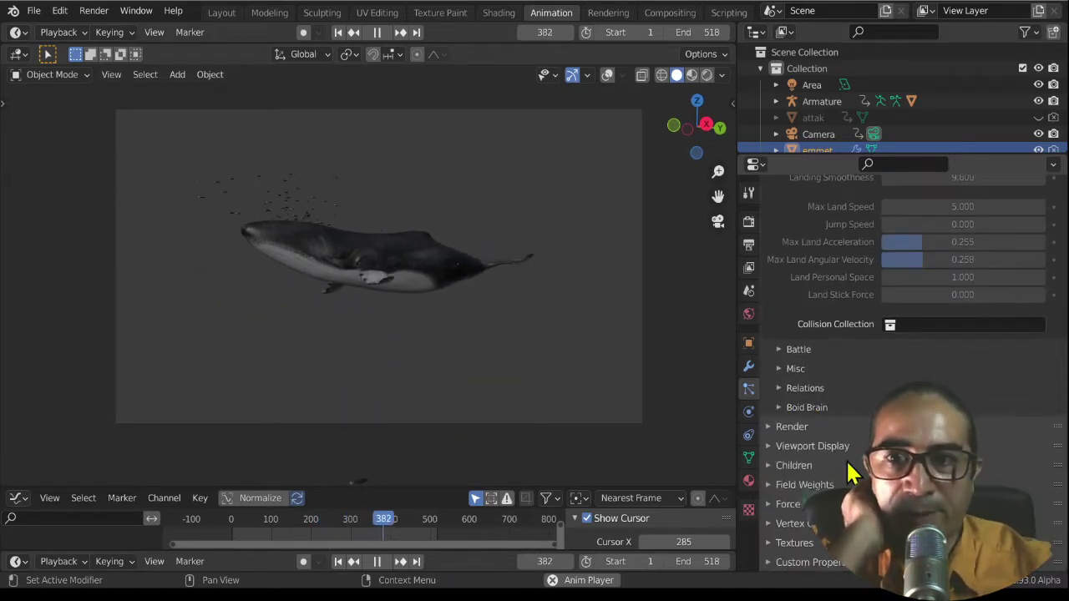
pyautogui.scroll(2, 954, 258)
pyautogui.scroll(2, 954, 258)
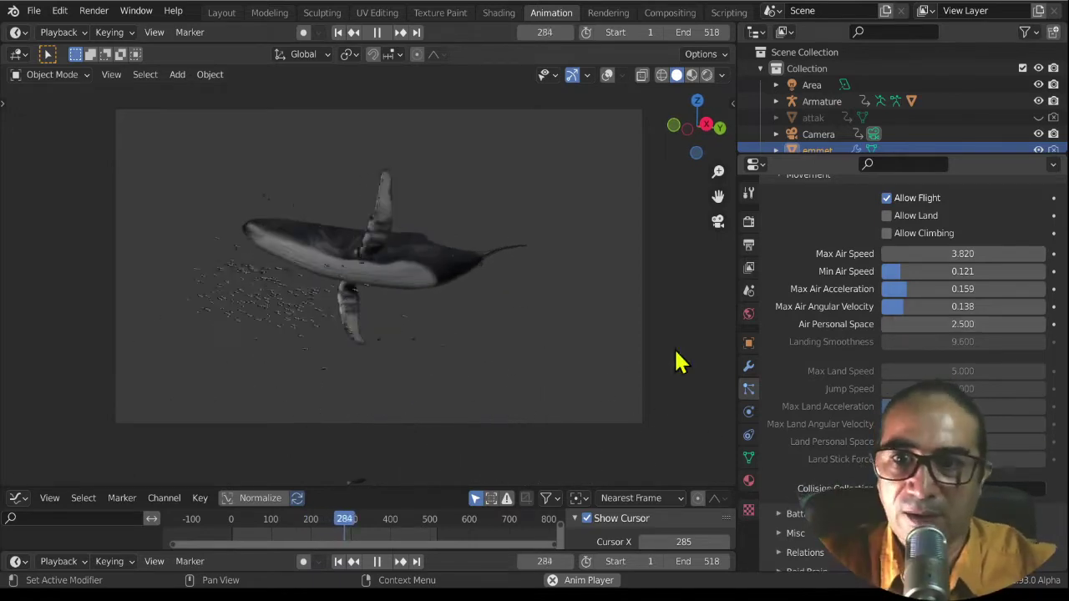
# - Stop playback, switch to Rendered shading and make the env object visible
pyautogui.press('space')
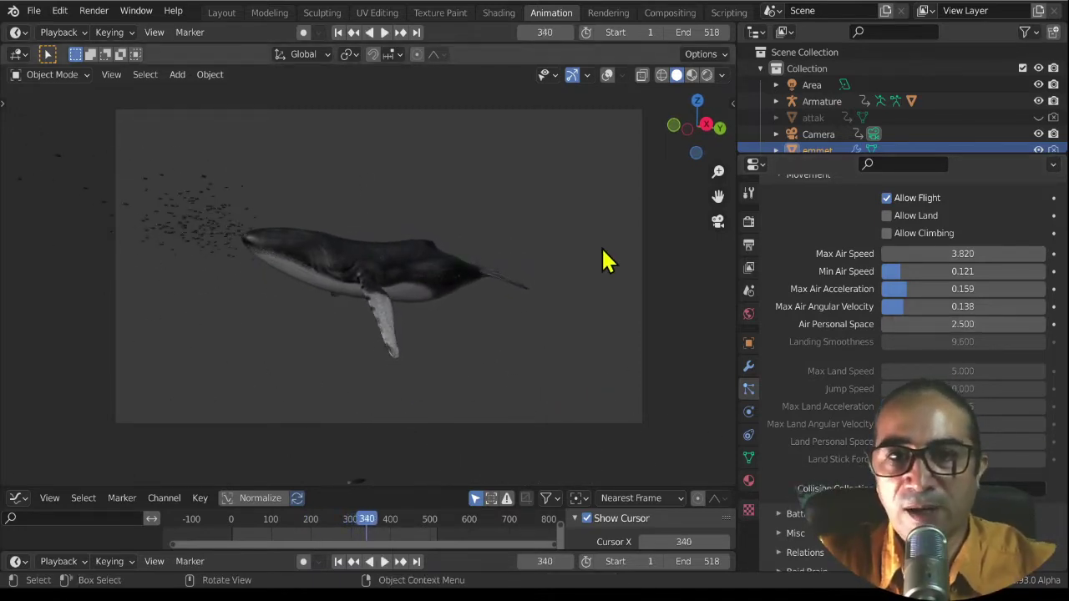
pyautogui.click(707, 75)
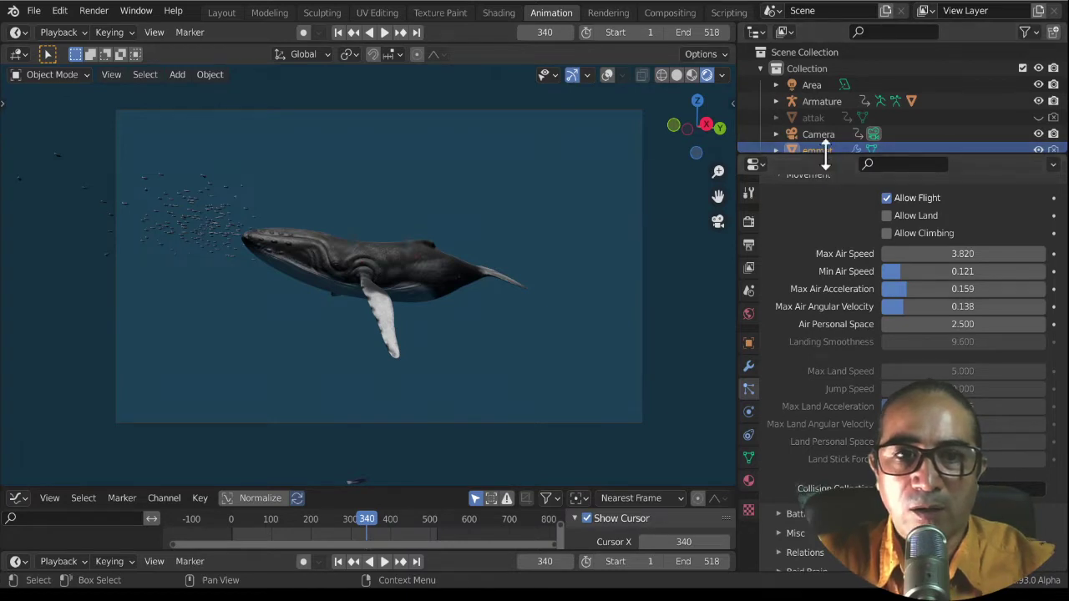
pyautogui.moveTo(825, 154); pyautogui.dragTo(853, 338)
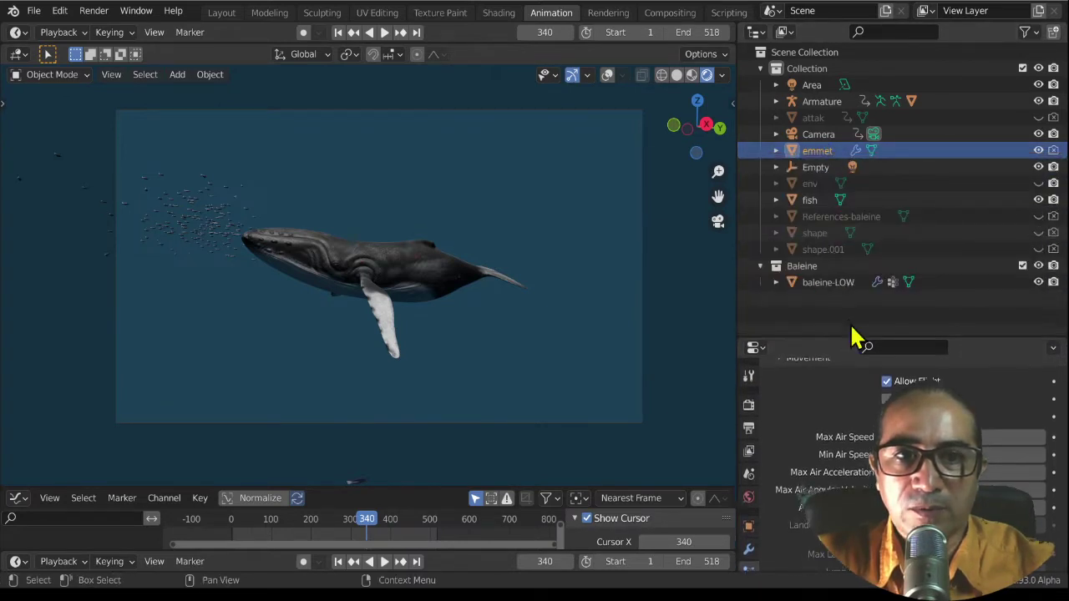
pyautogui.click(1038, 183)
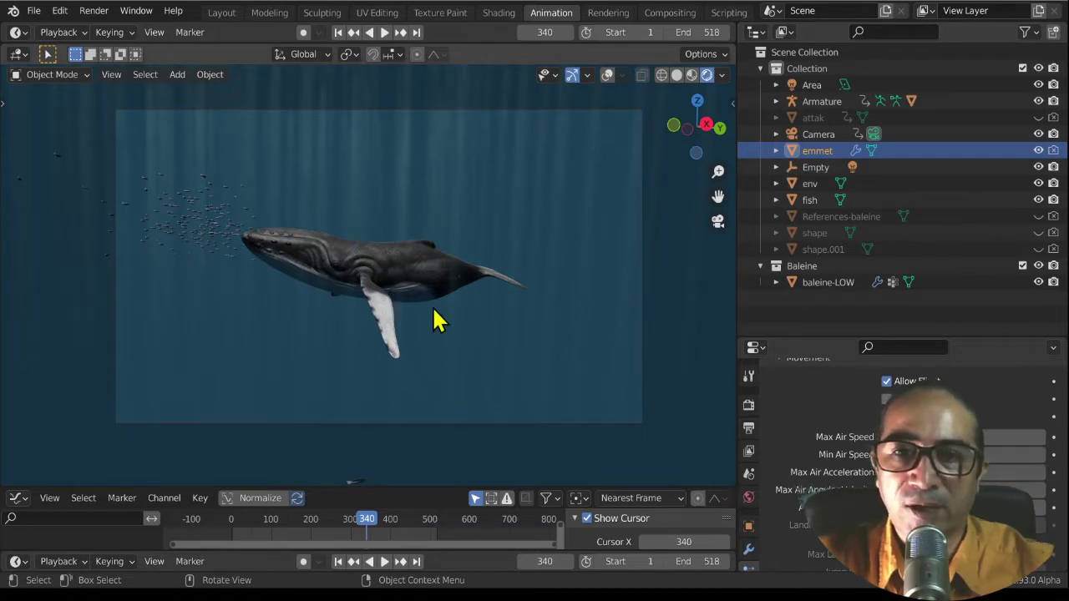
# - Select the Empty and rotate it, including a free trackball rotation
pyautogui.click(607, 73)
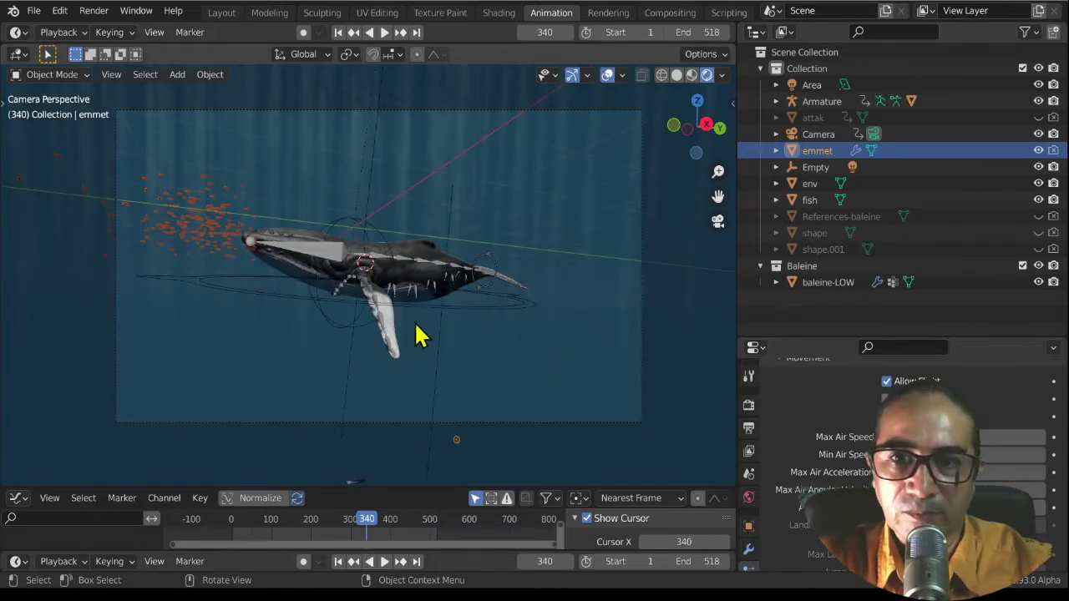
pyautogui.click(337, 342)
pyautogui.click(338, 338)
pyautogui.scroll(3, 409, 397)
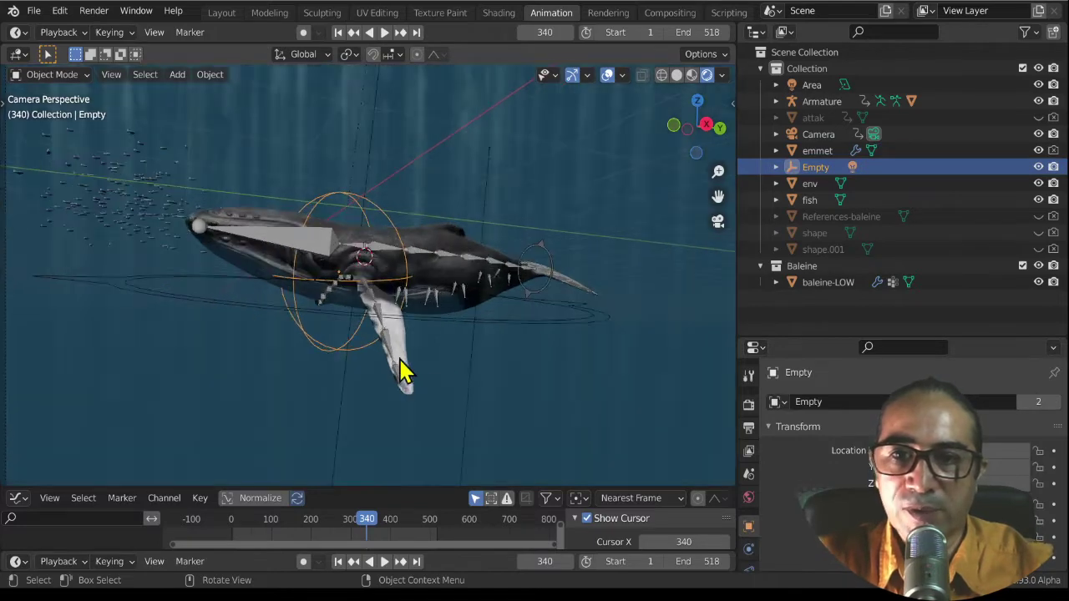
pyautogui.press('r')
pyautogui.press('r')
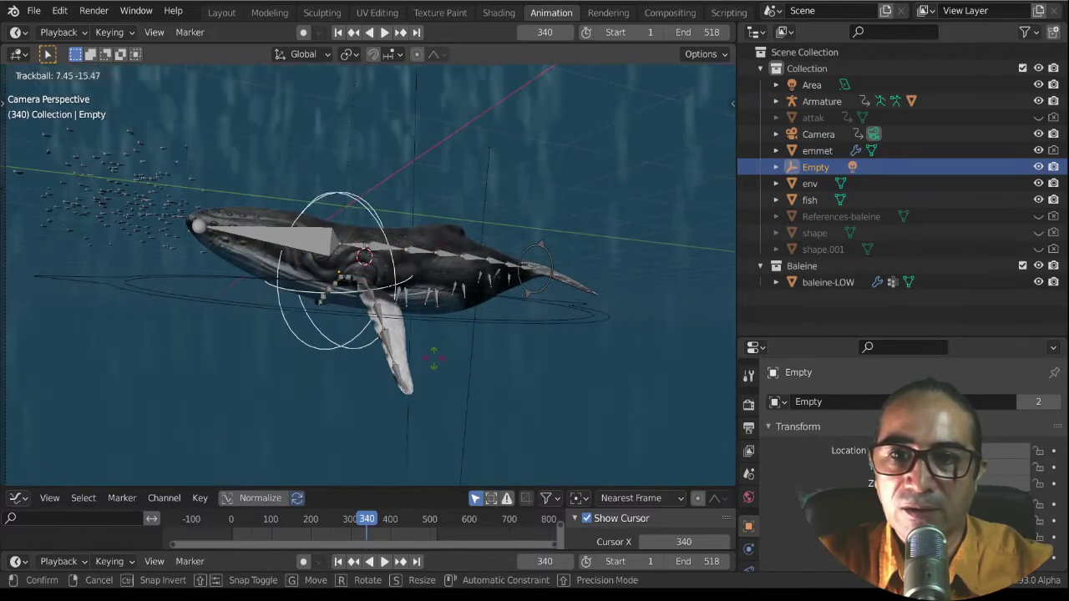
pyautogui.click(524, 141)
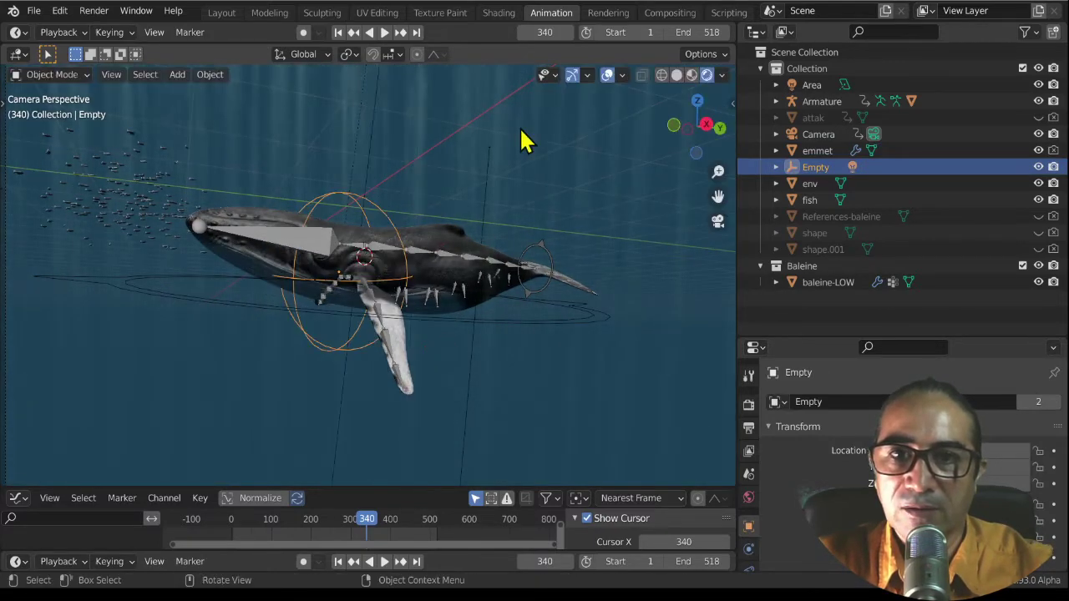
pyautogui.click(607, 76)
pyautogui.press('r')
pyautogui.press('r')
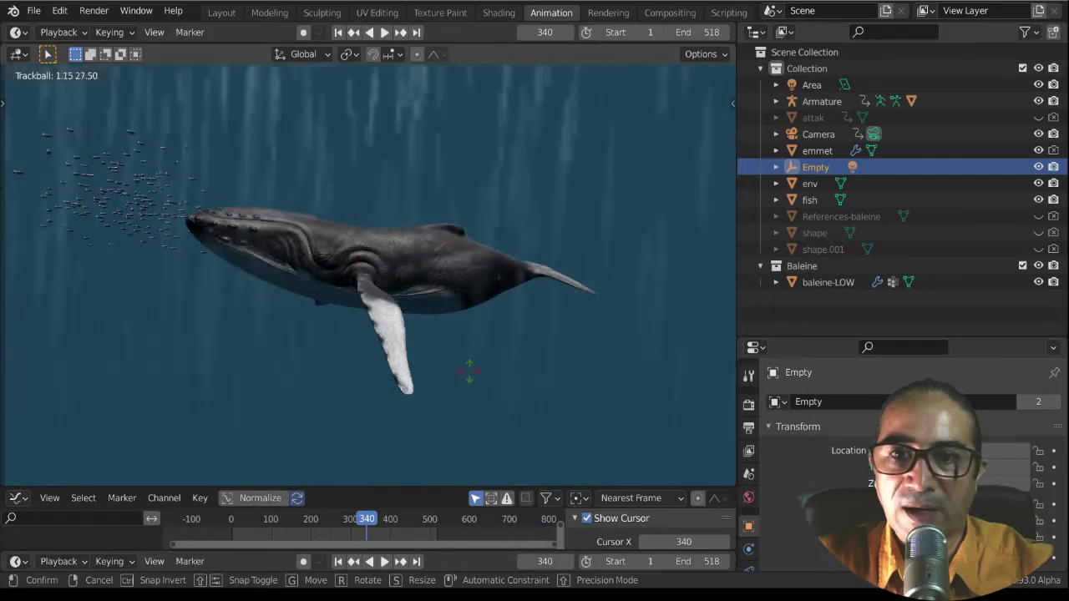
pyautogui.click(465, 376)
# - From the camera view, rotate the Empty twice more to reshape the light rays
pyautogui.press('KP_0')
pyautogui.press('r')
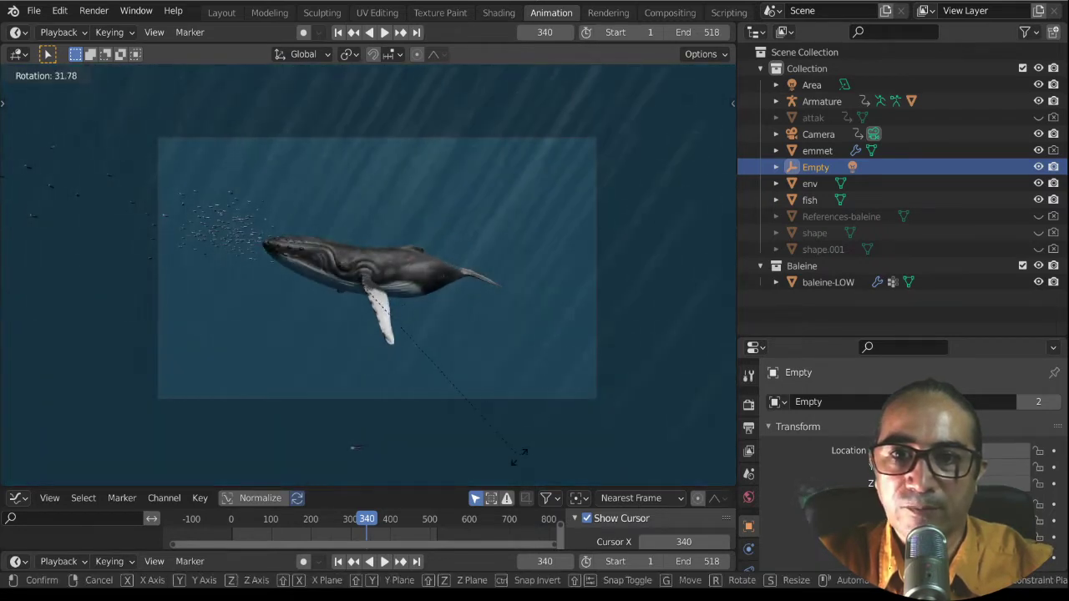
pyautogui.click(534, 316)
pyautogui.scroll(2, 535, 316)
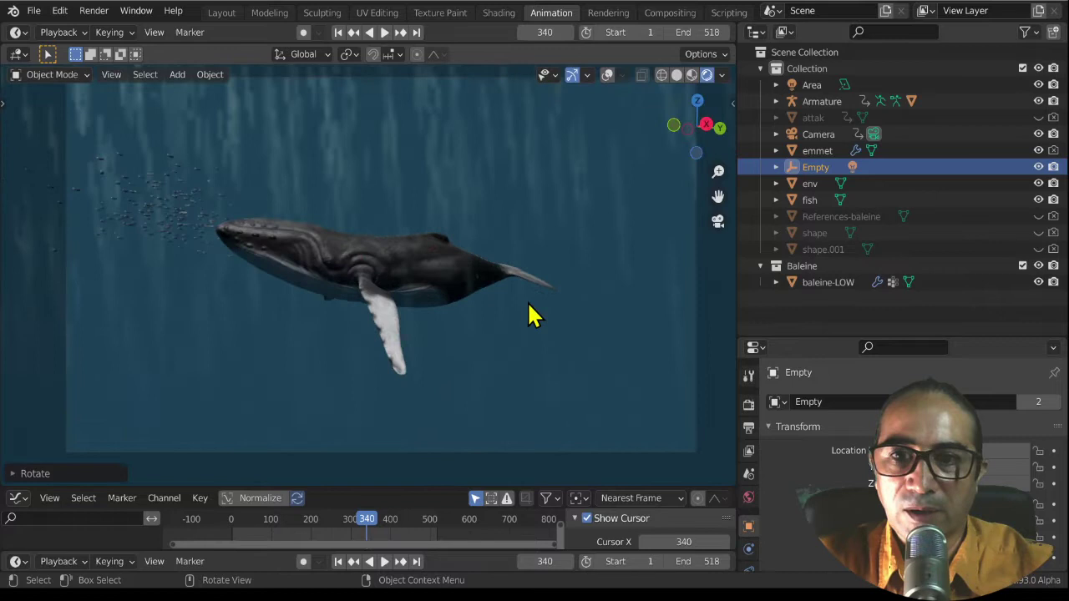
pyautogui.scroll(1, 534, 315)
pyautogui.press('r')
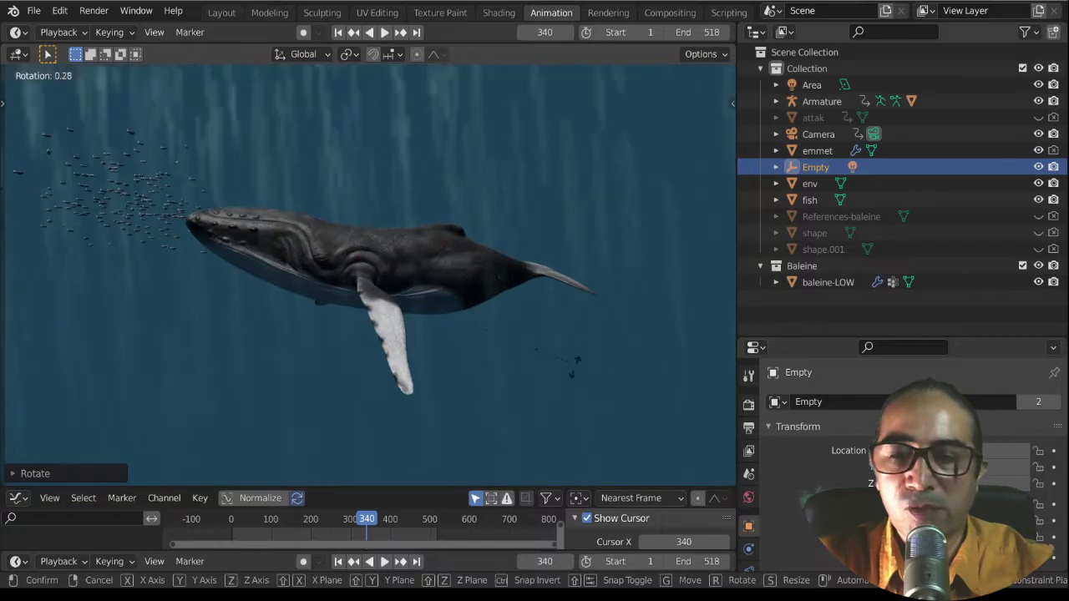
pyautogui.click(561, 417)
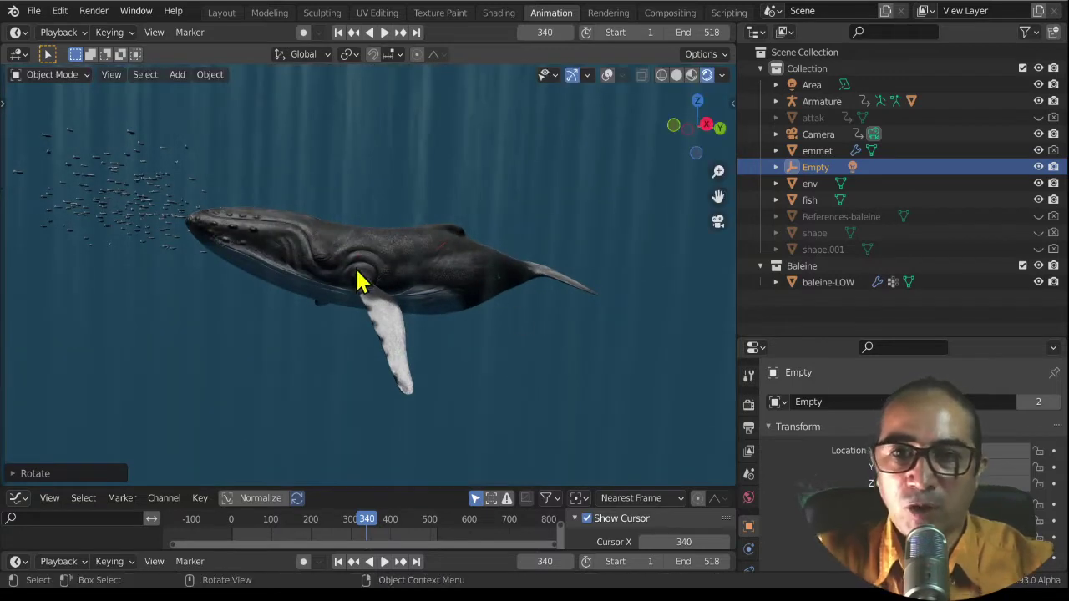
pyautogui.moveTo(330, 275); pyautogui.dragTo(238, 278, button='middle')
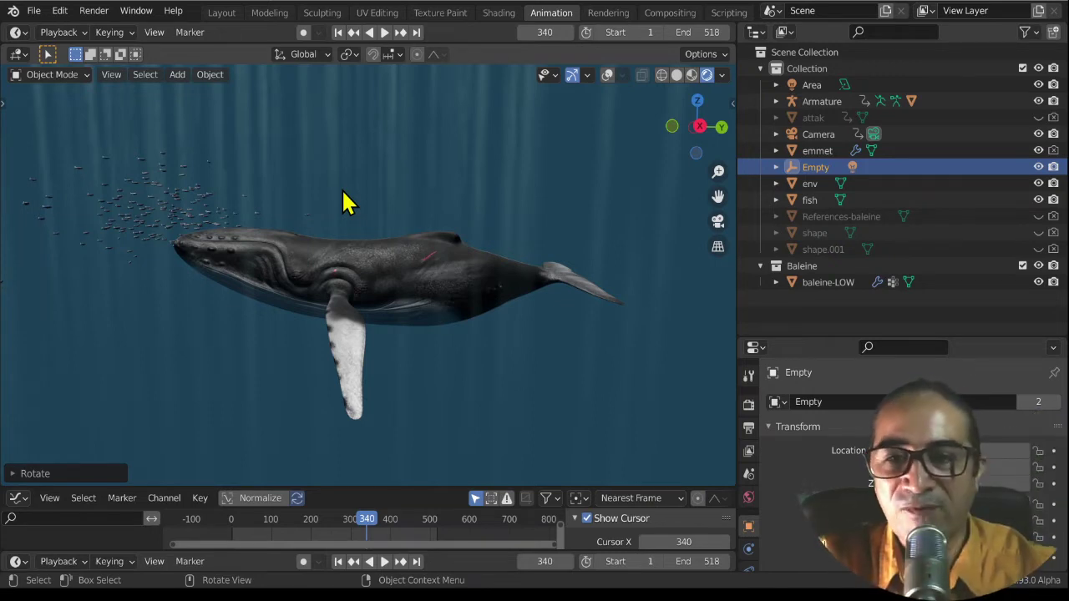
pyautogui.scroll(-2, 326, 326)
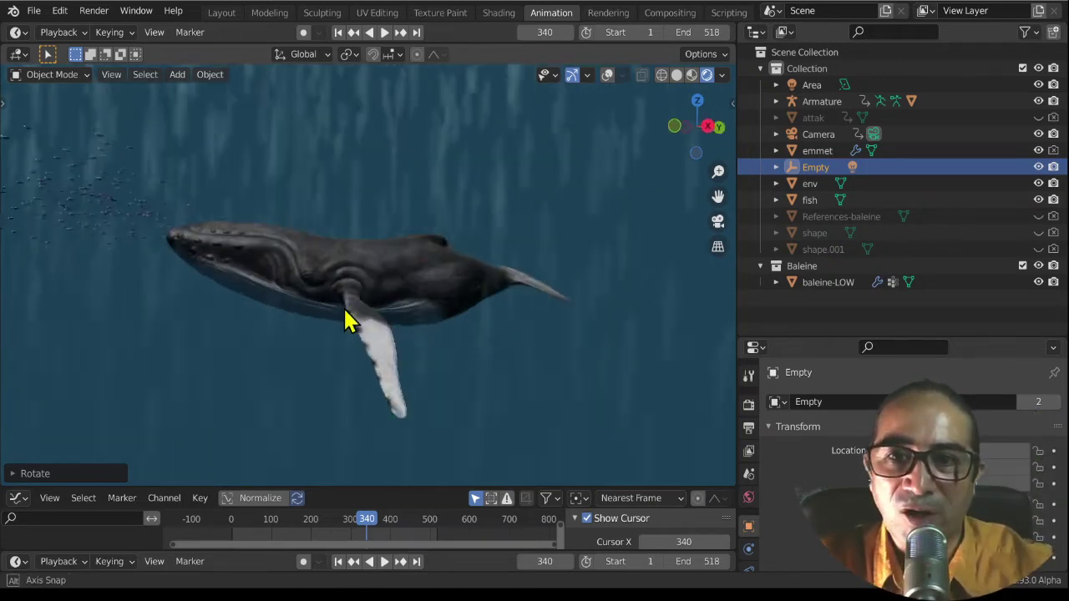
pyautogui.scroll(-2, 337, 317)
pyautogui.scroll(4, 372, 349)
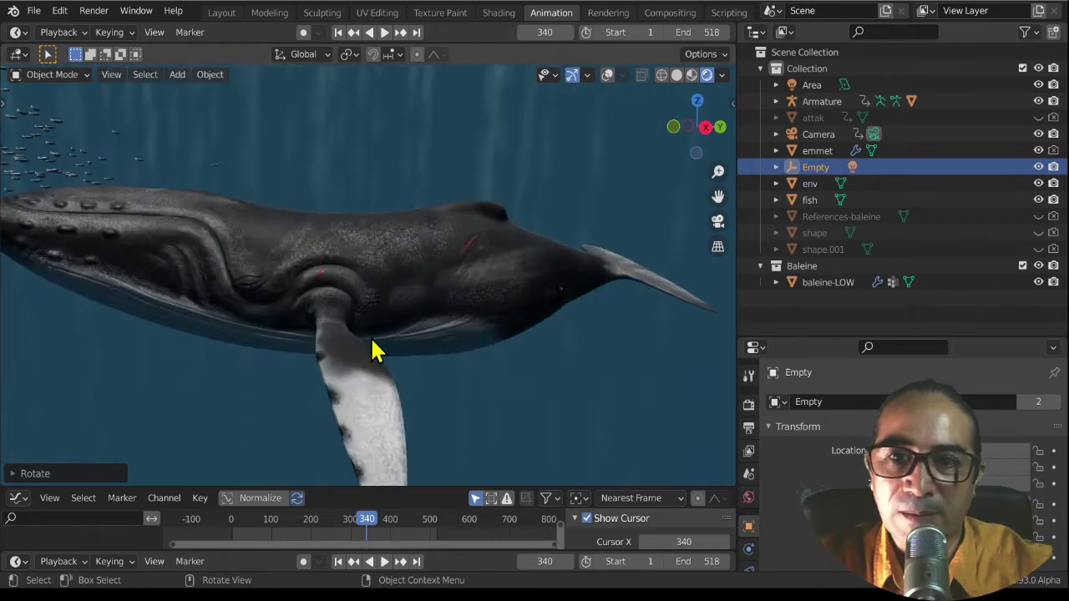
pyautogui.scroll(2, 426, 301)
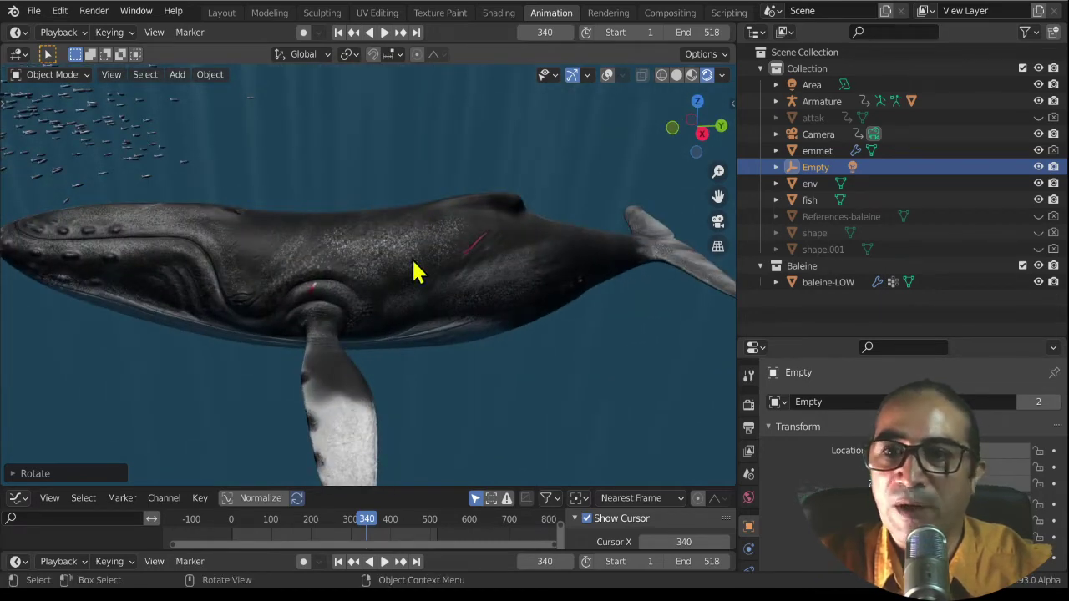
pyautogui.scroll(-1, 280, 336)
pyautogui.scroll(-2, 294, 303)
pyautogui.scroll(-1, 317, 312)
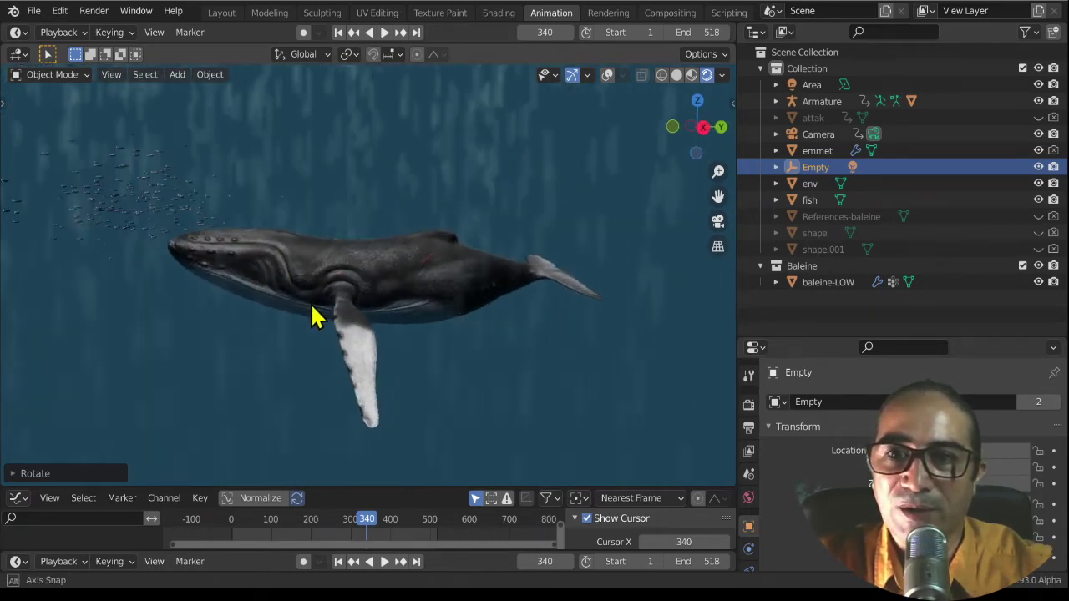
pyautogui.scroll(2, 309, 316)
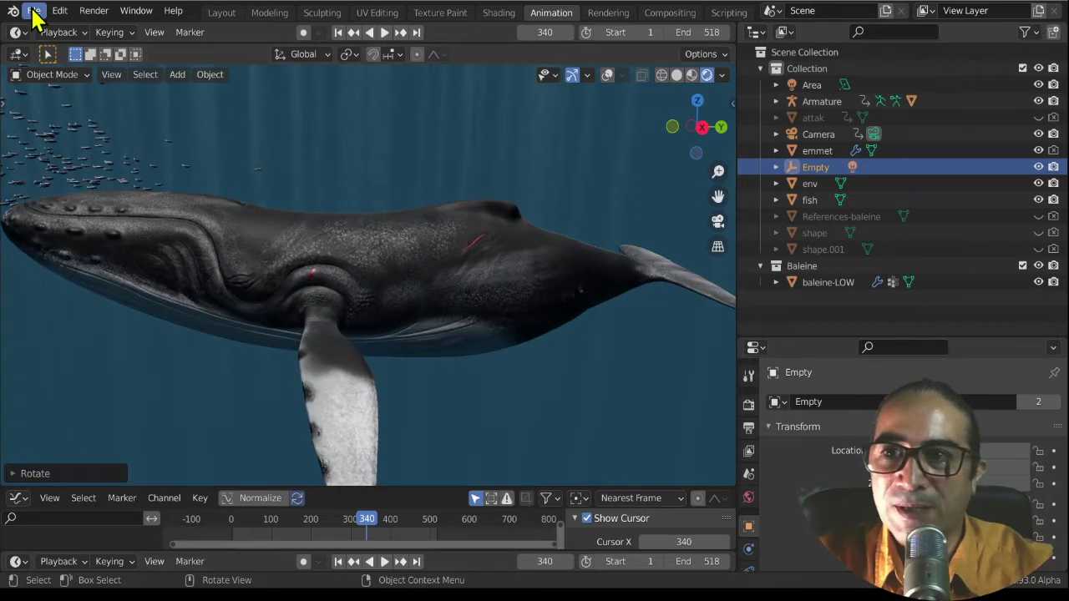
# - Open a recent whale project, discarding changes to tuto-baleine01-12.blend
pyautogui.click(36, 15)
pyautogui.moveTo(70, 62)
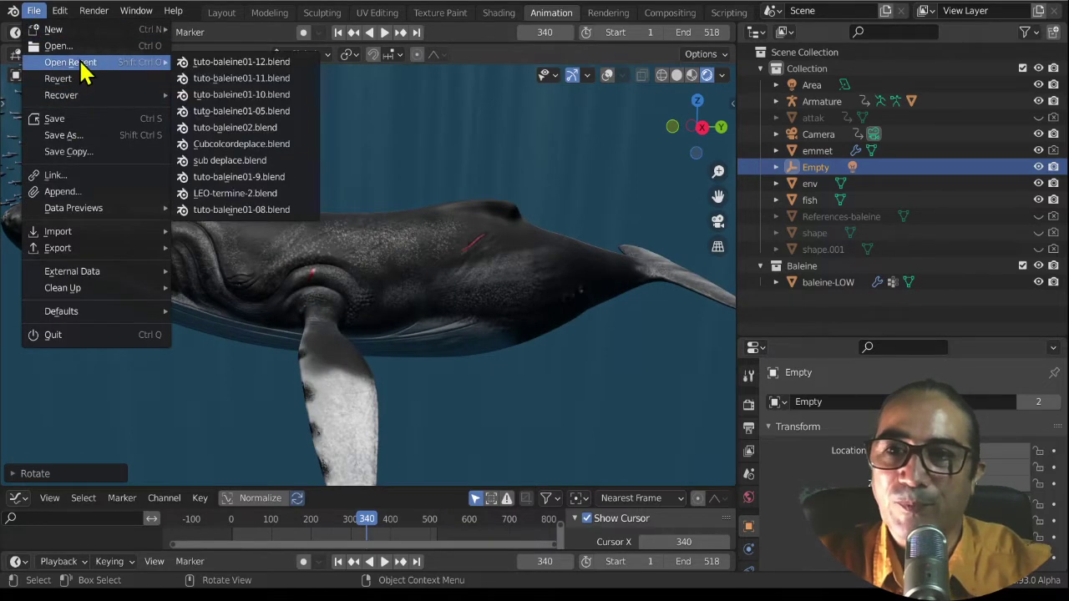
pyautogui.click(260, 78)
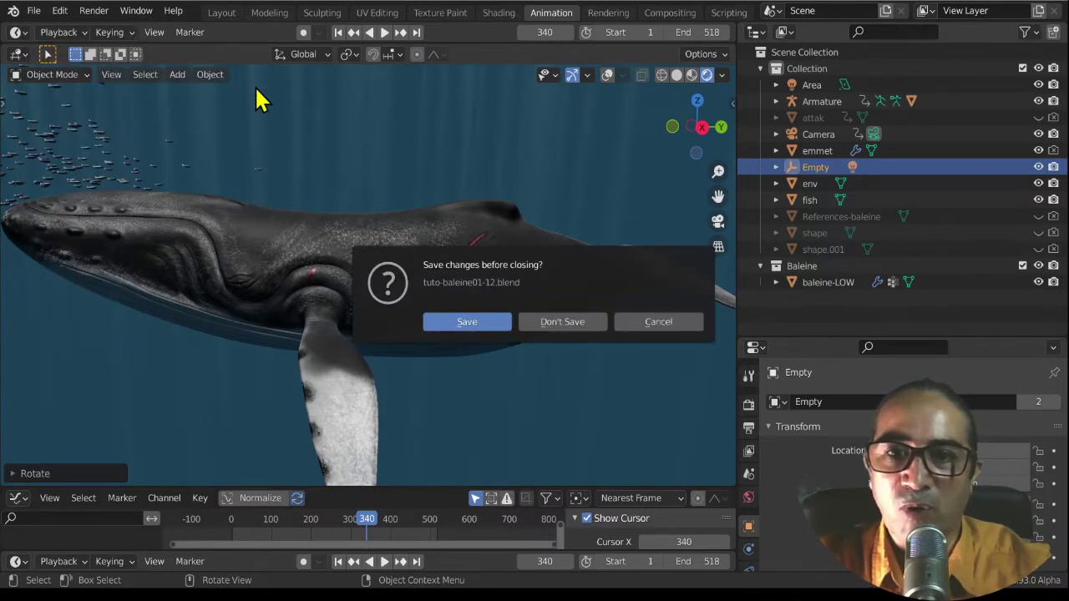
pyautogui.click(563, 321)
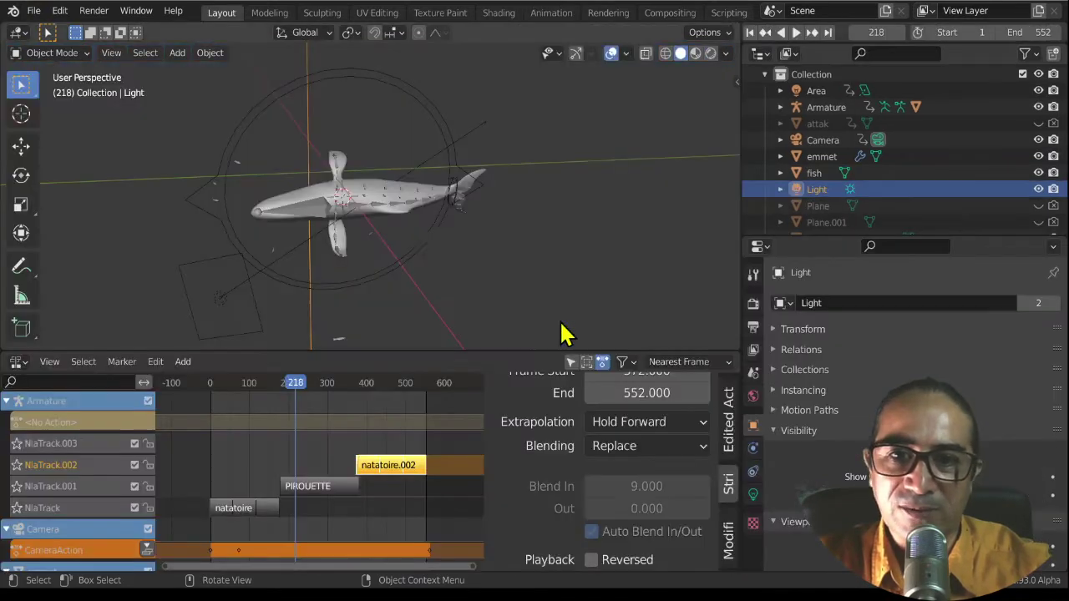
# - Play the animation and preview it in Material Preview, then Rendered shading
pyautogui.press('space')
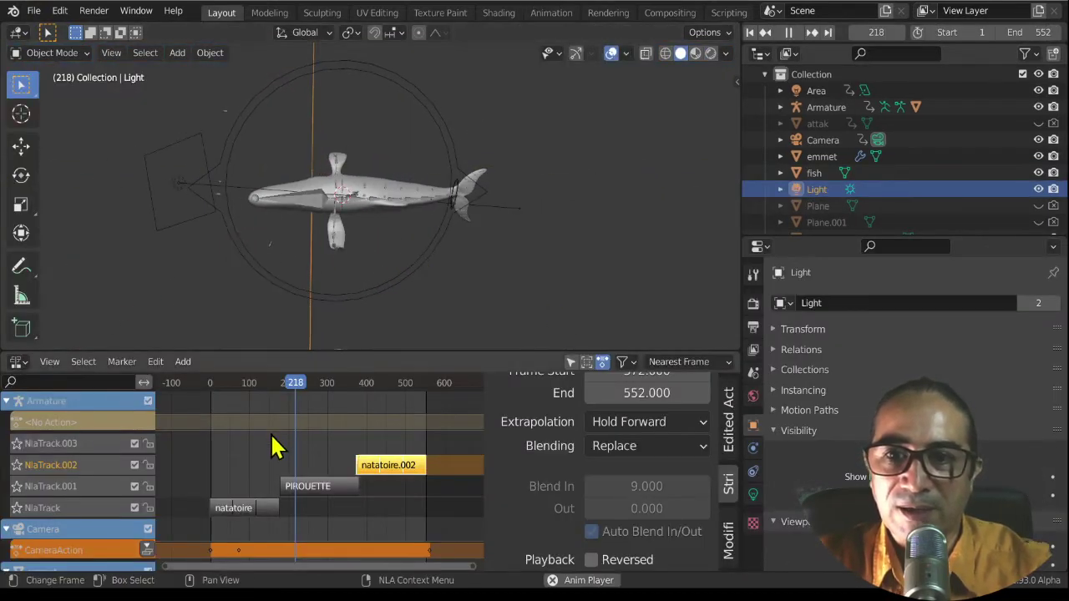
pyautogui.click(696, 54)
pyautogui.press('space')
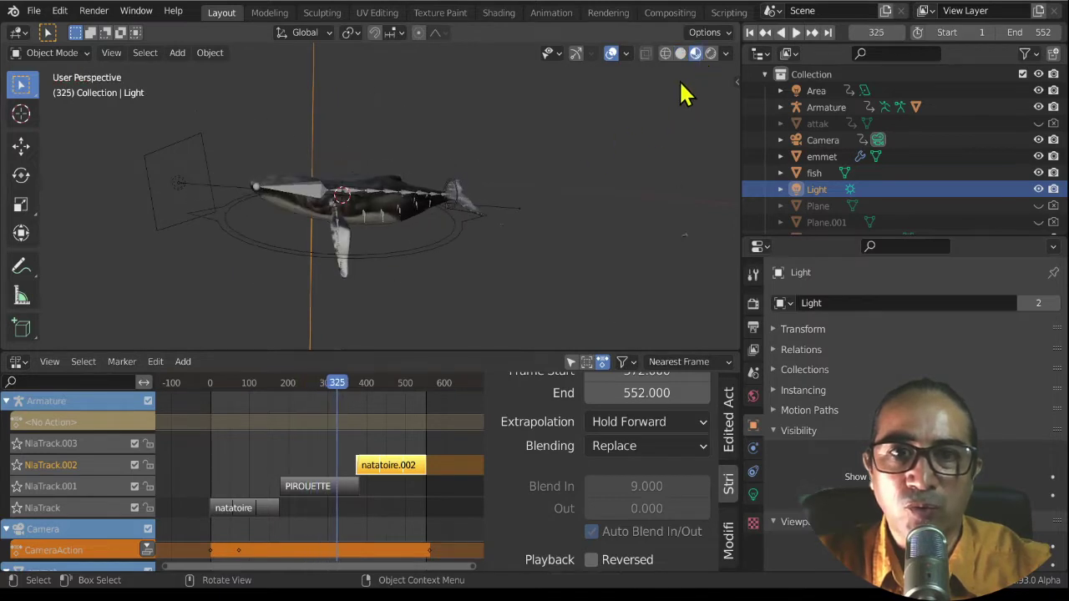
pyautogui.click(714, 59)
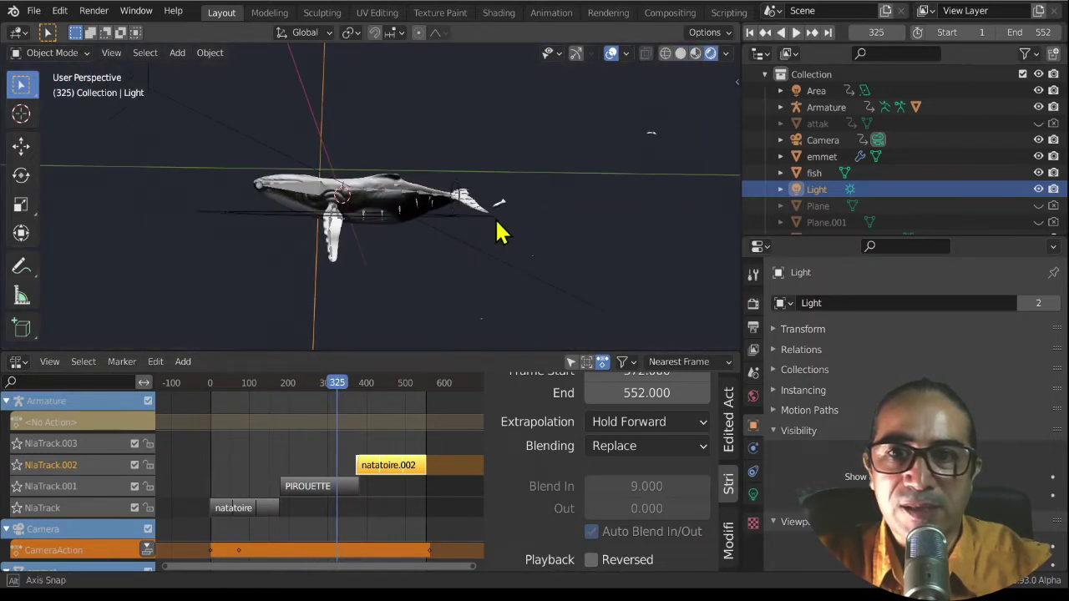
pyautogui.moveTo(309, 148)
pyautogui.mouseDown(button='middle')
pyautogui.moveTo(396, 219)
pyautogui.moveTo(460, 95)
pyautogui.mouseUp(button='middle')
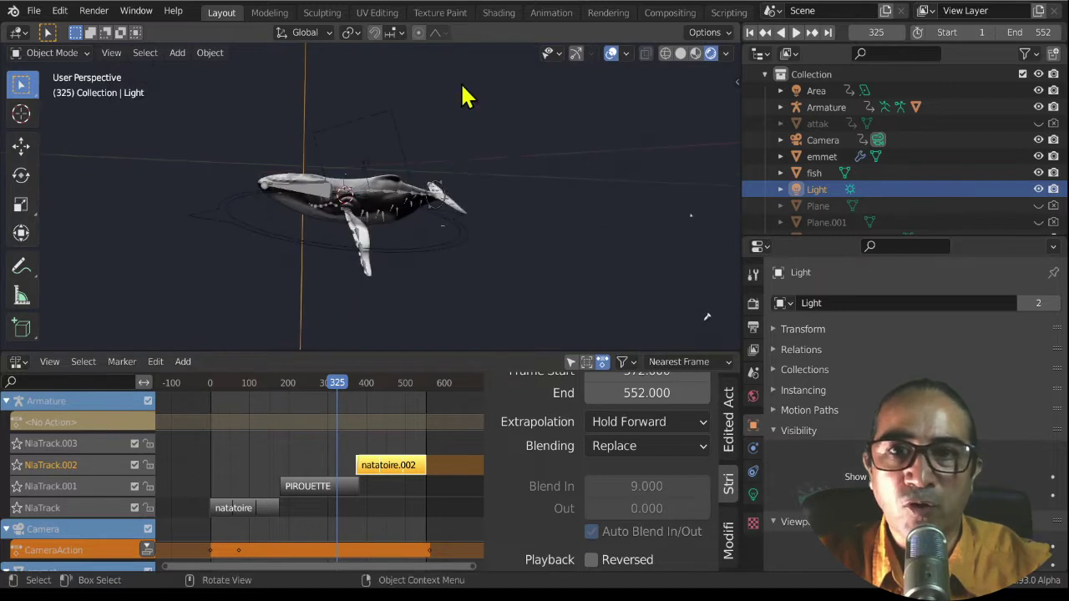
# - In the Animation workspace, join the side area into the 3D view
pyautogui.click(552, 15)
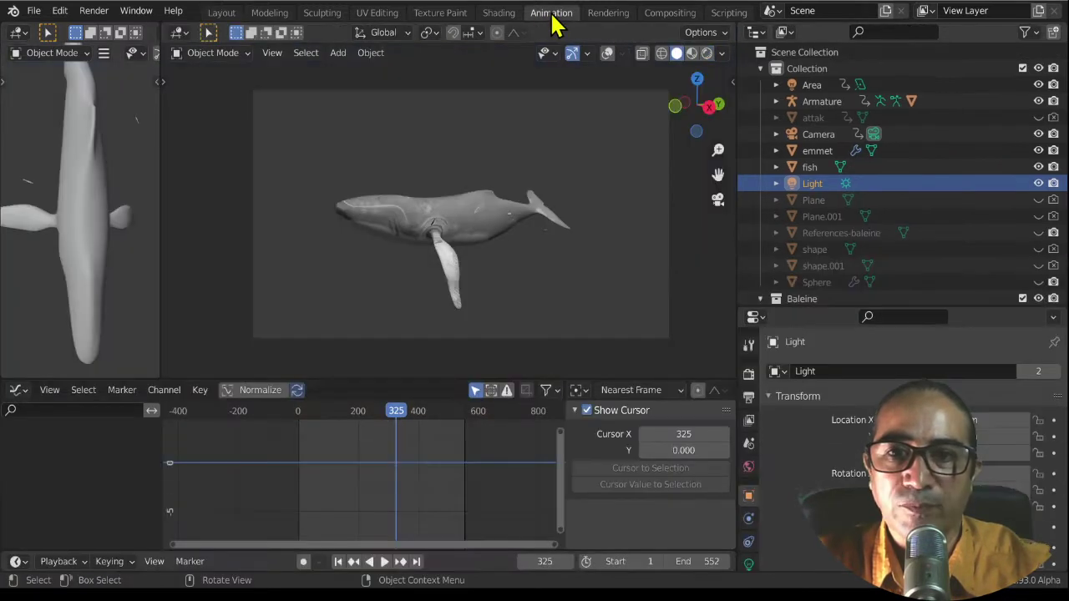
pyautogui.rightClick(158, 270)
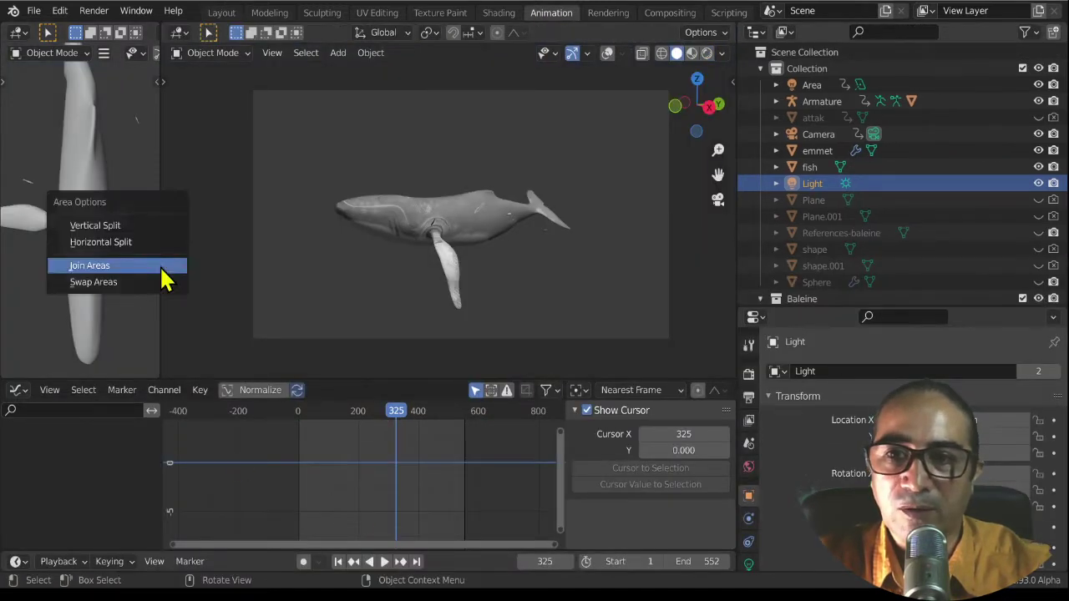
pyautogui.click(90, 267)
pyautogui.click(83, 238)
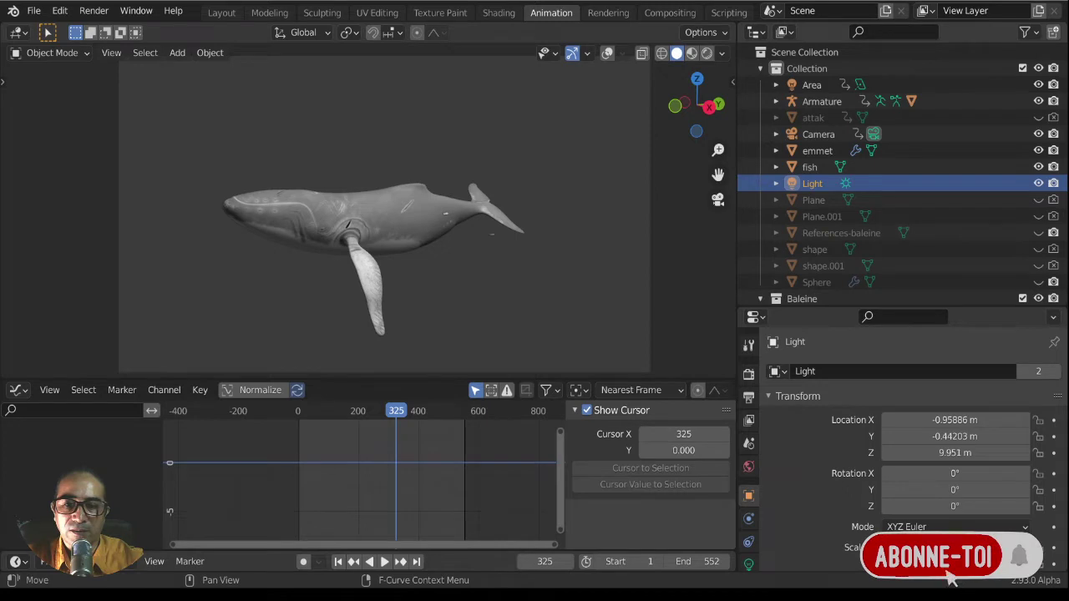
# - Select baleine-LOW and set BALEINE Base Color as its Texture Paint slot
pyautogui.moveTo(501, 291); pyautogui.dragTo(465, 256, button='middle')
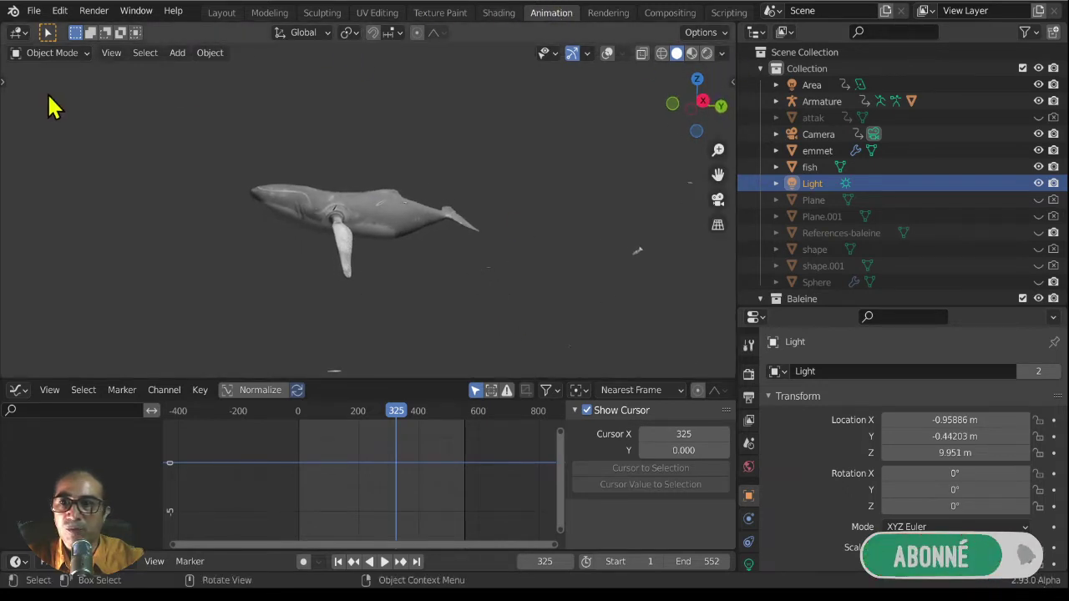
pyautogui.click(388, 222)
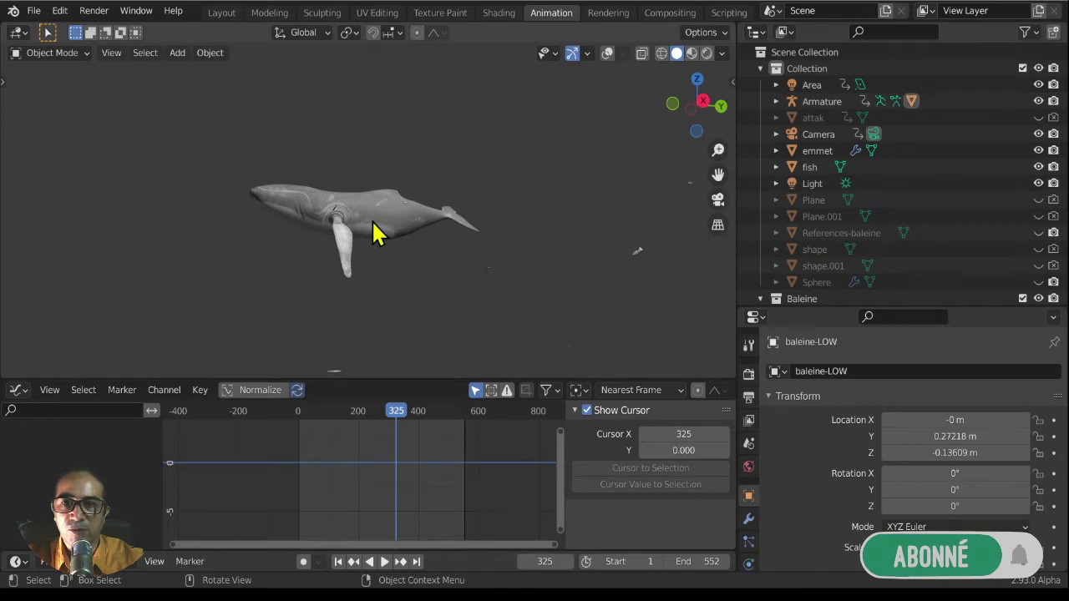
pyautogui.click(609, 52)
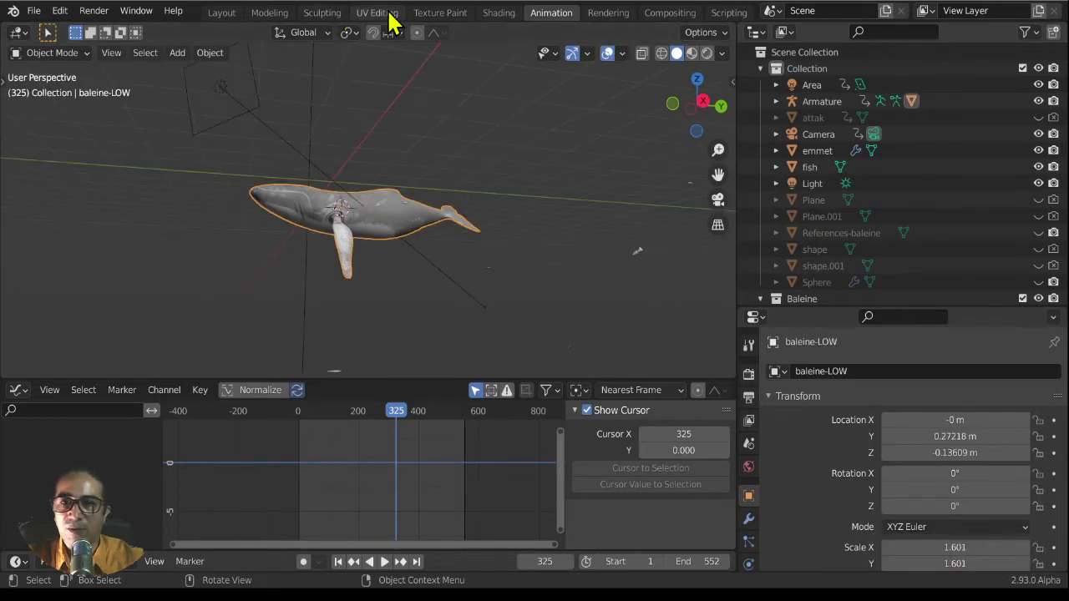
pyautogui.click(431, 15)
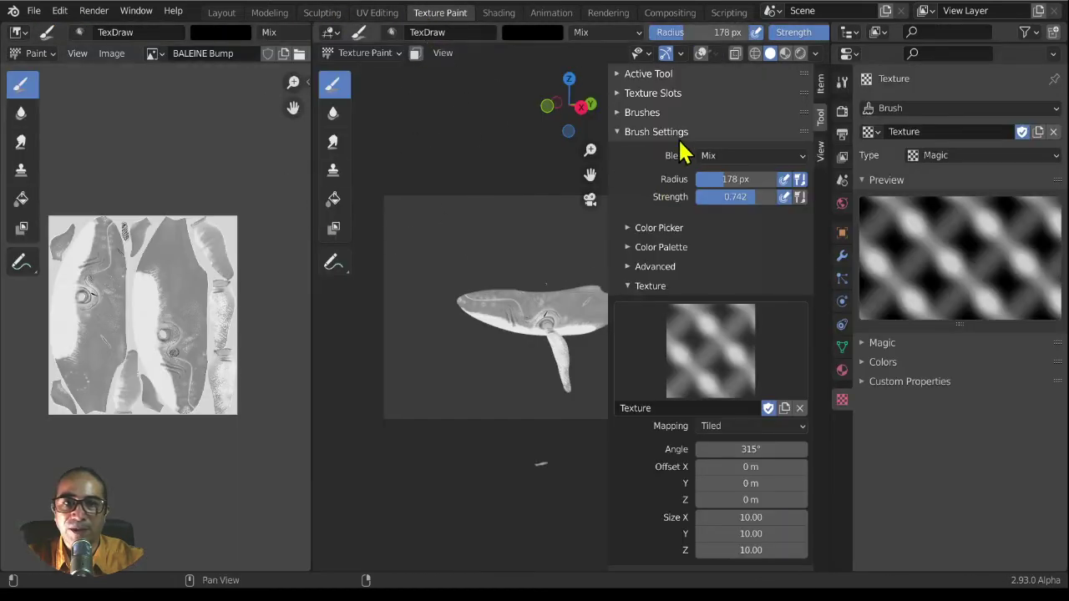
pyautogui.click(636, 134)
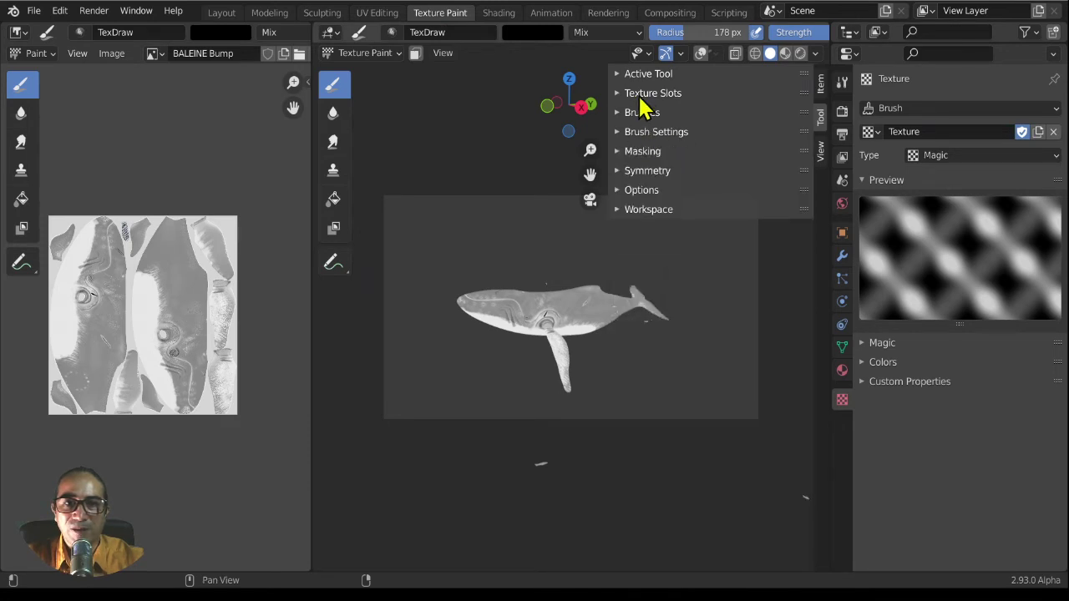
pyautogui.click(647, 96)
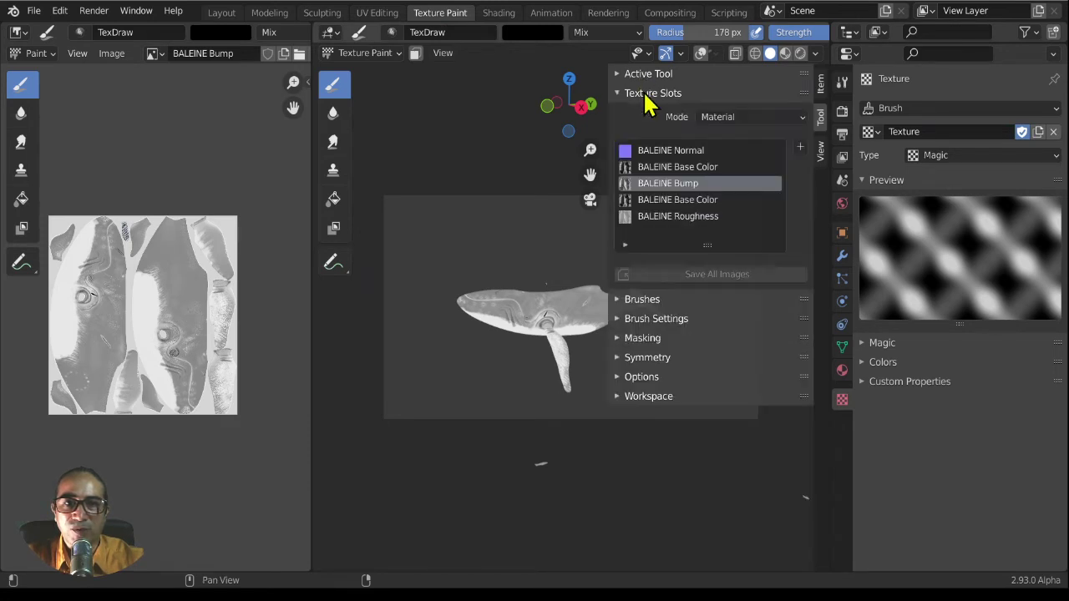
pyautogui.click(630, 167)
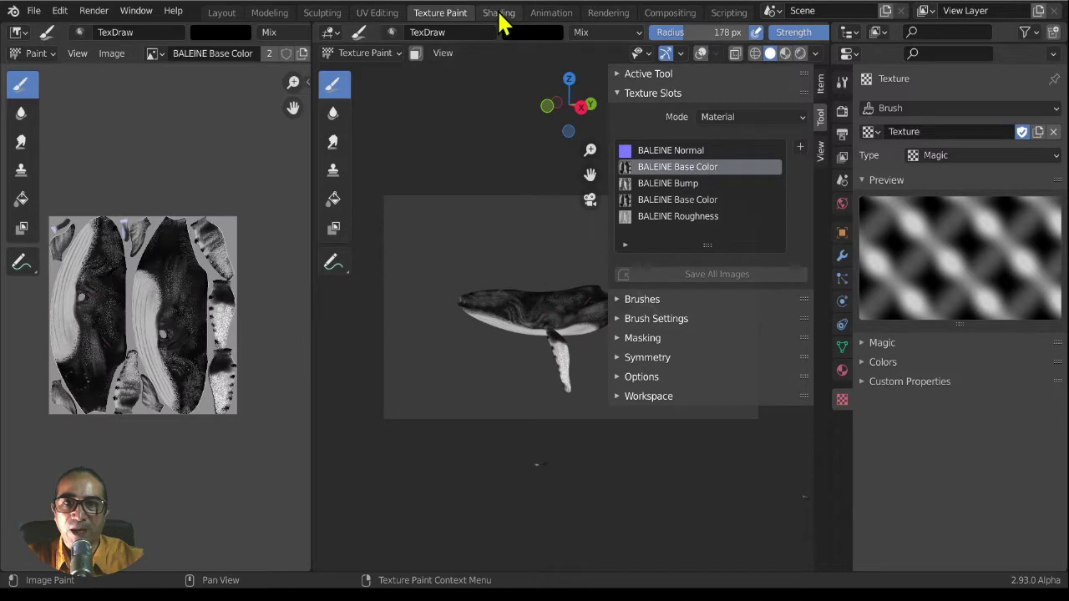
pyautogui.click(551, 13)
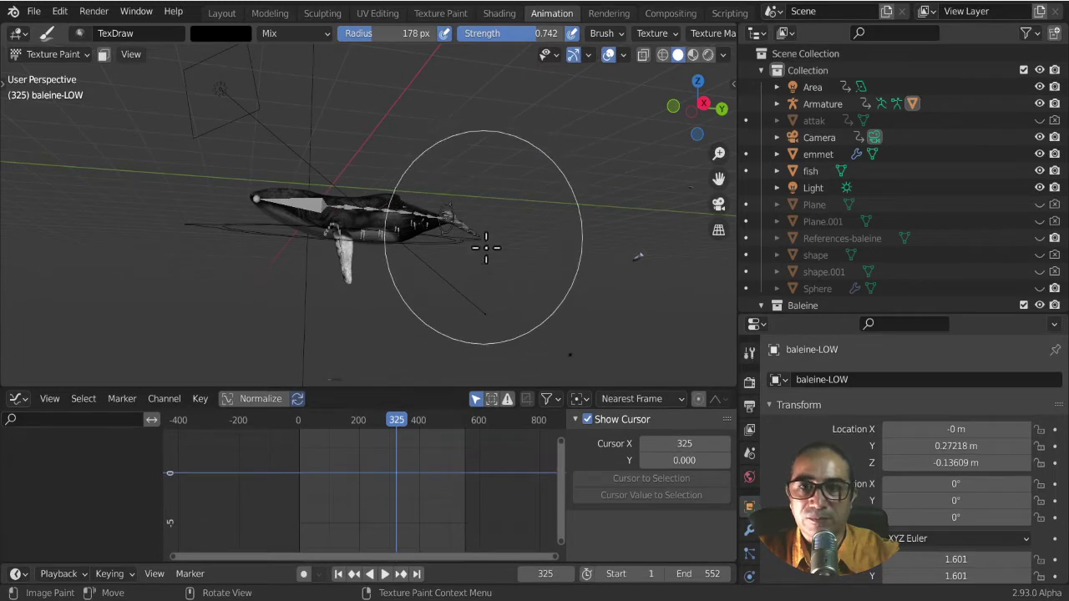
# - Switch the whale back to Object Mode and hide the viewport overlays
pyautogui.moveTo(485, 262); pyautogui.dragTo(540, 113, button='middle')
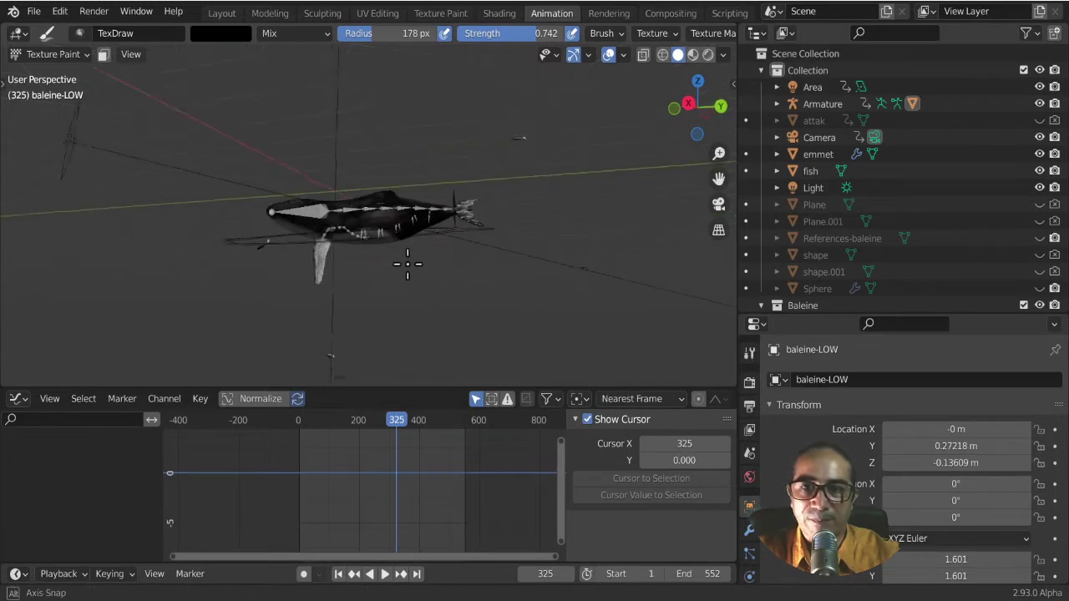
pyautogui.click(63, 51)
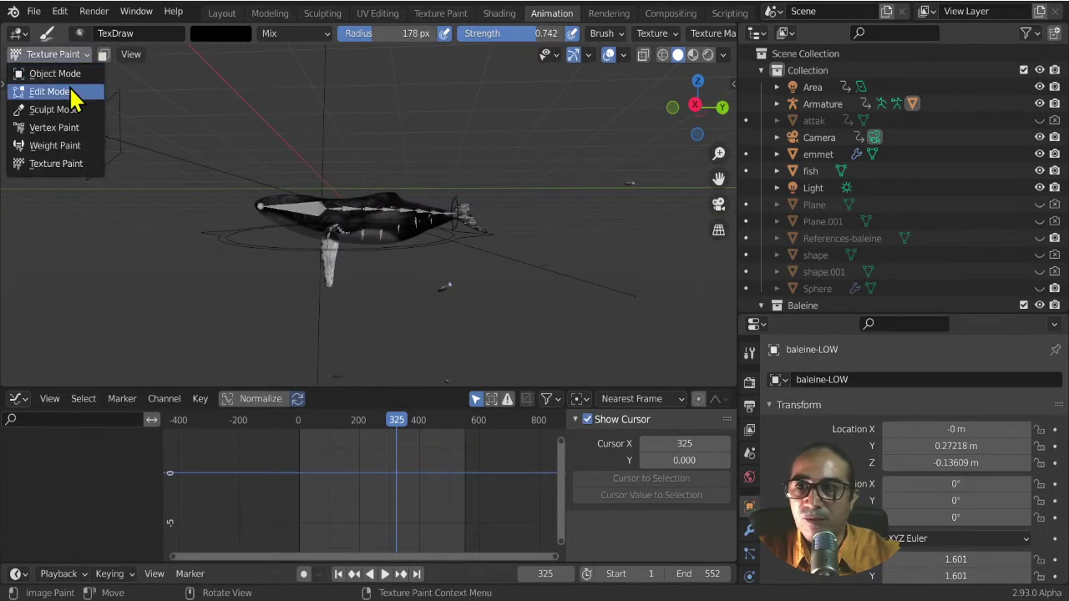
pyautogui.click(60, 73)
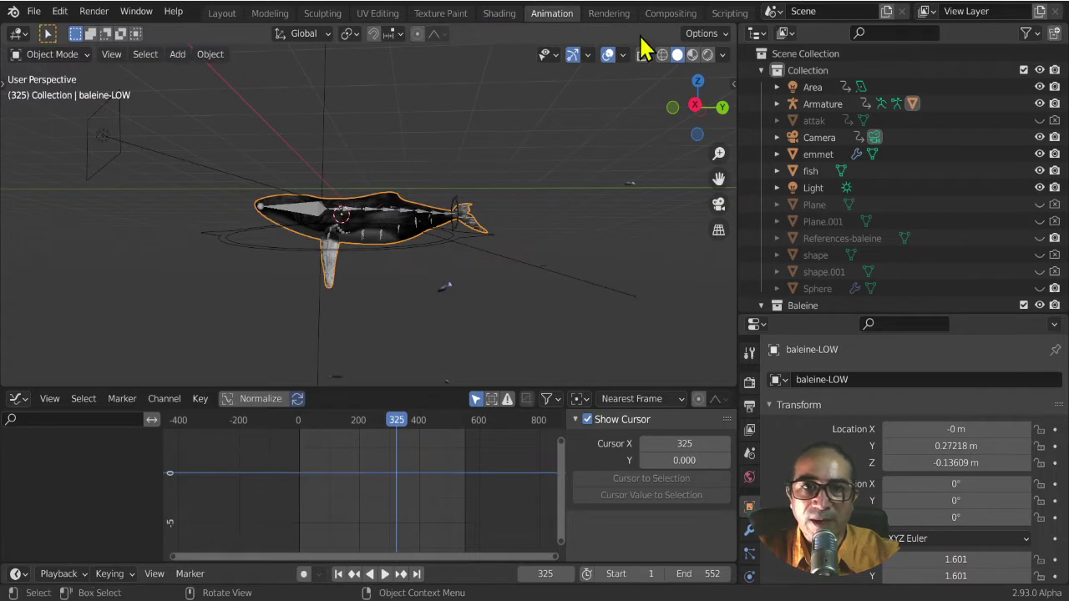
pyautogui.click(608, 55)
pyautogui.scroll(5, 496, 272)
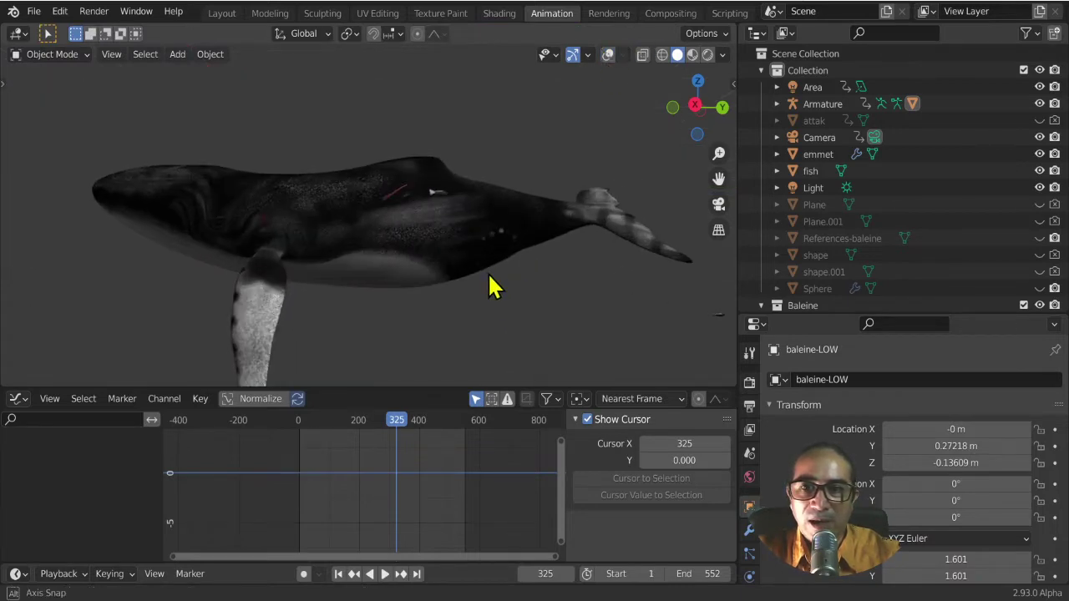
pyautogui.moveTo(489, 287)
pyautogui.mouseDown(button='middle')
pyautogui.moveTo(448, 263)
pyautogui.moveTo(534, 286)
pyautogui.mouseUp(button='middle')
pyautogui.scroll(-3, 434, 279)
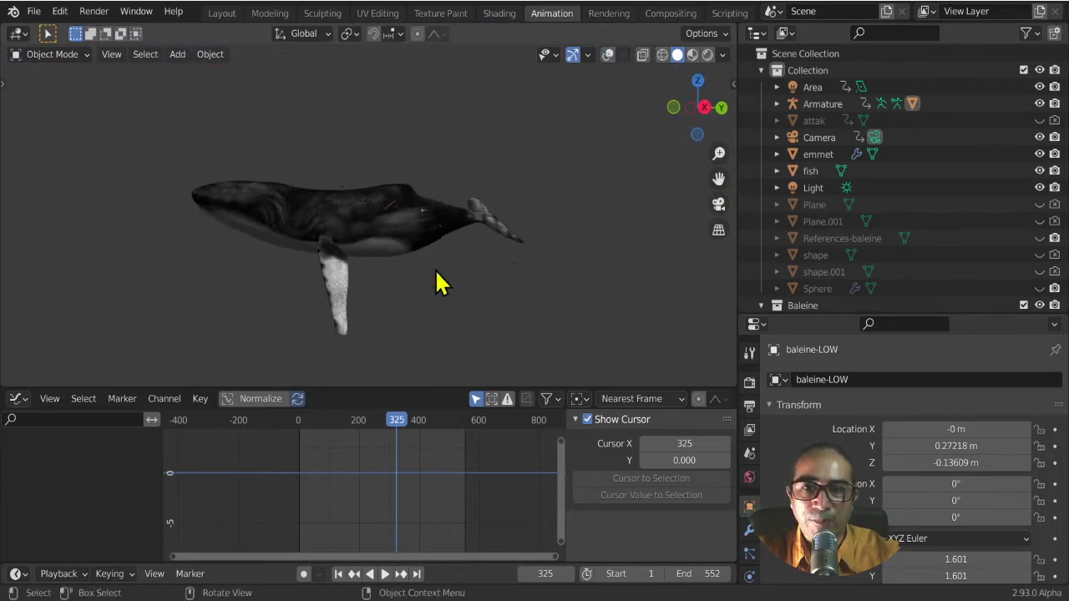
# - Play the animation and hide the emmet and fish objects
pyautogui.press('space')
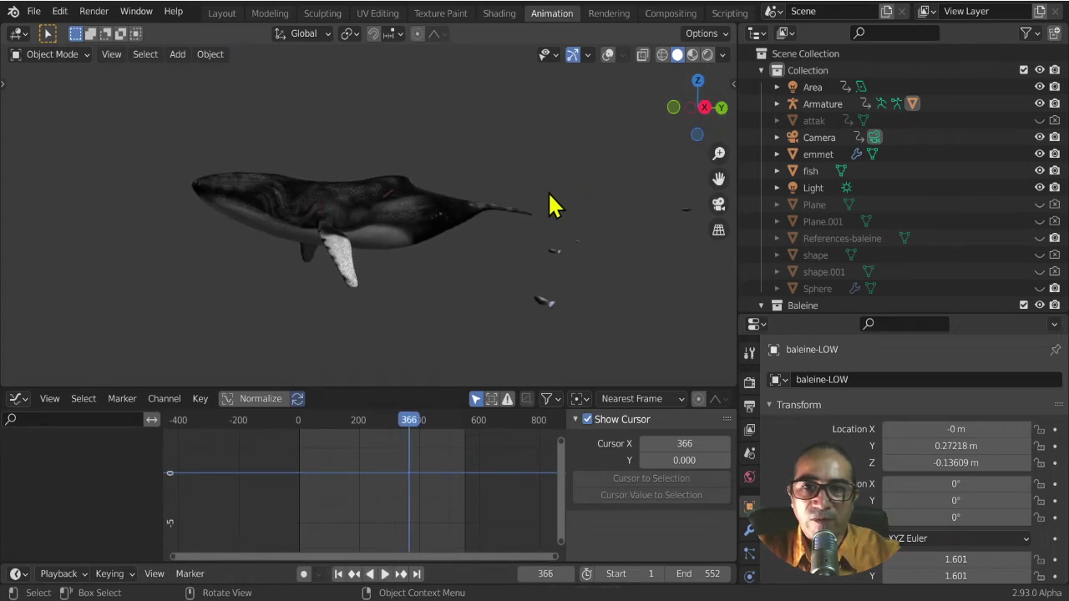
pyautogui.click(432, 257)
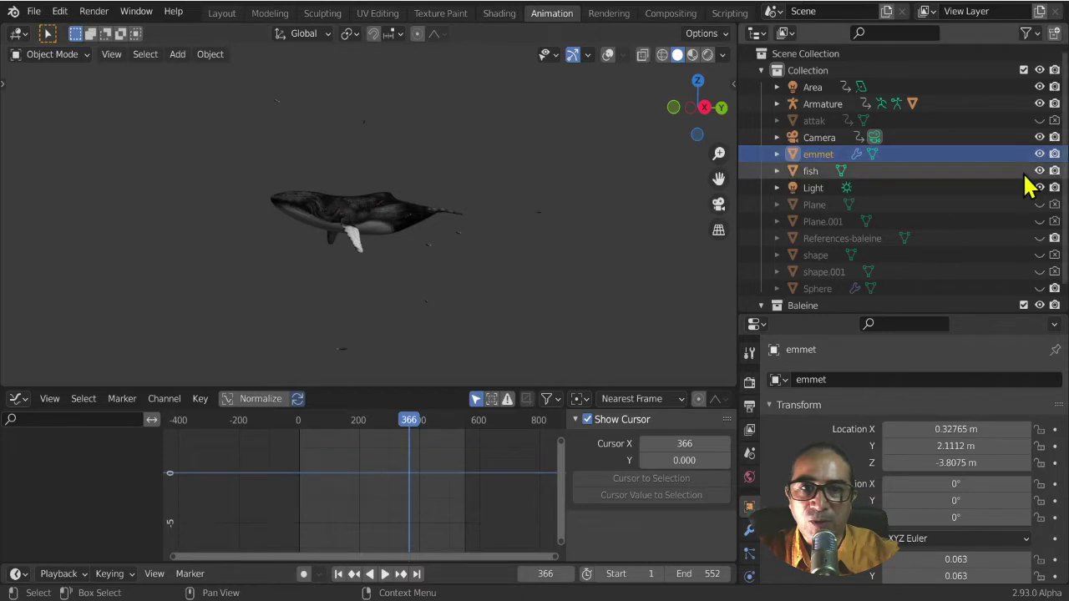
pyautogui.moveTo(528, 271); pyautogui.dragTo(380, 342, button='middle')
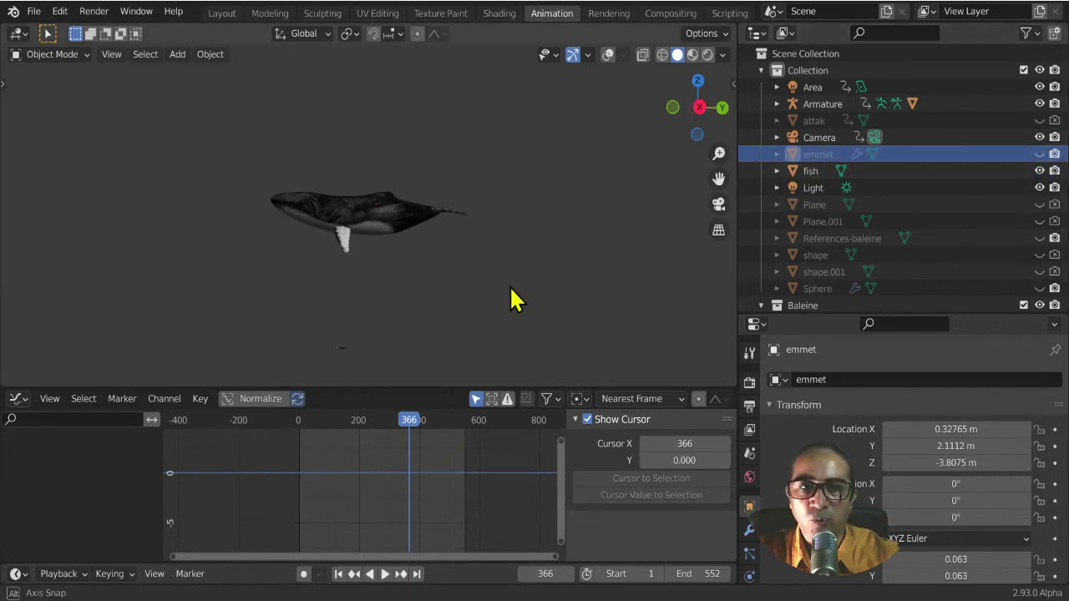
pyautogui.click(346, 359)
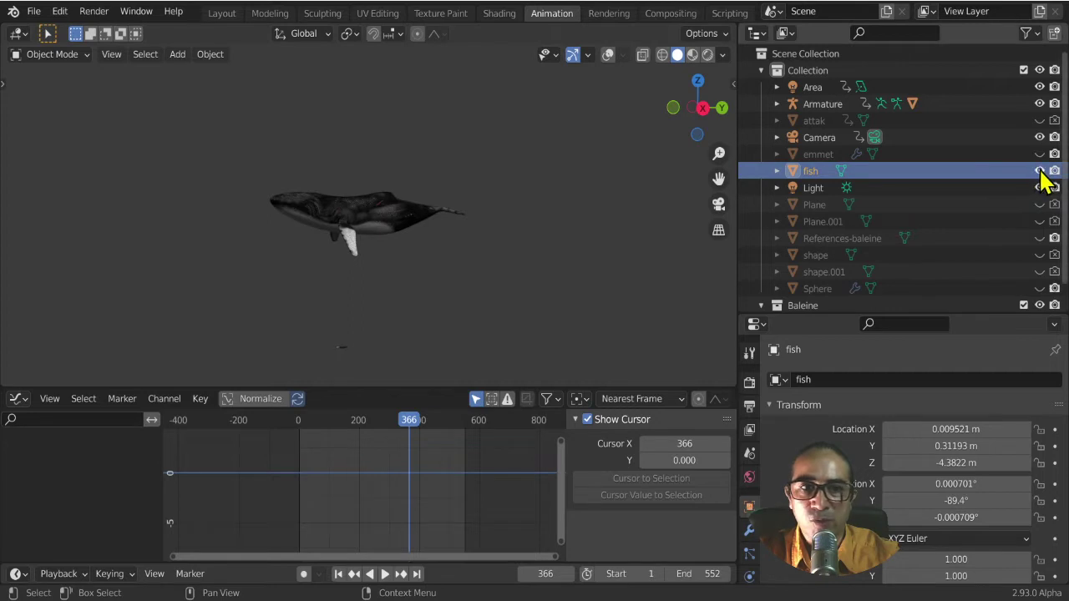
pyautogui.moveTo(512, 262)
pyautogui.mouseDown(button='middle')
pyautogui.moveTo(281, 262)
pyautogui.moveTo(417, 262)
pyautogui.moveTo(465, 275)
pyautogui.mouseUp(button='middle')
pyautogui.scroll(2, 465, 275)
pyautogui.scroll(3, 472, 278)
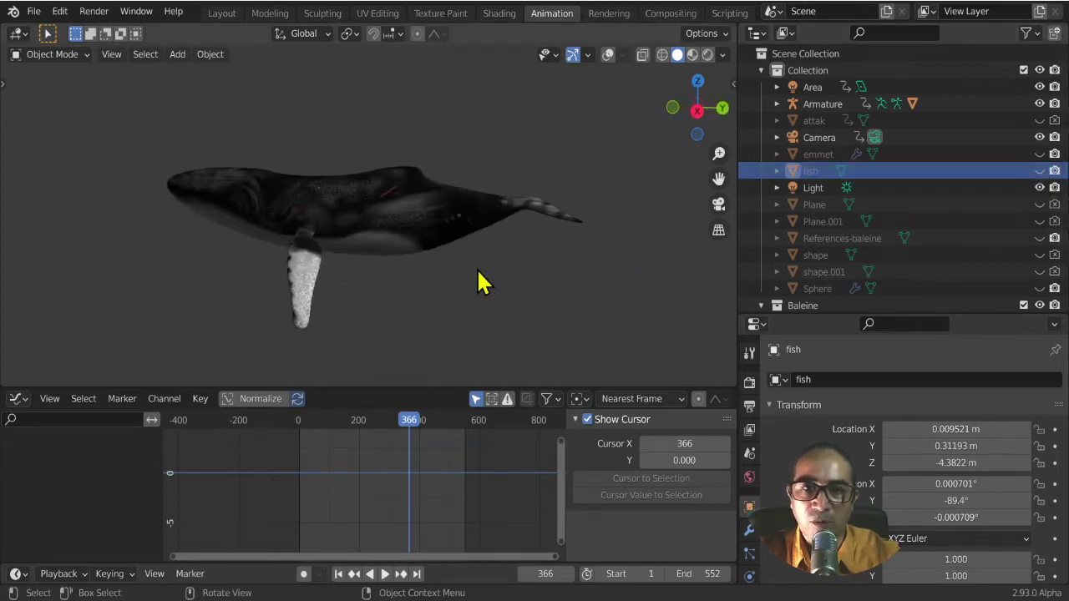
# - Switch to Rendered shading, turn overlays back on and select the Light
pyautogui.click(707, 57)
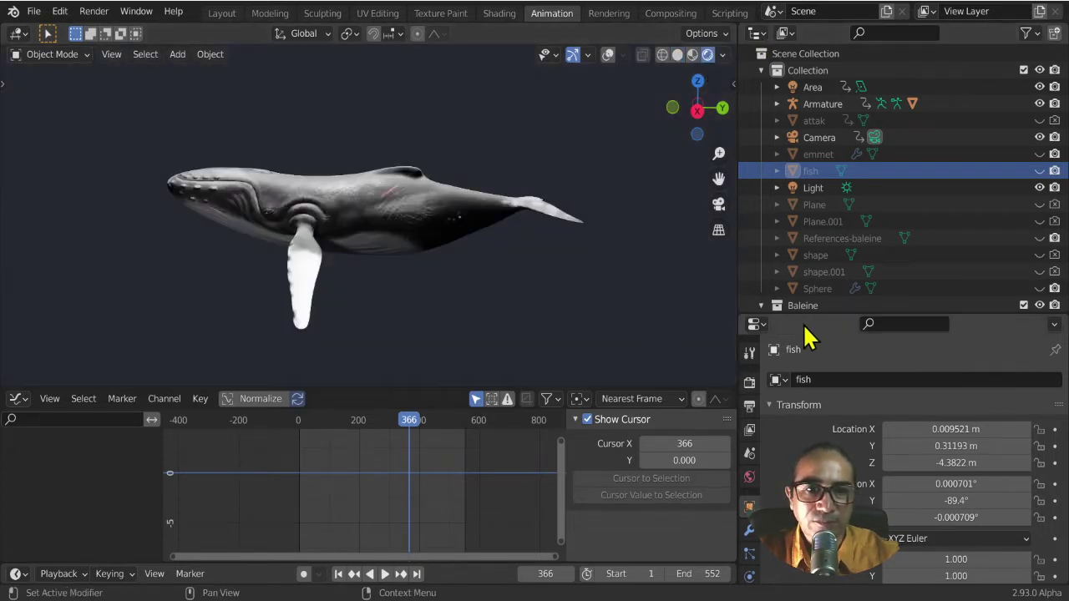
pyautogui.moveTo(803, 315); pyautogui.dragTo(801, 242)
pyautogui.scroll(-3, 353, 246)
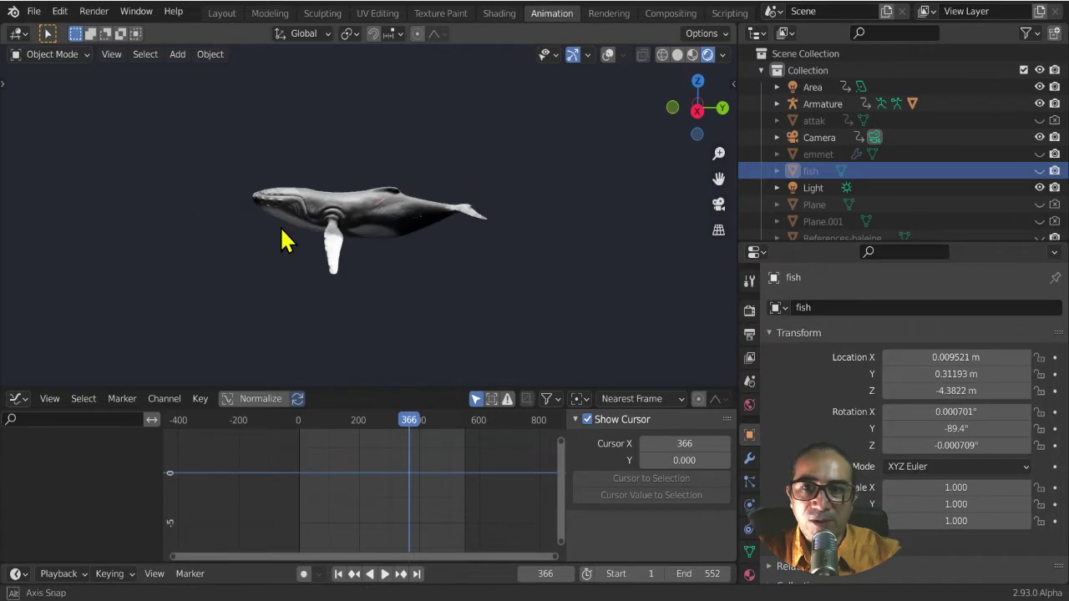
pyautogui.moveTo(281, 240)
pyautogui.mouseDown(button='middle')
pyautogui.moveTo(470, 262)
pyautogui.moveTo(574, 124)
pyautogui.mouseUp(button='middle')
pyautogui.click(609, 57)
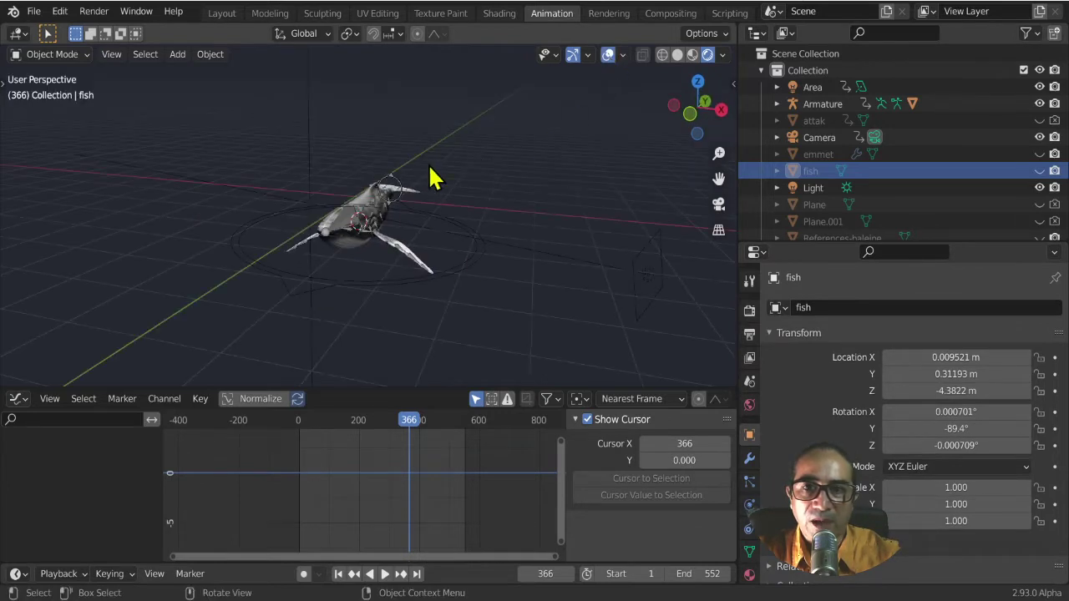
pyautogui.click(329, 105)
pyautogui.moveTo(353, 191)
pyautogui.mouseDown(button='middle')
pyautogui.moveTo(375, 252)
pyautogui.moveTo(437, 220)
pyautogui.moveTo(362, 215)
pyautogui.moveTo(226, 231)
pyautogui.mouseUp(button='middle')
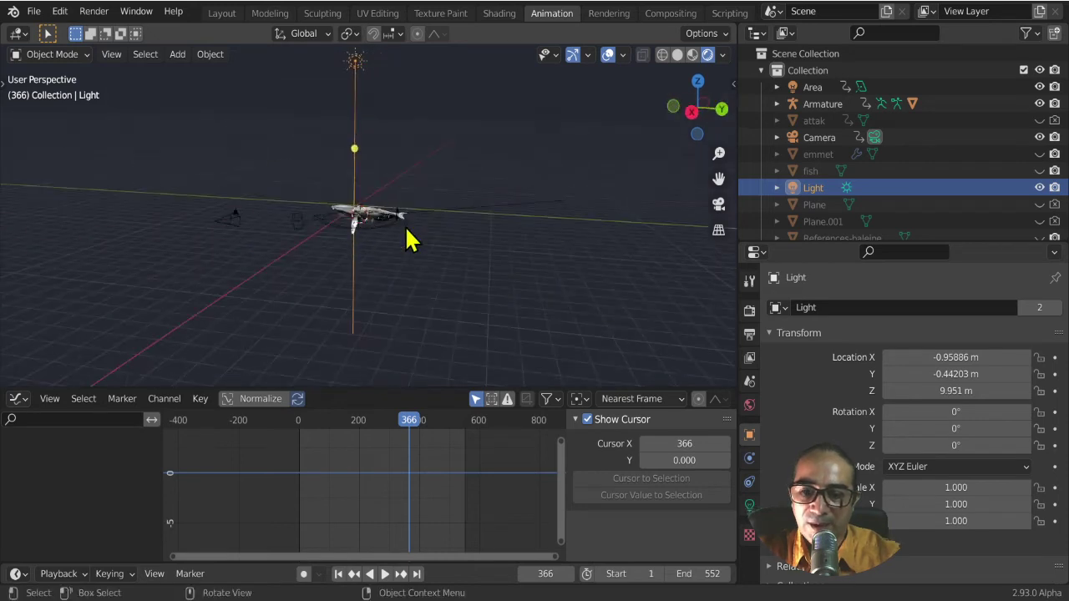
# - Clear the Light's location and raise it along Z to about 5 m
pyautogui.hotkey('alt', 'g')
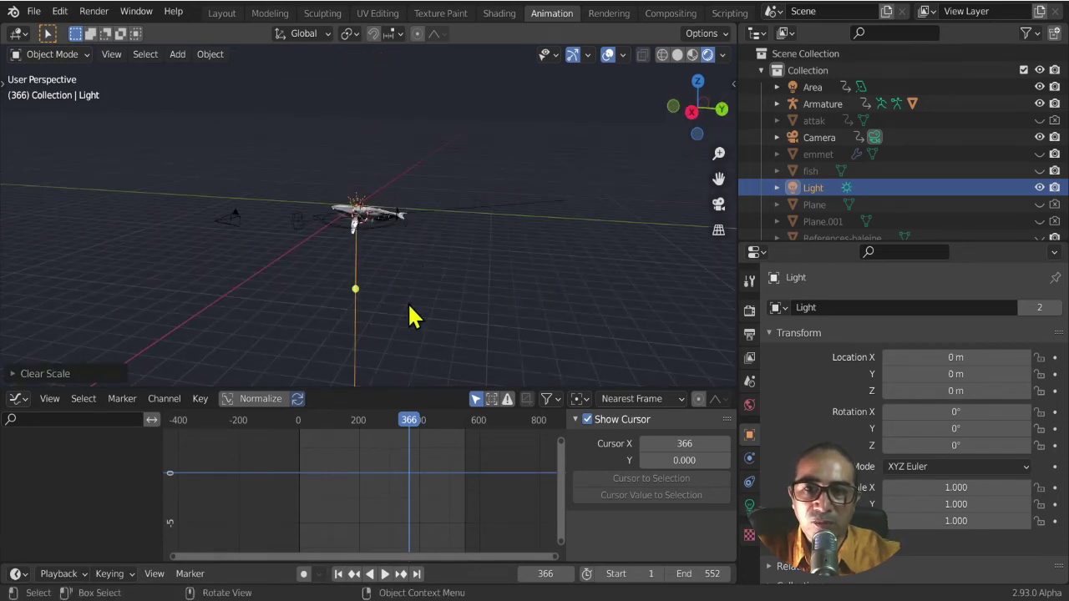
pyautogui.scroll(2, 410, 307)
pyautogui.press('g')
pyautogui.press('z')
pyautogui.click(395, 175)
pyautogui.moveTo(267, 281)
pyautogui.mouseDown(button='middle')
pyautogui.moveTo(417, 155)
pyautogui.moveTo(448, 287)
pyautogui.moveTo(390, 312)
pyautogui.moveTo(413, 242)
pyautogui.mouseUp(button='middle')
pyautogui.press('g')
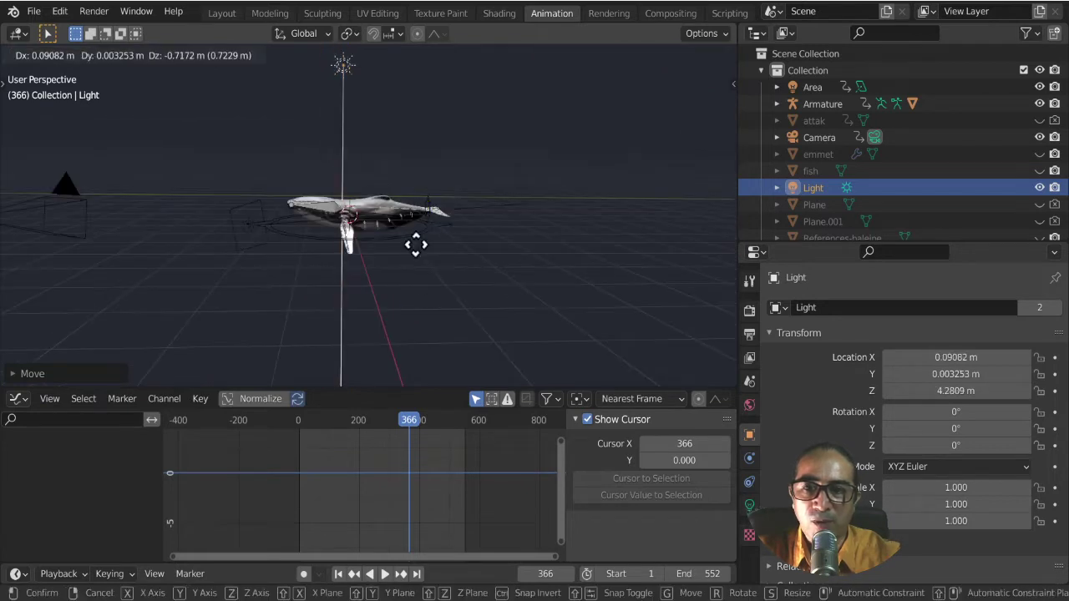
pyautogui.press('Escape')
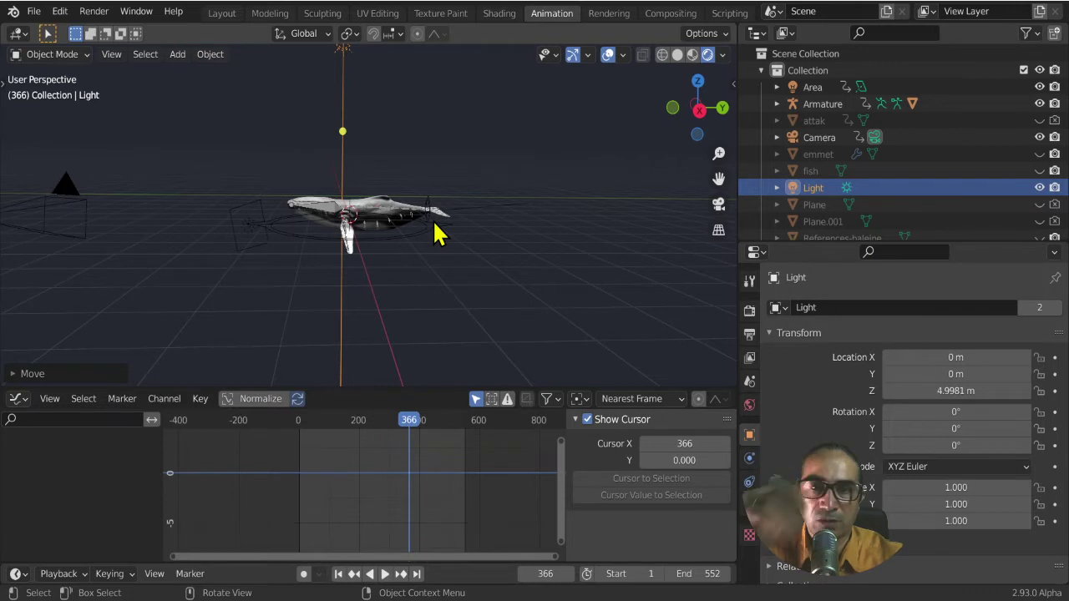
# - Orbit to a front view of the whale and select the Area light
pyautogui.moveTo(389, 306)
pyautogui.mouseDown(button='middle')
pyautogui.moveTo(418, 317)
pyautogui.moveTo(465, 313)
pyautogui.moveTo(370, 275)
pyautogui.mouseUp(button='middle')
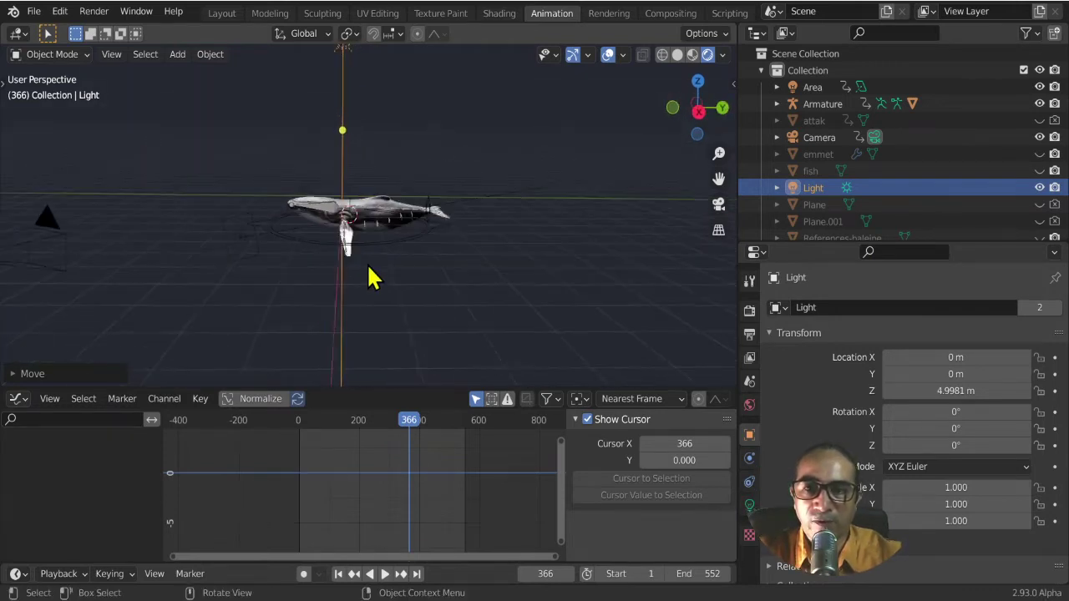
pyautogui.scroll(5, 372, 241)
pyautogui.scroll(-3, 193, 296)
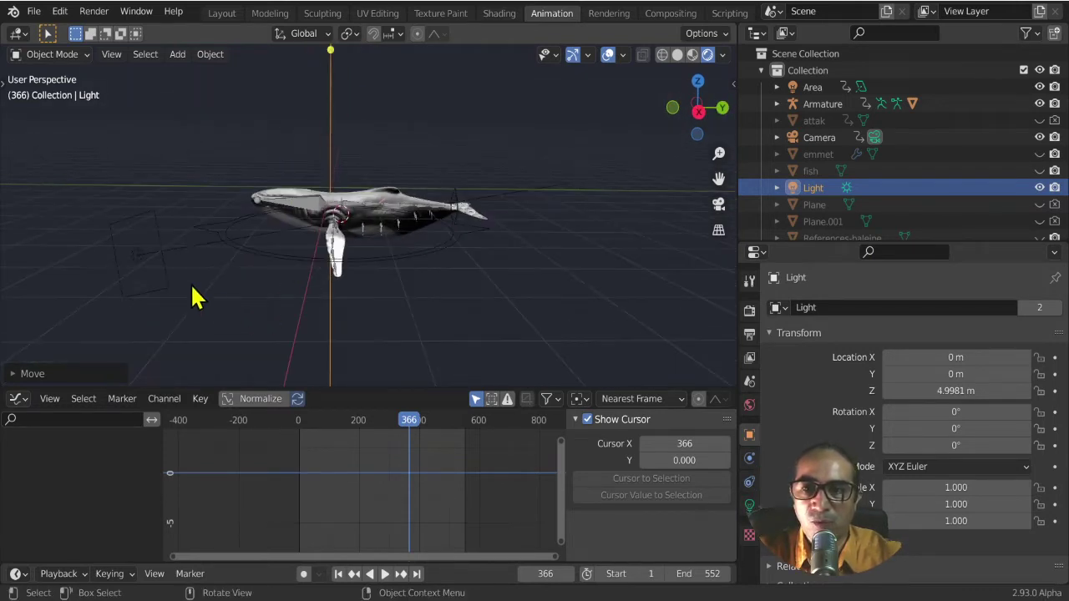
pyautogui.click(164, 259)
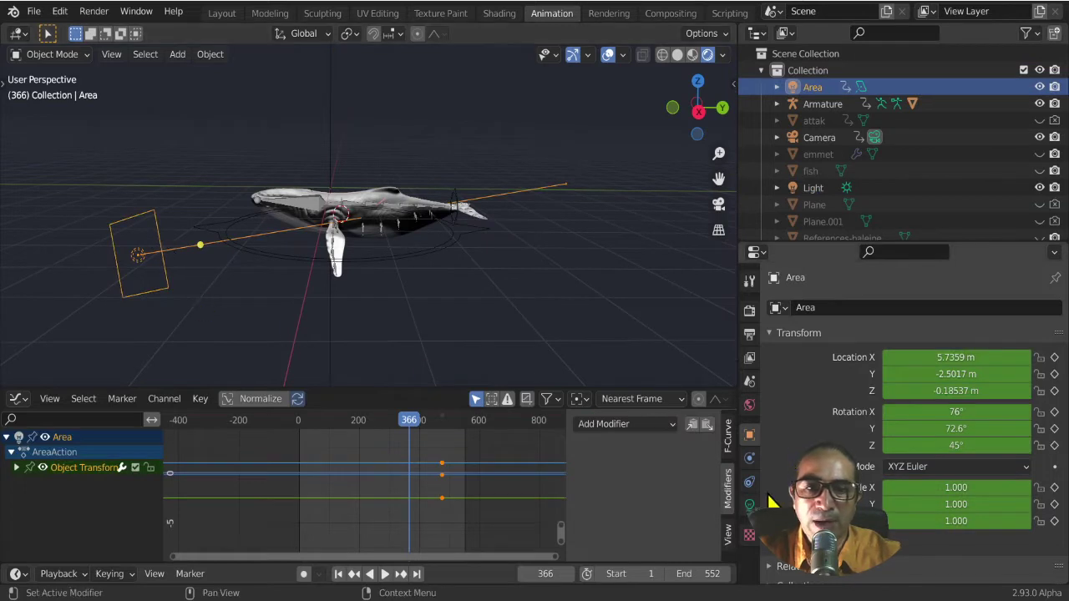
# - Delete the Area light's keyframes and display its light settings
pyautogui.press('x')
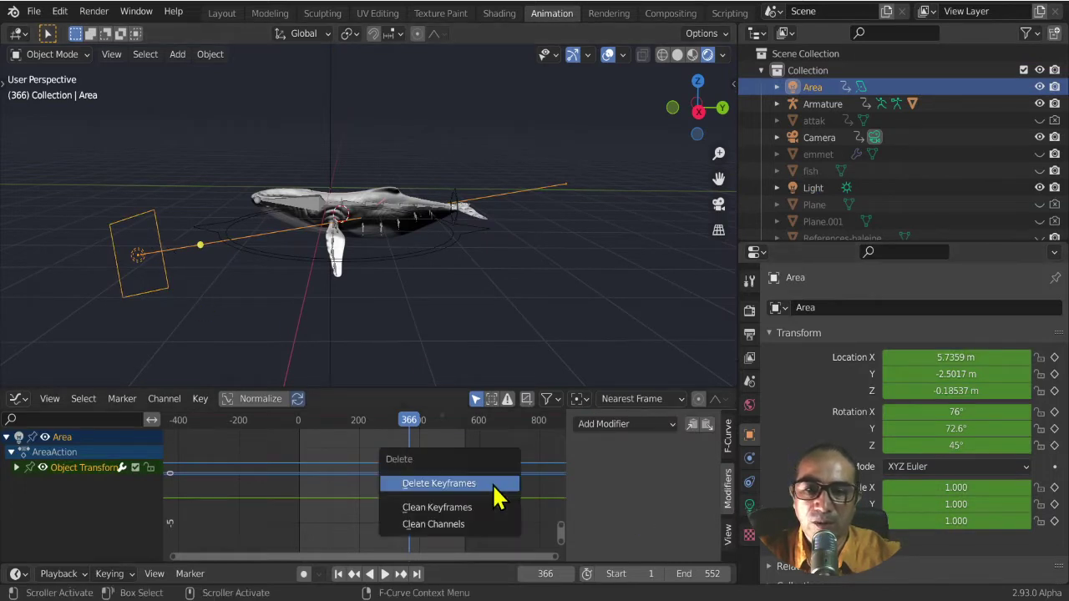
pyautogui.click(494, 489)
pyautogui.click(749, 506)
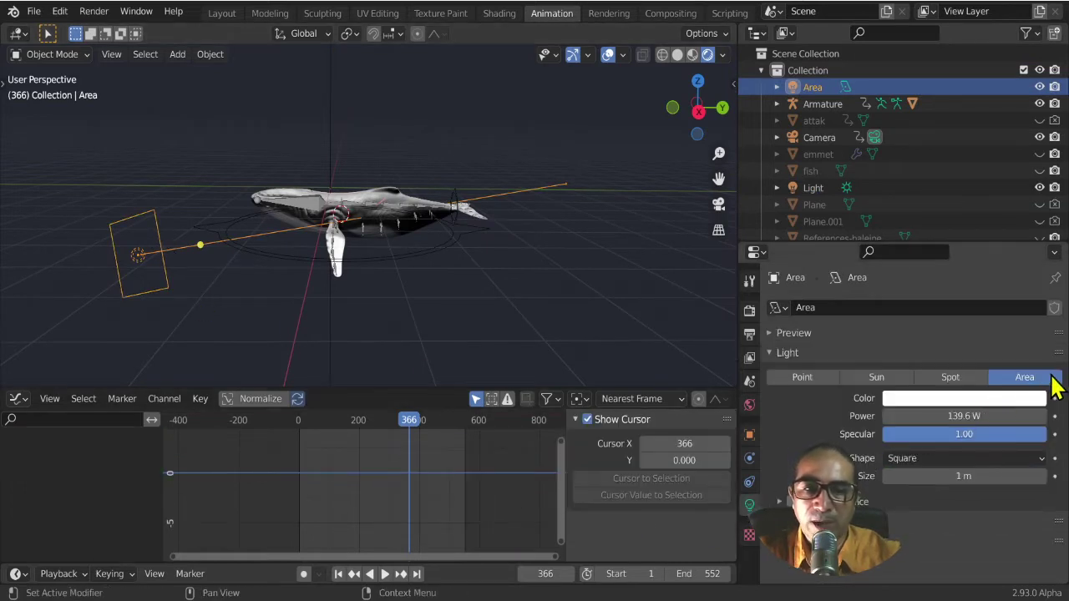
pyautogui.moveTo(214, 314); pyautogui.dragTo(546, 305, button='middle')
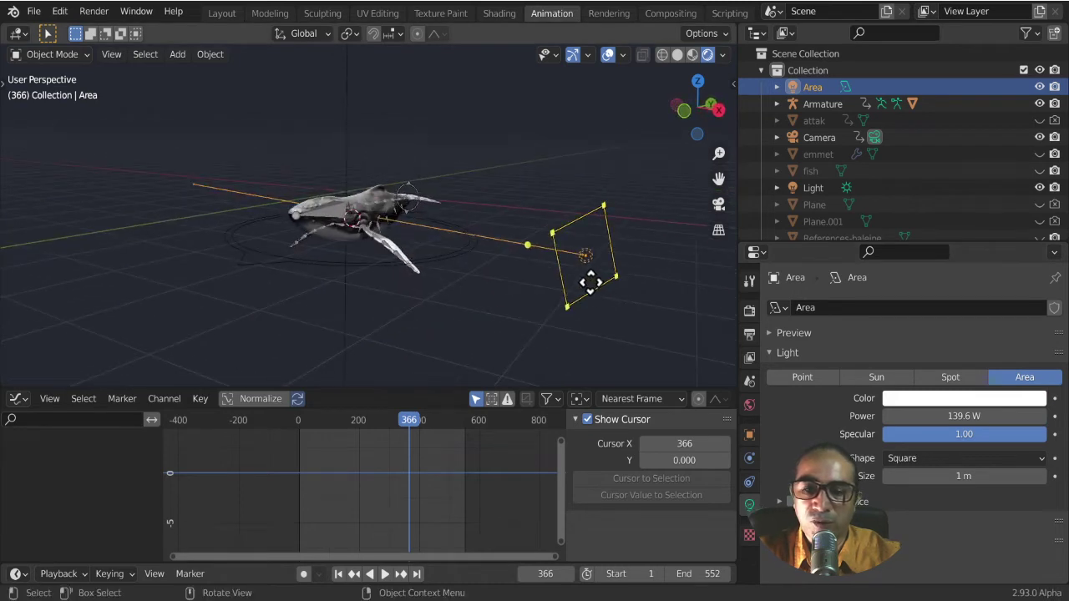
pyautogui.click(591, 282)
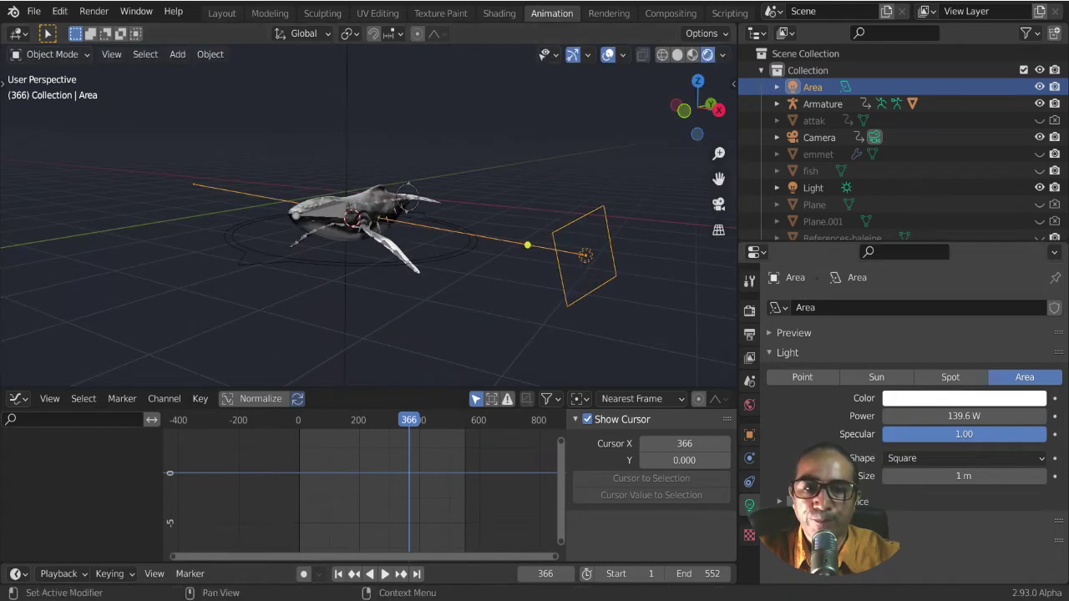
# - Hide the Area light and switch off overlays for a clean side view
pyautogui.click(1040, 89)
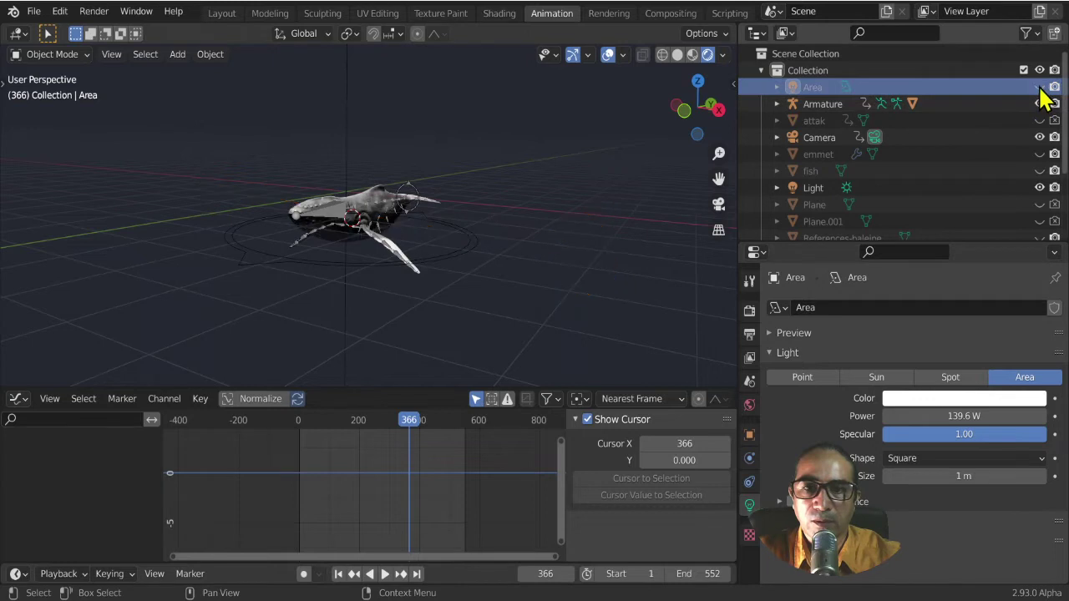
pyautogui.moveTo(587, 99); pyautogui.dragTo(541, 159, button='middle')
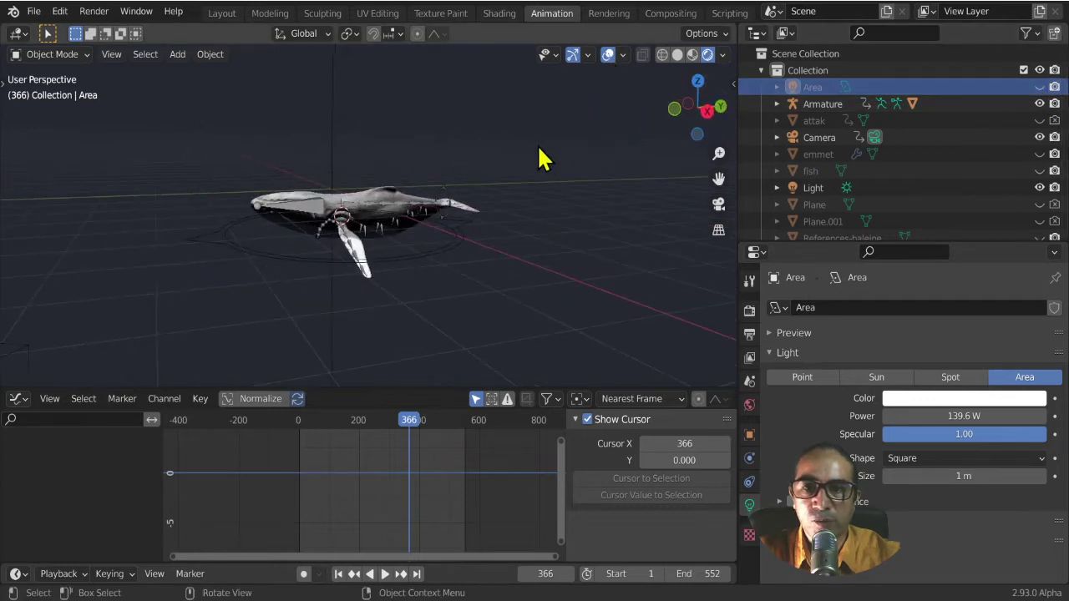
pyautogui.click(614, 63)
pyautogui.scroll(2, 460, 245)
pyautogui.scroll(3, 412, 327)
pyautogui.moveTo(413, 327)
pyautogui.mouseDown(button='middle')
pyautogui.moveTo(350, 329)
pyautogui.moveTo(613, 269)
pyautogui.mouseUp(button='middle')
# - Unhide the Area light, re-enable overlays and uncheck the Bones overlay
pyautogui.click(1039, 87)
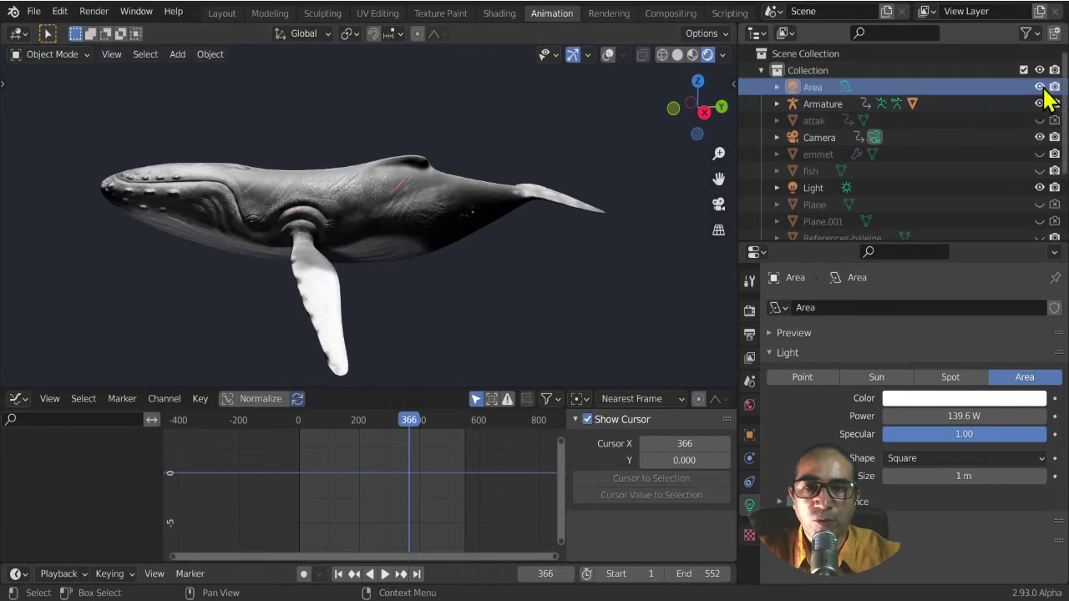
pyautogui.click(608, 56)
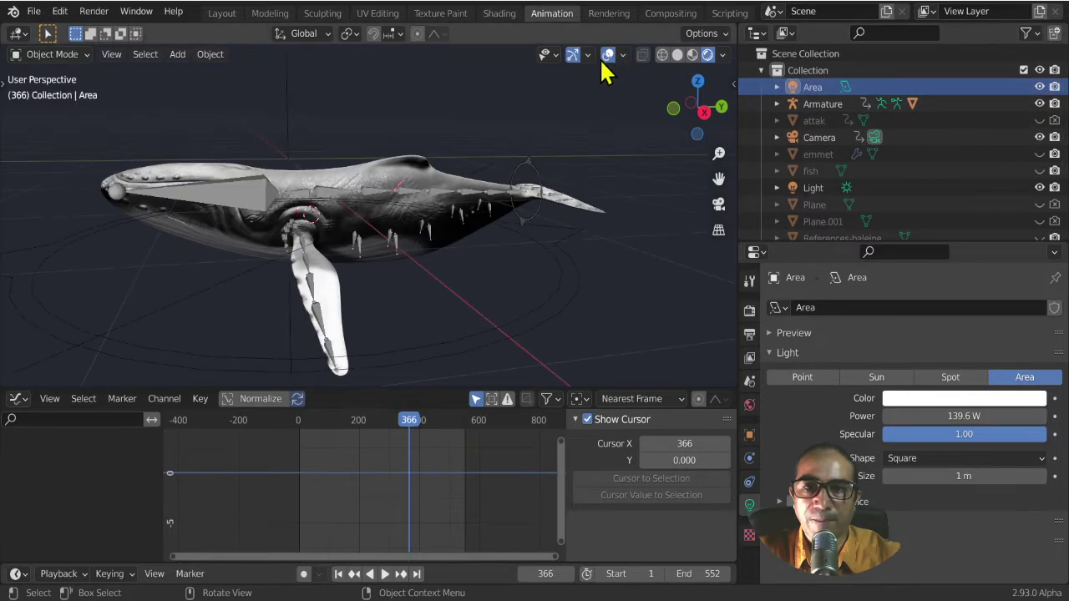
pyautogui.click(250, 199)
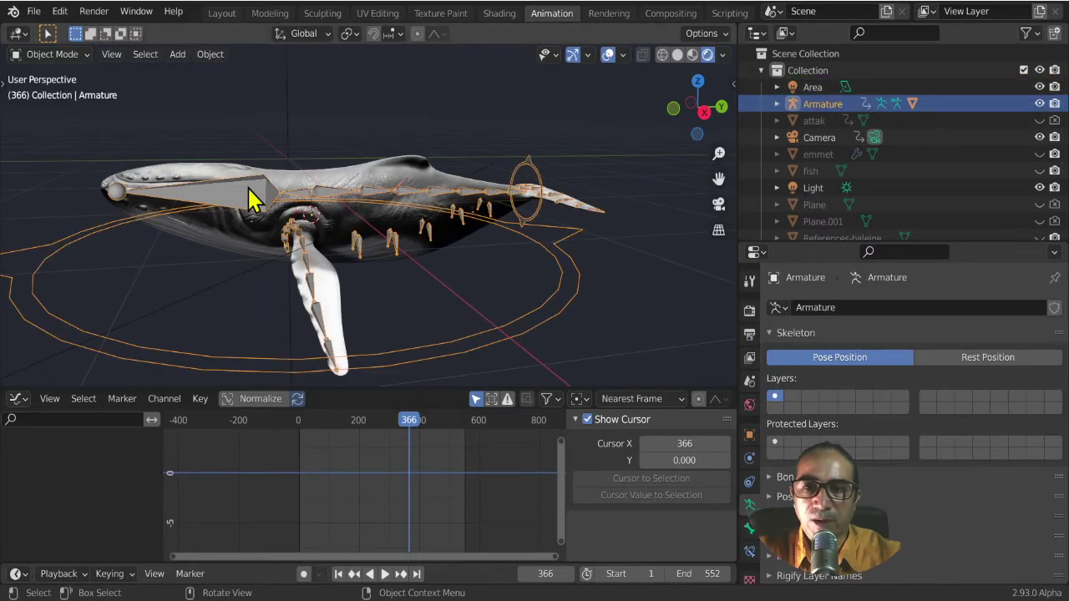
pyautogui.click(622, 54)
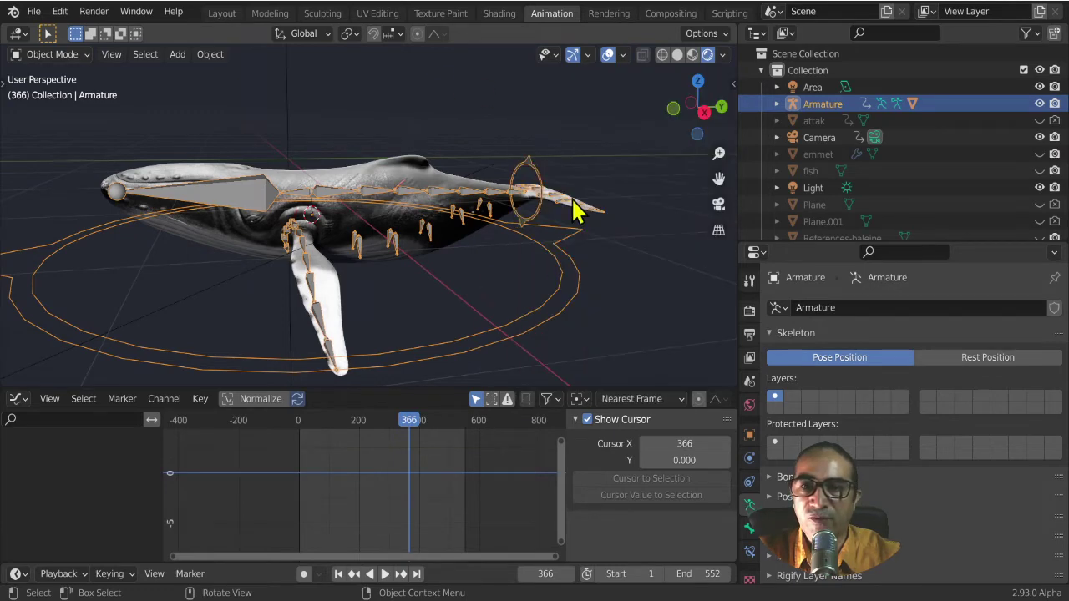
pyautogui.click(621, 55)
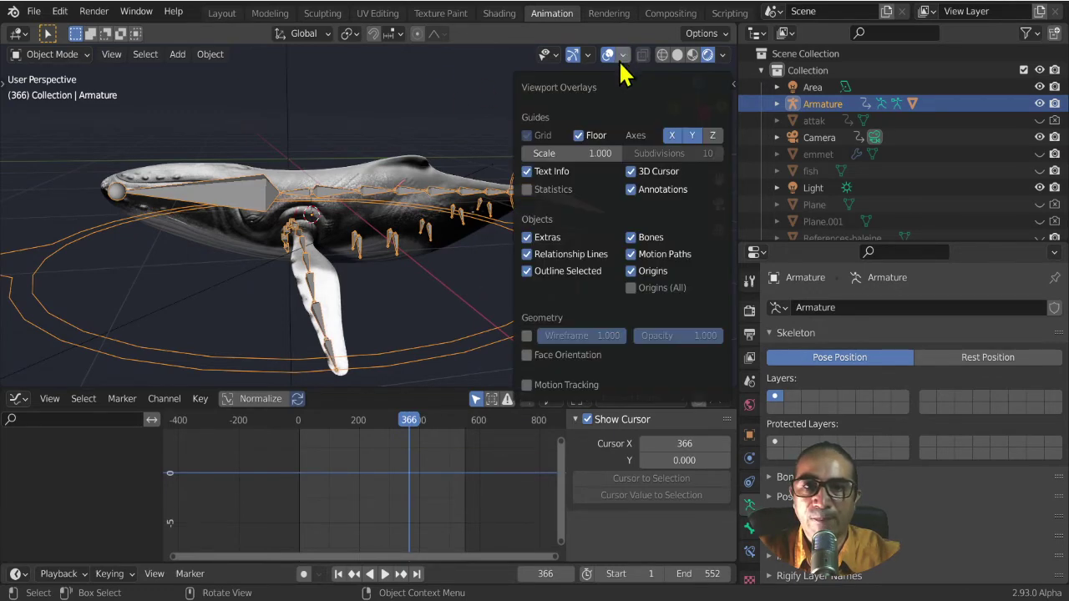
pyautogui.click(631, 238)
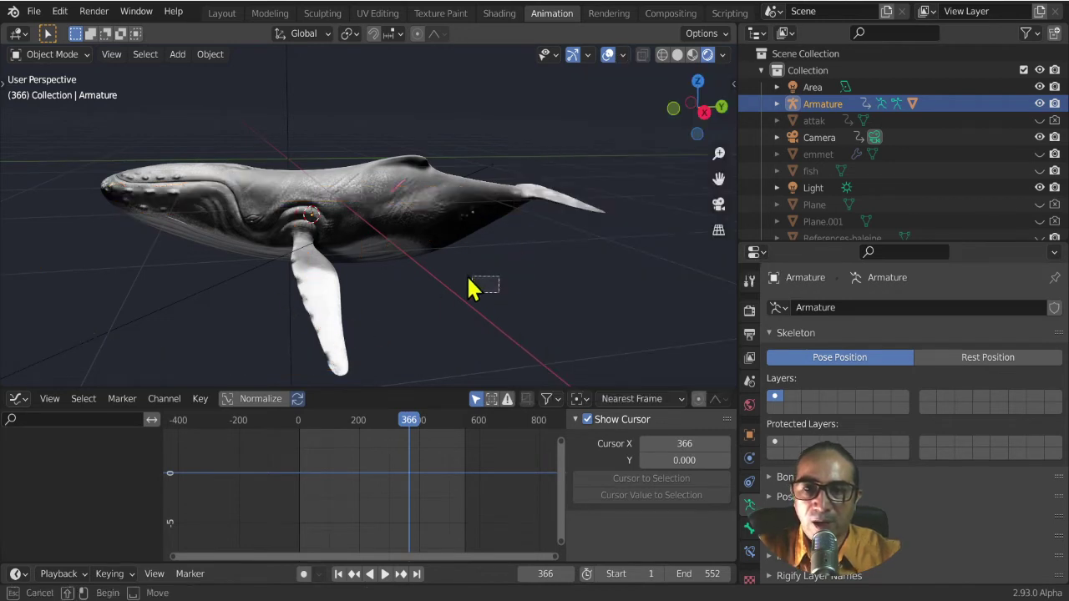
# - Deselect the armature, zoom out and bring up the Shift+A Add menu
pyautogui.click(469, 288)
pyautogui.moveTo(428, 288); pyautogui.dragTo(454, 322, button='middle')
pyautogui.scroll(-3, 361, 209)
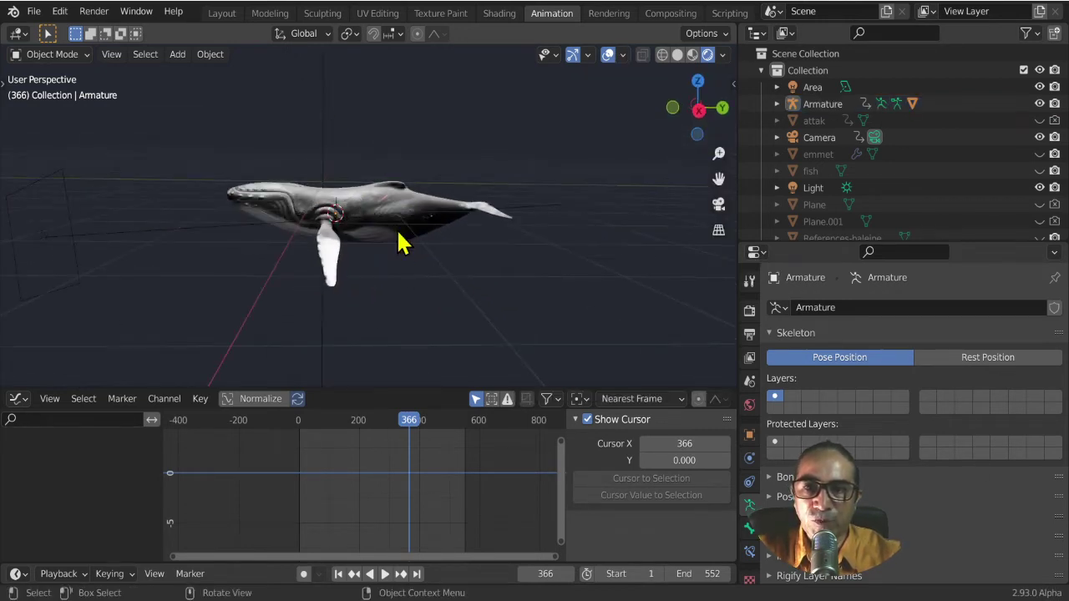
pyautogui.hotkey('shift', 'a')
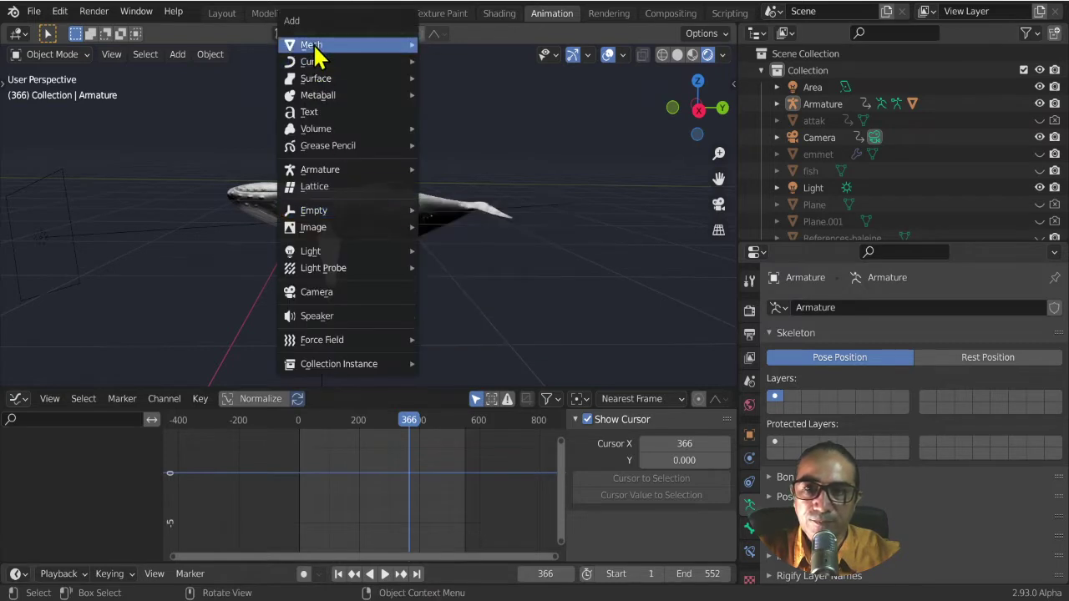
# - Add a cube and scale it up around the whale
pyautogui.click(462, 71)
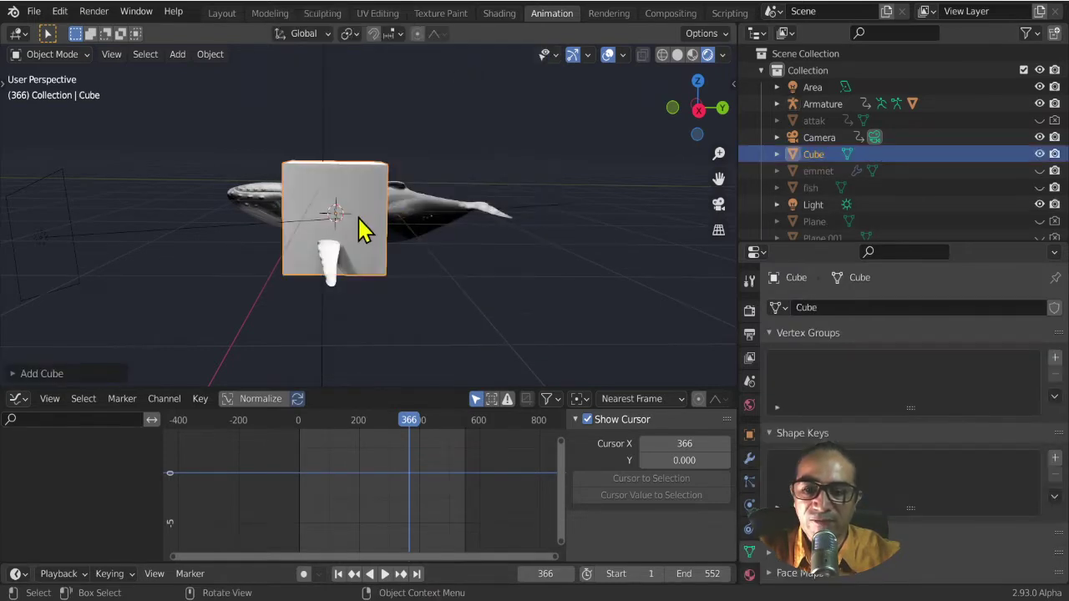
pyautogui.press('s')
pyautogui.click(428, 253)
pyautogui.scroll(-5, 426, 252)
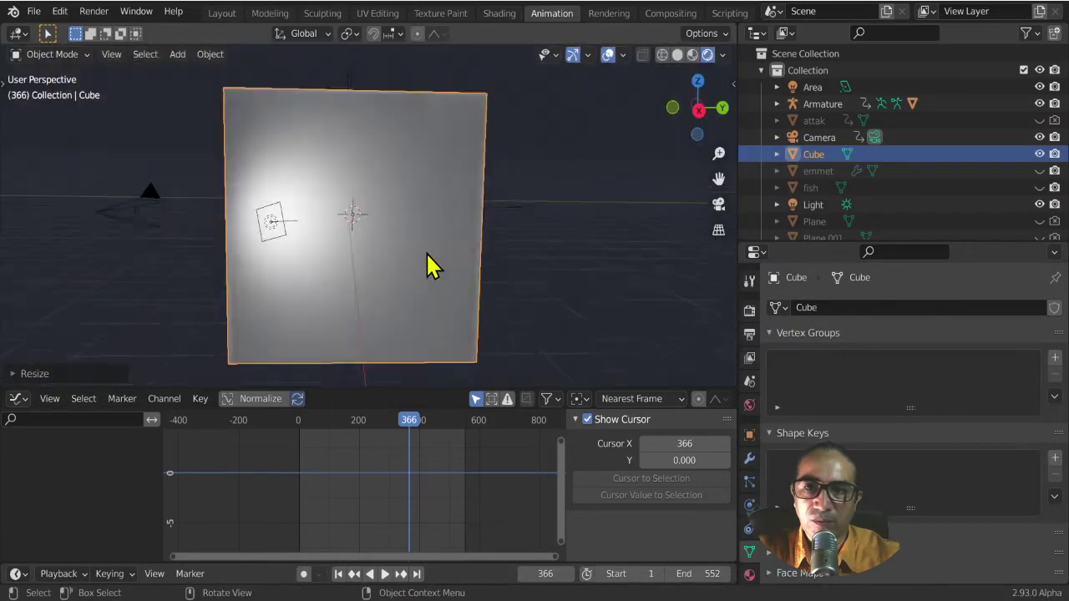
pyautogui.scroll(-3, 427, 255)
pyautogui.moveTo(401, 263)
pyautogui.mouseDown(button='middle')
pyautogui.moveTo(551, 355)
pyautogui.moveTo(375, 304)
pyautogui.mouseUp(button='middle')
pyautogui.press('s')
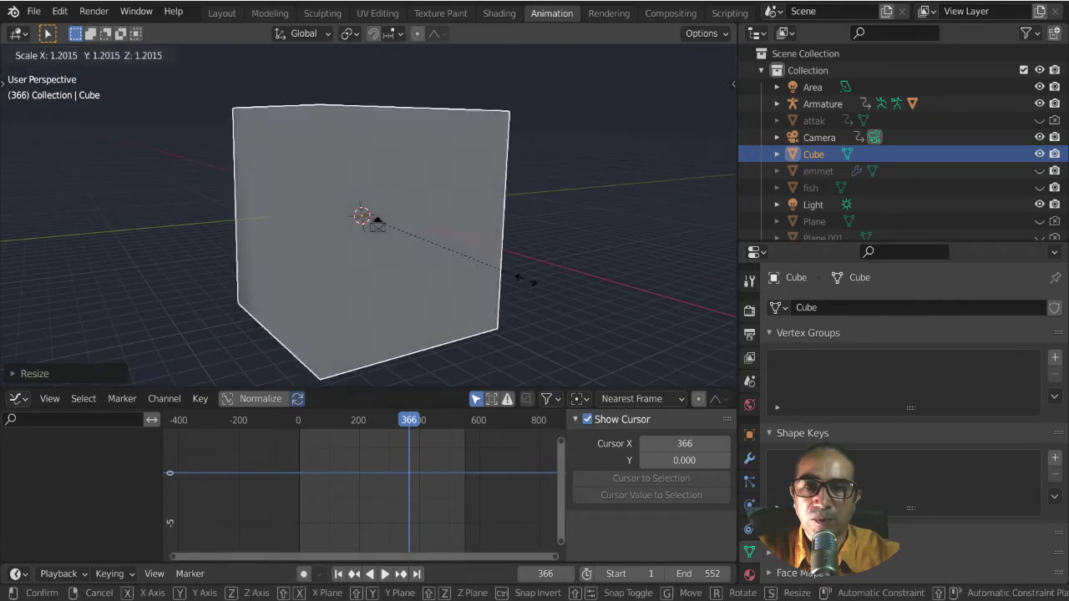
pyautogui.click(525, 281)
# - Switch to a top orthographic view looking down on the cube
pyautogui.moveTo(543, 303); pyautogui.dragTo(377, 342, button='middle')
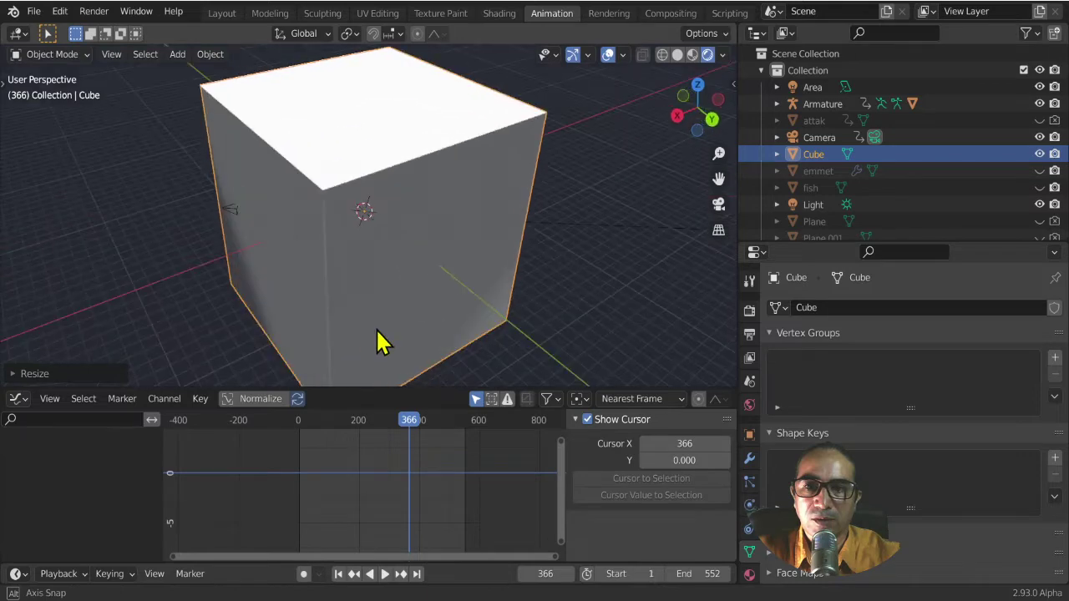
pyautogui.moveTo(378, 343); pyautogui.dragTo(367, 354, button='middle')
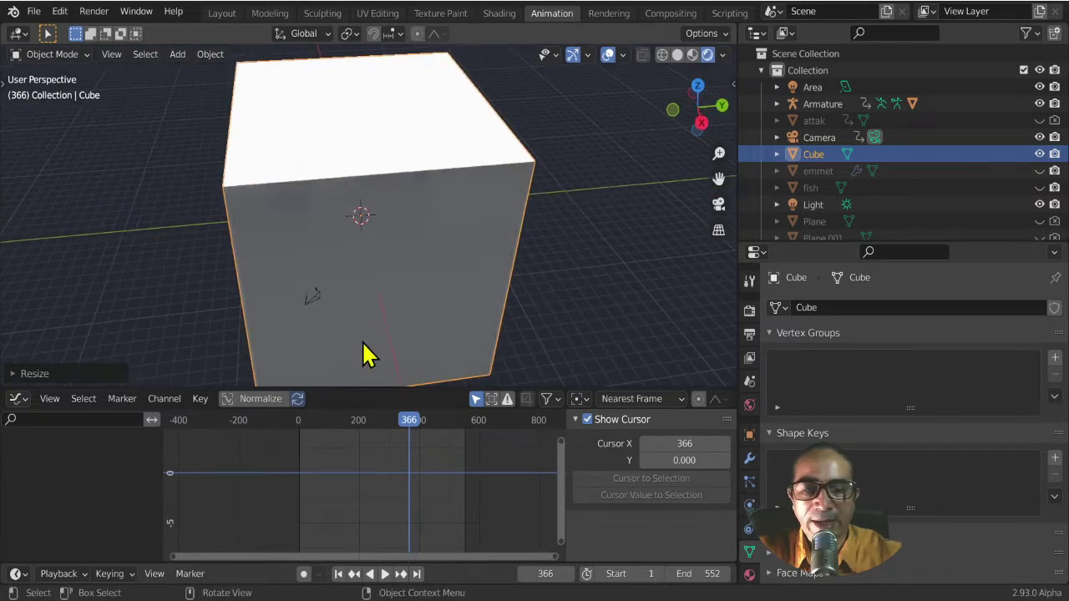
pyautogui.press('KP_7')
pyautogui.keyDown('shift'); pyautogui.moveTo(575, 329); pyautogui.dragTo(468, 288, button='middle'); pyautogui.keyUp('shift')
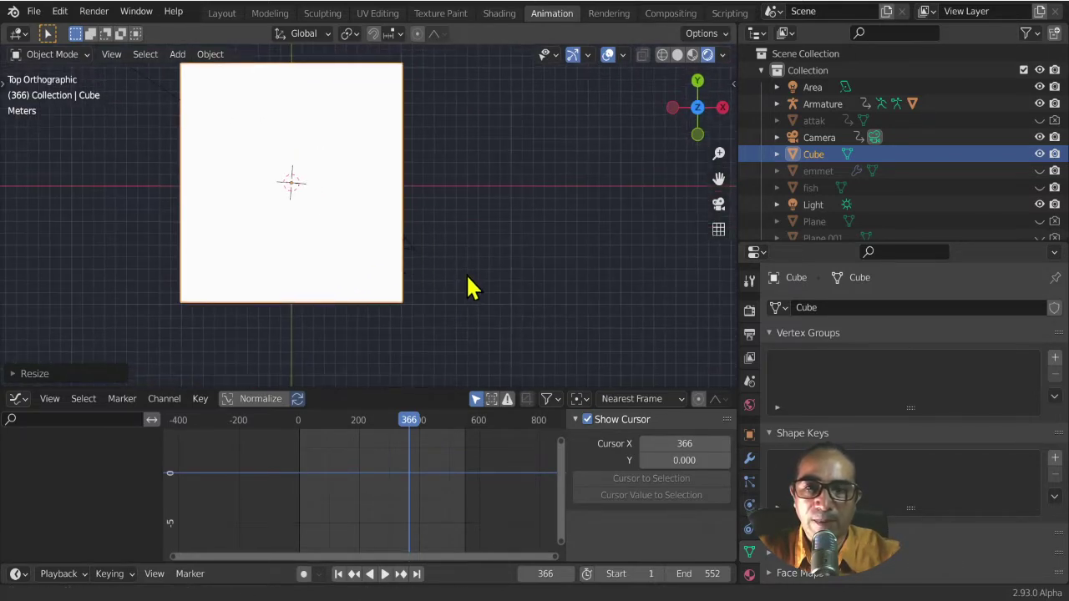
pyautogui.scroll(4, 467, 288)
pyautogui.click(449, 278)
pyautogui.scroll(-4, 472, 300)
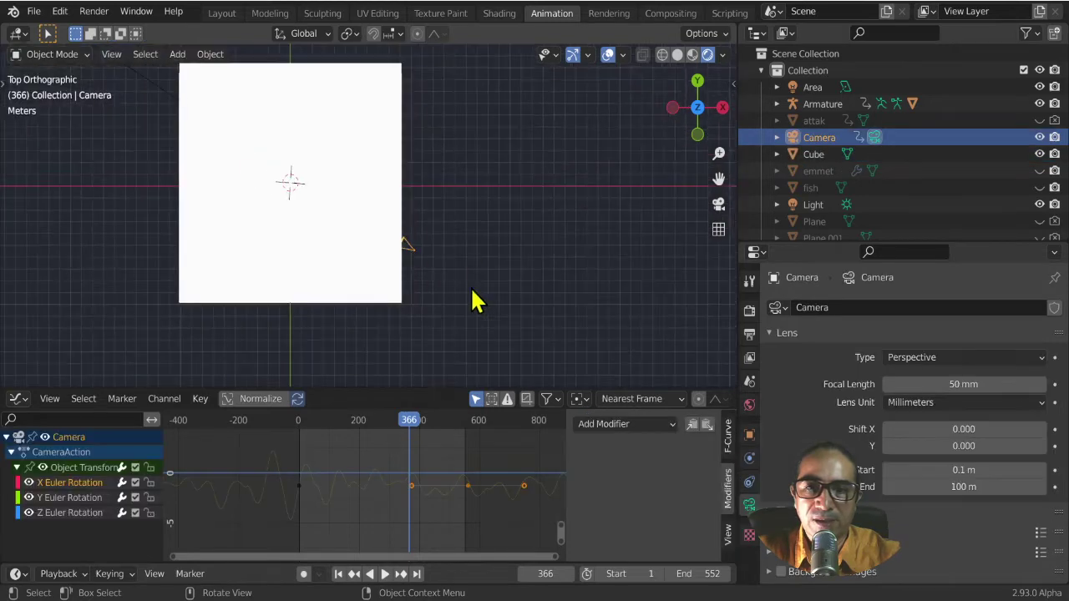
pyautogui.scroll(-1, 446, 263)
# - Reselect the cube, scale it to about 1.13, and switch to the Shading workspace
pyautogui.click(394, 267)
pyautogui.press('s')
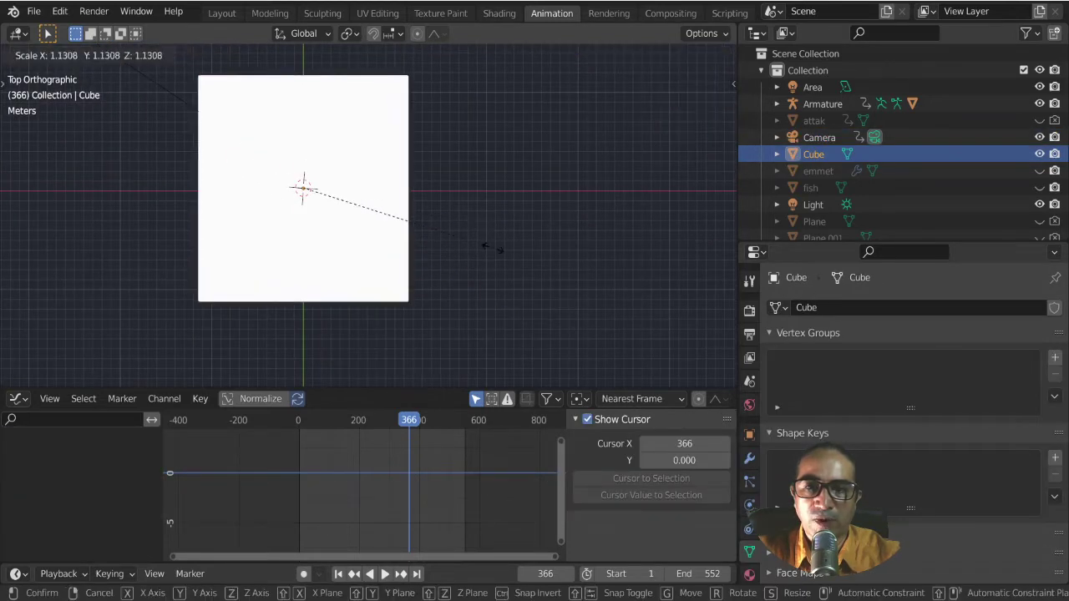
pyautogui.click(505, 298)
pyautogui.moveTo(505, 299)
pyautogui.mouseDown(button='middle')
pyautogui.moveTo(358, 175)
pyautogui.moveTo(443, 265)
pyautogui.mouseUp(button='middle')
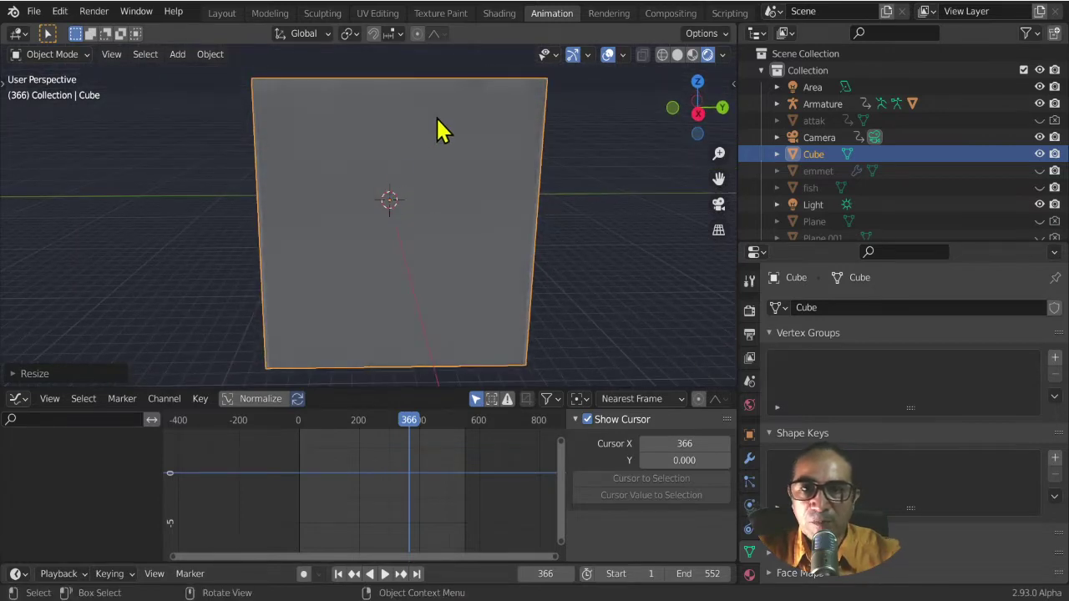
pyautogui.click(501, 15)
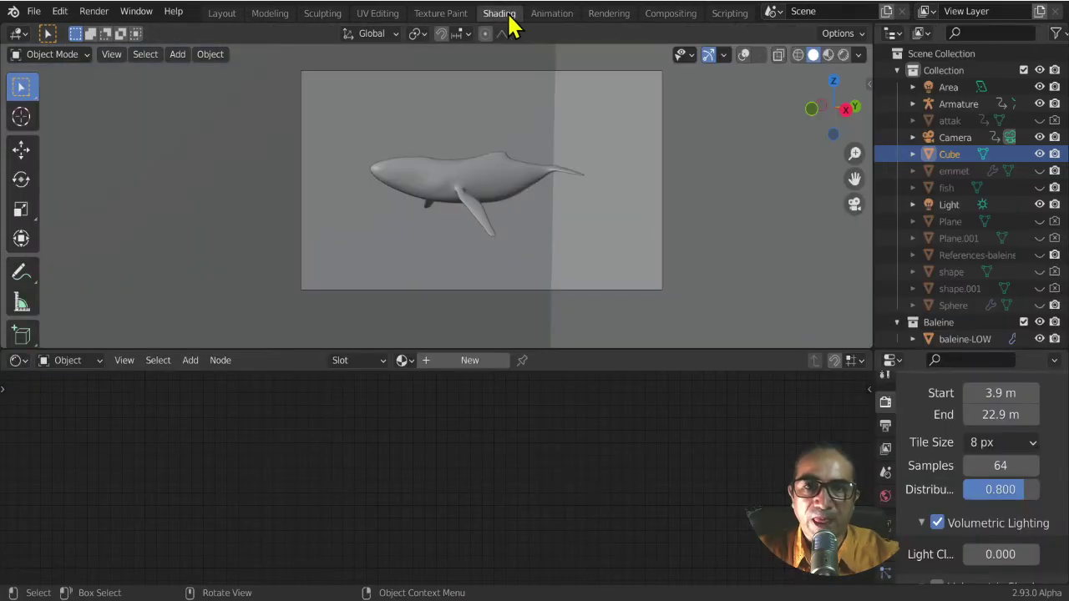
# - Leave the camera view, orbit to see the cube's top, and turn viewport overlays back on
pyautogui.scroll(-3, 484, 233)
pyautogui.moveTo(487, 231)
pyautogui.mouseDown(button='middle')
pyautogui.moveTo(513, 231)
pyautogui.moveTo(470, 231)
pyautogui.mouseUp(button='middle')
pyautogui.scroll(3, 513, 231)
pyautogui.scroll(-3, 512, 235)
pyautogui.scroll(-3, 501, 253)
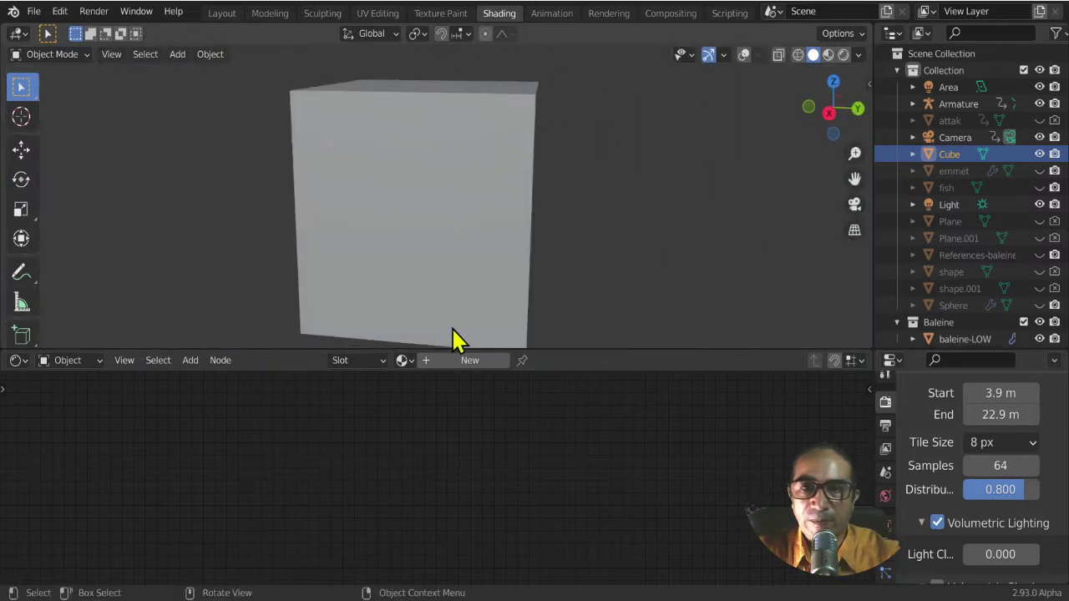
pyautogui.moveTo(397, 267); pyautogui.dragTo(407, 135, button='middle')
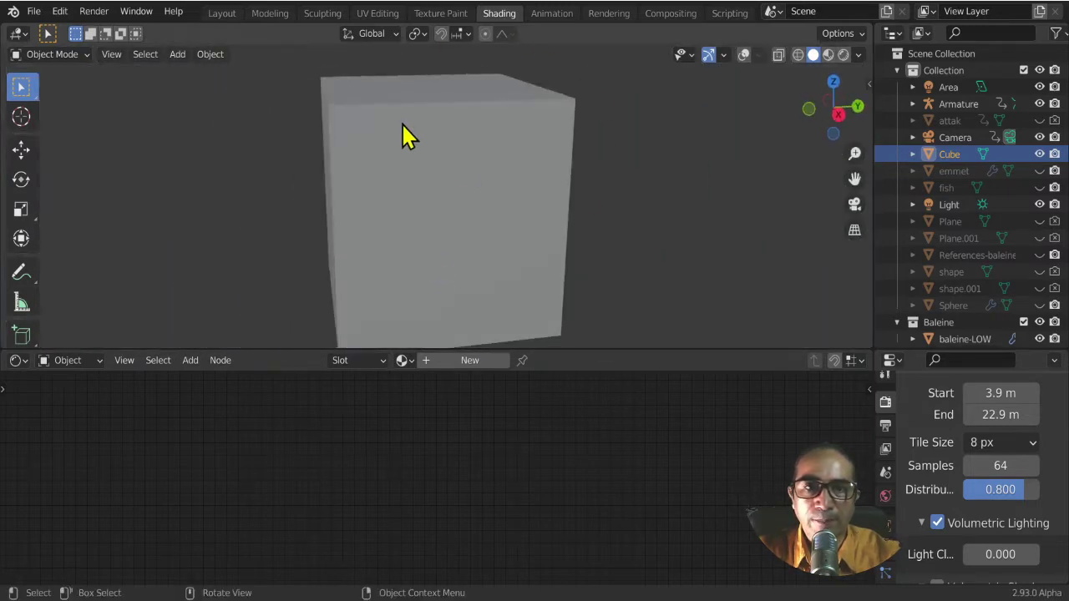
pyautogui.click(743, 55)
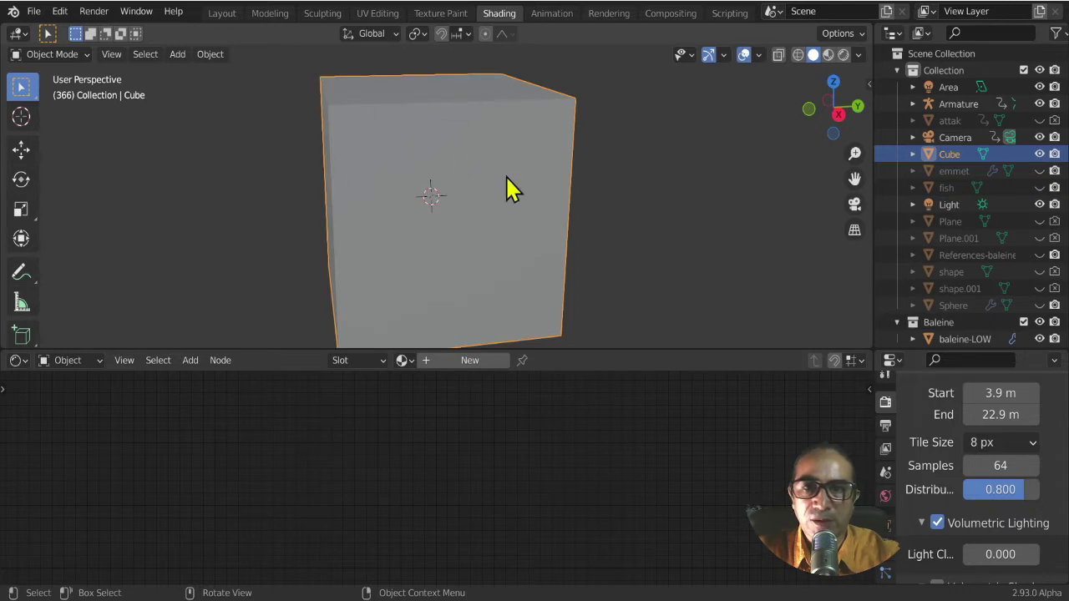
# - Orbit to see two sides of the cube, heighten the node editor, and add new material Material.002
pyautogui.moveTo(507, 178)
pyautogui.mouseDown(button='middle')
pyautogui.moveTo(461, 191)
pyautogui.moveTo(450, 241)
pyautogui.moveTo(429, 175)
pyautogui.moveTo(315, 177)
pyautogui.moveTo(420, 392)
pyautogui.mouseUp(button='middle')
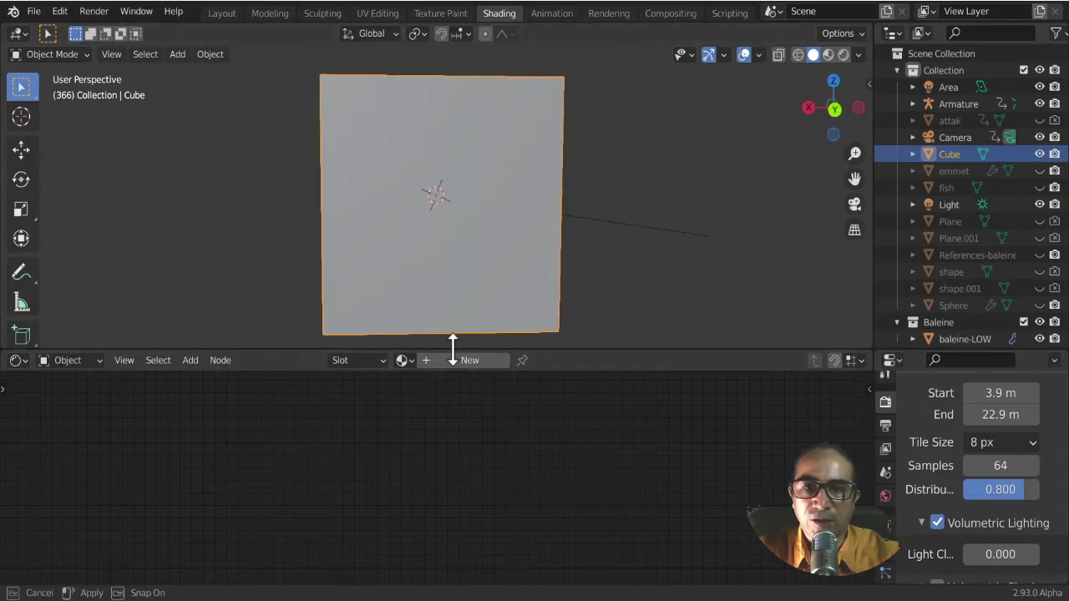
pyautogui.moveTo(451, 349); pyautogui.dragTo(449, 236)
pyautogui.click(463, 249)
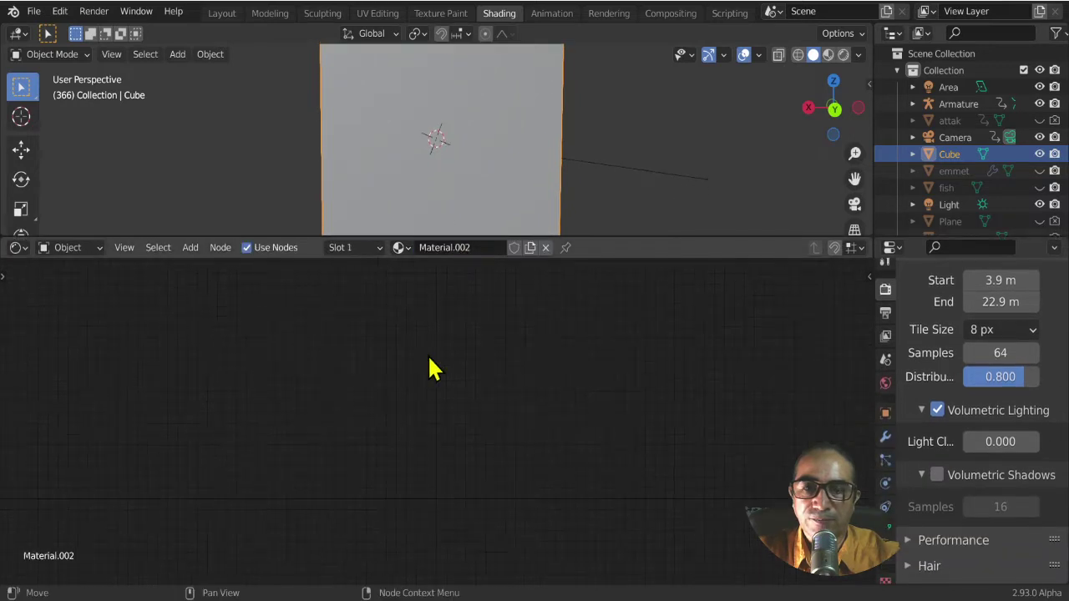
# - Center Material.002's nodes, delete the Principled BSDF, and bring up the Add > Shader list
pyautogui.moveTo(453, 346); pyautogui.dragTo(151, 311, button='middle')
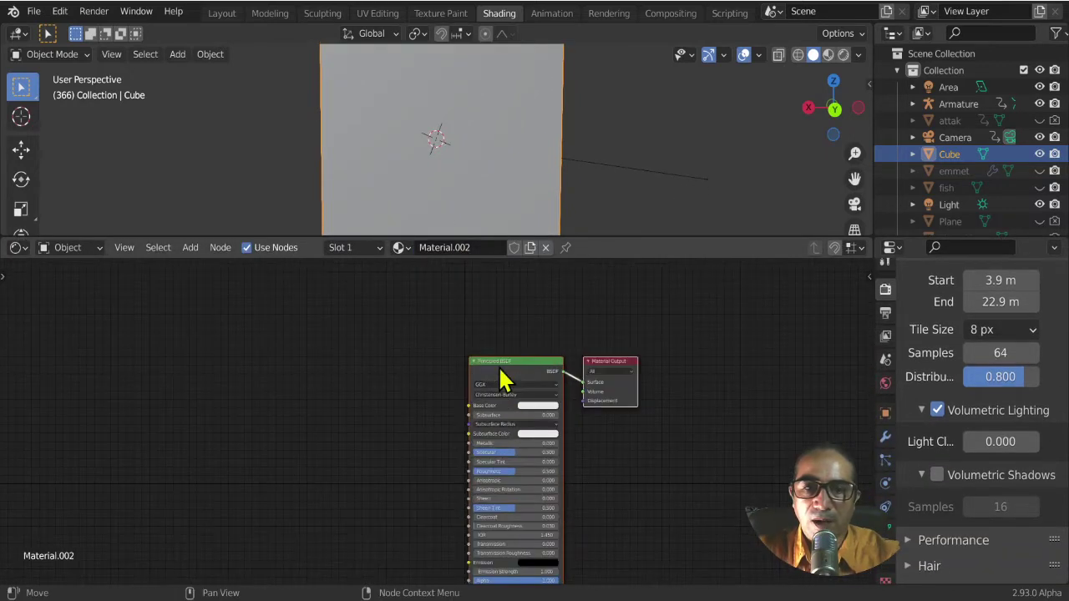
pyautogui.scroll(2, 534, 374)
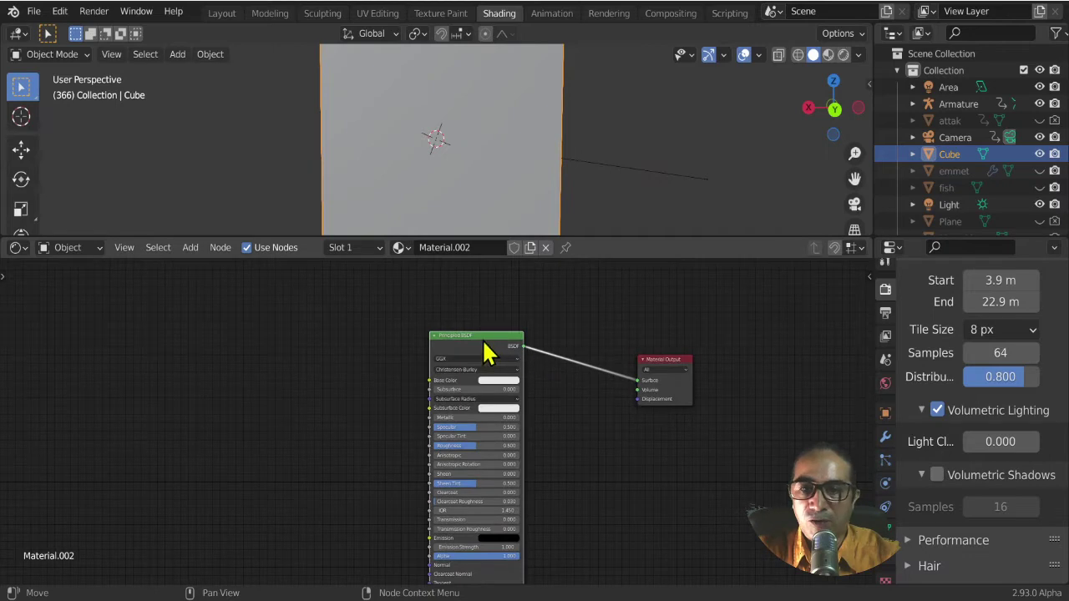
pyautogui.moveTo(488, 353); pyautogui.dragTo(469, 312)
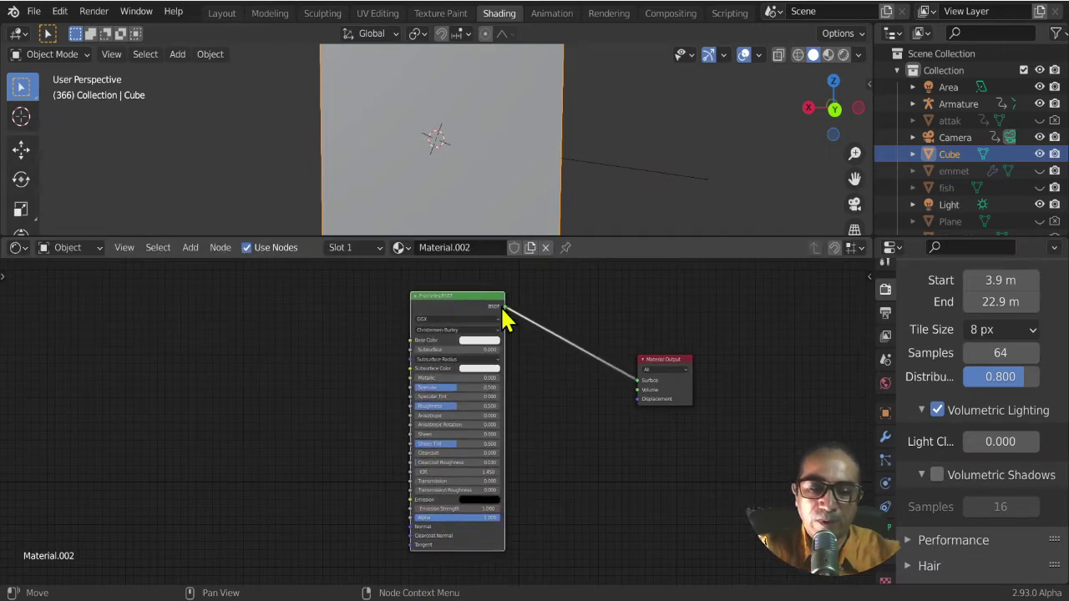
pyautogui.press('x')
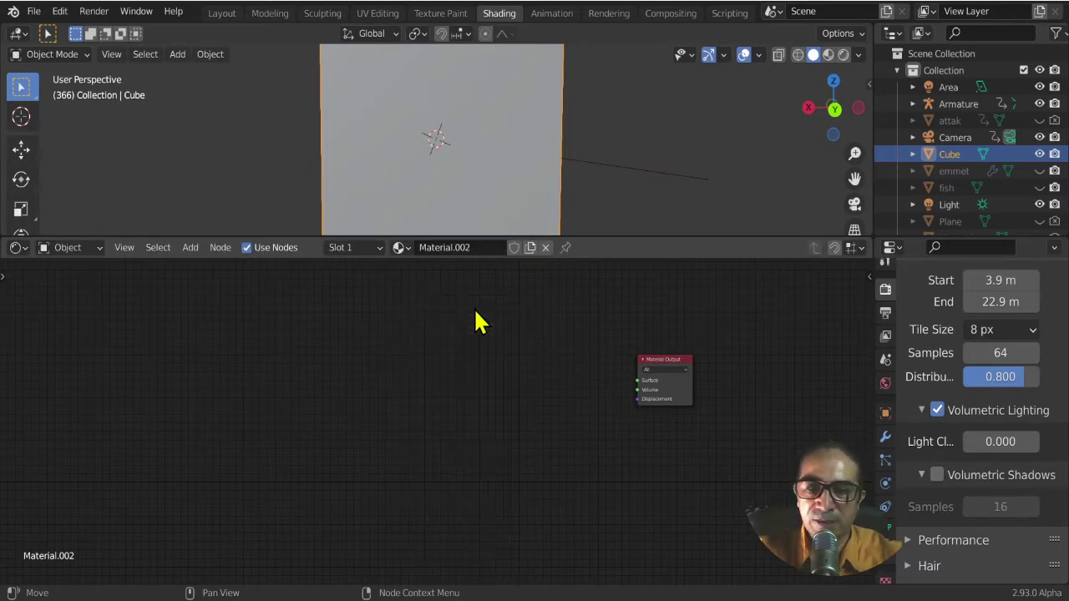
pyautogui.click(194, 249)
pyautogui.moveTo(219, 324)
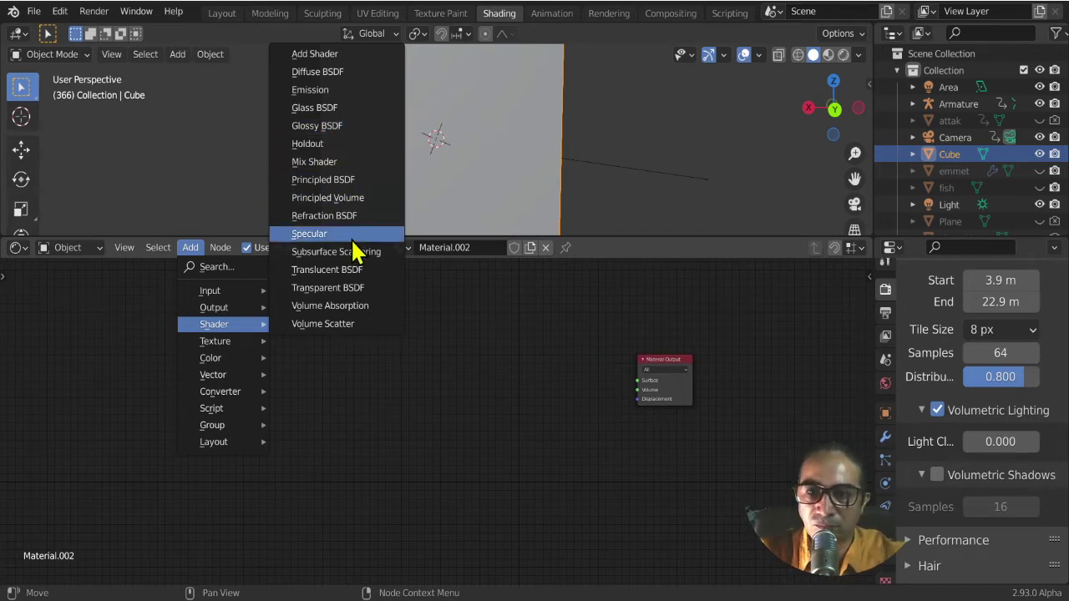
# - Add a Principled Volume node and link its Volume output to Material Output's Volume input
pyautogui.click(341, 197)
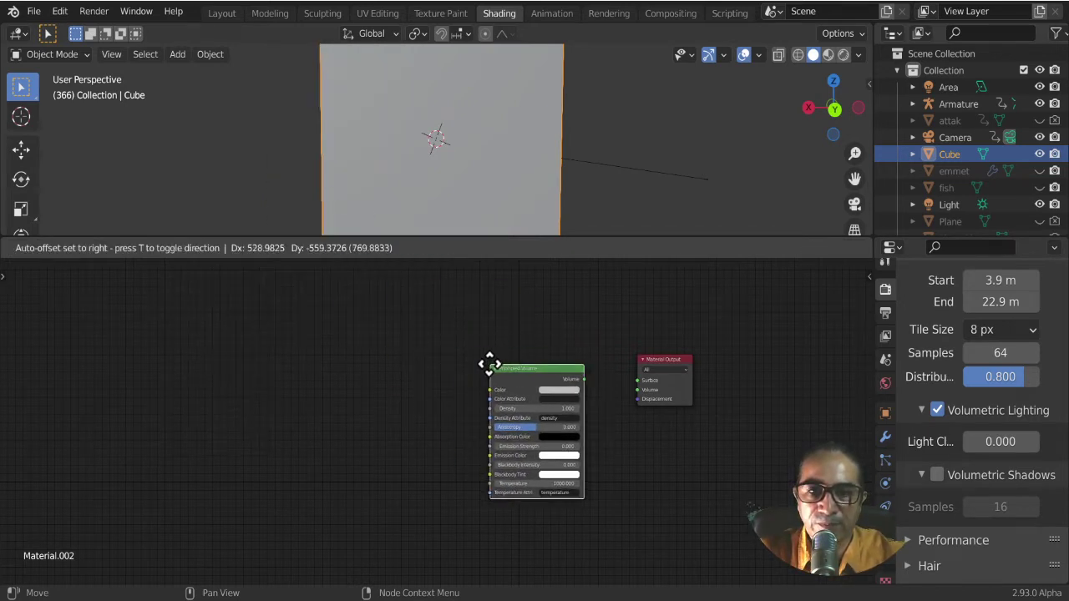
pyautogui.click(489, 364)
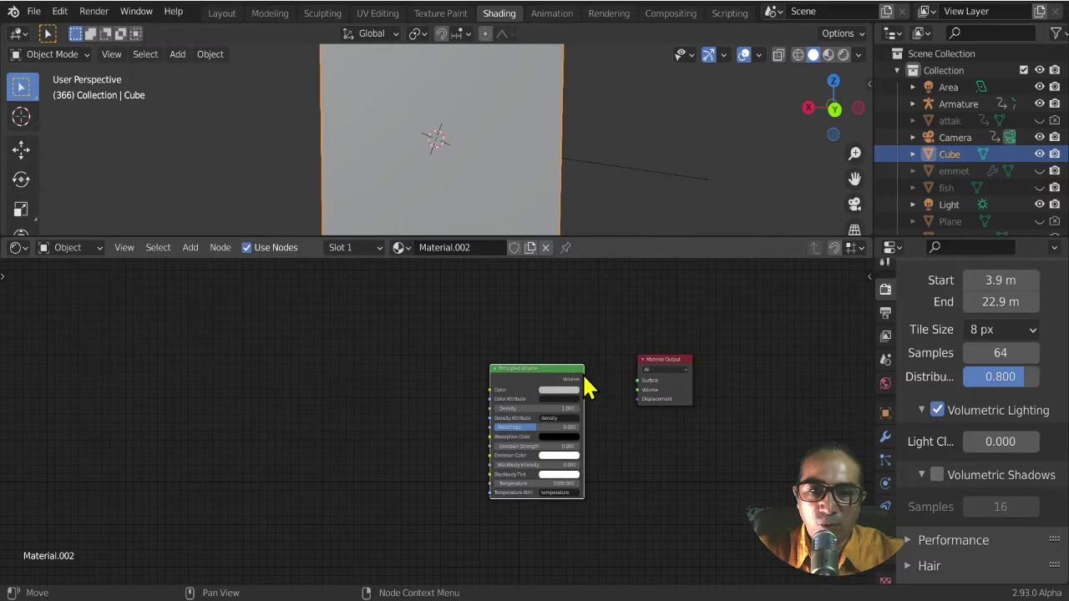
pyautogui.moveTo(582, 382); pyautogui.dragTo(640, 384)
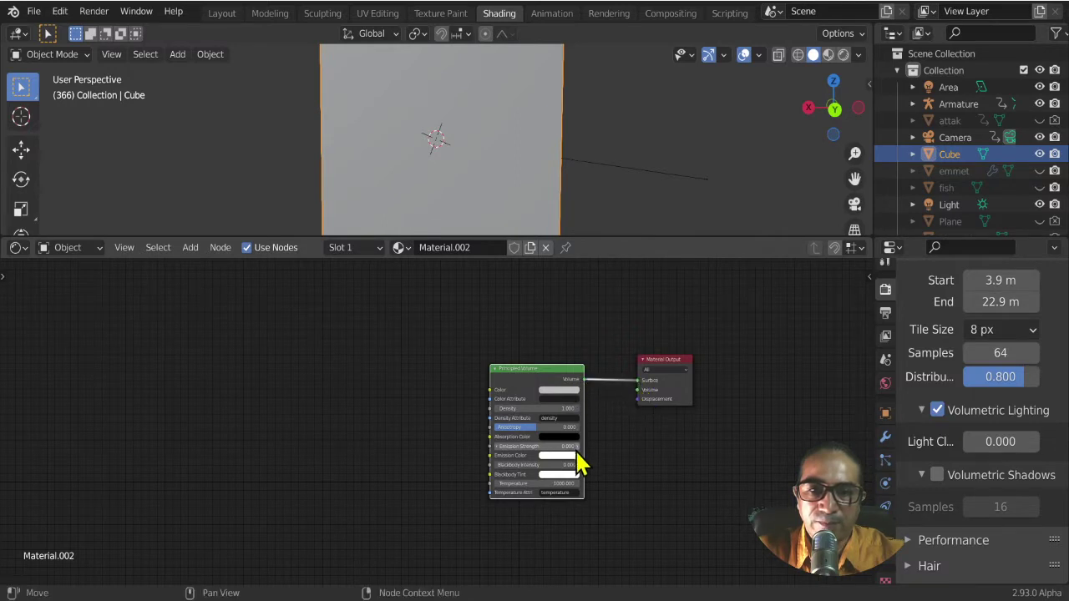
pyautogui.scroll(-2, 630, 159)
pyautogui.moveTo(565, 160); pyautogui.dragTo(439, 167, button='middle')
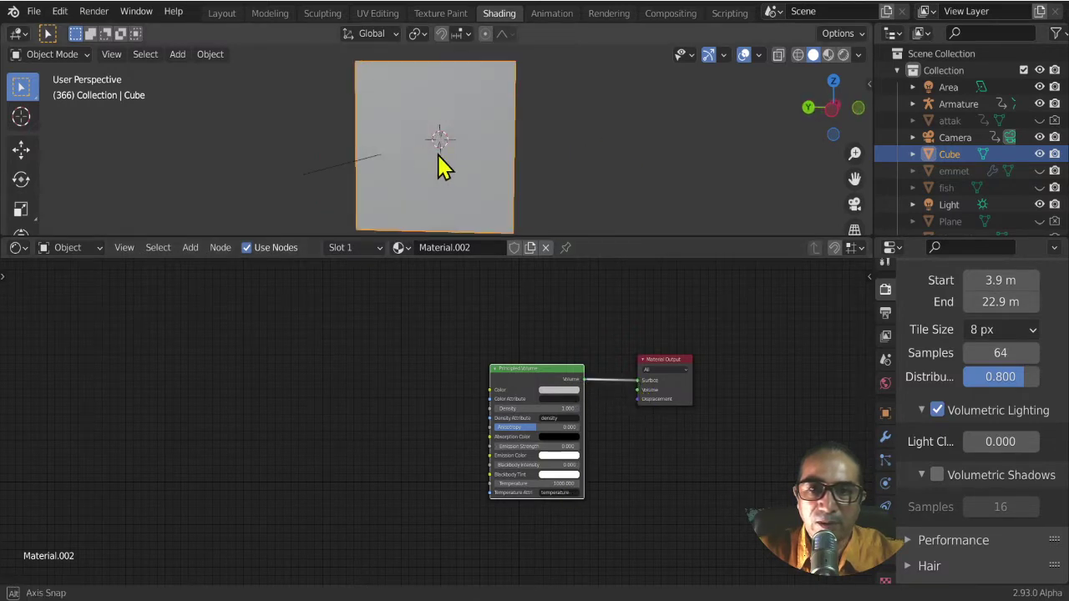
pyautogui.scroll(2, 601, 334)
pyautogui.scroll(1, 590, 406)
pyautogui.moveTo(589, 406); pyautogui.dragTo(437, 477, button='middle')
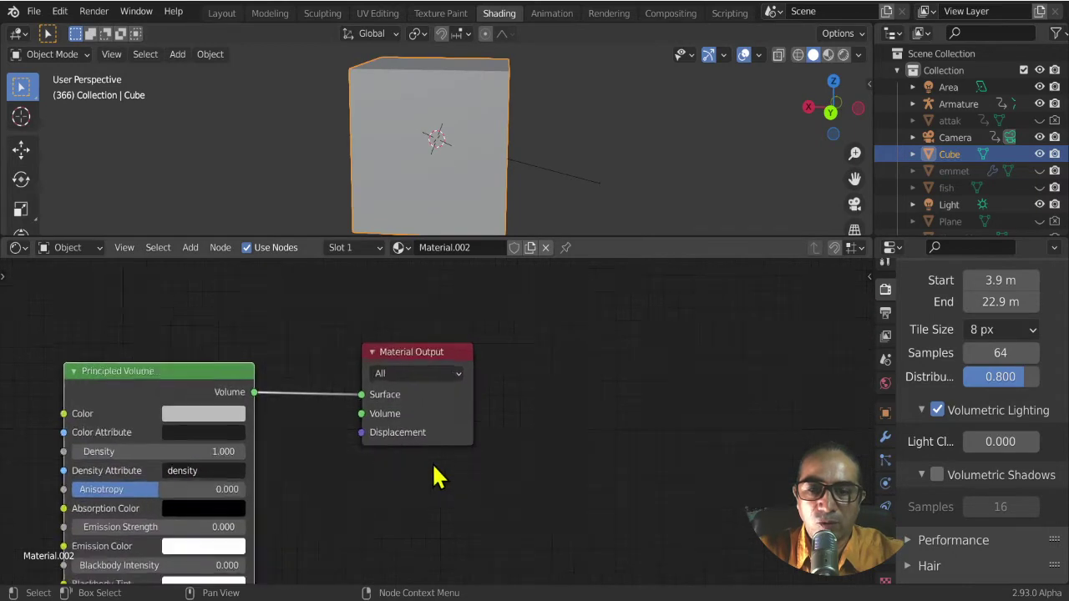
pyautogui.scroll(2, 384, 434)
pyautogui.moveTo(336, 385); pyautogui.dragTo(335, 410)
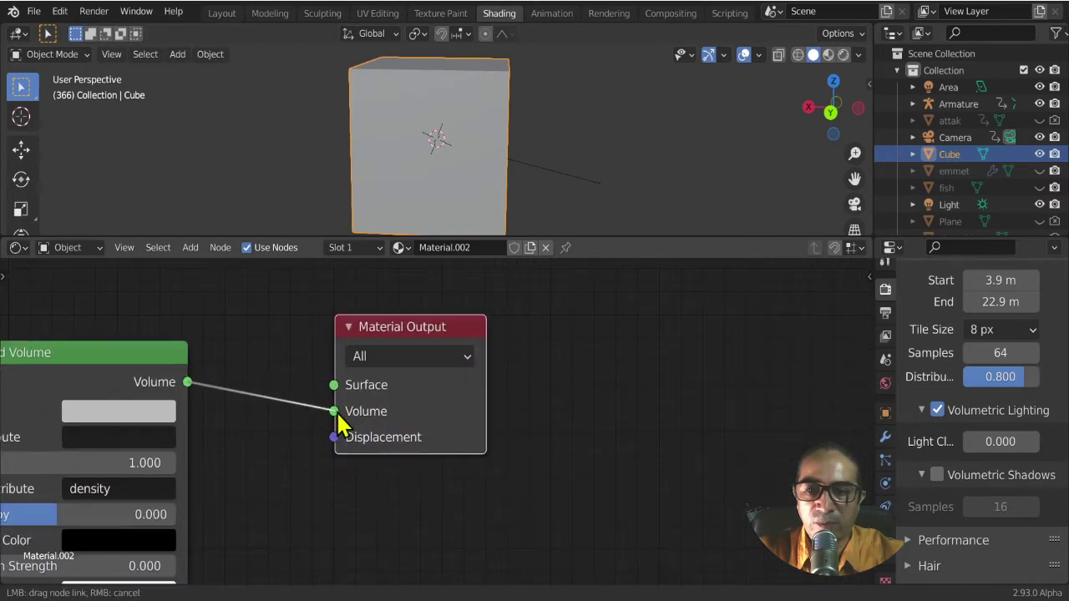
# - Preview the volume cube in Rendered shading and look into it from a new angle
pyautogui.moveTo(585, 153); pyautogui.dragTo(543, 162, button='middle')
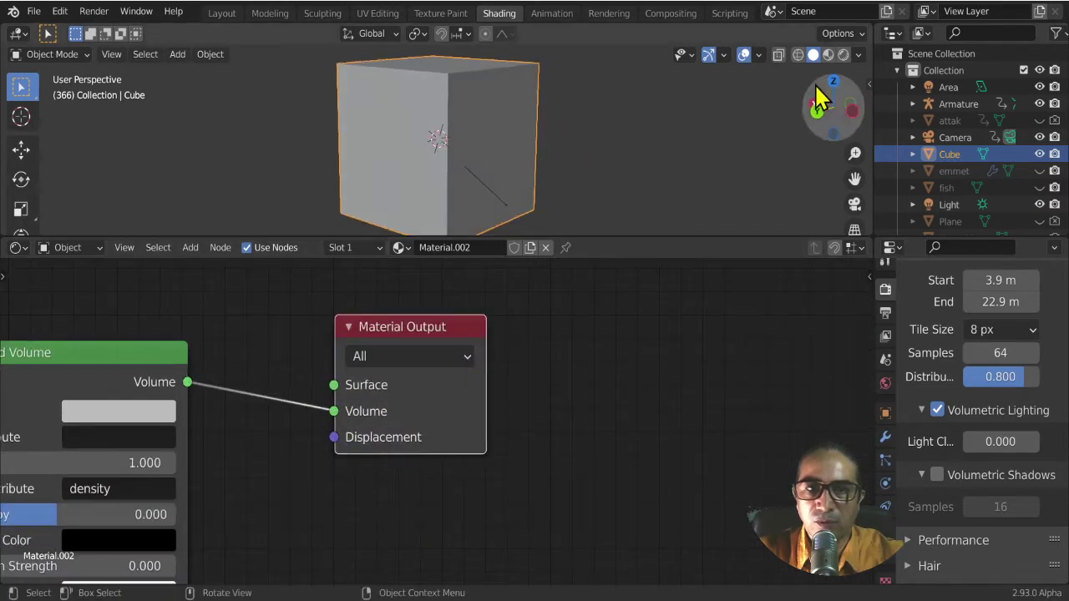
pyautogui.click(843, 55)
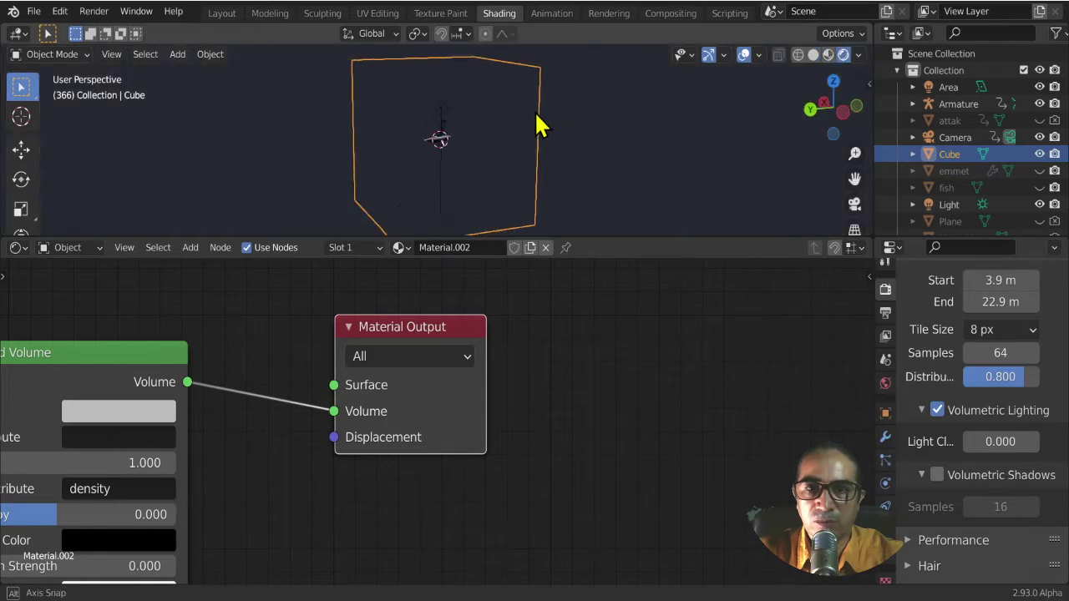
pyautogui.moveTo(539, 125); pyautogui.dragTo(501, 141, button='middle')
pyautogui.scroll(2, 489, 147)
pyautogui.scroll(2, 501, 155)
pyautogui.scroll(-2, 509, 154)
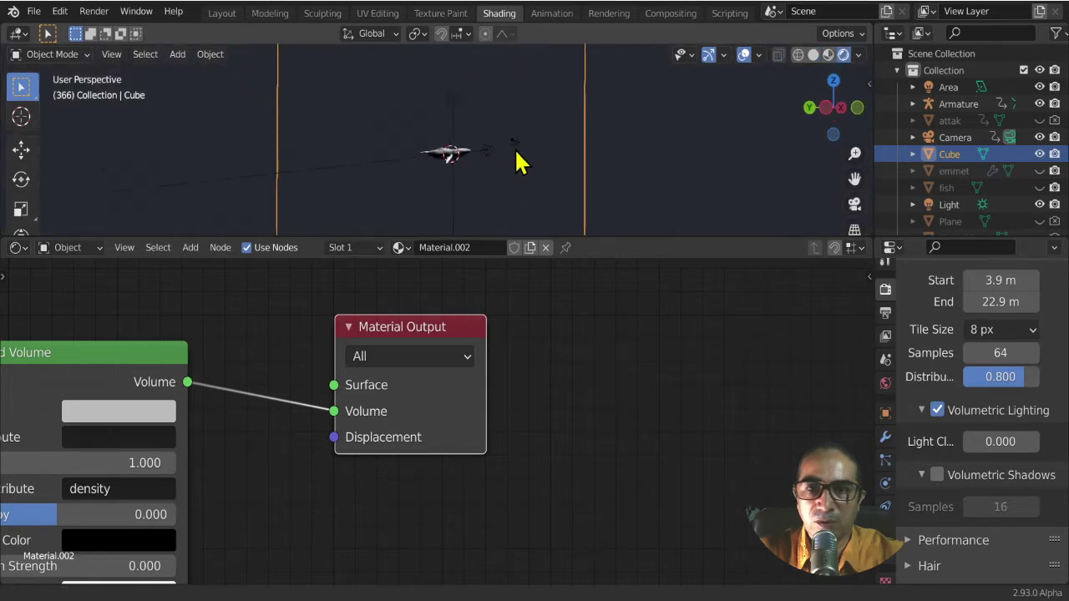
pyautogui.scroll(-2, 501, 158)
pyautogui.scroll(-1, 496, 179)
pyautogui.moveTo(126, 462); pyautogui.dragTo(425, 429, button='middle')
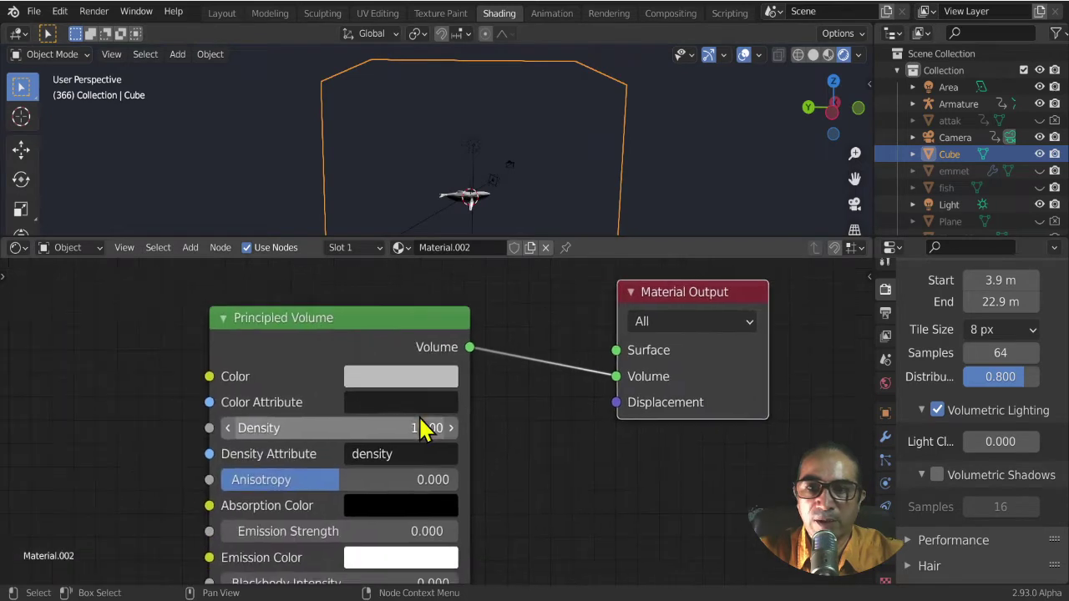
pyautogui.scroll(-2, 425, 429)
# - Check the cube in Material Preview shading, then return the viewport to Solid shading
pyautogui.click(827, 54)
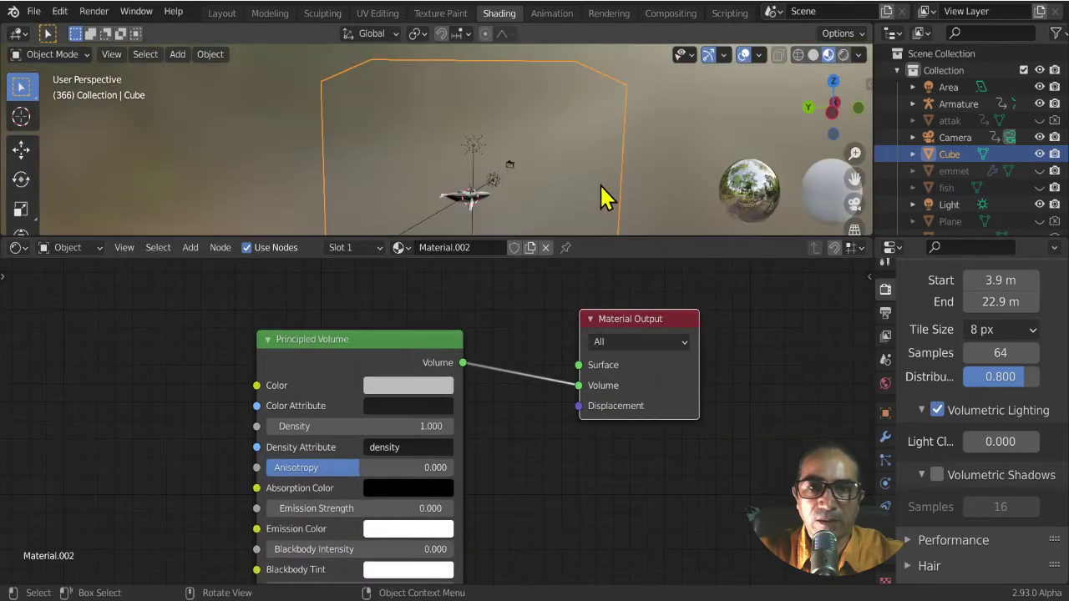
pyautogui.moveTo(596, 195)
pyautogui.mouseDown(button='middle')
pyautogui.moveTo(418, 189)
pyautogui.moveTo(727, 136)
pyautogui.mouseUp(button='middle')
pyautogui.click(815, 56)
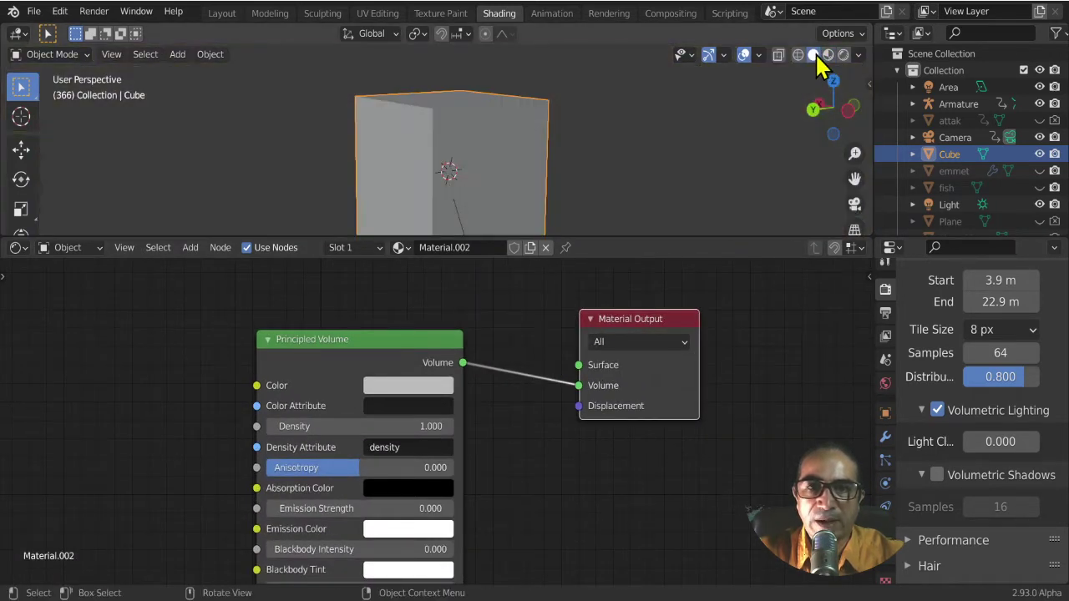
pyautogui.moveTo(399, 165); pyautogui.dragTo(389, 217, button='middle')
pyautogui.scroll(-1, 389, 362)
pyautogui.scroll(-2, 334, 434)
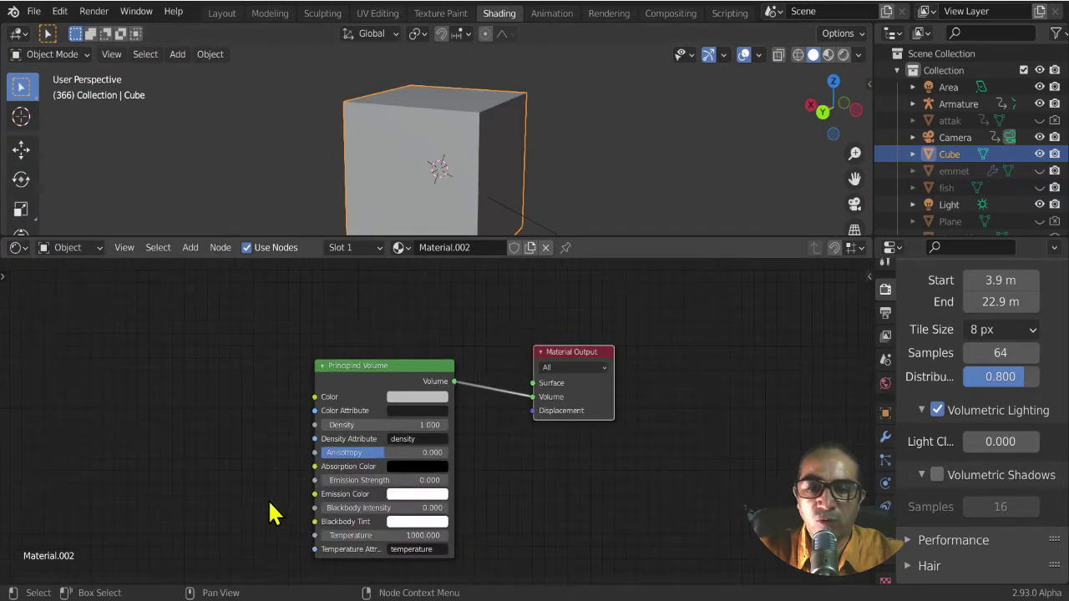
pyautogui.scroll(-2, 264, 489)
# - Add a Linear Gradient Texture node and place it beside the Principled Volume
pyautogui.moveTo(262, 498)
pyautogui.mouseDown(button='middle')
pyautogui.moveTo(375, 465)
pyautogui.moveTo(331, 417)
pyautogui.mouseUp(button='middle')
pyautogui.scroll(2, 359, 459)
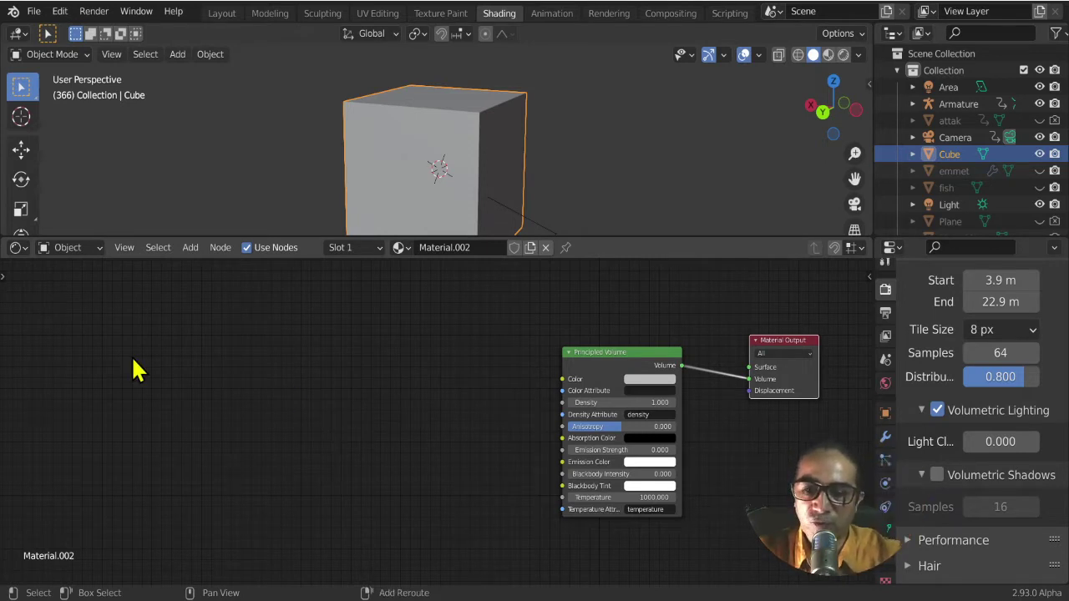
pyautogui.hotkey('shift', 'a')
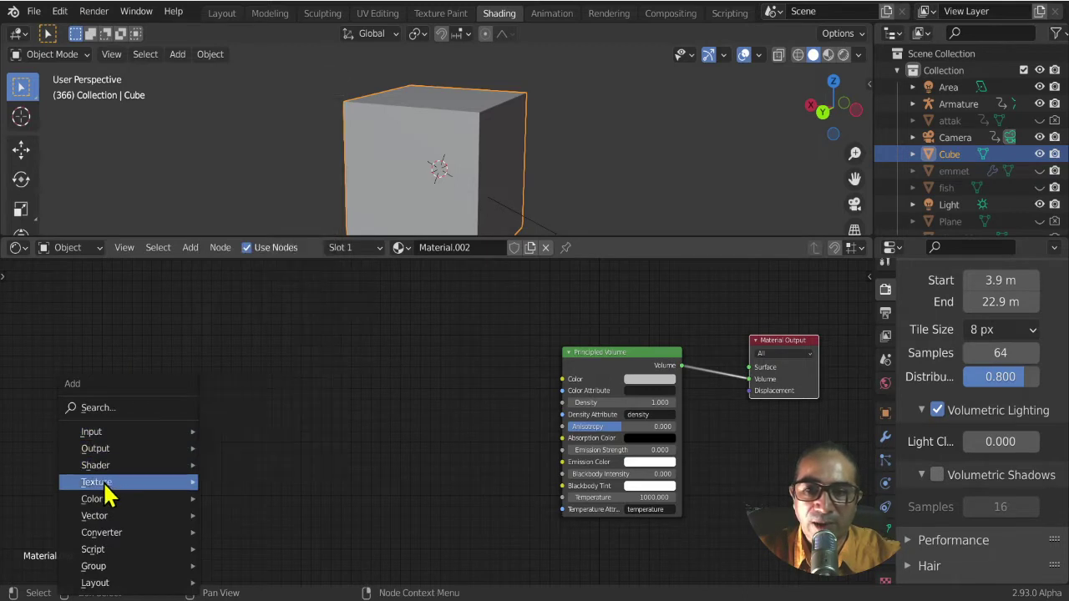
pyautogui.moveTo(96, 482)
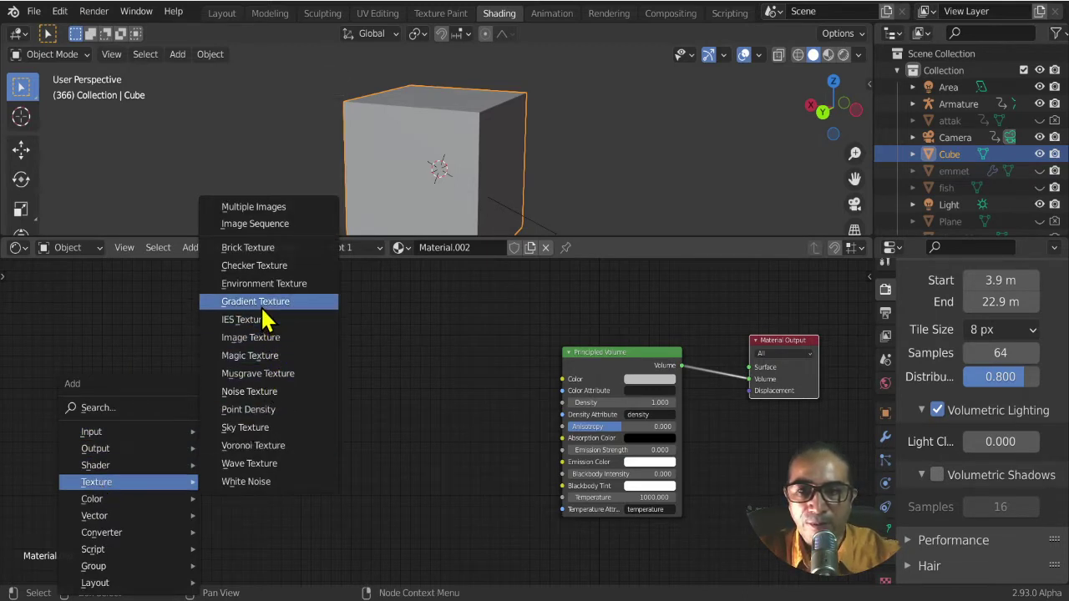
pyautogui.click(276, 302)
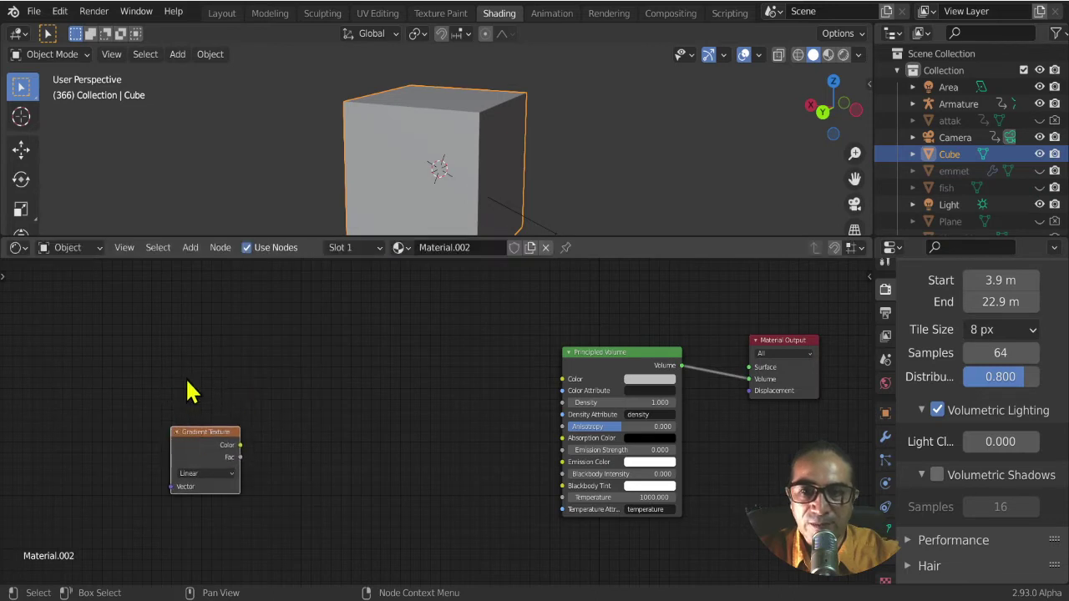
pyautogui.moveTo(190, 391); pyautogui.dragTo(355, 365, button='middle')
pyautogui.moveTo(359, 414); pyautogui.dragTo(379, 424)
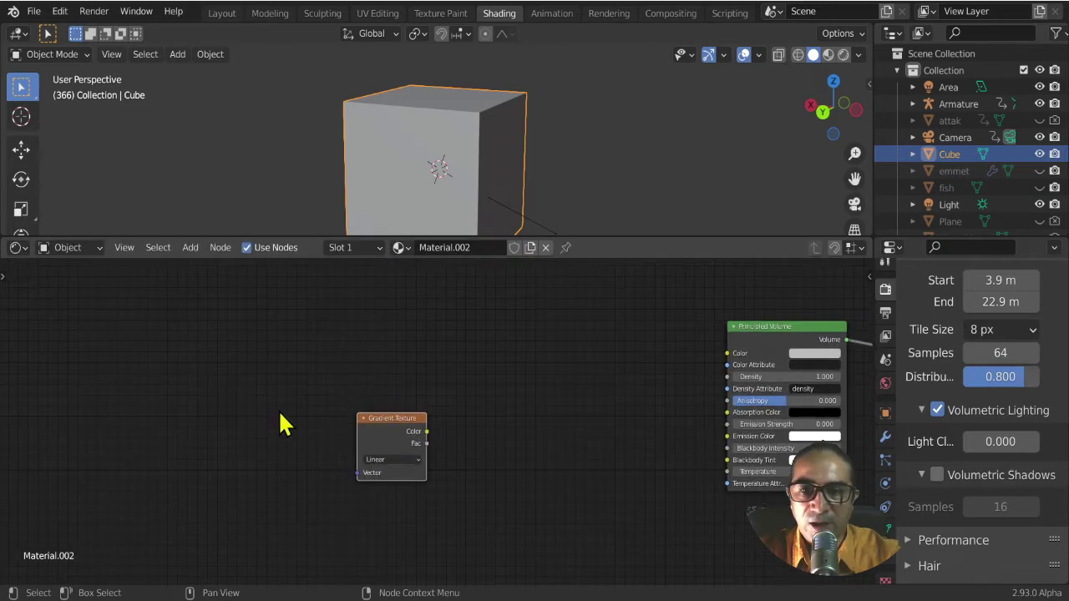
pyautogui.hotkey('shift', 'a')
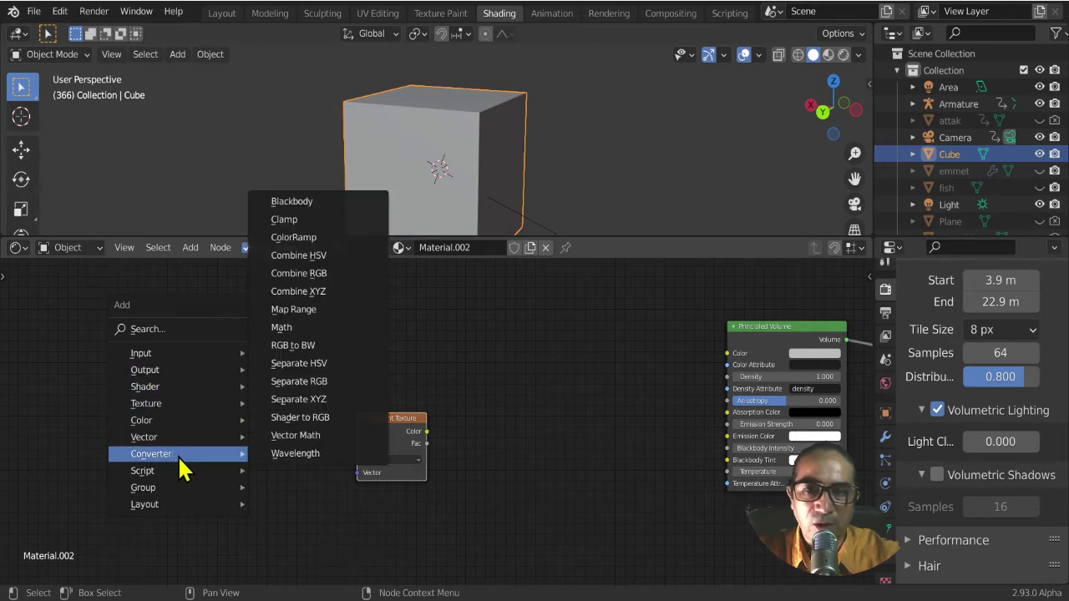
pyautogui.moveTo(178, 436)
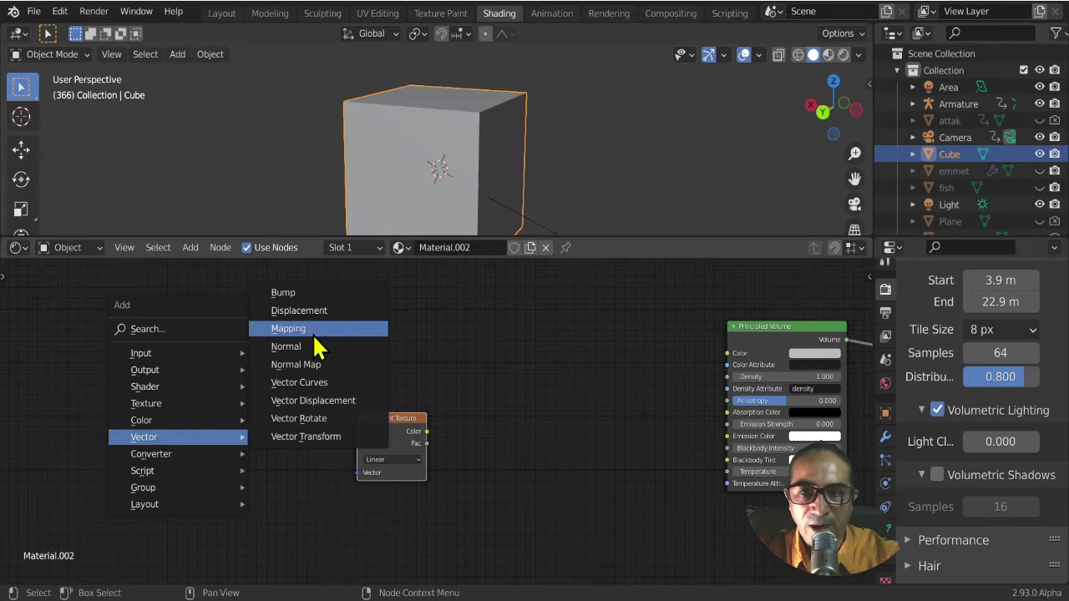
# - Add a Mapping node to the left of the Gradient Texture node
pyautogui.click(315, 334)
pyautogui.click(242, 355)
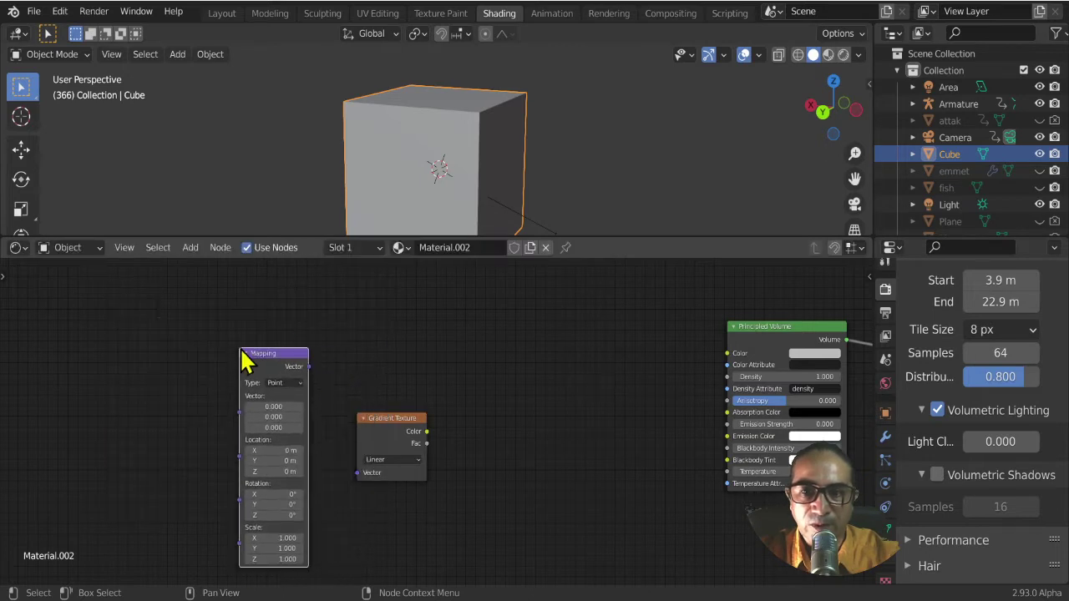
pyautogui.moveTo(404, 426)
pyautogui.mouseDown()
pyautogui.moveTo(405, 370)
pyautogui.moveTo(445, 351)
pyautogui.mouseUp()
pyautogui.scroll(2, 365, 400)
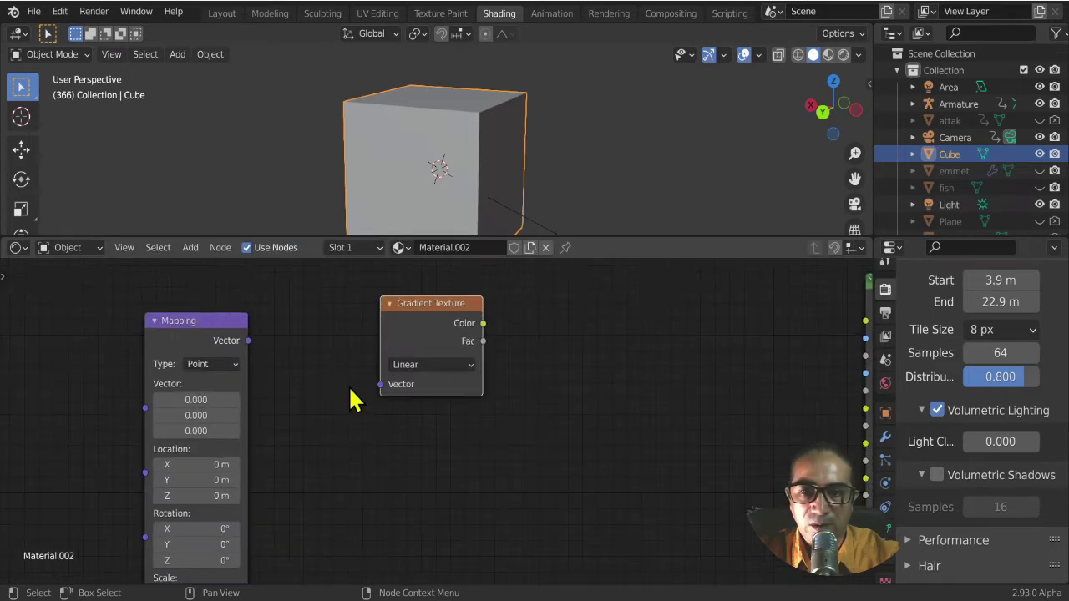
pyautogui.scroll(2, 354, 400)
# - Link Mapping's Vector output to the Gradient Texture's Vector input and tidy the layout
pyautogui.moveTo(199, 320)
pyautogui.mouseDown()
pyautogui.moveTo(315, 382)
pyautogui.moveTo(365, 375)
pyautogui.mouseUp()
pyautogui.keyDown('ctrl'); pyautogui.hscroll(-3, 401, 439); pyautogui.keyUp('ctrl')
pyautogui.scroll(-2, 401, 440)
pyautogui.moveTo(326, 329); pyautogui.dragTo(359, 329)
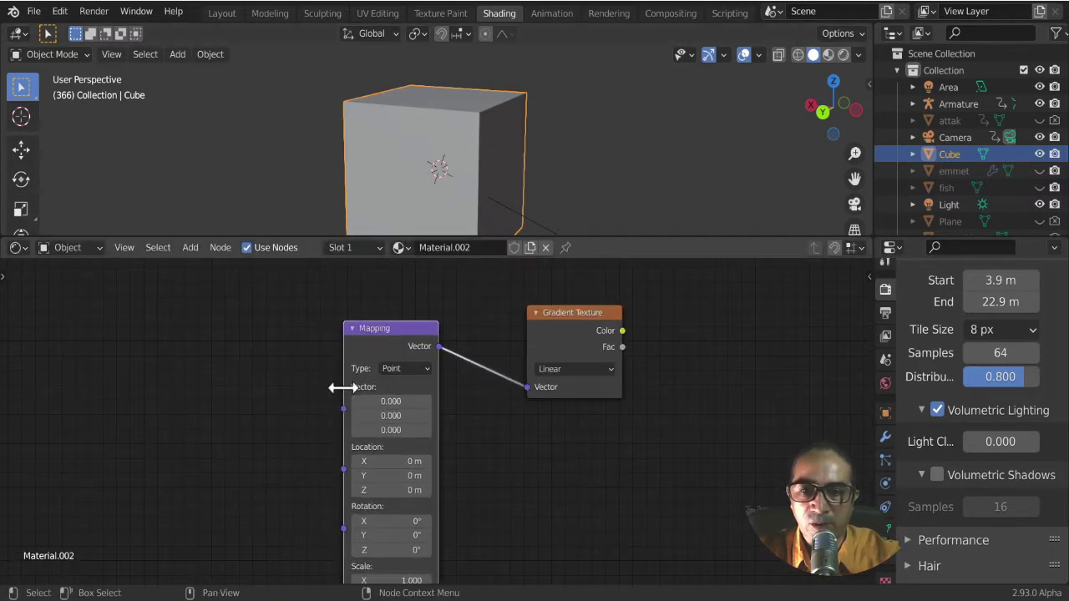
pyautogui.scroll(-2, 334, 386)
pyautogui.scroll(2, 435, 501)
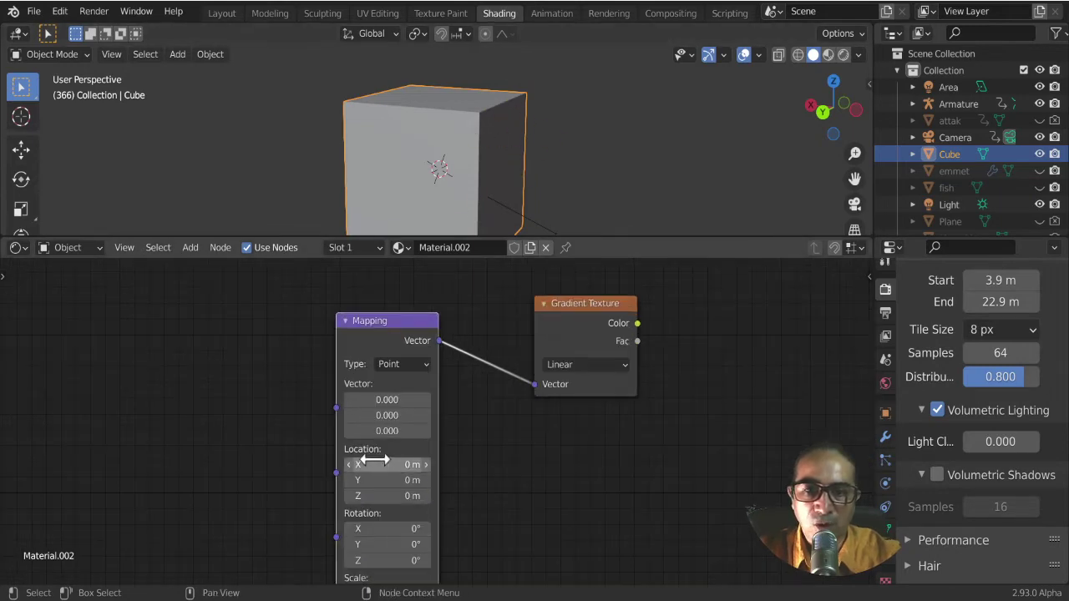
pyautogui.moveTo(256, 498); pyautogui.dragTo(315, 485, button='middle')
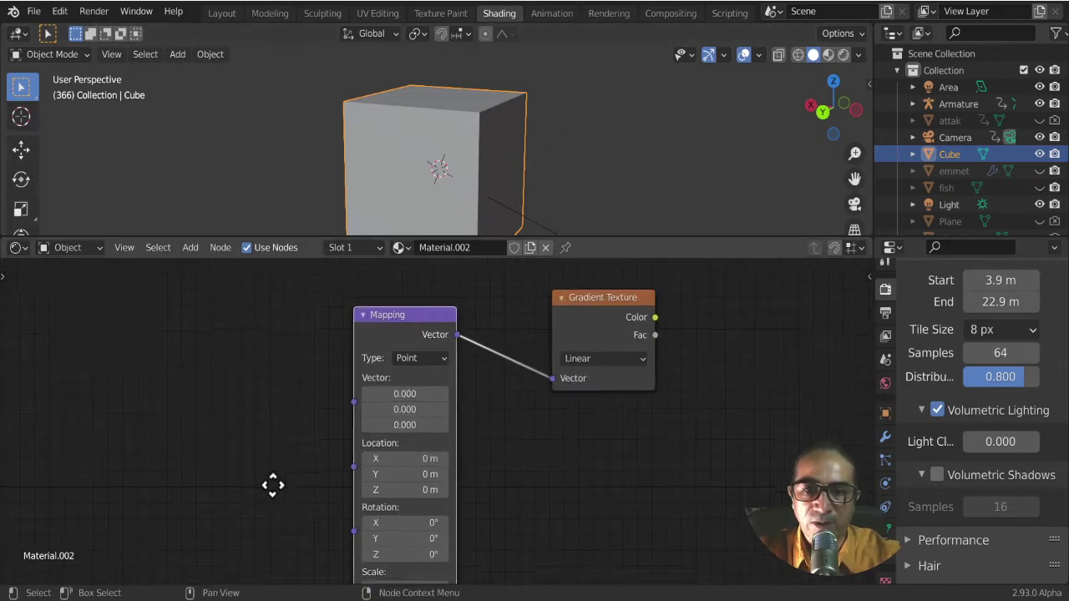
pyautogui.scroll(-3, 448, 178)
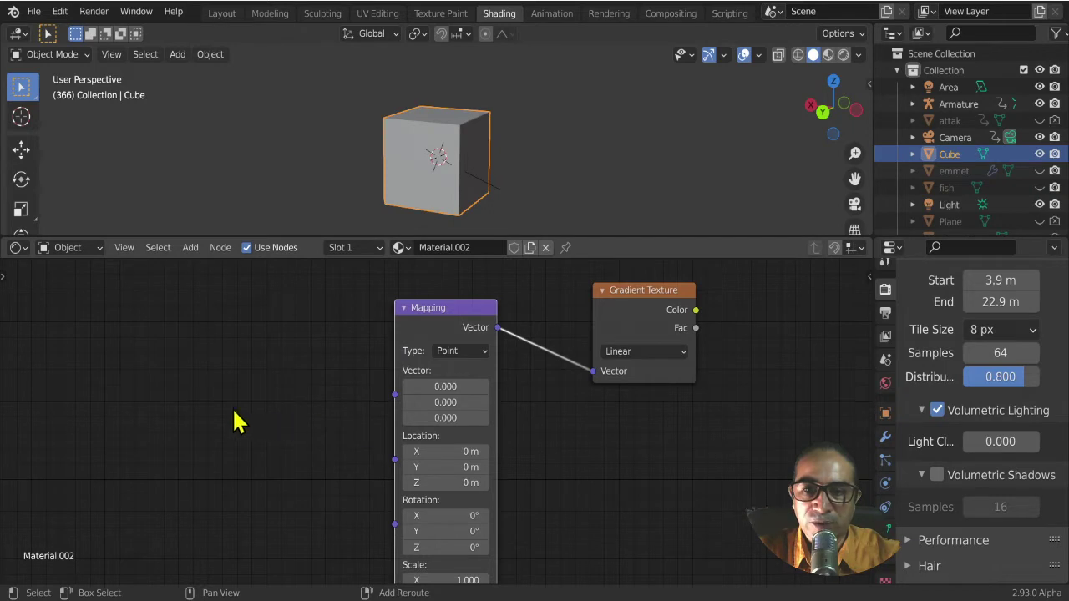
pyautogui.hotkey('shift', 'a')
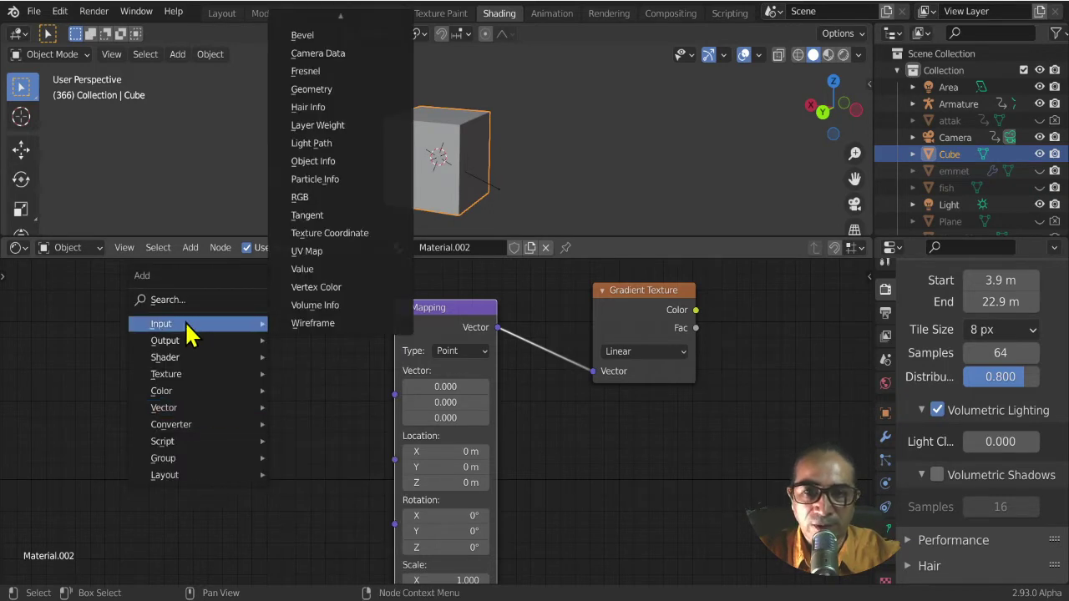
# - Add a Texture Coordinate node and link its Object output into Mapping's Vector input
pyautogui.click(322, 234)
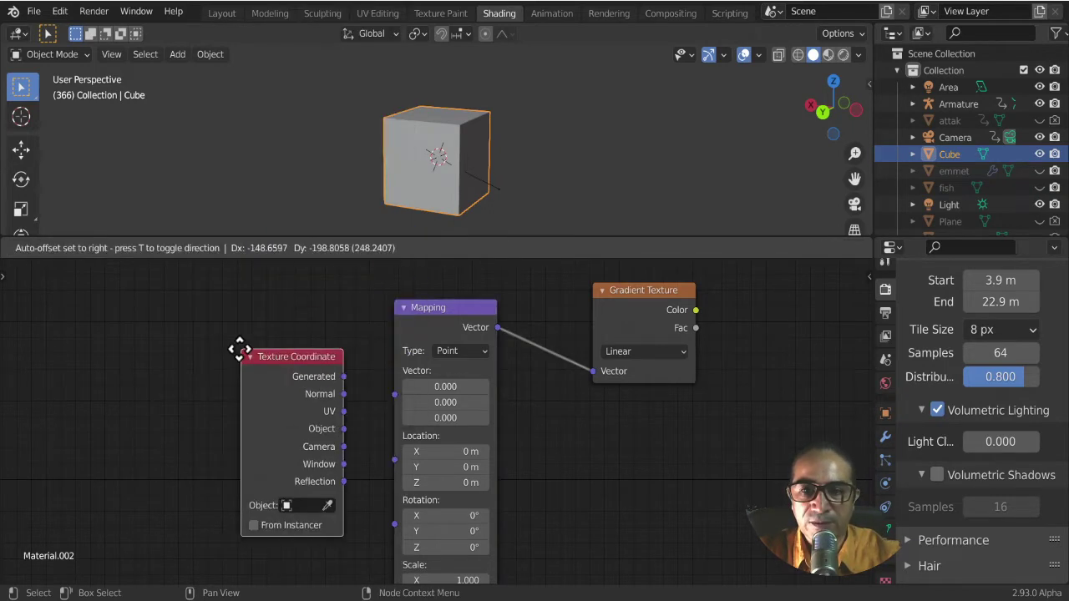
pyautogui.click(215, 327)
pyautogui.scroll(2, 274, 492)
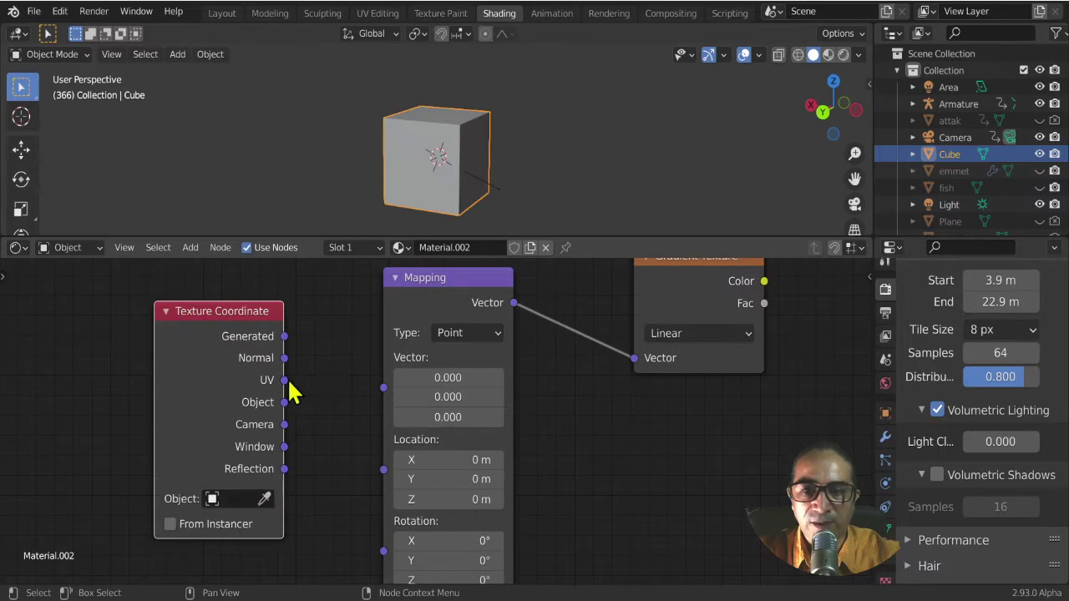
pyautogui.moveTo(285, 407); pyautogui.dragTo(383, 388)
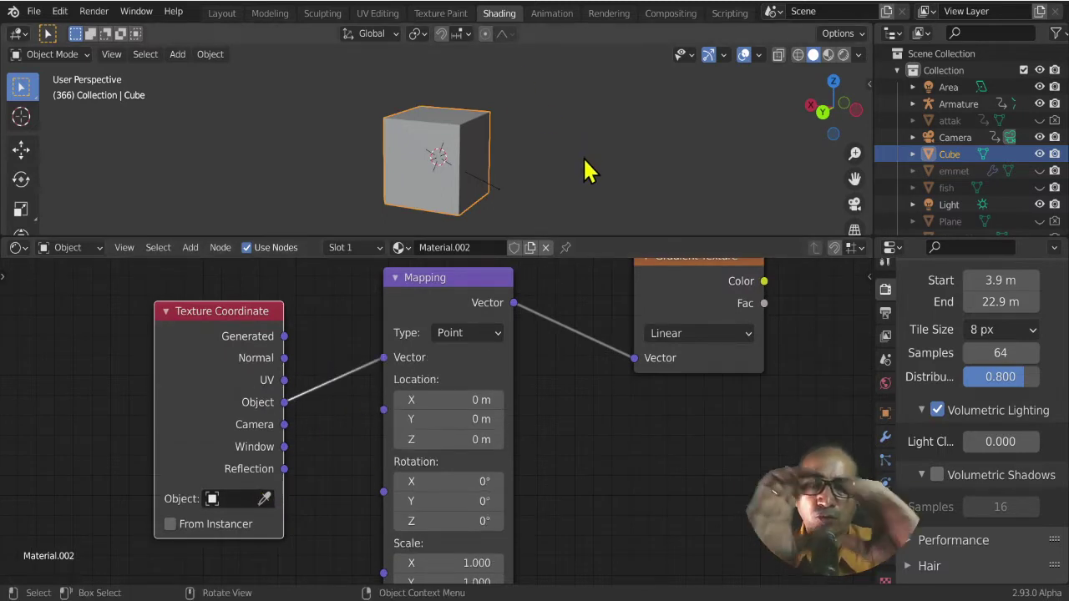
# - Face the cube head-on and switch the 3D view to wireframe shading
pyautogui.moveTo(559, 200); pyautogui.dragTo(549, 139, button='middle')
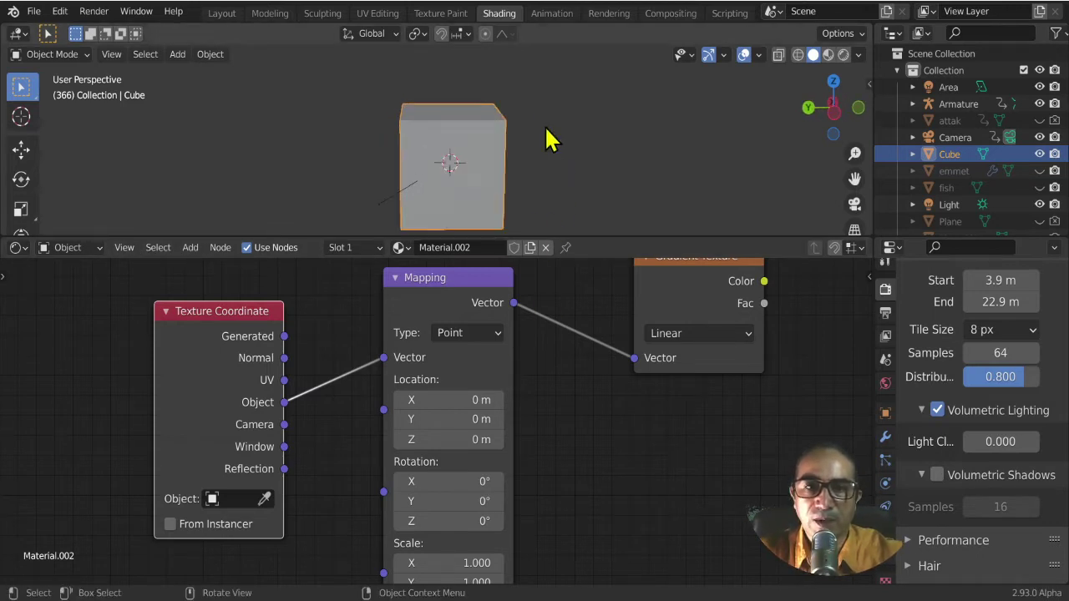
pyautogui.click(798, 54)
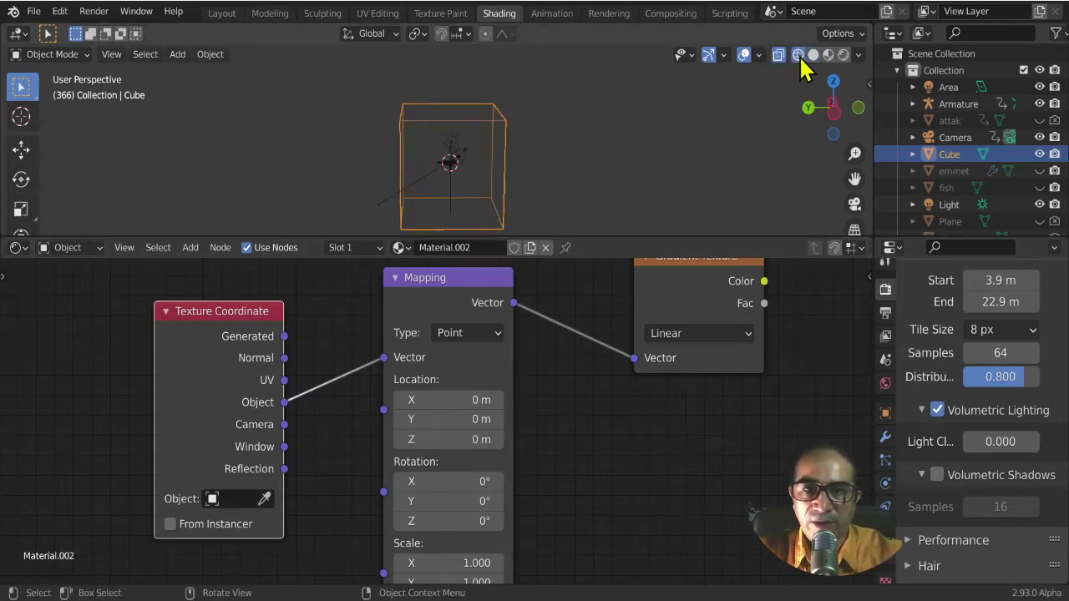
pyautogui.scroll(5, 613, 138)
pyautogui.scroll(2, 594, 179)
# - Add a sphere-shaped Empty inside the cube
pyautogui.scroll(3, 588, 173)
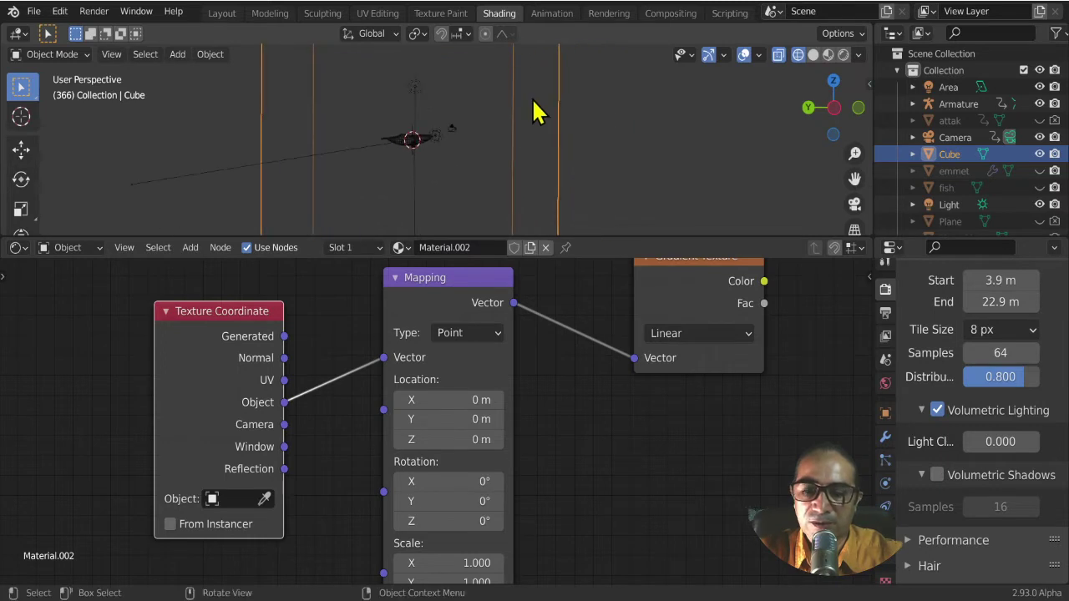
pyautogui.hotkey('shift', 'a')
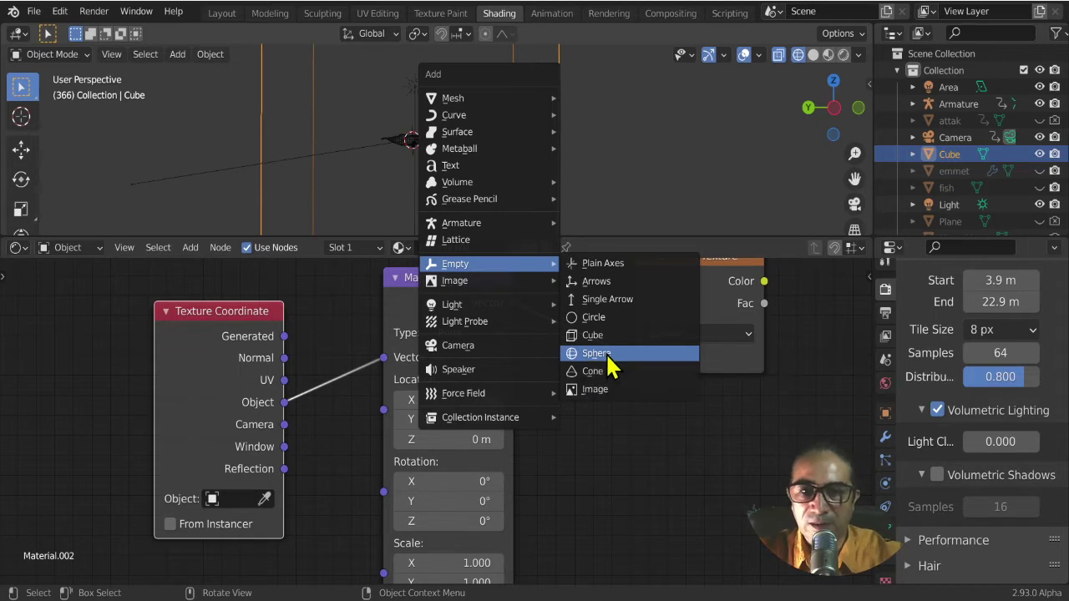
pyautogui.click(608, 357)
pyautogui.scroll(3, 429, 148)
pyautogui.scroll(3, 400, 159)
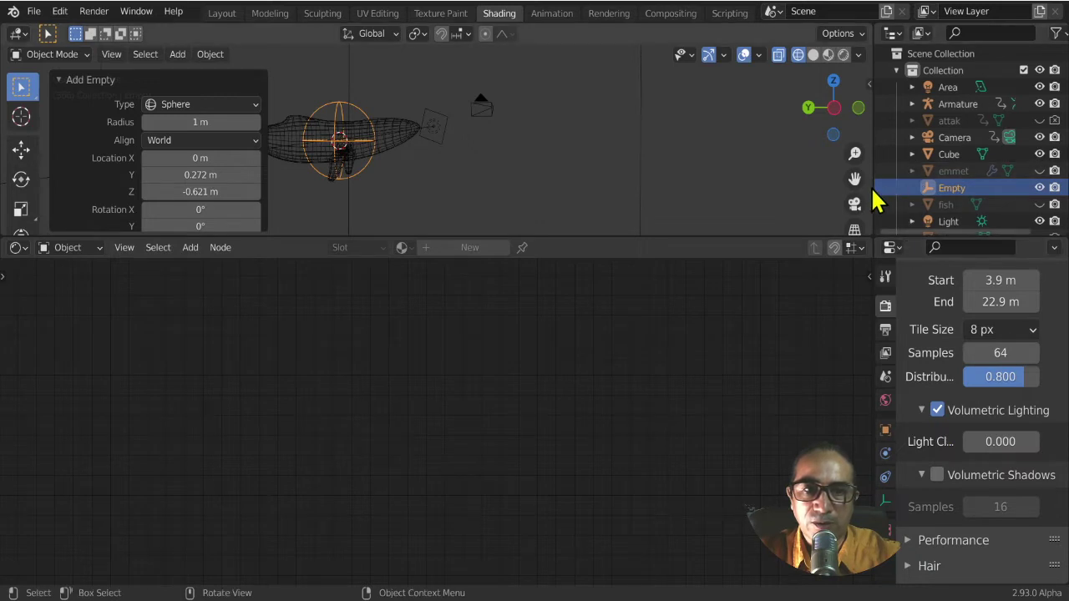
# - Widen the properties area and set the Empty's display size to 3.6 m
pyautogui.moveTo(875, 197); pyautogui.dragTo(702, 200)
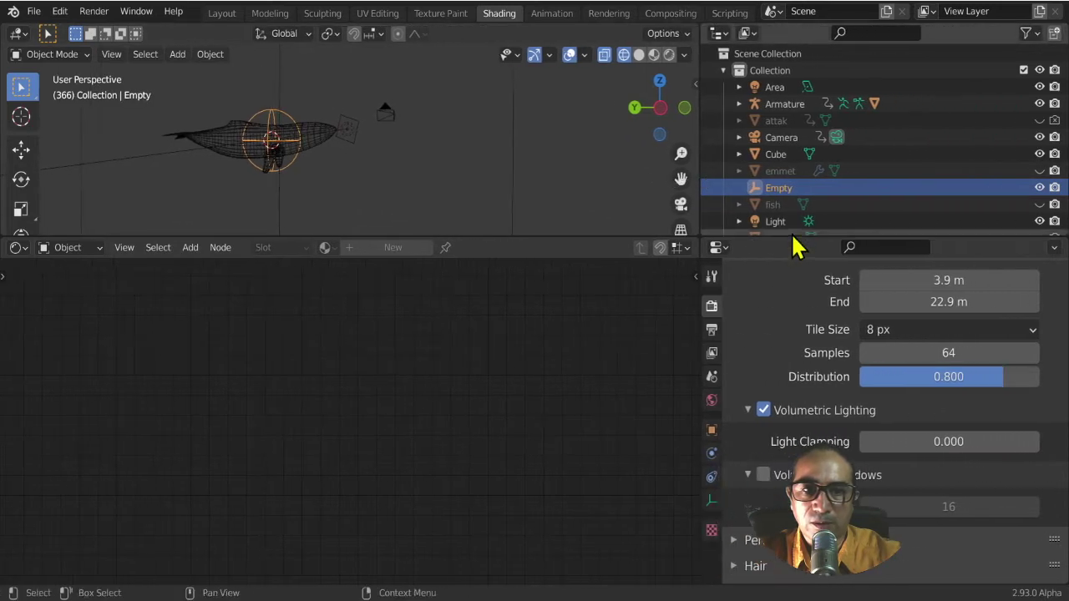
pyautogui.moveTo(793, 239); pyautogui.dragTo(791, 138)
pyautogui.keyDown('ctrl'); pyautogui.moveTo(847, 345); pyautogui.dragTo(898, 407, button='middle'); pyautogui.keyUp('ctrl')
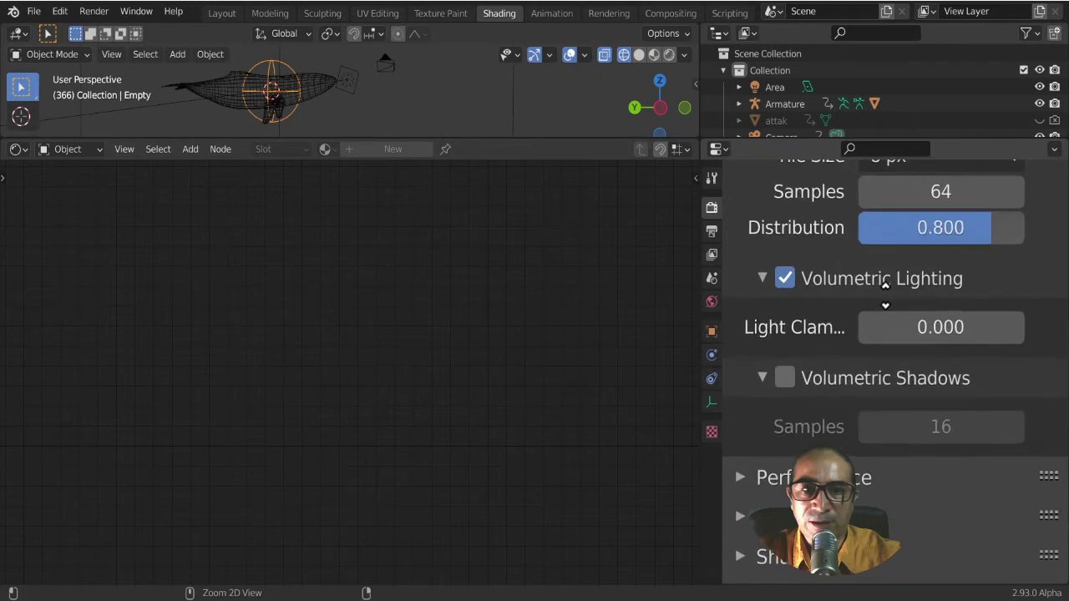
pyautogui.scroll(3, 835, 417)
pyautogui.click(711, 402)
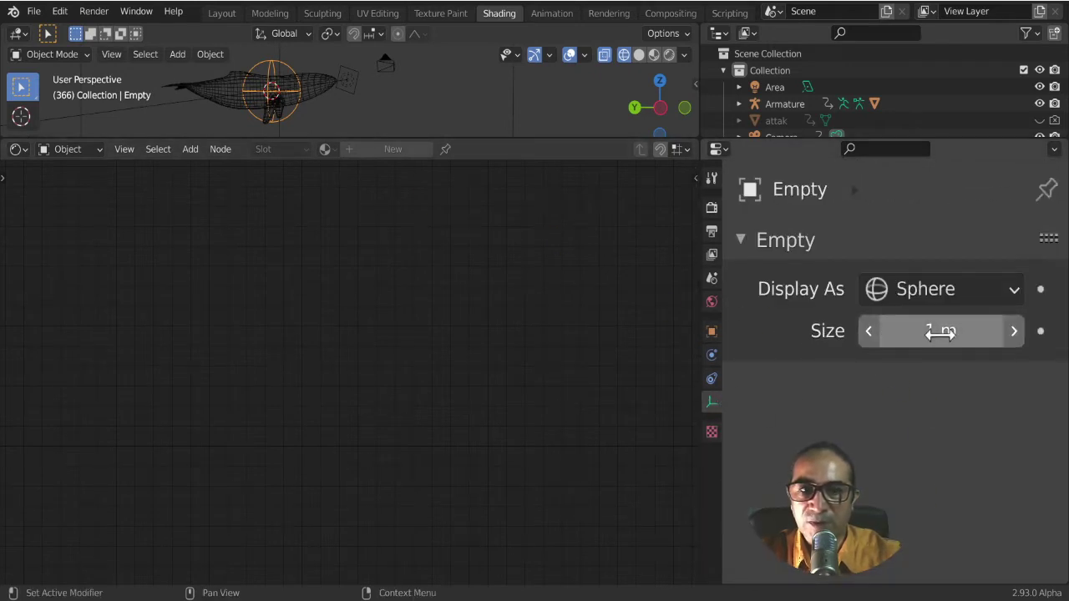
pyautogui.moveTo(938, 331); pyautogui.dragTo(989, 331)
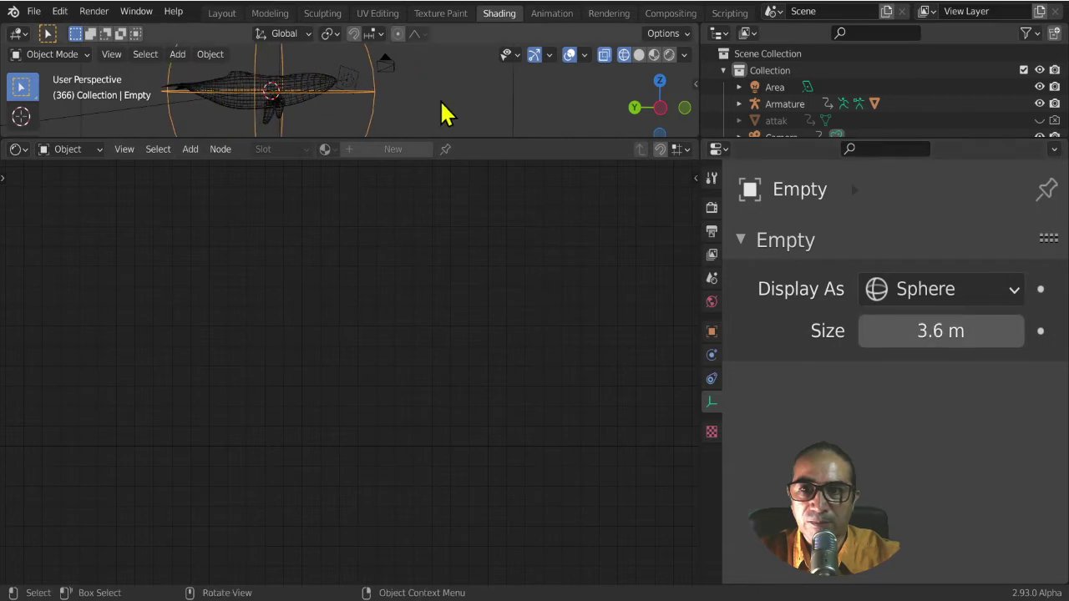
# - Give the 3D viewport more height and orbit slightly around the box
pyautogui.moveTo(473, 138); pyautogui.dragTo(473, 347)
pyautogui.scroll(-2, 412, 238)
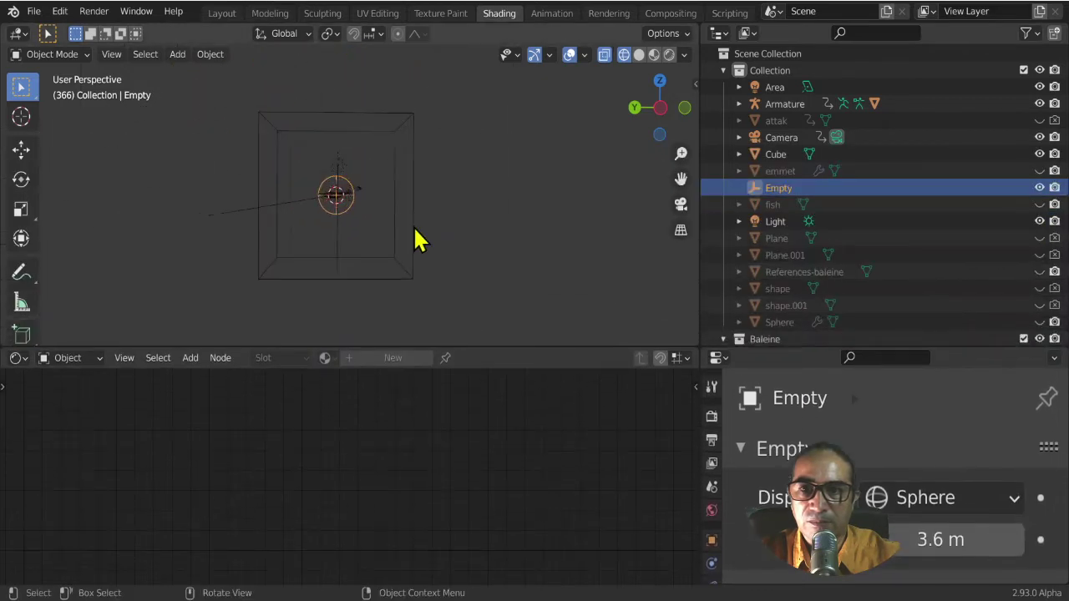
pyautogui.moveTo(415, 239)
pyautogui.mouseDown(button='middle')
pyautogui.moveTo(404, 267)
pyautogui.moveTo(415, 277)
pyautogui.mouseUp(button='middle')
pyautogui.scroll(2, 394, 268)
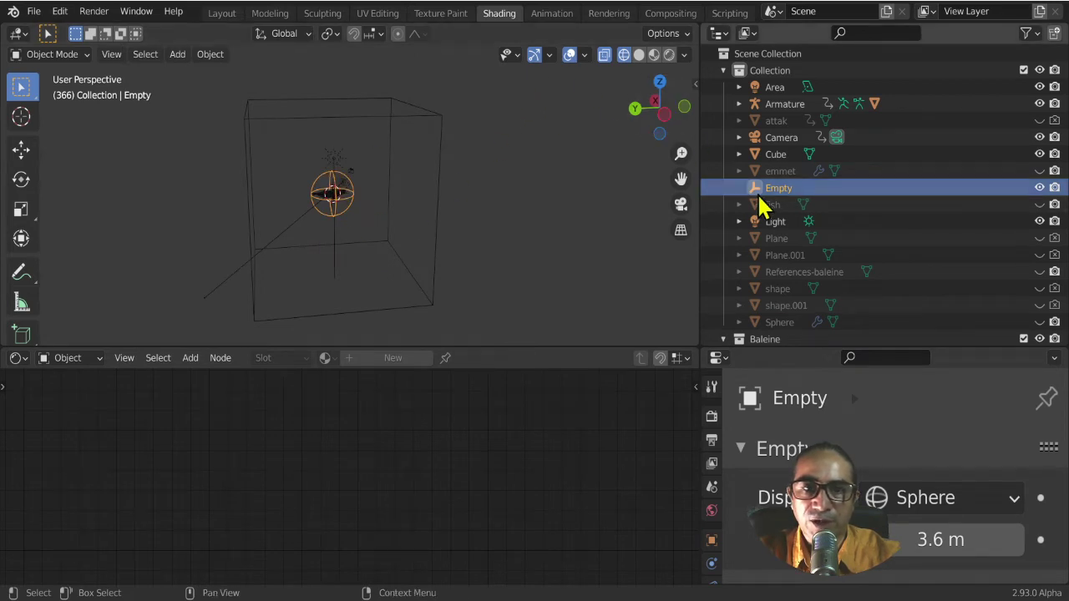
# - Rename the Cube object to "environnement"
pyautogui.click(434, 120)
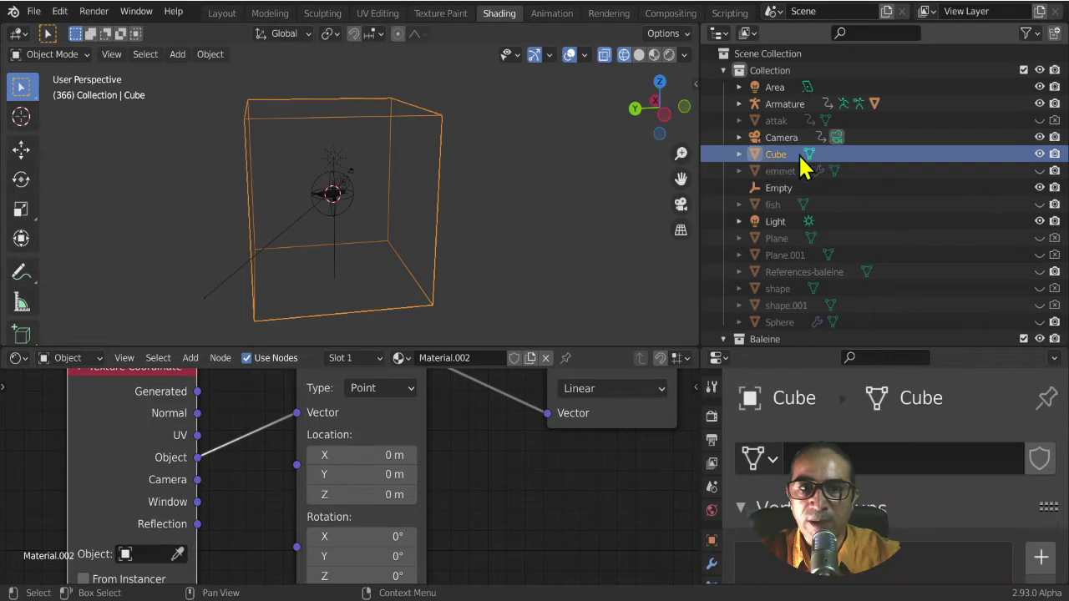
pyautogui.doubleClick(773, 159)
pyautogui.write('environnemen')
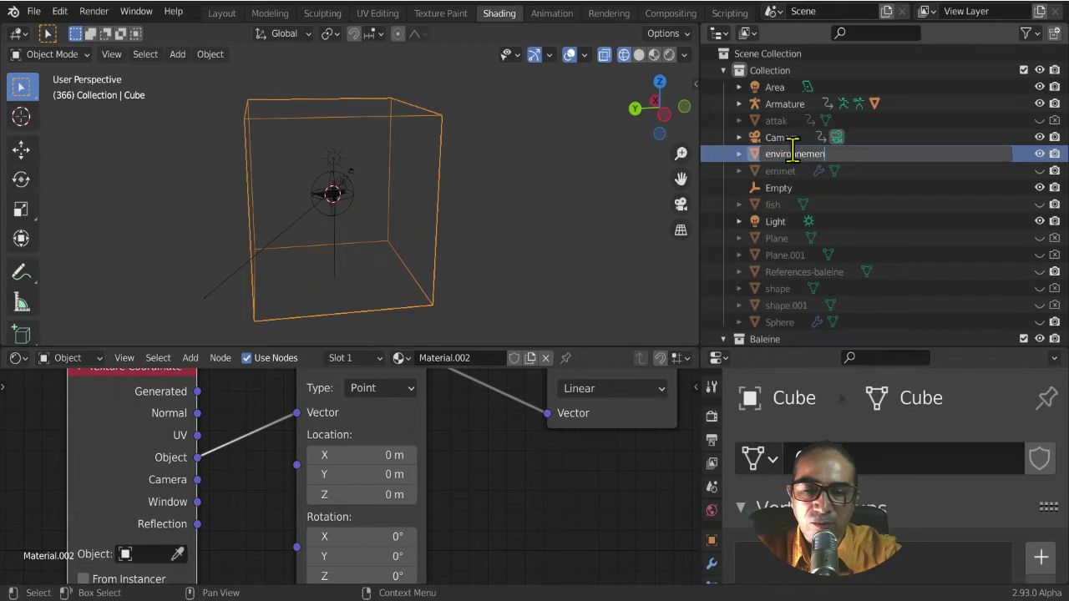
pyautogui.write('t')
pyautogui.press('Return')
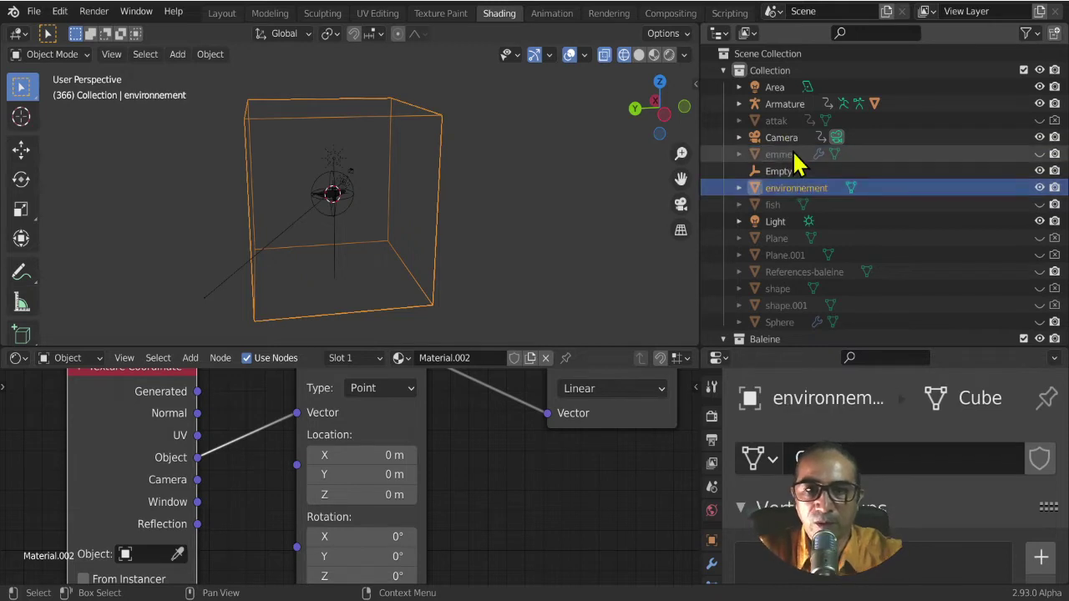
# - Select the environnement cube to show its Material.002 nodes, then deselect it
pyautogui.click(347, 207)
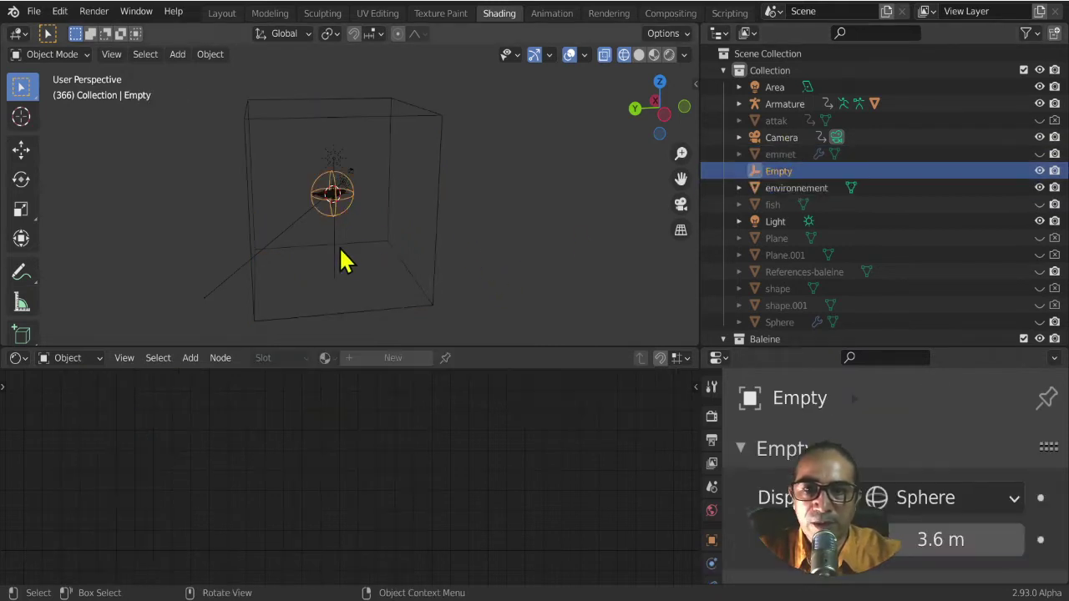
pyautogui.click(440, 227)
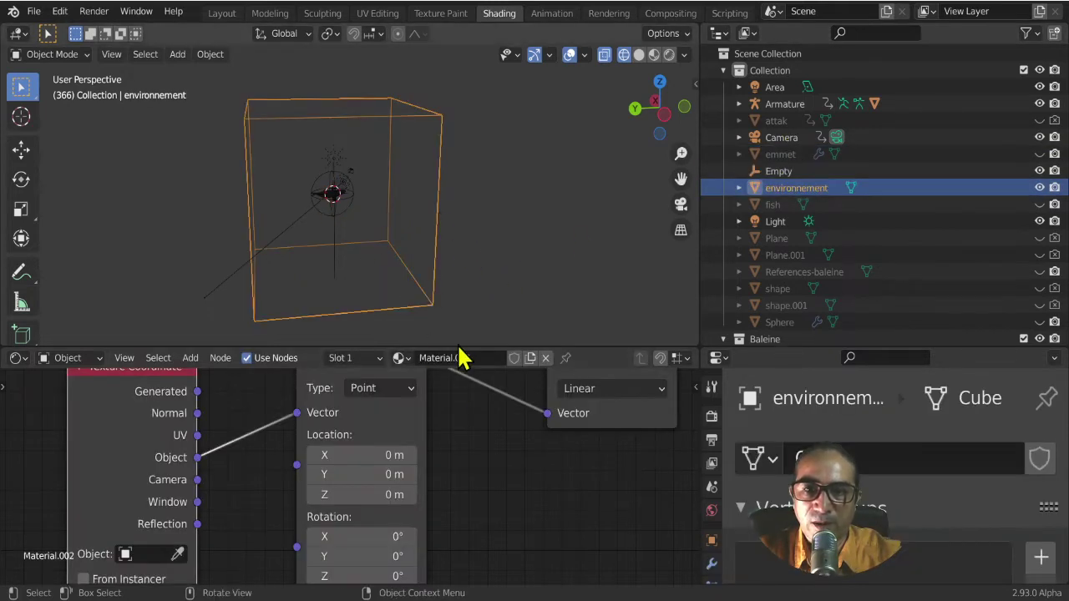
pyautogui.click(458, 338)
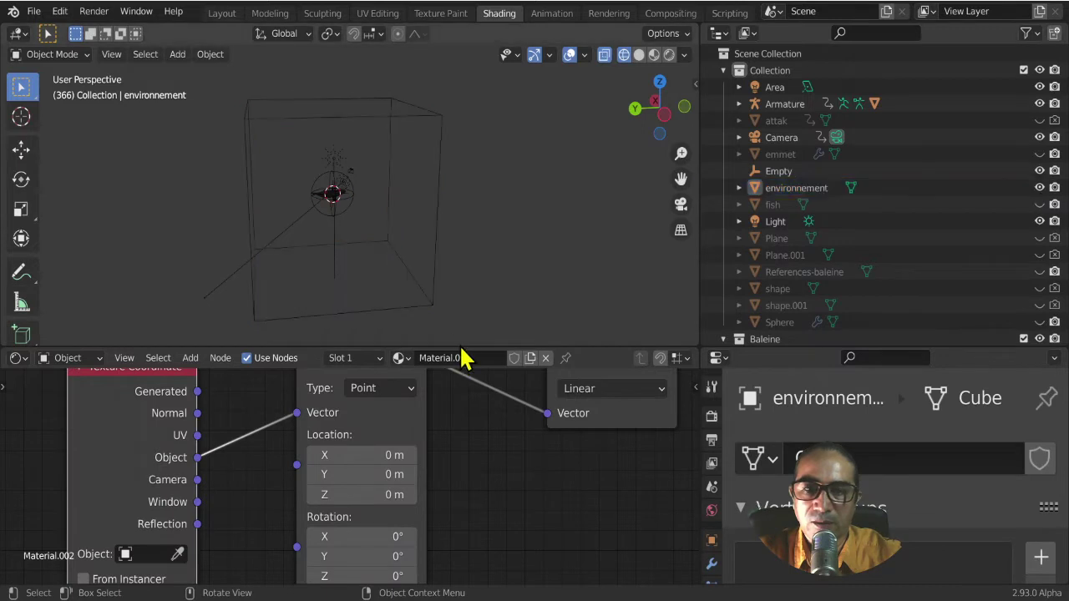
# - Switch to Solid shading and shift the Texture Coordinate and Mapping nodes further left
pyautogui.click(638, 55)
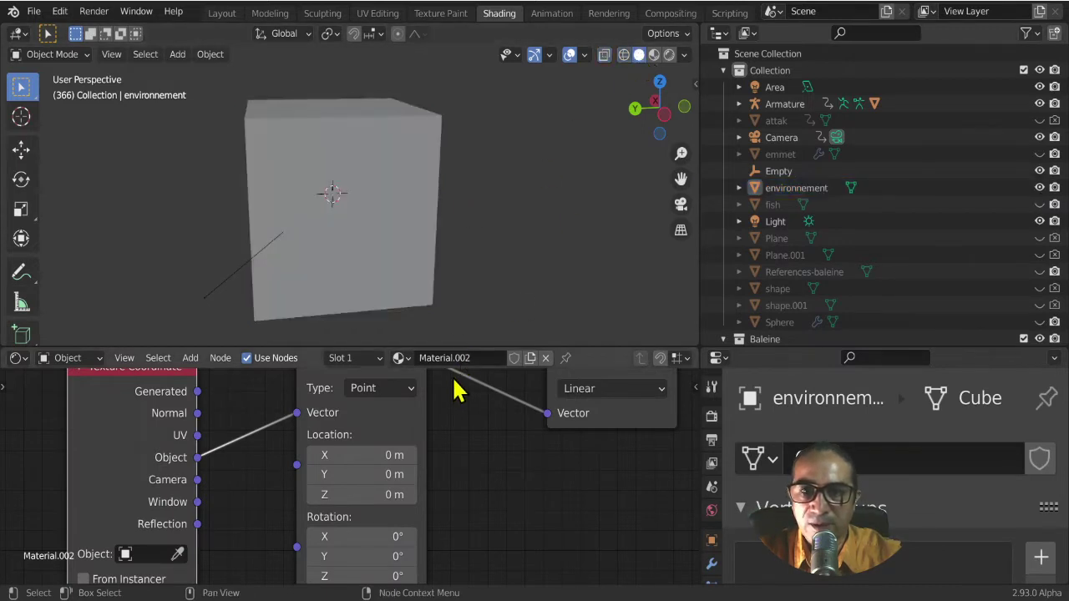
pyautogui.scroll(-2, 460, 434)
pyautogui.scroll(-2, 466, 451)
pyautogui.moveTo(468, 444); pyautogui.dragTo(458, 446, button='middle')
pyautogui.click(430, 432)
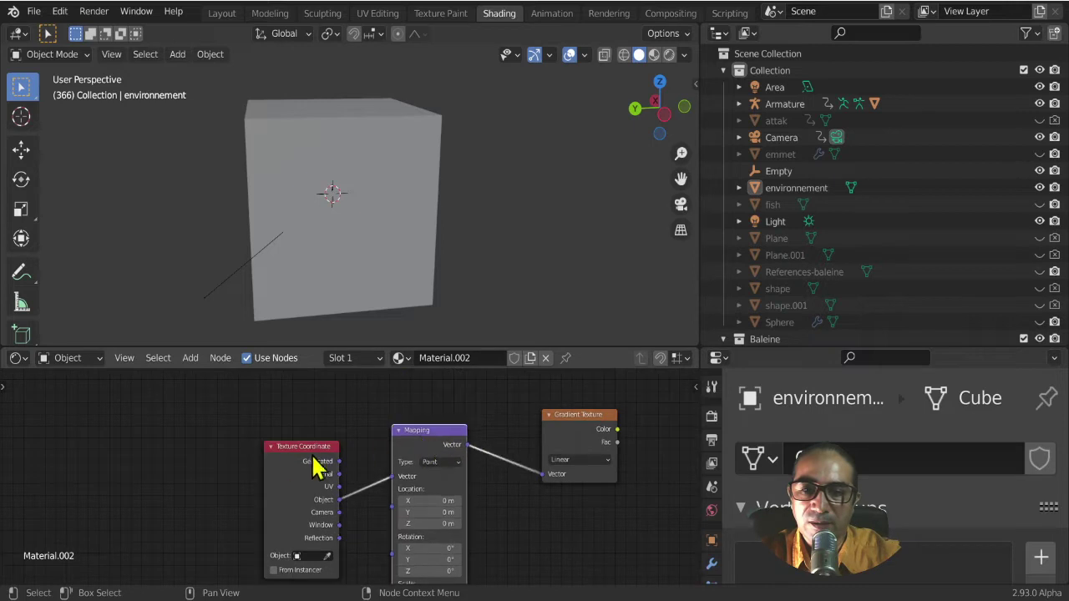
pyautogui.moveTo(290, 445); pyautogui.dragTo(180, 450)
pyautogui.moveTo(451, 444); pyautogui.dragTo(367, 449)
pyautogui.moveTo(458, 461); pyautogui.dragTo(351, 484, button='middle')
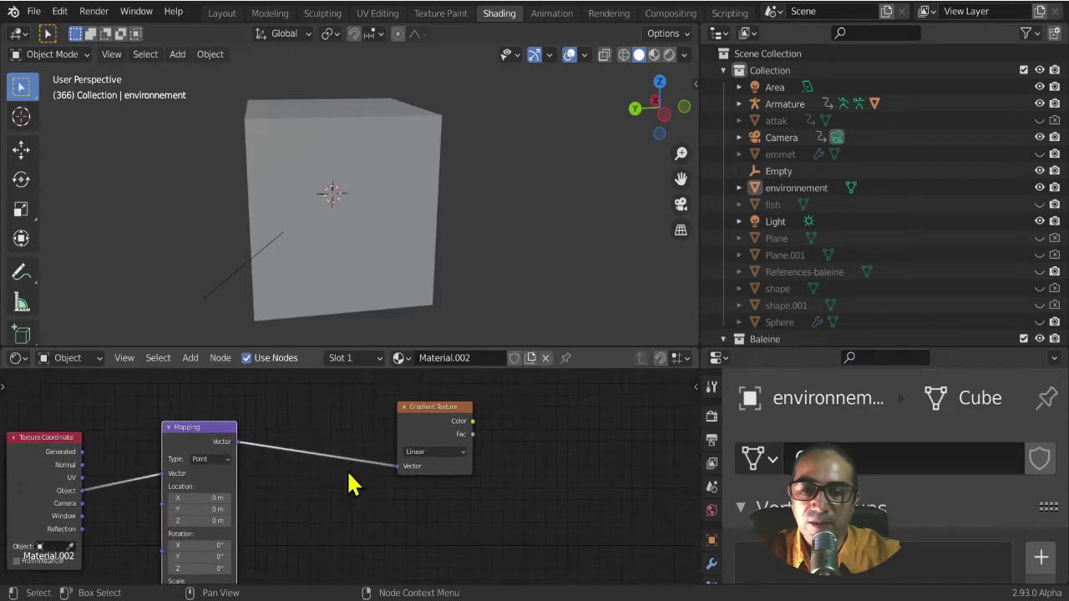
# - Preview the Gradient Texture's colour on the cube in Material Preview shading
pyautogui.keyDown('ctrl'); pyautogui.keyDown('shift'); pyautogui.click(430, 406); pyautogui.keyUp('shift'); pyautogui.keyUp('ctrl')
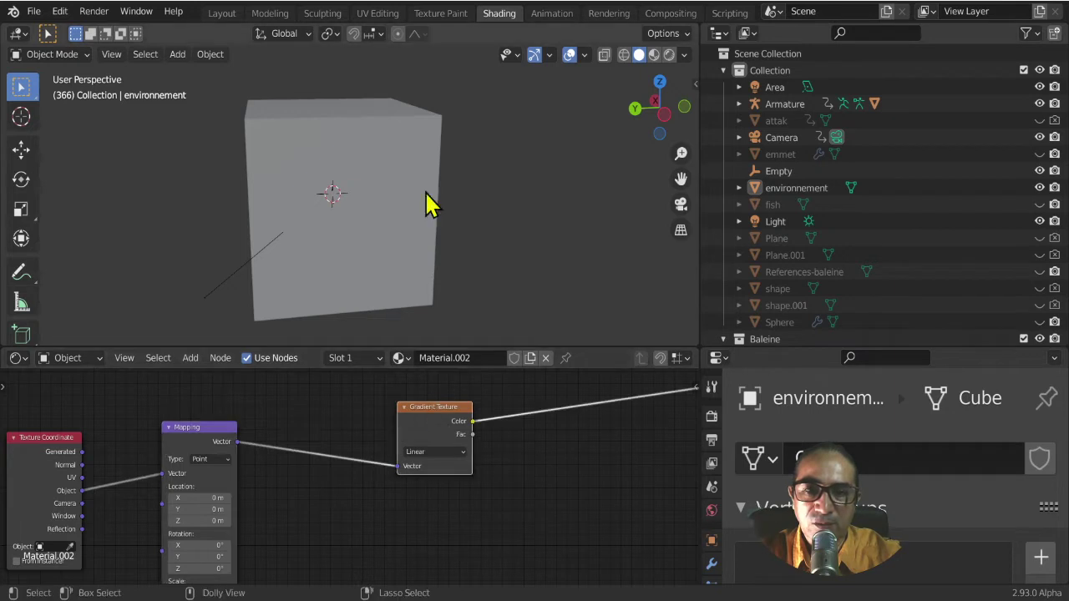
pyautogui.moveTo(413, 213)
pyautogui.mouseDown(button='middle')
pyautogui.moveTo(382, 239)
pyautogui.moveTo(410, 226)
pyautogui.mouseUp(button='middle')
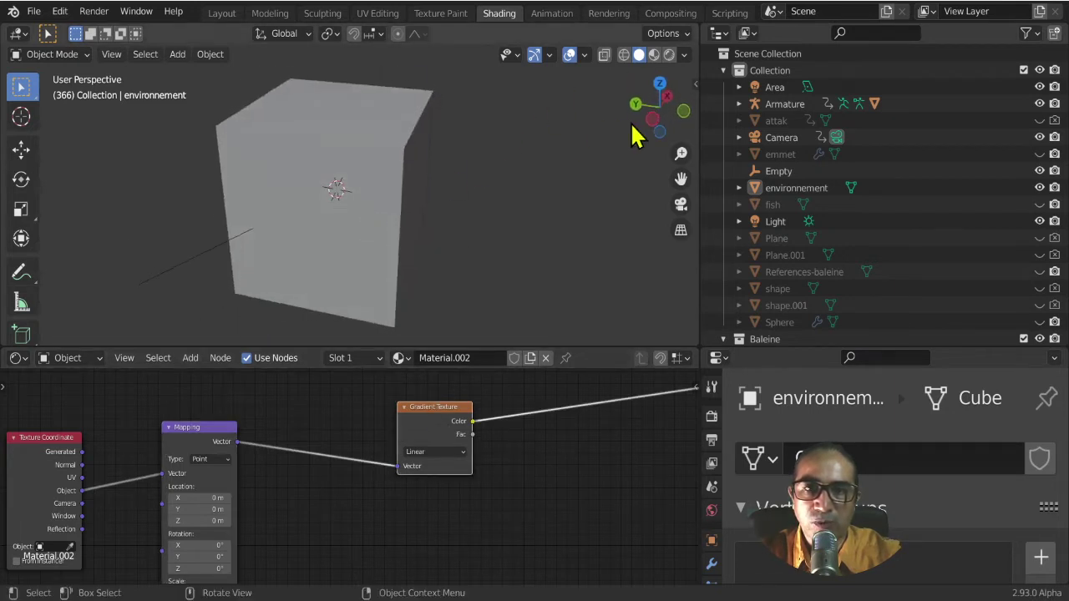
pyautogui.click(656, 56)
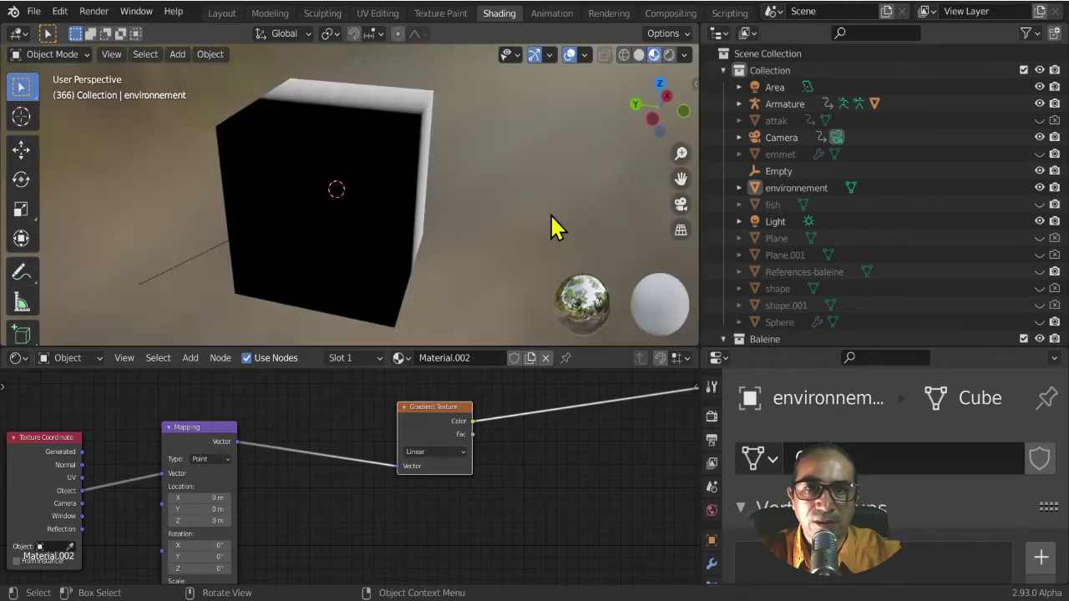
pyautogui.moveTo(551, 227)
pyautogui.mouseDown(button='middle')
pyautogui.moveTo(60, 296)
pyautogui.moveTo(21, 194)
pyautogui.mouseUp(button='middle')
# - Inspect the gradient from front and right views, then bring the Mapping settings into view
pyautogui.press('KP_1')
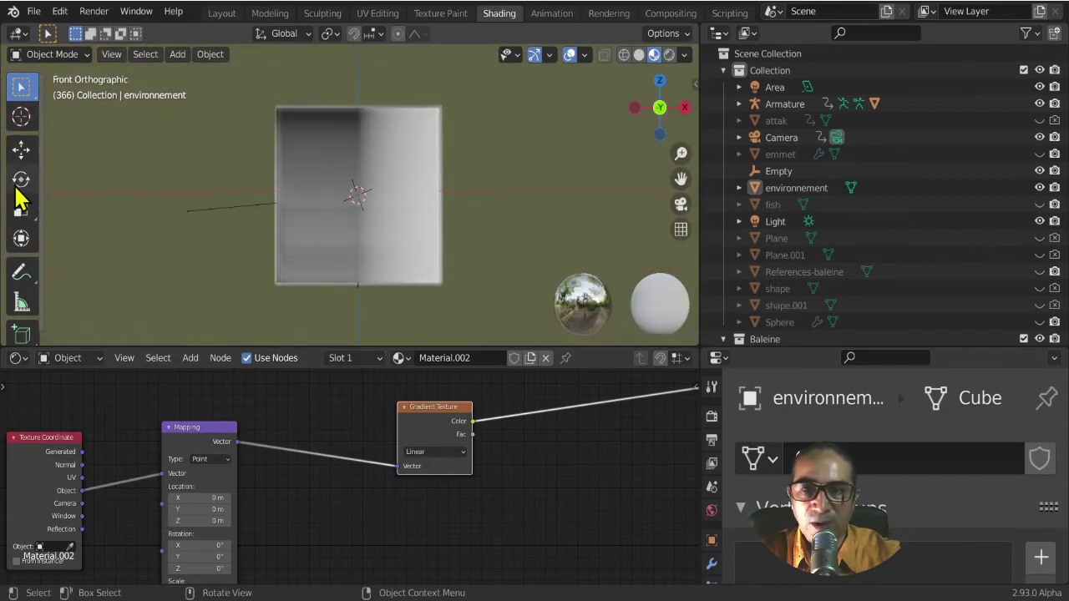
pyautogui.press('KP_3')
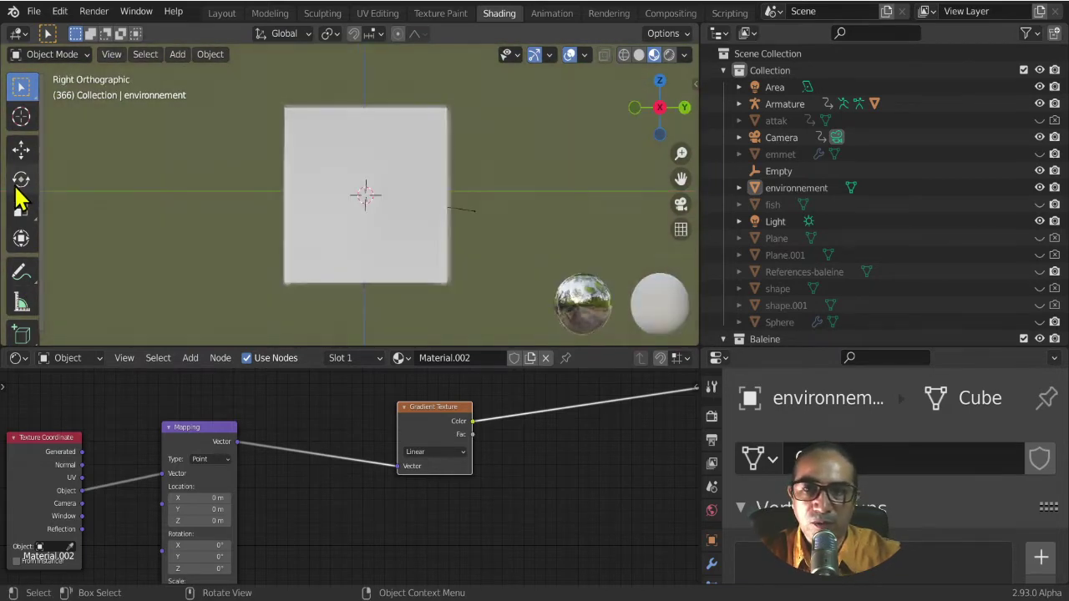
pyautogui.press('KP_1')
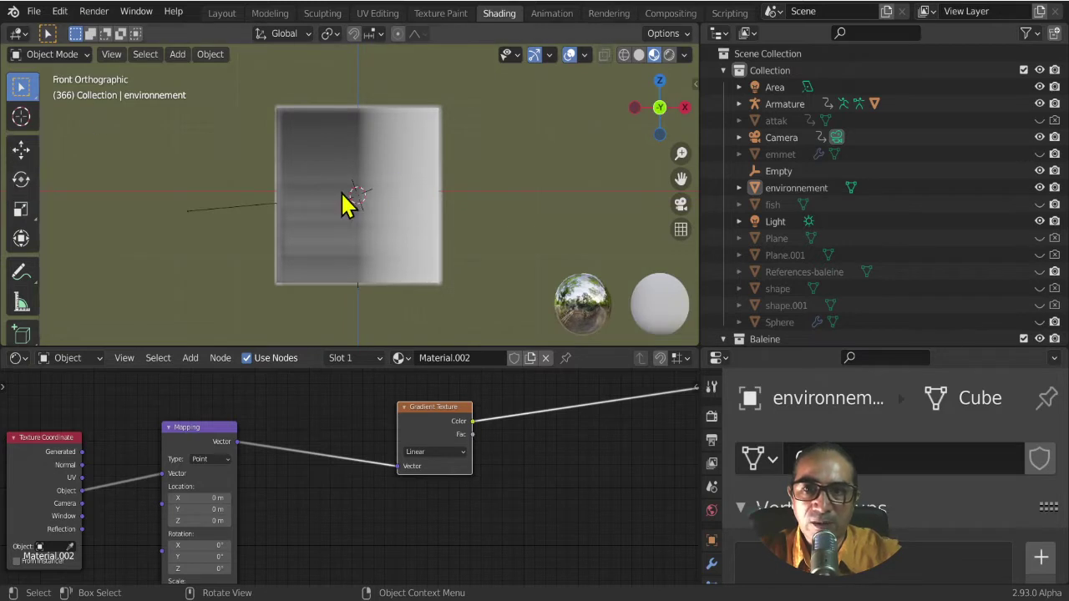
pyautogui.moveTo(349, 204)
pyautogui.mouseDown(button='middle')
pyautogui.moveTo(393, 238)
pyautogui.moveTo(401, 186)
pyautogui.moveTo(377, 238)
pyautogui.mouseUp(button='middle')
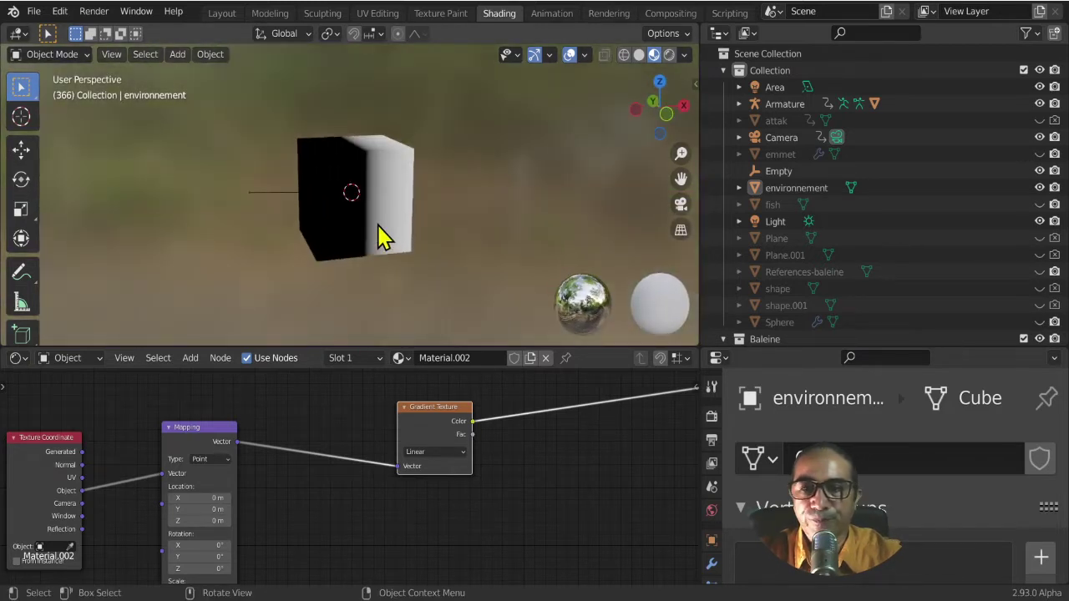
pyautogui.scroll(3, 375, 250)
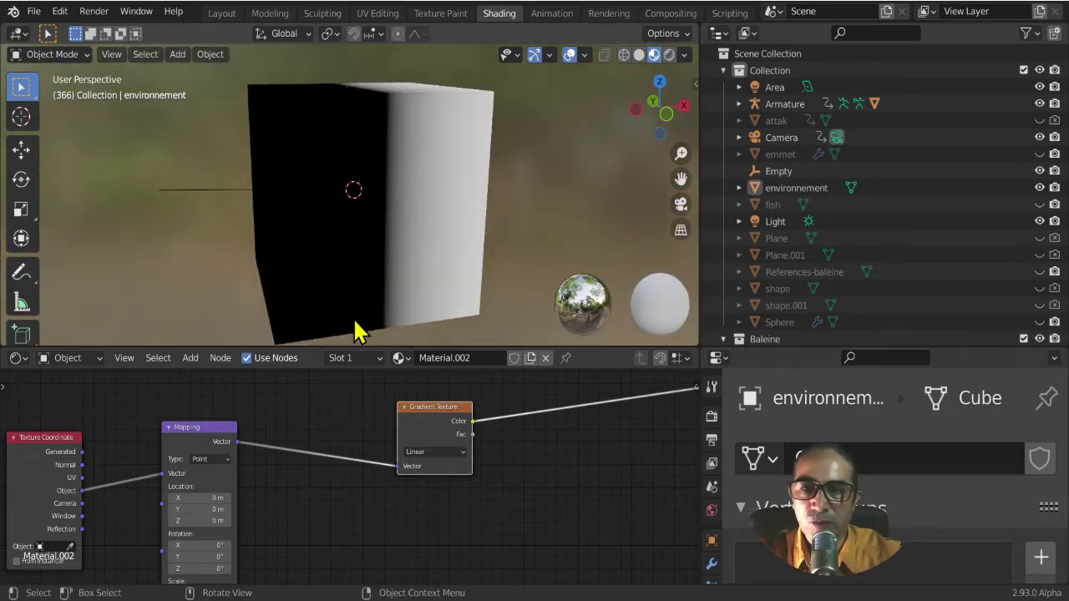
pyautogui.moveTo(258, 529); pyautogui.dragTo(417, 489, button='middle')
pyautogui.scroll(2, 417, 489)
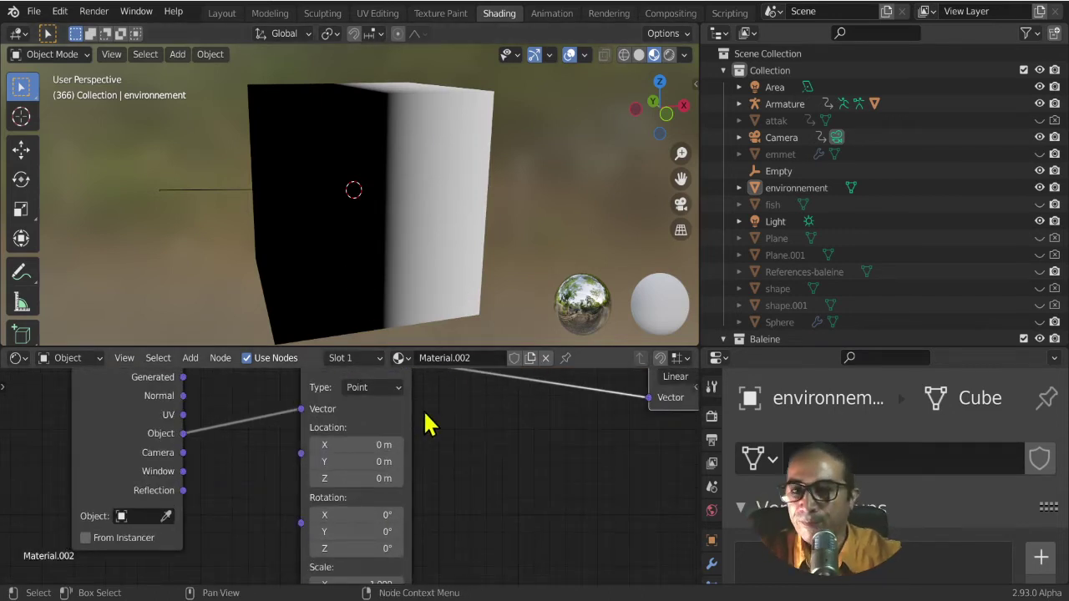
# - Set the Mapping node's Rotation Y to 90° and move the Texture Coordinate node down
pyautogui.moveTo(443, 543); pyautogui.dragTo(454, 517, button='middle')
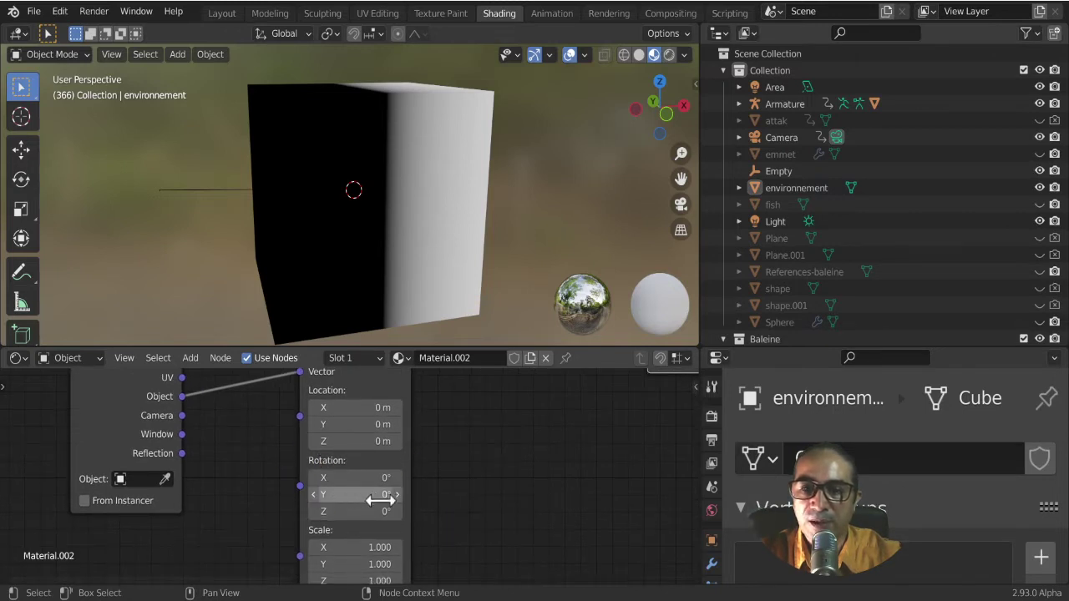
pyautogui.moveTo(380, 500); pyautogui.dragTo(383, 499)
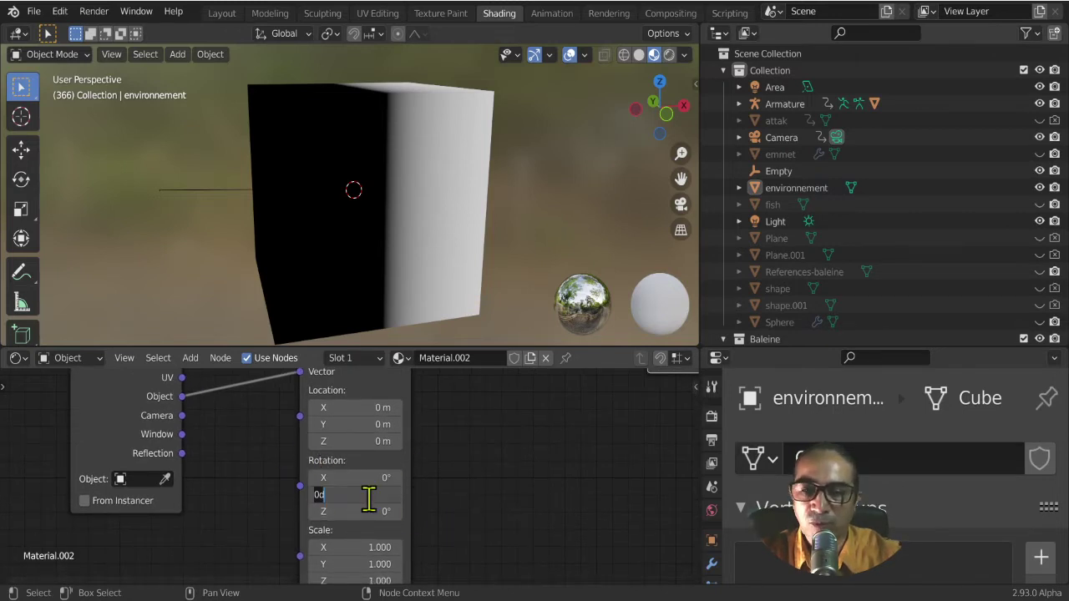
pyautogui.press('Return')
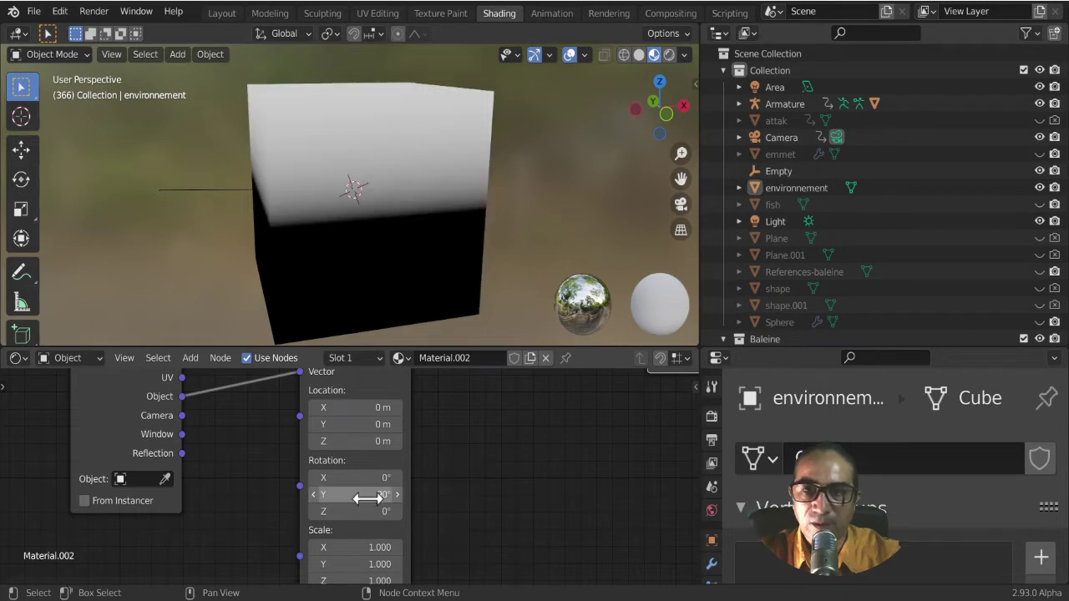
pyautogui.scroll(-4, 380, 263)
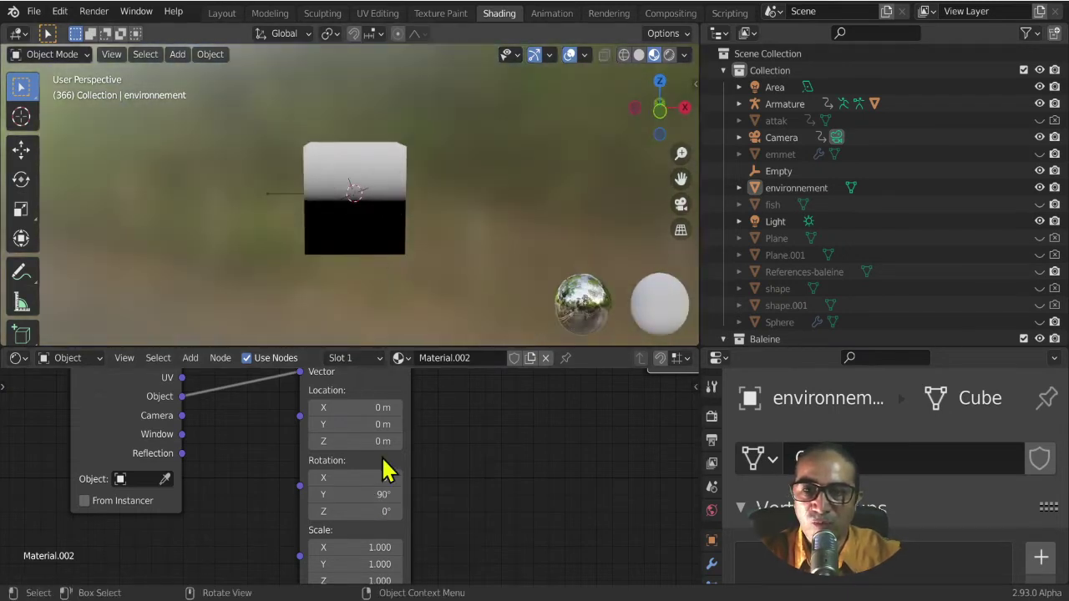
pyautogui.scroll(1, 382, 493)
pyautogui.scroll(-2, 391, 500)
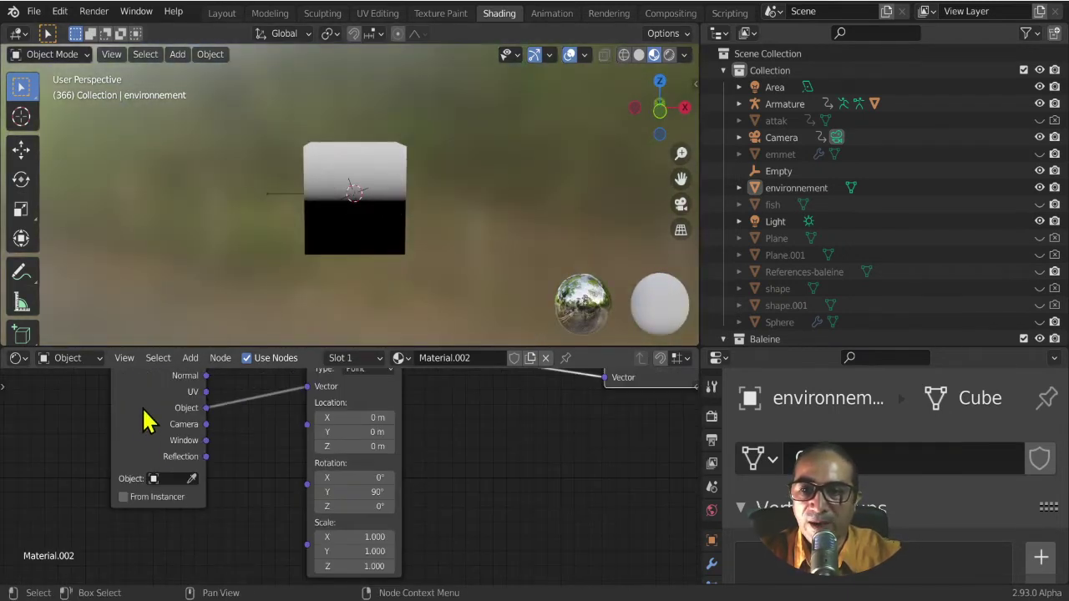
pyautogui.moveTo(143, 422); pyautogui.dragTo(136, 485)
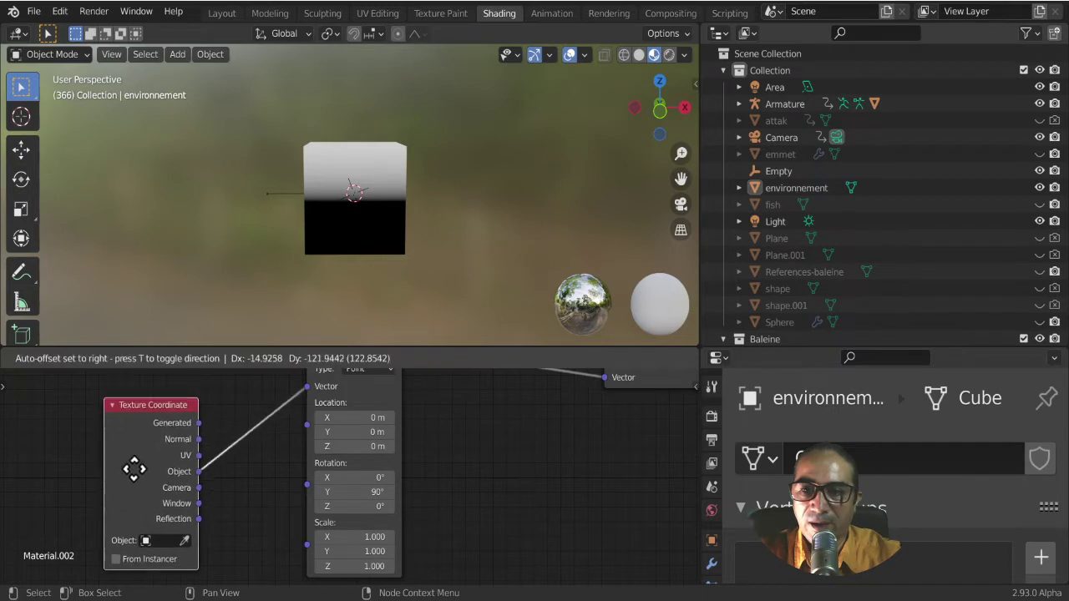
# - Select the Empty in the Outliner and move it to a new position in the viewport
pyautogui.click(790, 156)
pyautogui.click(791, 171)
pyautogui.press('g')
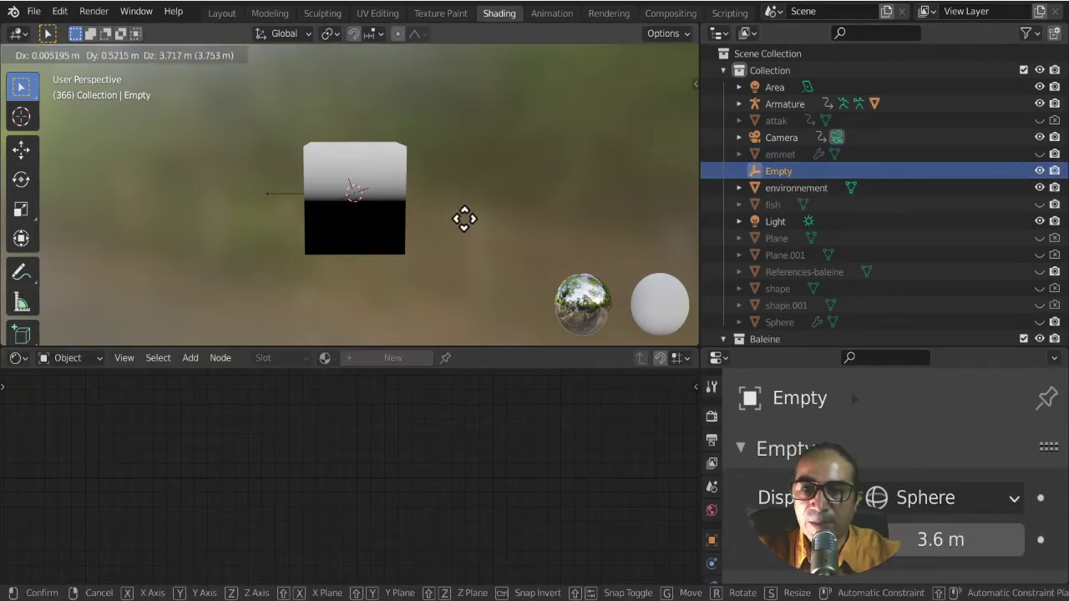
pyautogui.click(468, 223)
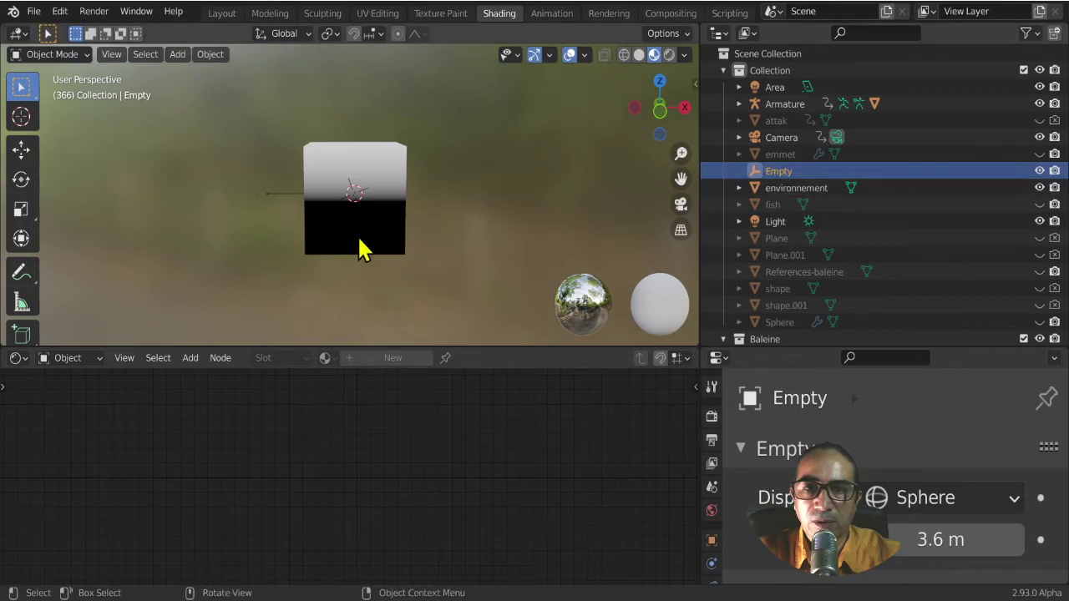
# - On the environnement cube, set the Texture Coordinate node's Object field to Empty
pyautogui.click(382, 172)
pyautogui.scroll(3, 329, 494)
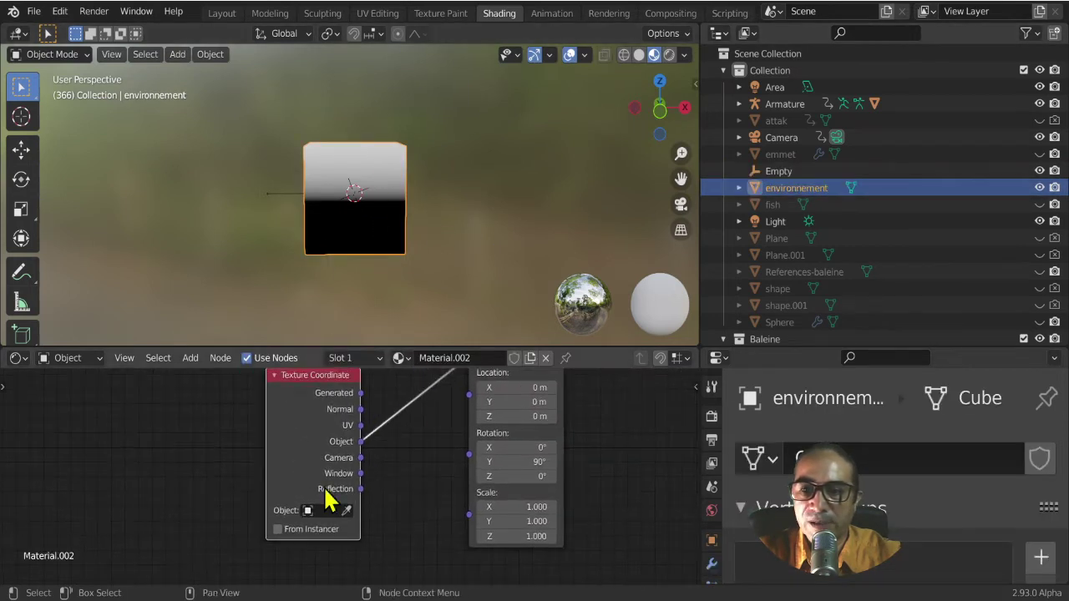
pyautogui.scroll(3, 347, 542)
pyautogui.moveTo(277, 541); pyautogui.dragTo(282, 501, button='middle')
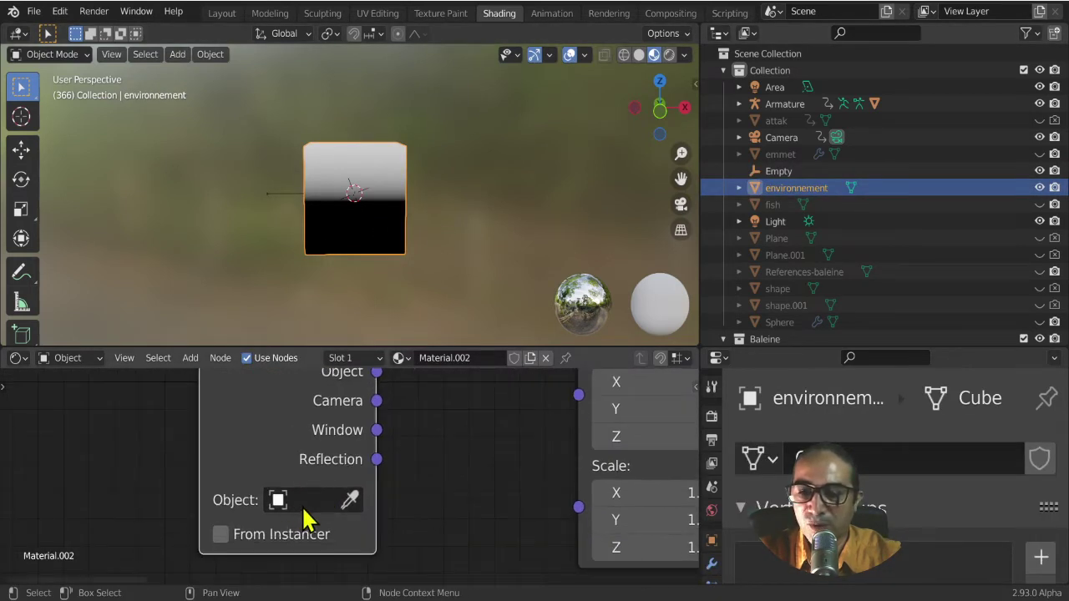
pyautogui.click(302, 499)
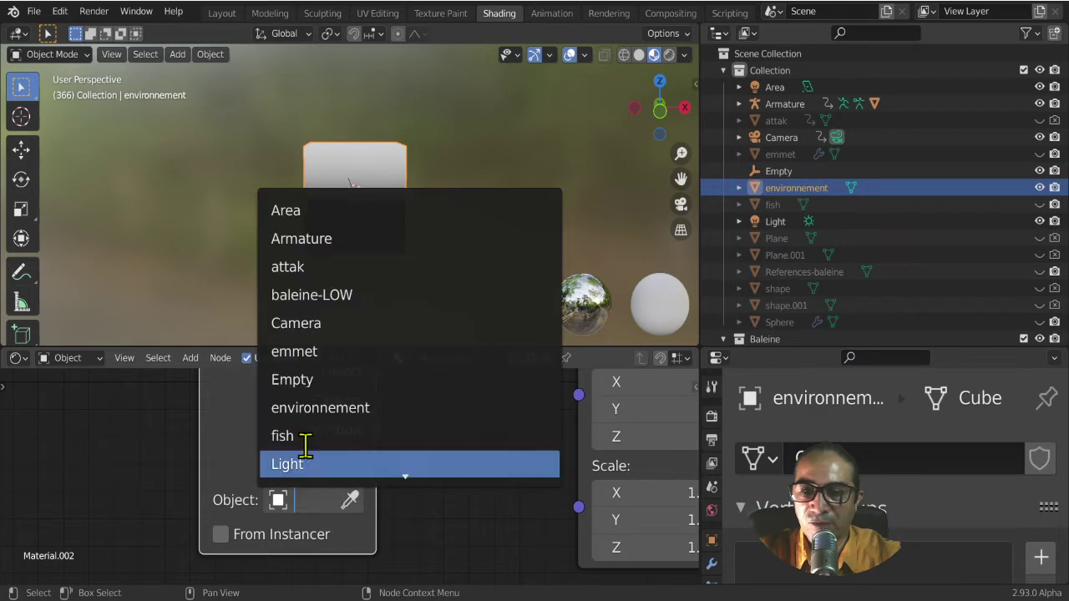
pyautogui.click(309, 380)
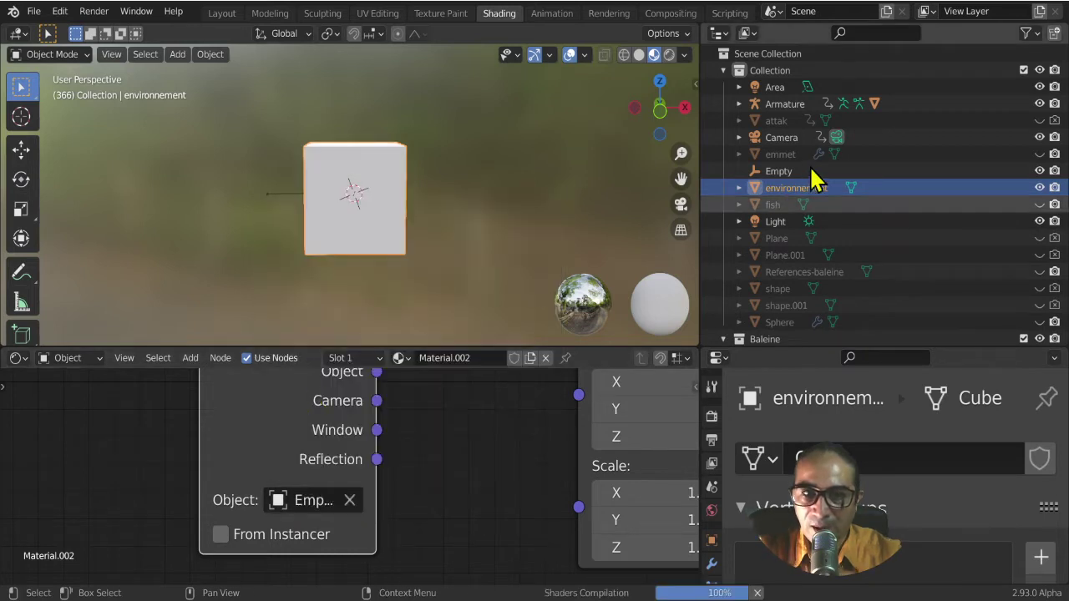
pyautogui.click(780, 171)
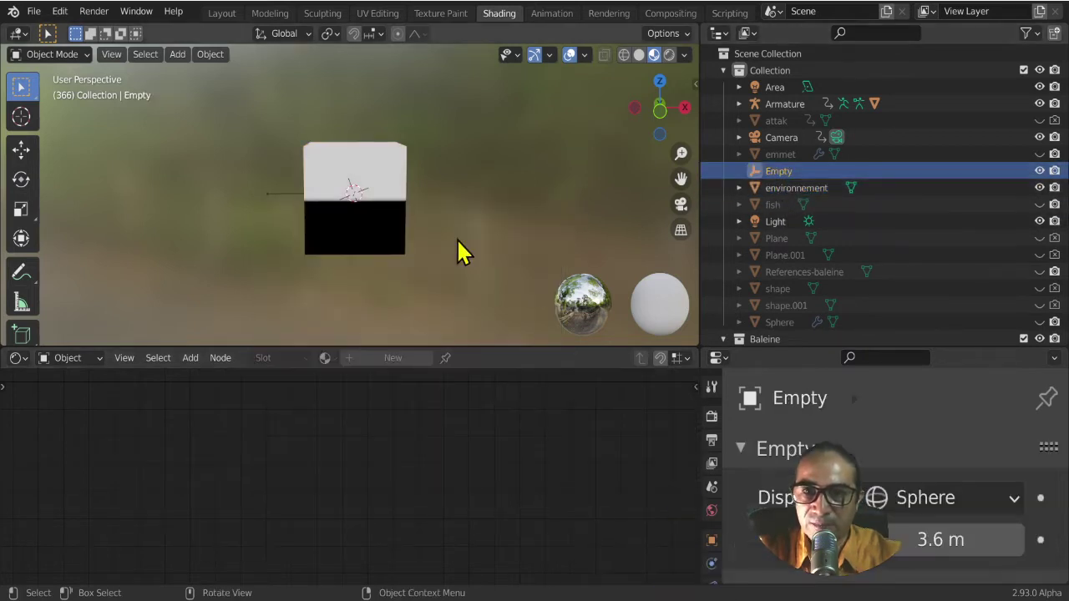
pyautogui.press('g')
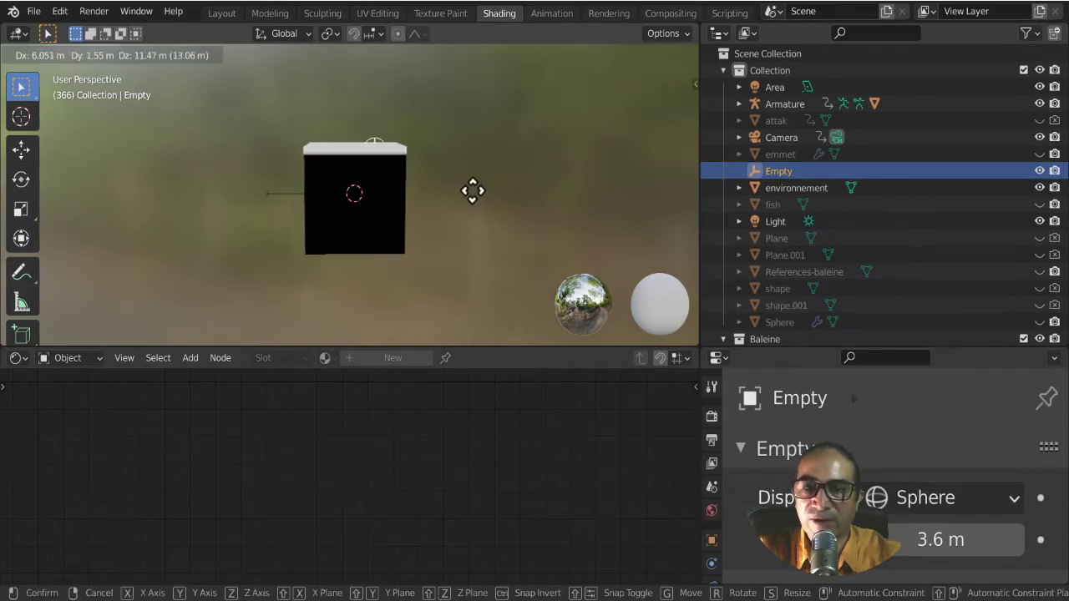
pyautogui.click(468, 246)
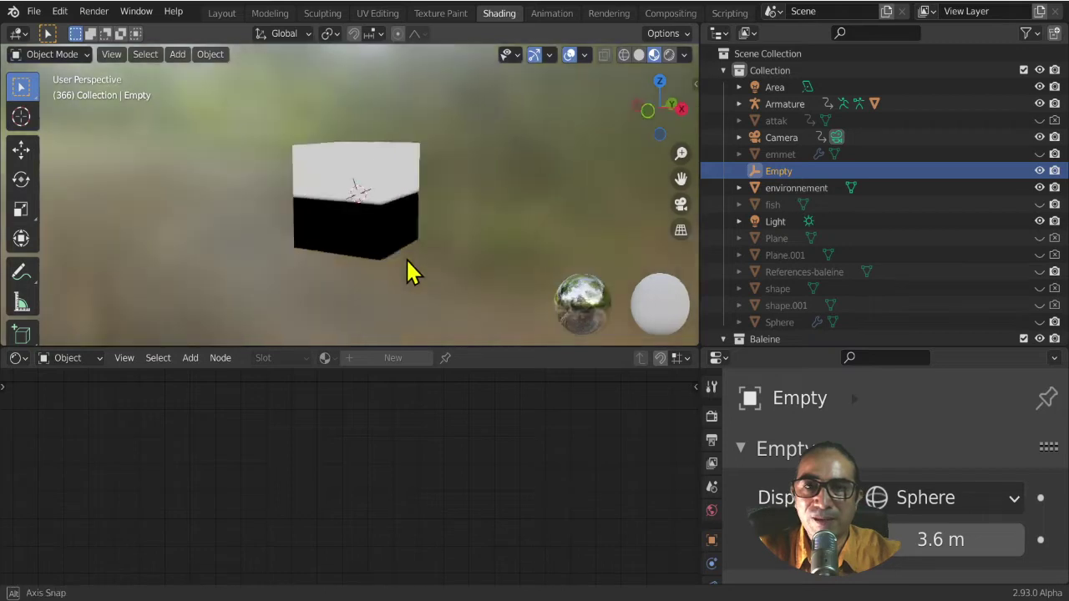
pyautogui.scroll(3, 514, 239)
pyautogui.moveTo(514, 239)
pyautogui.mouseDown(button='middle')
pyautogui.moveTo(447, 272)
pyautogui.moveTo(477, 250)
pyautogui.moveTo(449, 256)
pyautogui.mouseUp(button='middle')
pyautogui.scroll(-4, 448, 255)
pyautogui.press('s')
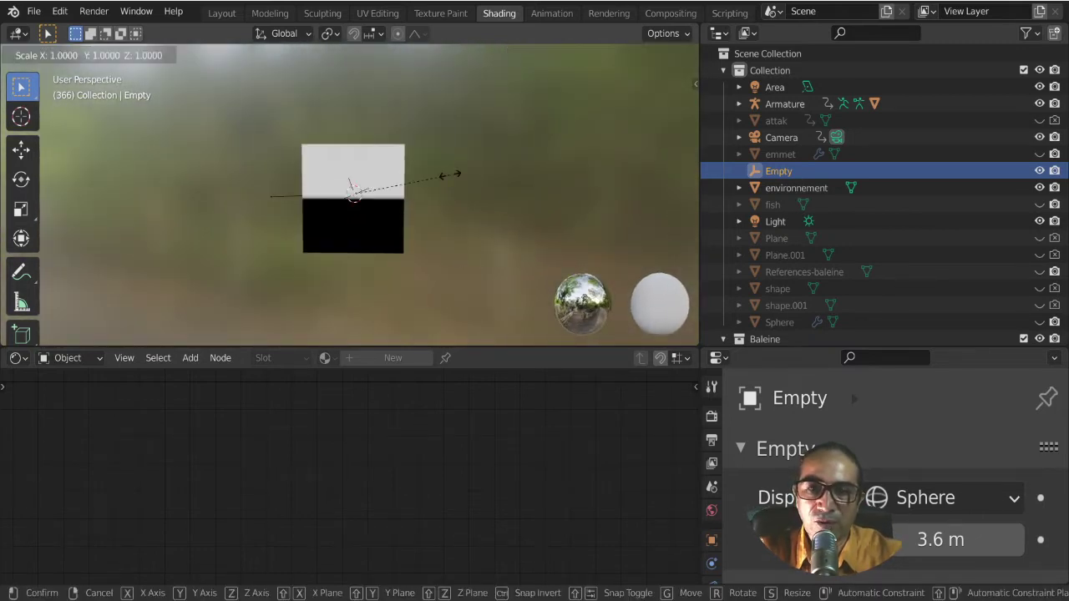
pyautogui.press('z')
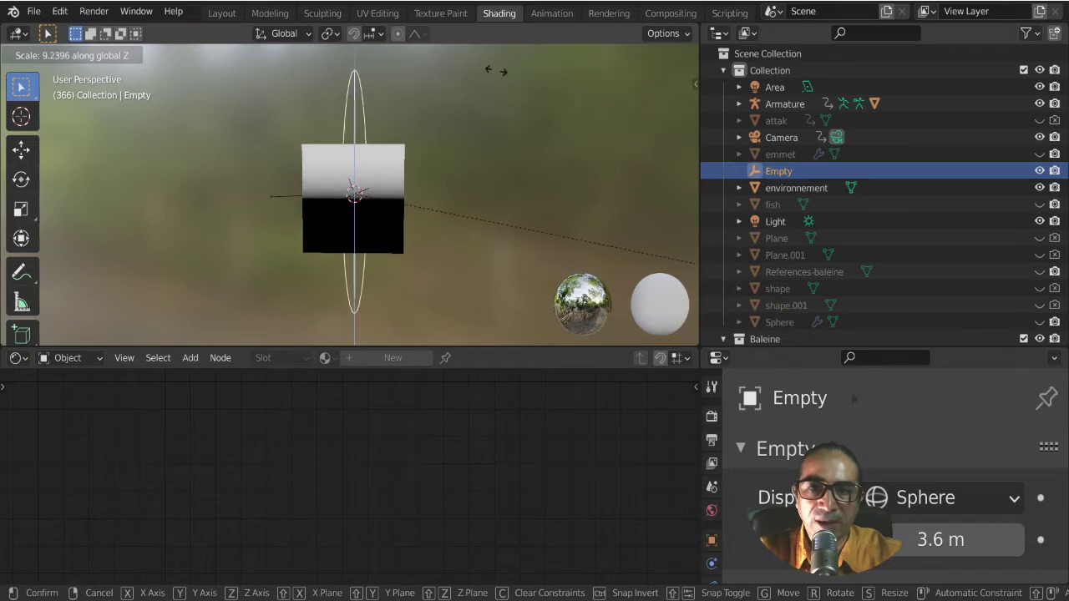
pyautogui.press('Escape')
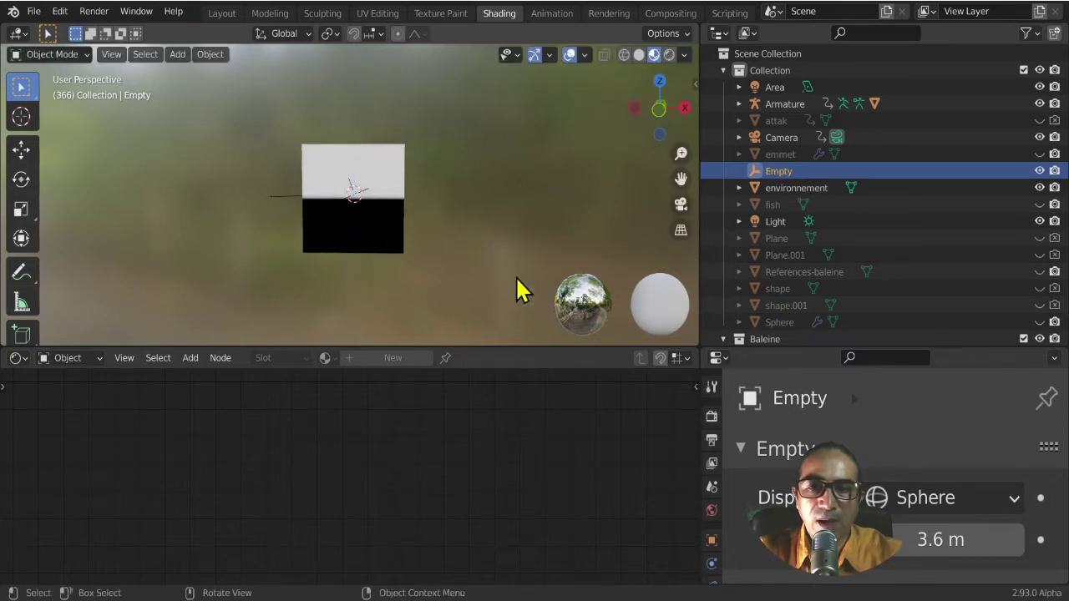
# - Select the environnement cube and set its Mapping node Scale X and Y to 0
pyautogui.click(401, 162)
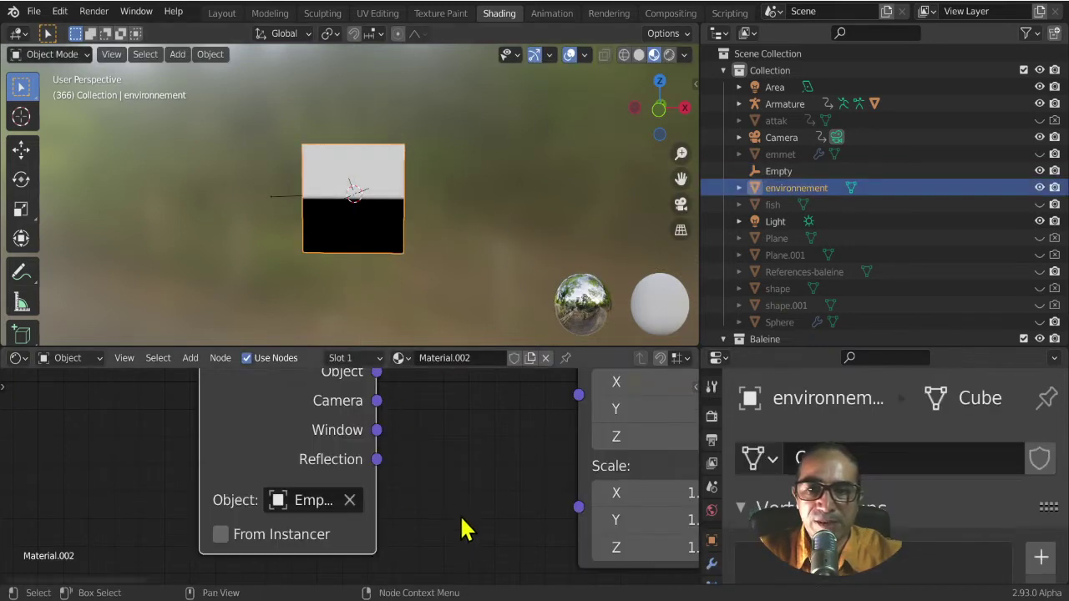
pyautogui.moveTo(553, 479); pyautogui.dragTo(370, 543, button='middle')
pyautogui.moveTo(389, 348); pyautogui.dragTo(389, 292)
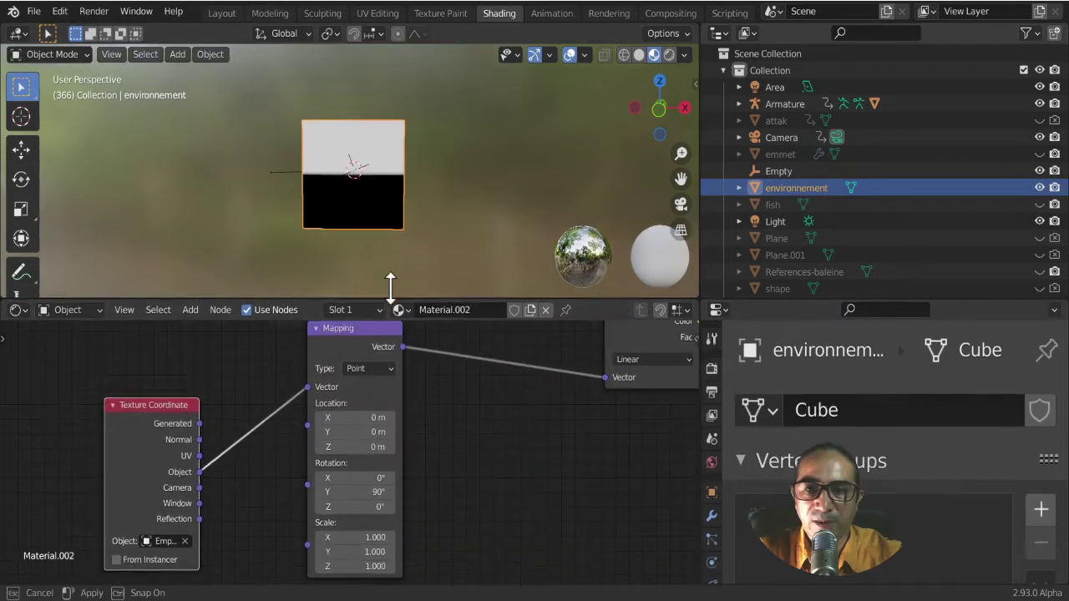
pyautogui.scroll(1, 369, 515)
pyautogui.scroll(1, 358, 516)
pyautogui.keyDown('shift'); pyautogui.scroll(-4, 350, 467); pyautogui.keyUp('shift')
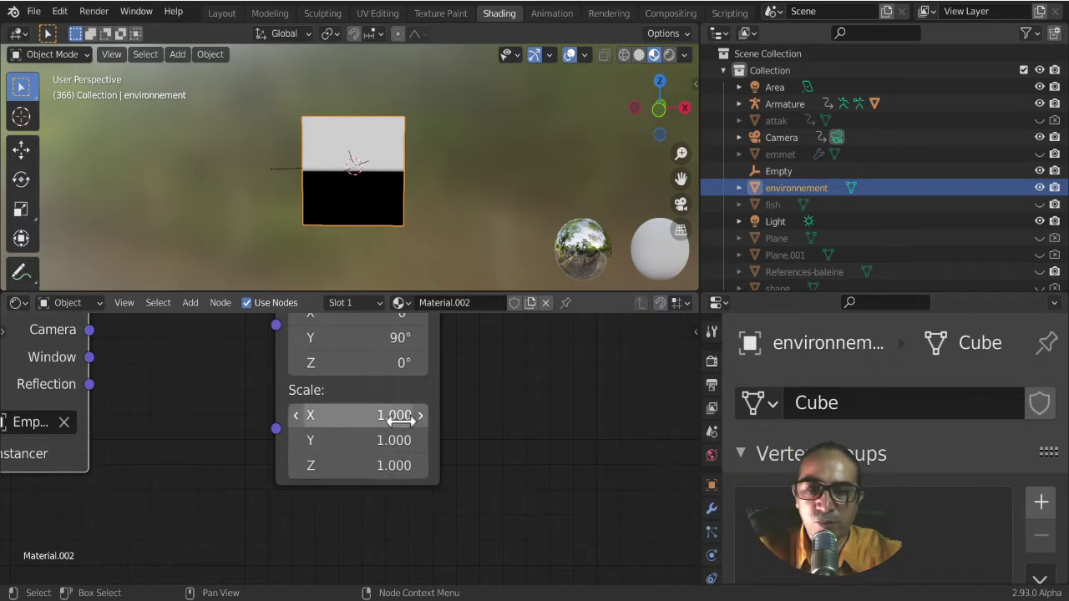
pyautogui.moveTo(401, 415); pyautogui.dragTo(442, 415)
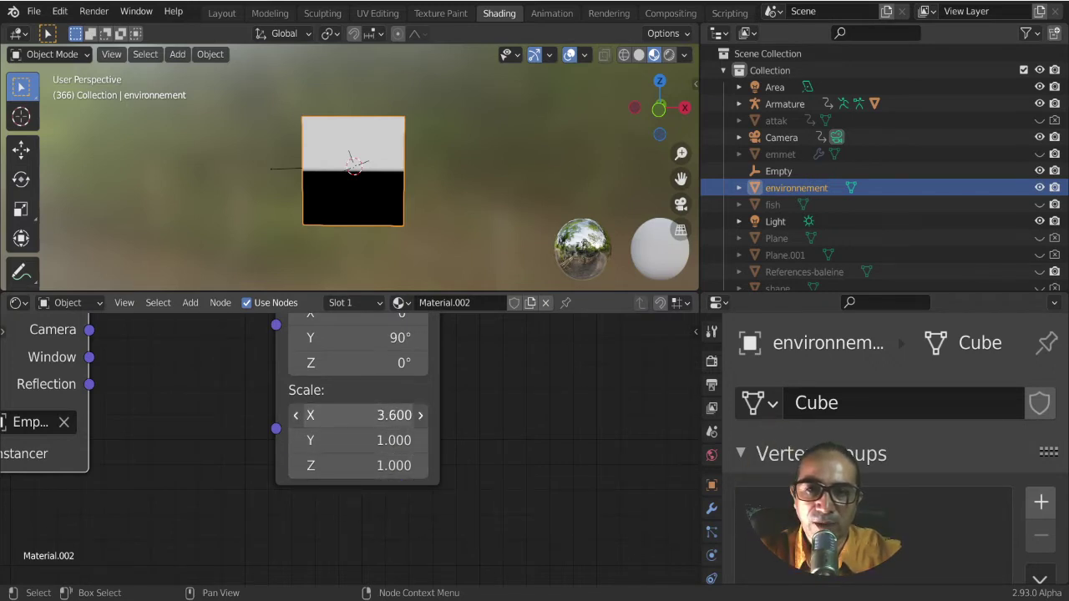
pyautogui.click(400, 415)
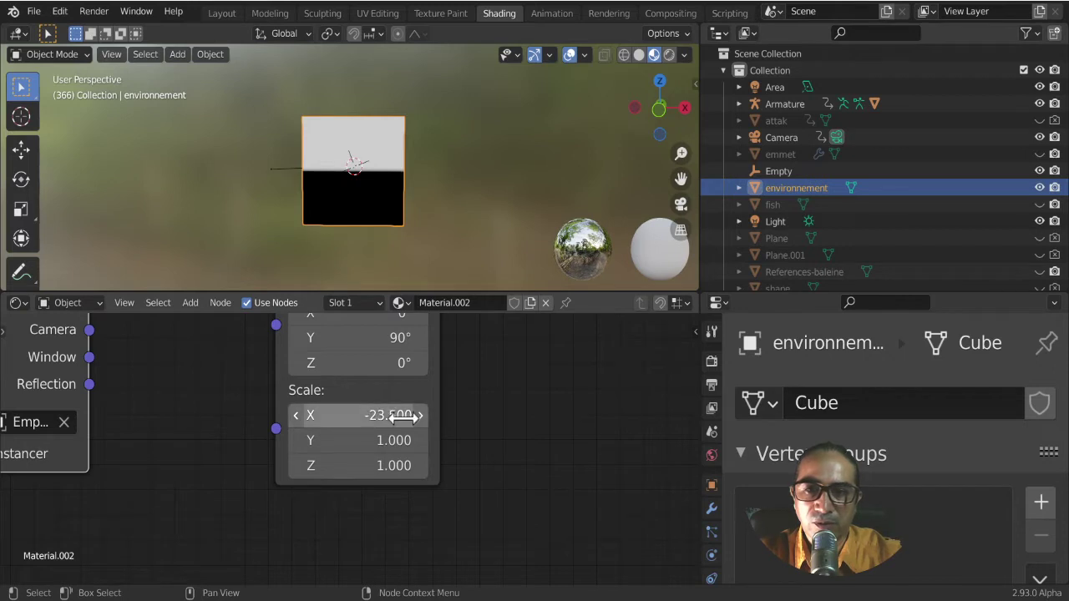
pyautogui.write('-23.5')
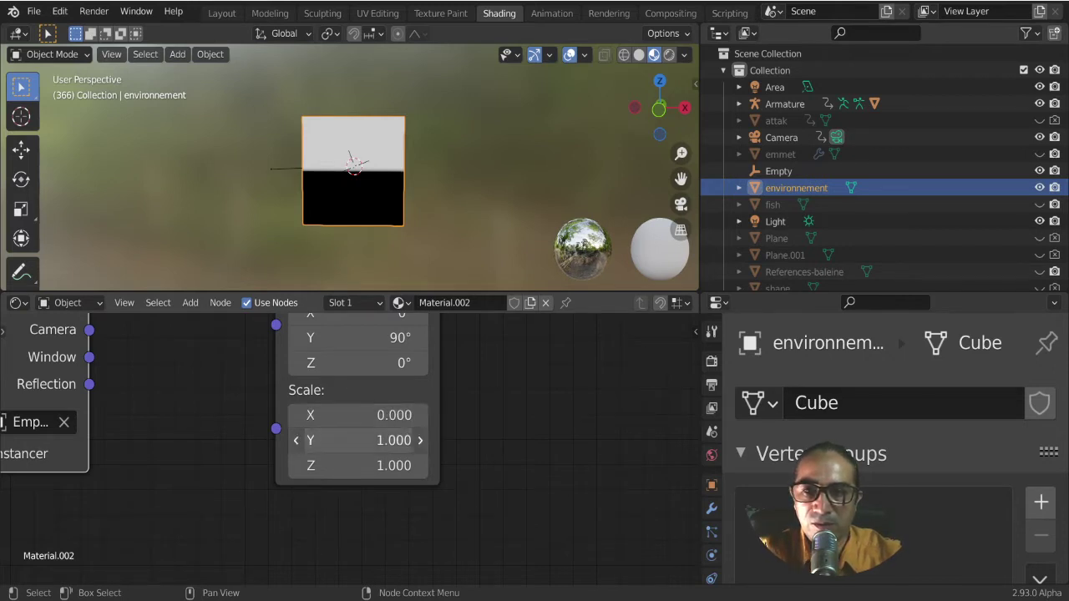
pyautogui.click(384, 440)
pyautogui.write('0')
pyautogui.press('Return')
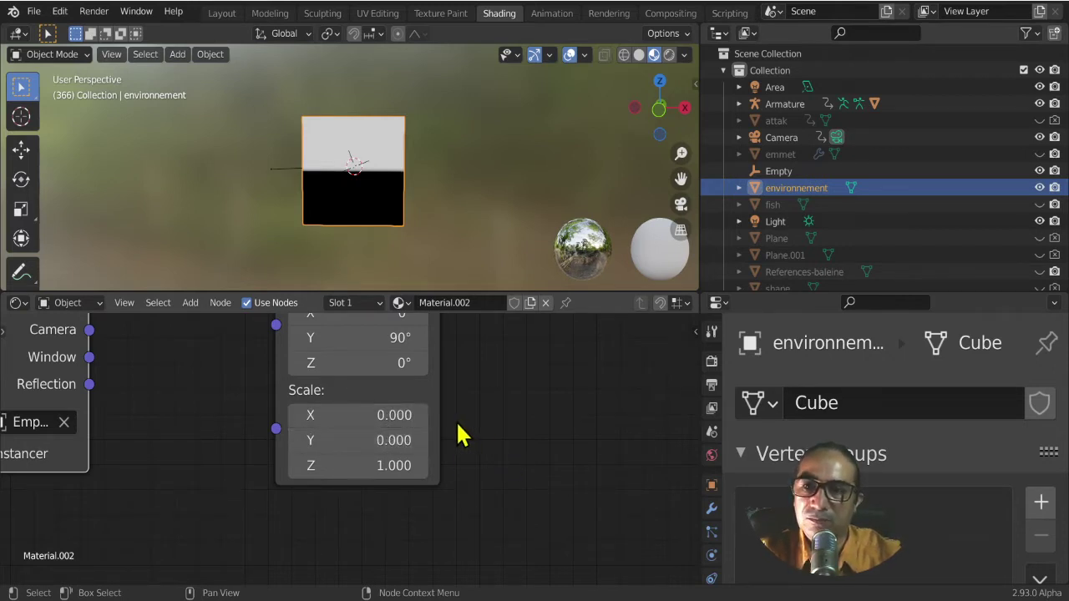
# - Set Mapping Scale Z to 0, then nudge it up to 0.020 for a soft fade
pyautogui.scroll(-2, 457, 443)
pyautogui.scroll(-2, 488, 449)
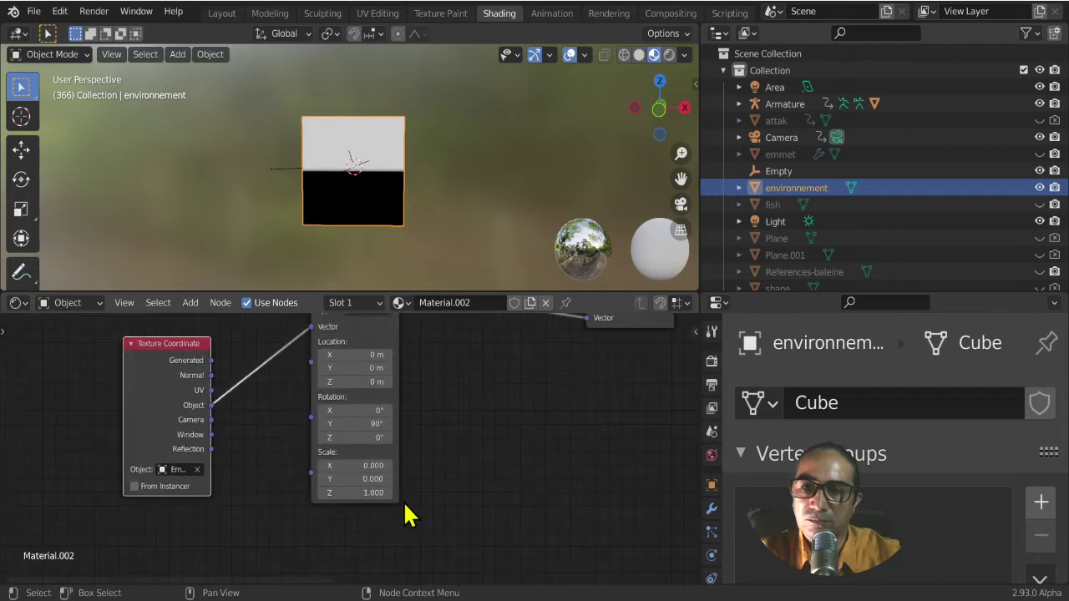
pyautogui.moveTo(407, 516); pyautogui.dragTo(449, 432, button='middle')
pyautogui.scroll(3, 368, 480)
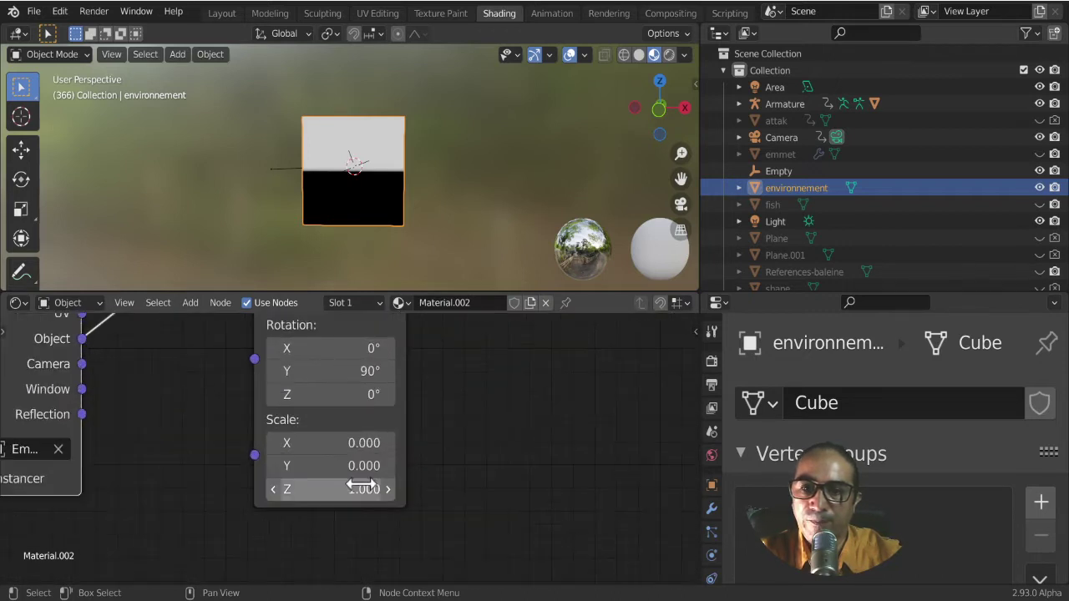
pyautogui.click(361, 485)
pyautogui.write('0')
pyautogui.press('Return')
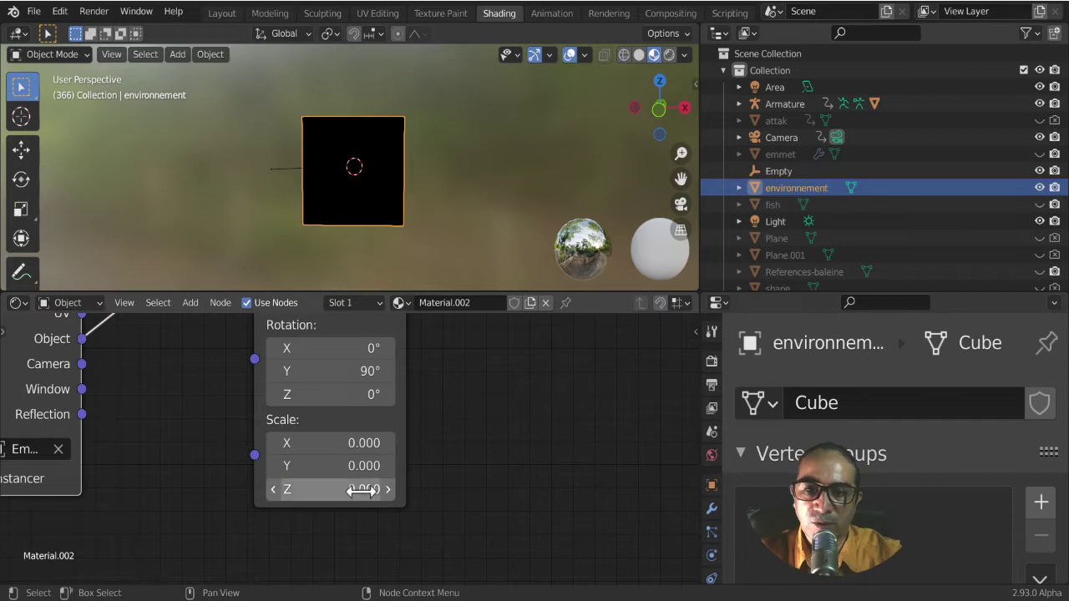
pyautogui.moveTo(361, 490); pyautogui.dragTo(365, 489)
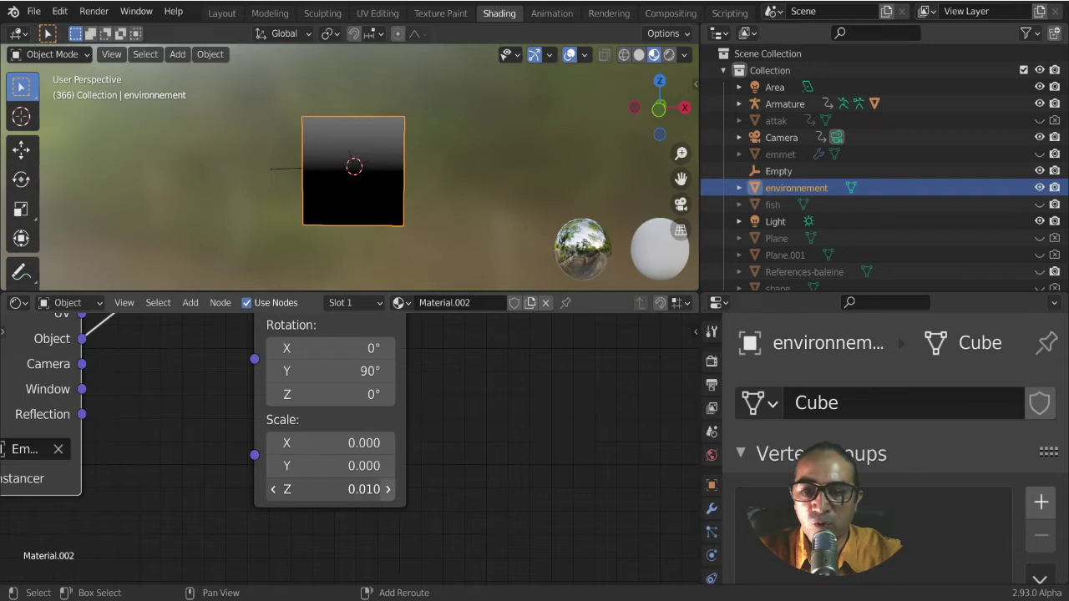
pyautogui.moveTo(366, 489); pyautogui.dragTo(363, 489)
pyautogui.scroll(2, 367, 157)
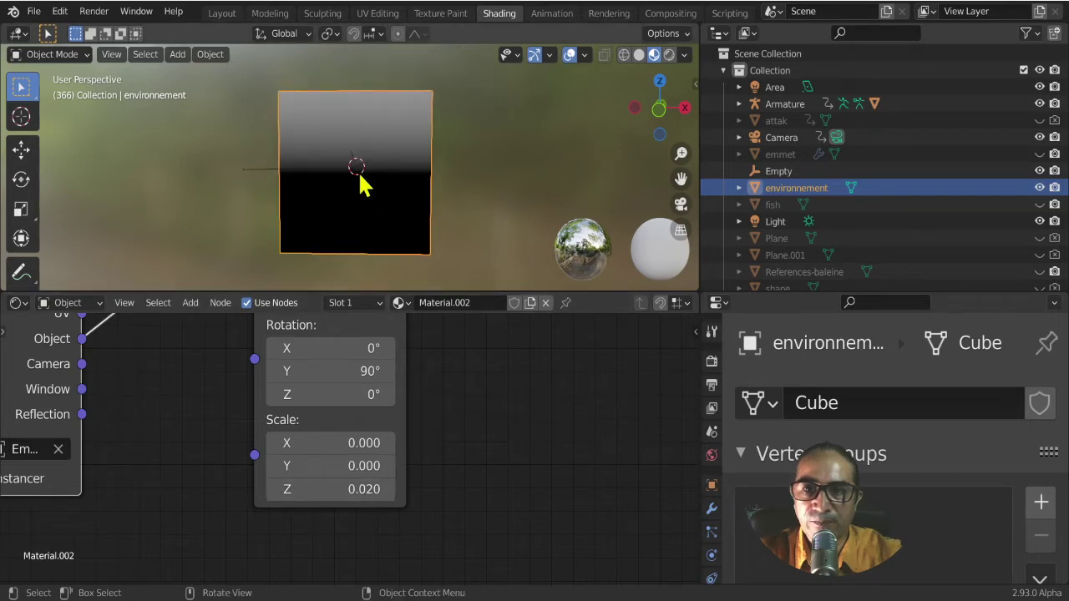
pyautogui.scroll(-2, 454, 409)
pyautogui.scroll(-2, 465, 406)
pyautogui.moveTo(465, 406)
pyautogui.mouseDown(button='middle')
pyautogui.moveTo(392, 547)
pyautogui.moveTo(288, 541)
pyautogui.mouseUp(button='middle')
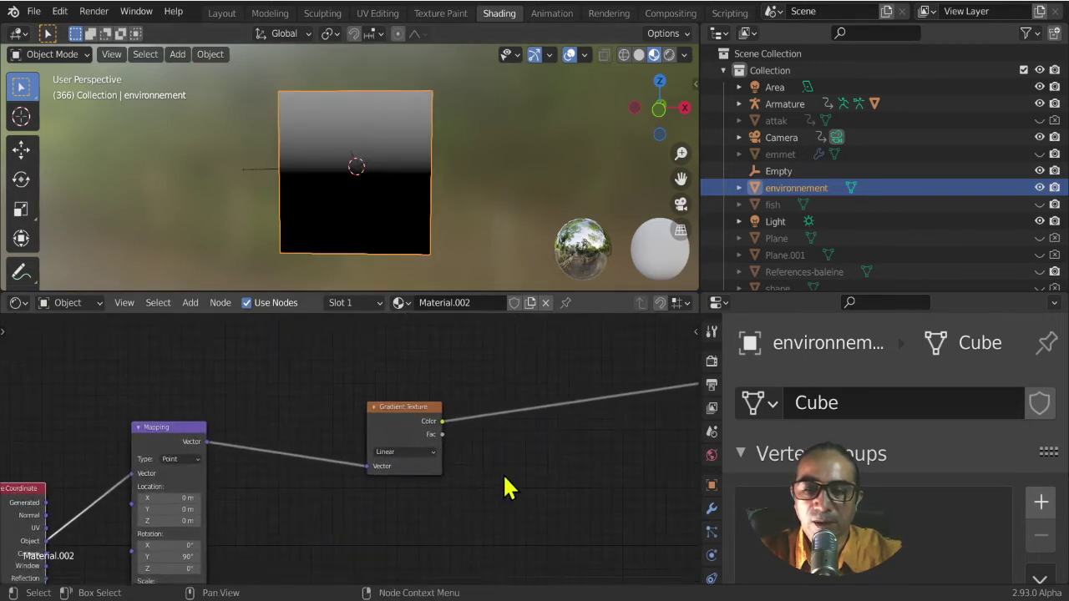
# - Switch the Gradient Texture node to the Easing type
pyautogui.scroll(4, 493, 478)
pyautogui.click(496, 467)
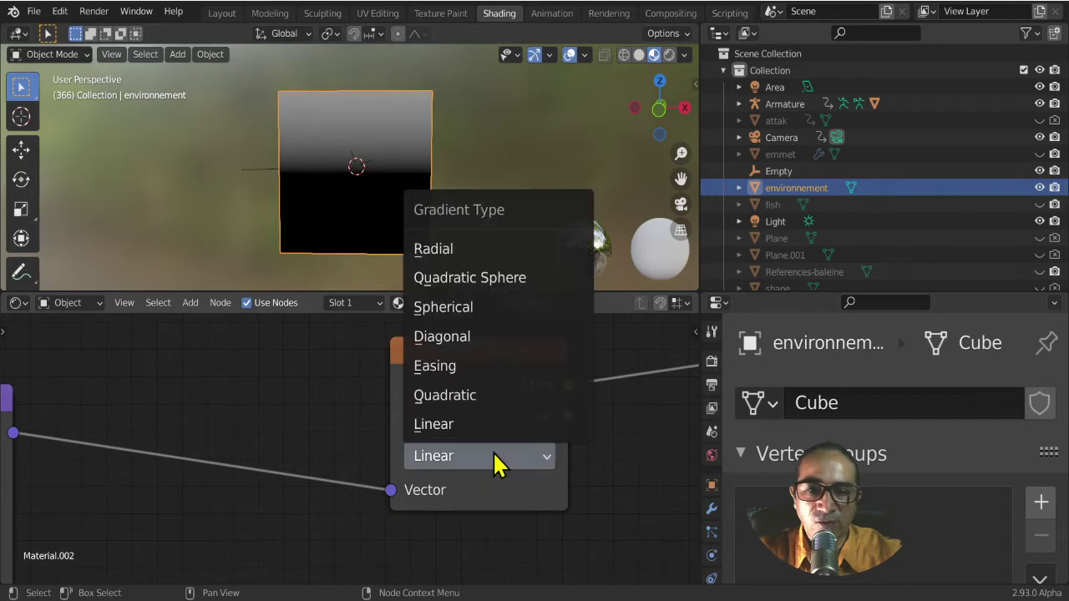
pyautogui.click(447, 376)
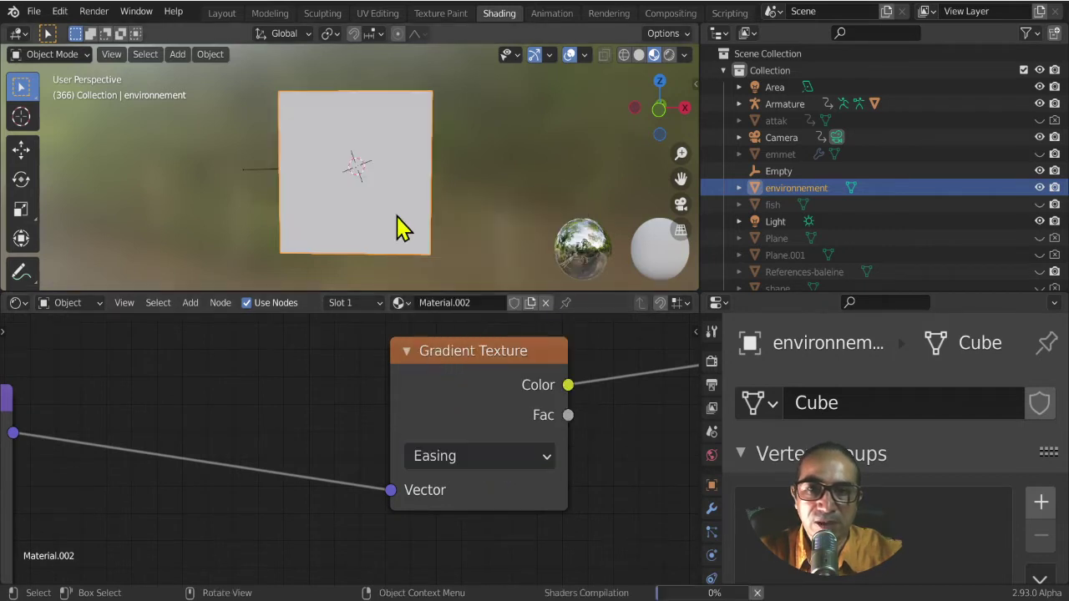
pyautogui.scroll(-2, 359, 132)
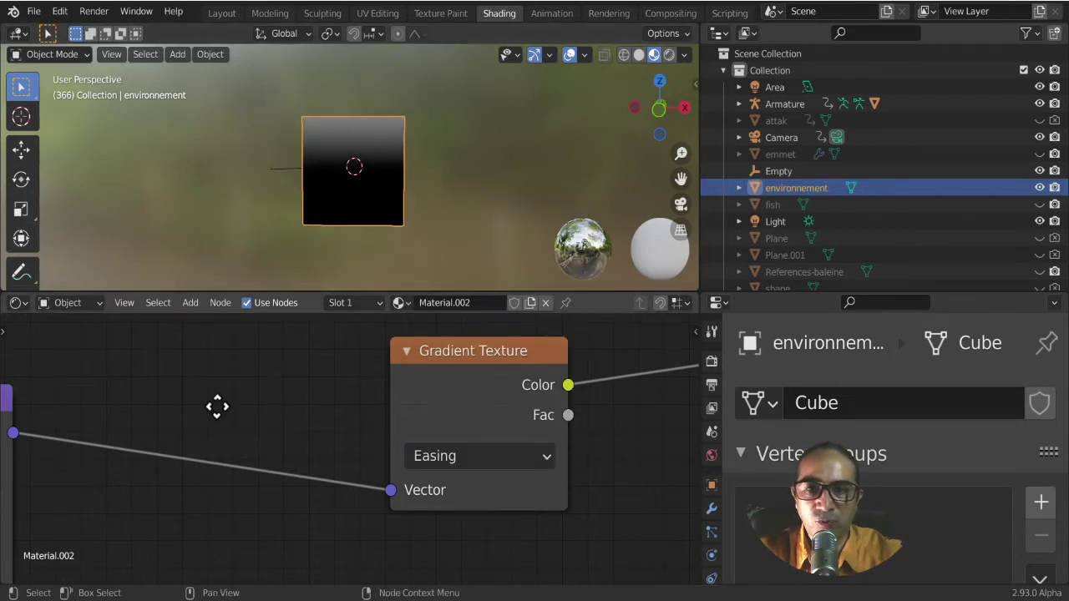
pyautogui.keyDown('ctrl'); pyautogui.scroll(5, 215, 405); pyautogui.keyUp('ctrl')
pyautogui.keyDown('shift'); pyautogui.scroll(-3, 518, 468); pyautogui.keyUp('shift')
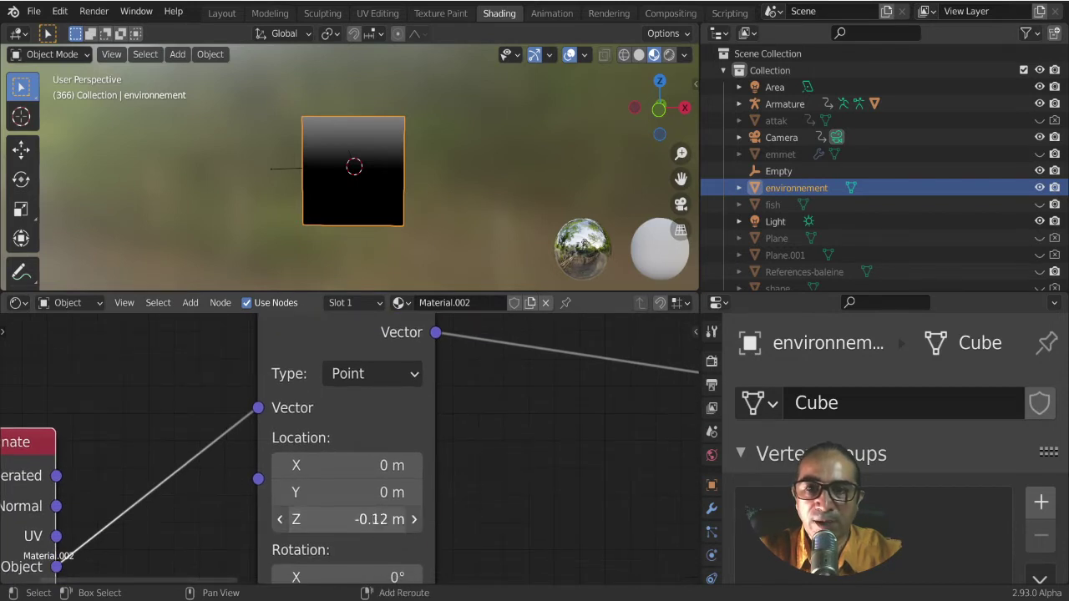
# - Set the Mapping Location Z and Y to 0 m and X to 0.16 m
pyautogui.moveTo(388, 520); pyautogui.dragTo(367, 519)
pyautogui.click(388, 525)
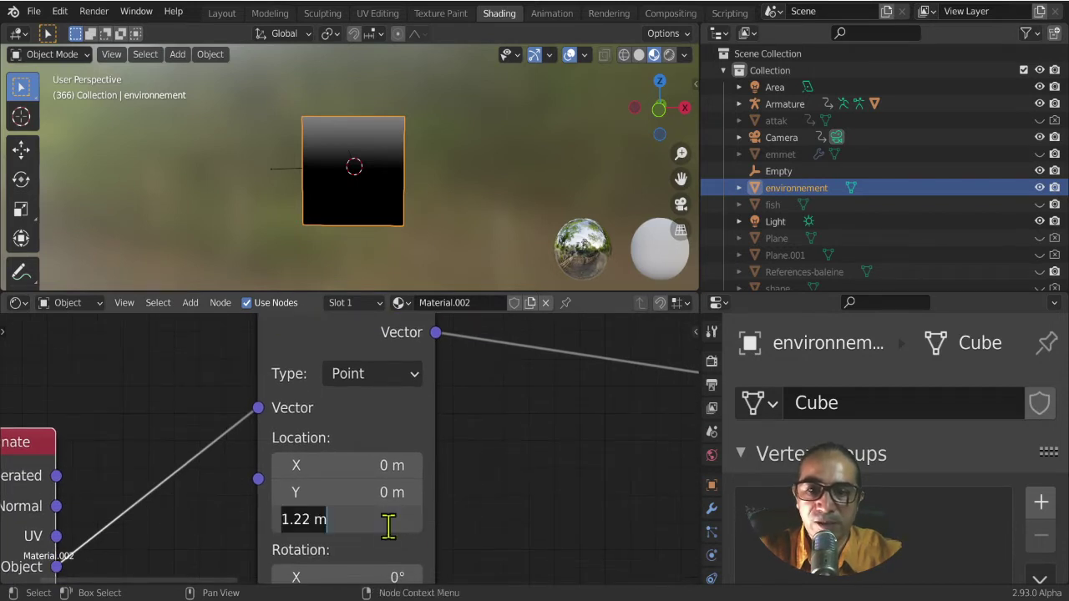
pyautogui.press('Return')
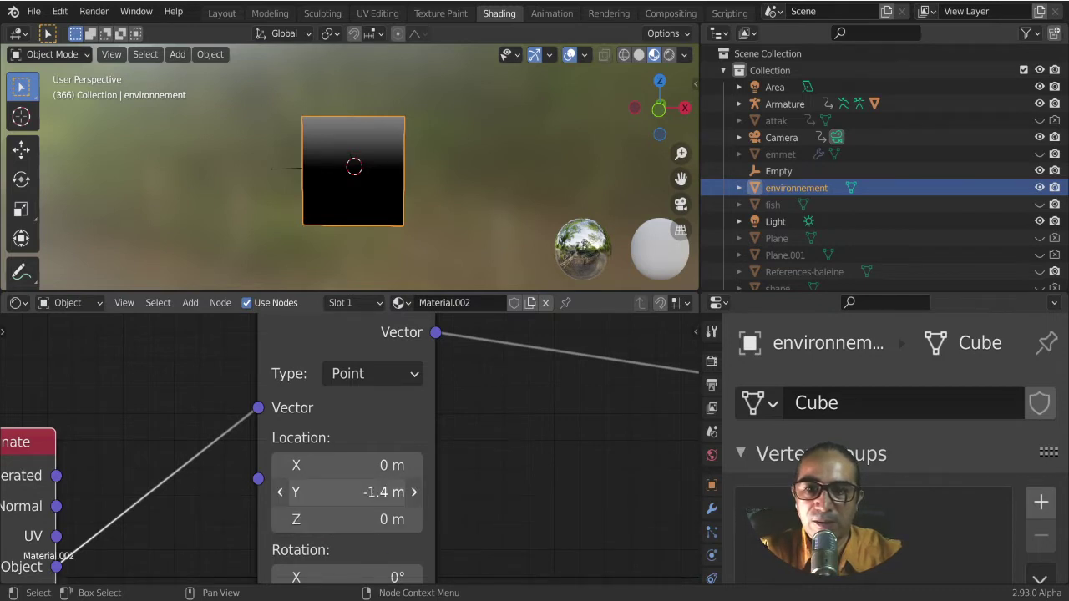
pyautogui.press('BackSpace')
pyautogui.moveTo(377, 468)
pyautogui.mouseDown()
pyautogui.moveTo(368, 467)
pyautogui.moveTo(393, 465)
pyautogui.mouseUp()
pyautogui.moveTo(348, 270)
pyautogui.mouseDown(button='middle')
pyautogui.moveTo(365, 176)
pyautogui.moveTo(577, 167)
pyautogui.moveTo(258, 198)
pyautogui.moveTo(258, 260)
pyautogui.moveTo(384, 202)
pyautogui.mouseUp(button='middle')
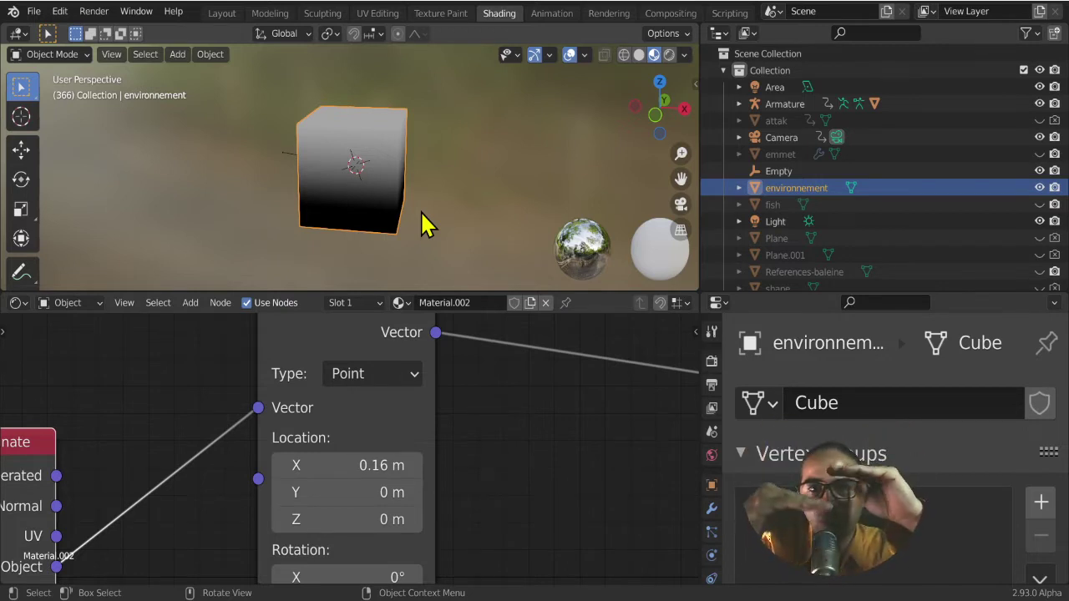
pyautogui.scroll(-3, 424, 216)
# - Reposition the Gradient Texture and Mapping nodes and disconnect the gradient's Color output
pyautogui.scroll(-4, 422, 201)
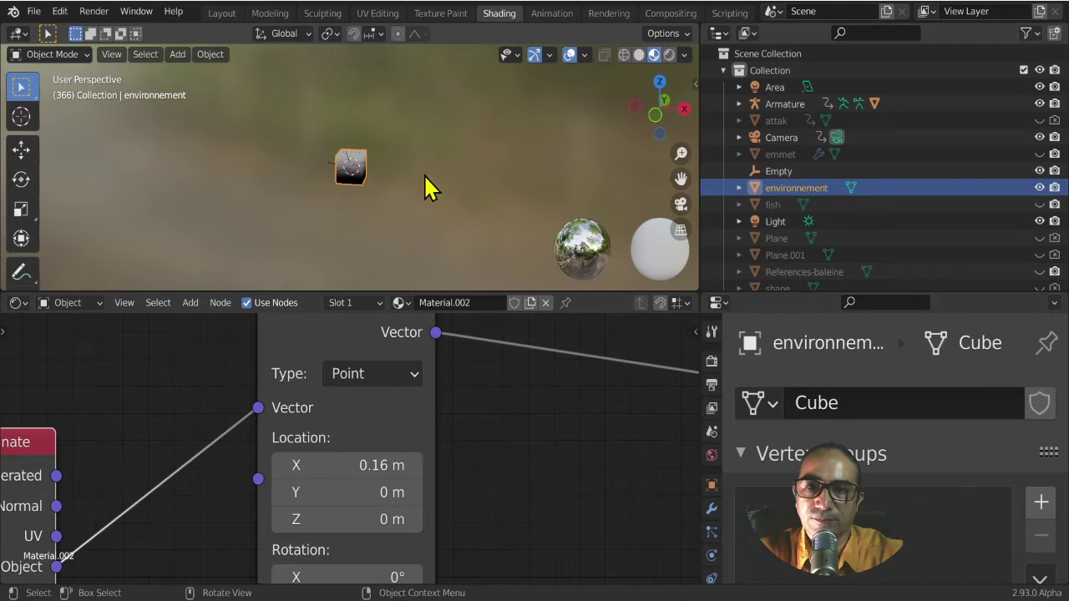
pyautogui.scroll(-2, 412, 376)
pyautogui.scroll(-3, 412, 379)
pyautogui.moveTo(489, 420); pyautogui.dragTo(443, 445, button='middle')
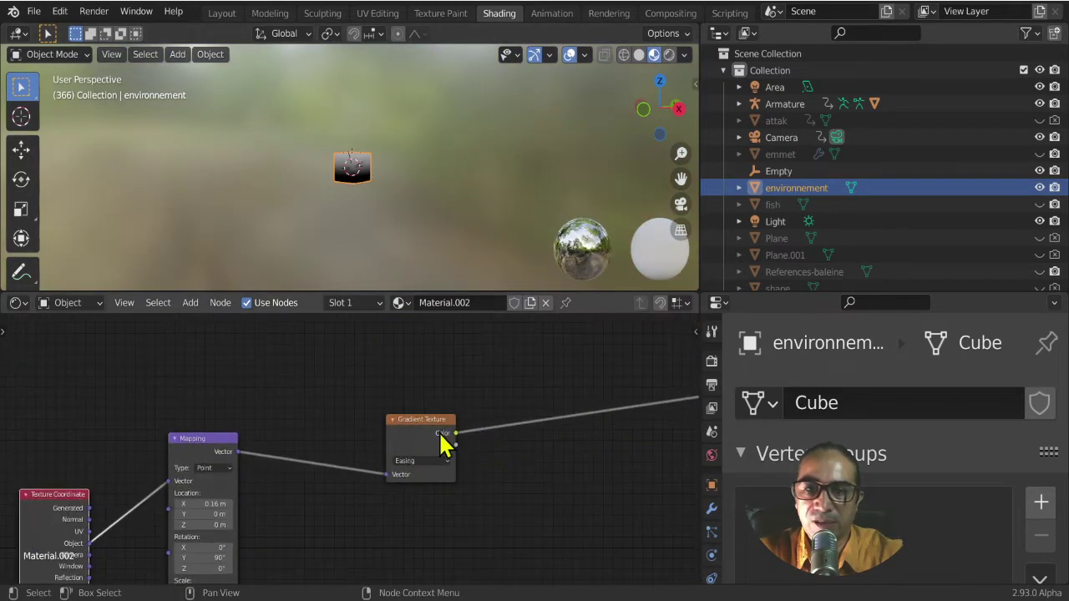
pyautogui.moveTo(444, 423)
pyautogui.mouseDown()
pyautogui.moveTo(443, 399)
pyautogui.moveTo(420, 415)
pyautogui.mouseUp()
pyautogui.moveTo(339, 415); pyautogui.dragTo(310, 453)
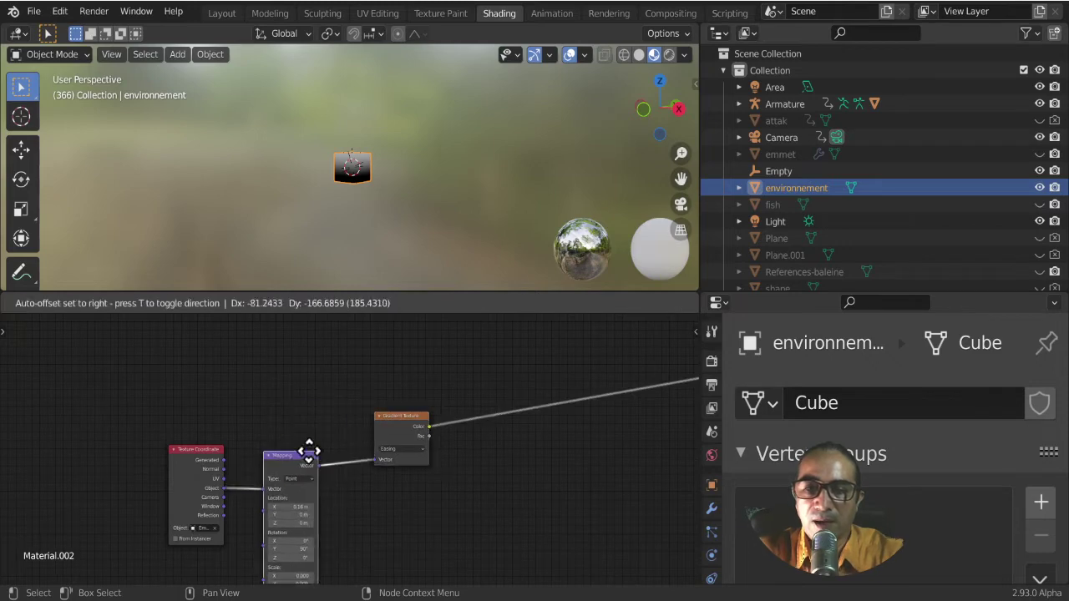
pyautogui.scroll(-2, 495, 453)
pyautogui.scroll(-2, 496, 466)
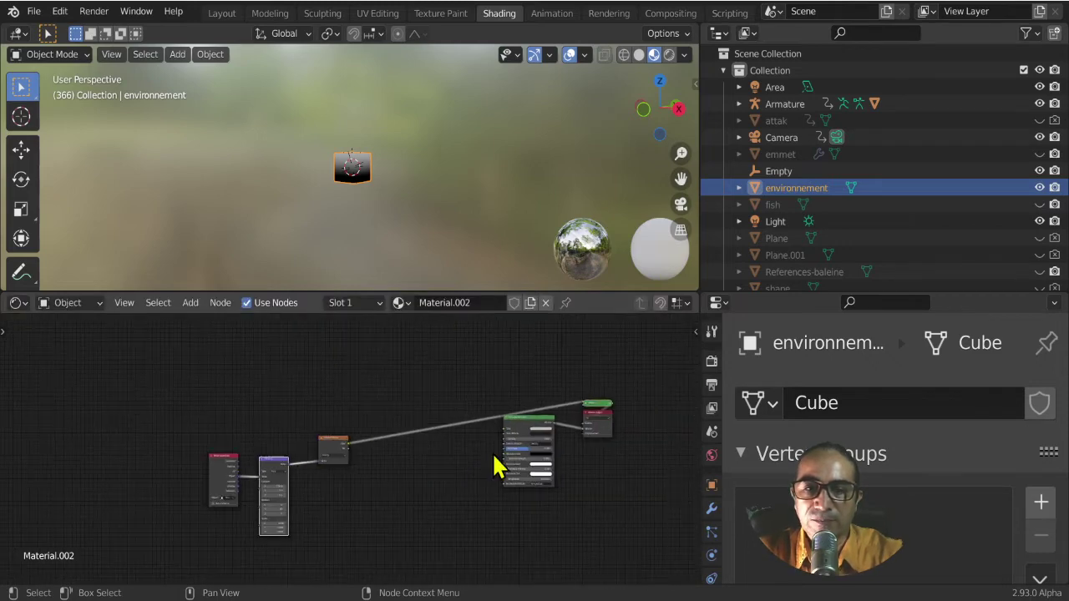
pyautogui.keyDown('ctrl'); pyautogui.keyDown('shift'); pyautogui.click(523, 419); pyautogui.keyUp('shift'); pyautogui.keyUp('ctrl')
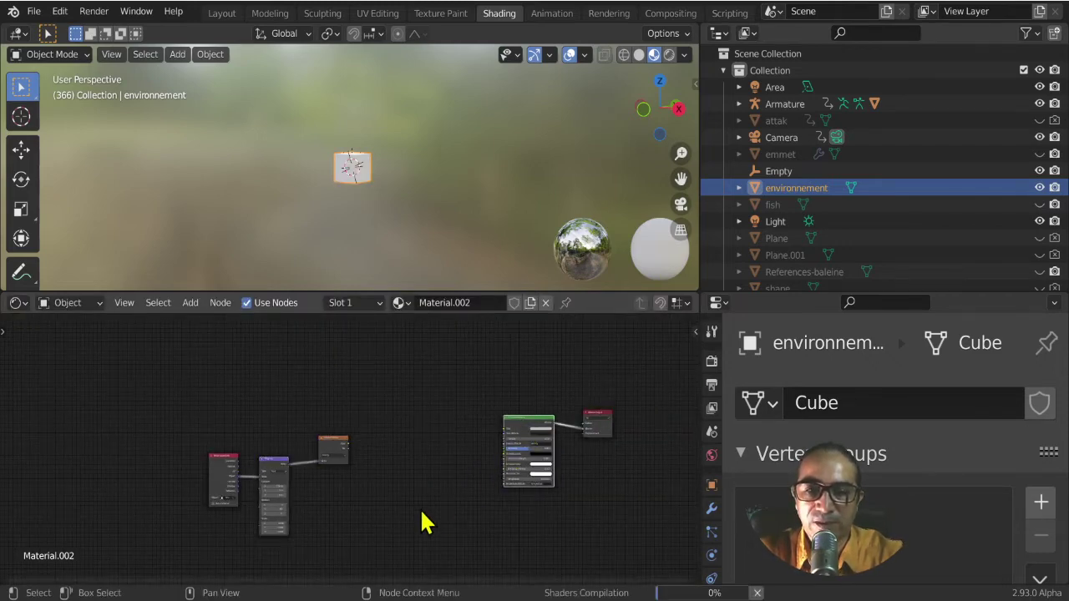
# - Move the Gradient Texture node further left and down, then bring up the Add menu
pyautogui.scroll(2, 362, 508)
pyautogui.scroll(1, 384, 485)
pyautogui.scroll(1, 384, 482)
pyautogui.scroll(2, 430, 448)
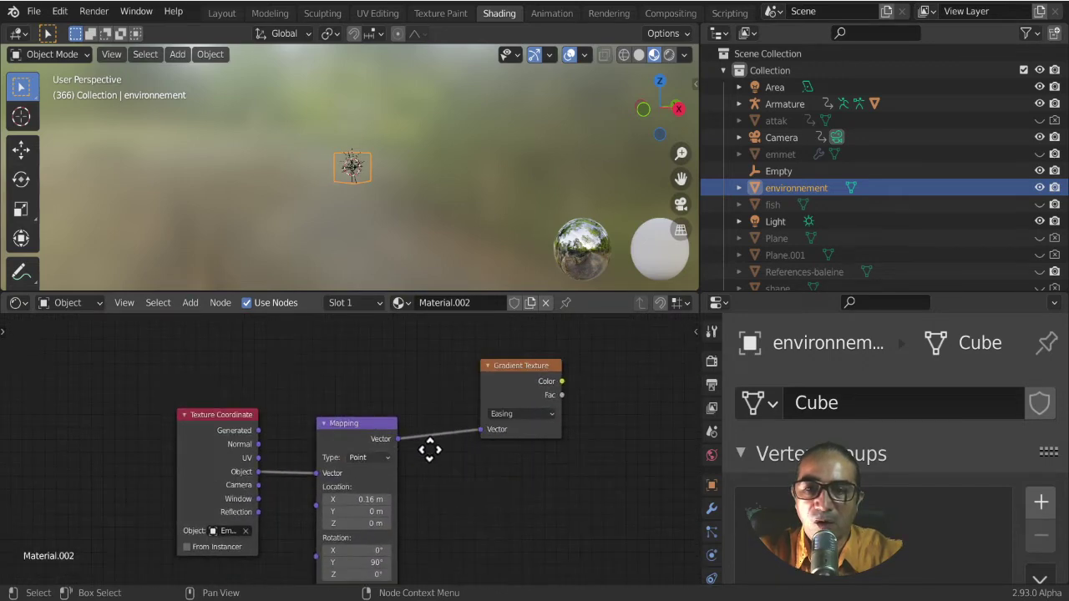
pyautogui.scroll(-2, 488, 434)
pyautogui.moveTo(494, 432); pyautogui.dragTo(473, 458, button='middle')
pyautogui.moveTo(473, 459); pyautogui.dragTo(451, 487)
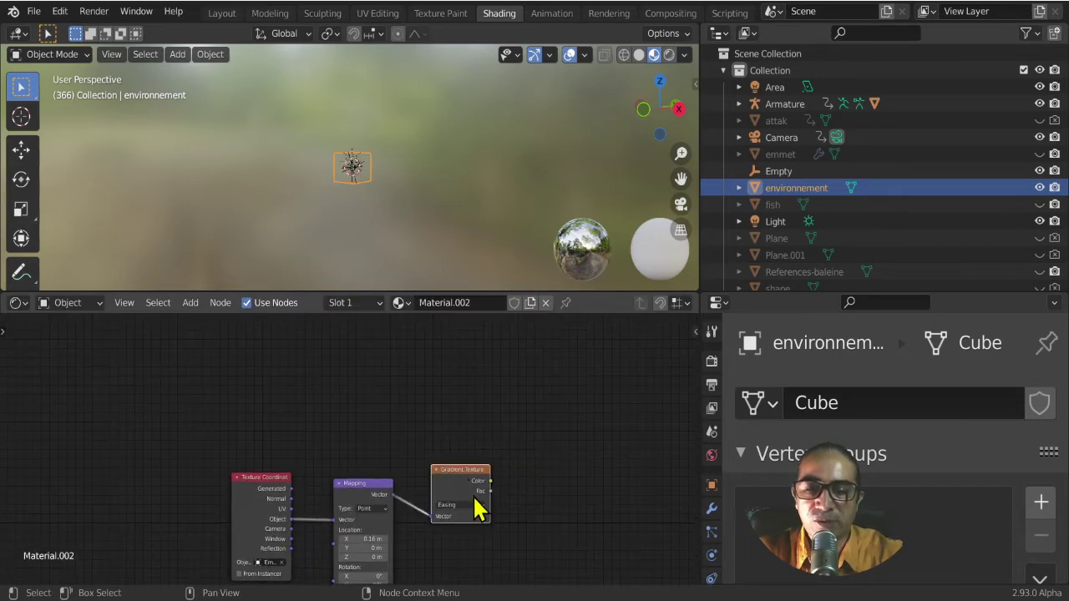
pyautogui.hotkey('shift', 'a')
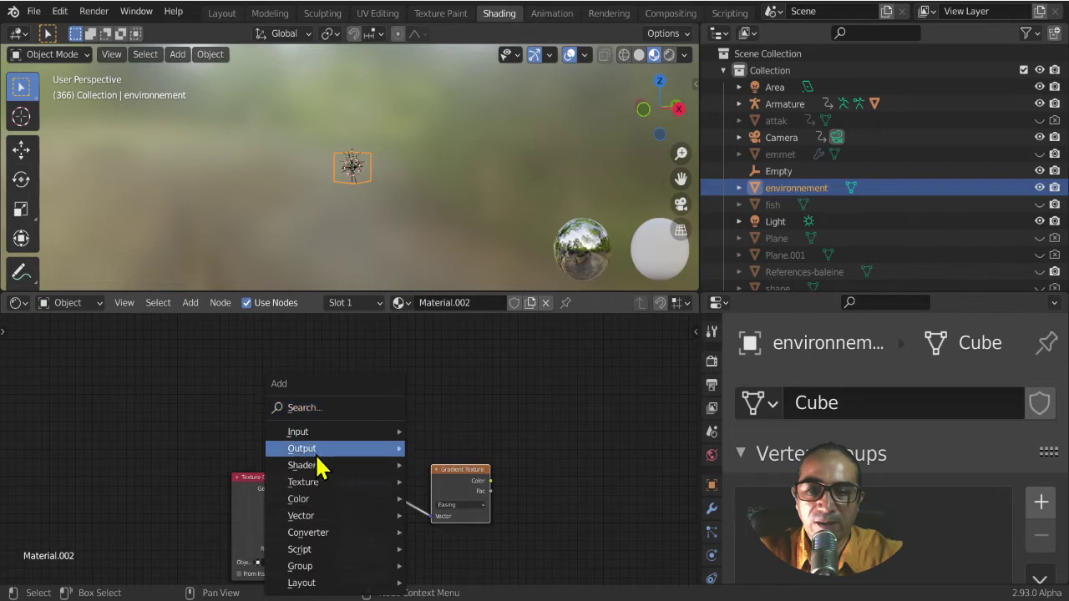
pyautogui.moveTo(302, 482)
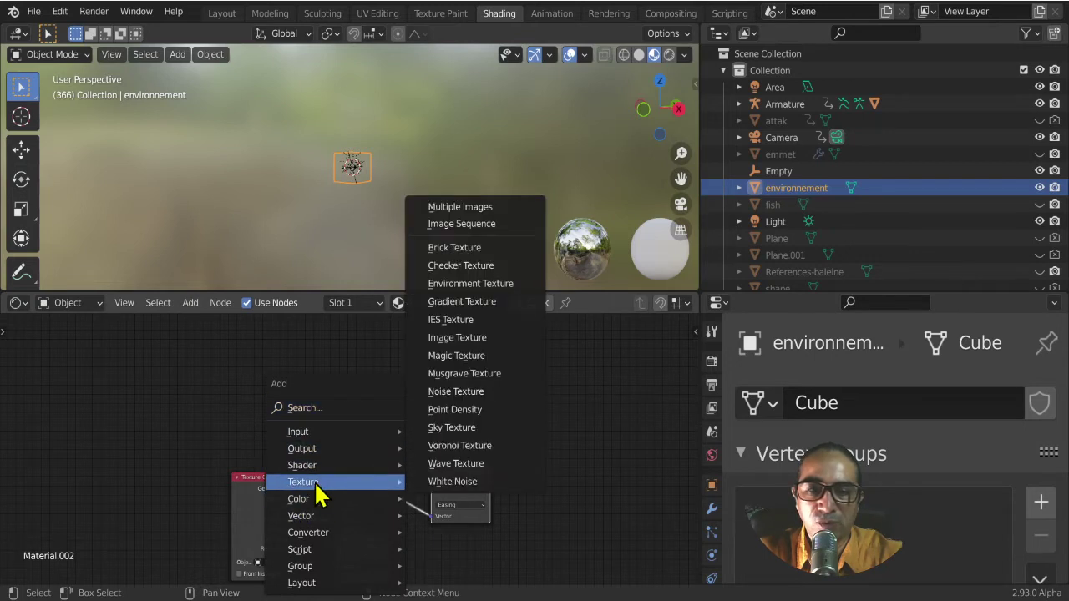
# - Add a Voronoi Texture node and place it above the Gradient Texture
pyautogui.click(484, 447)
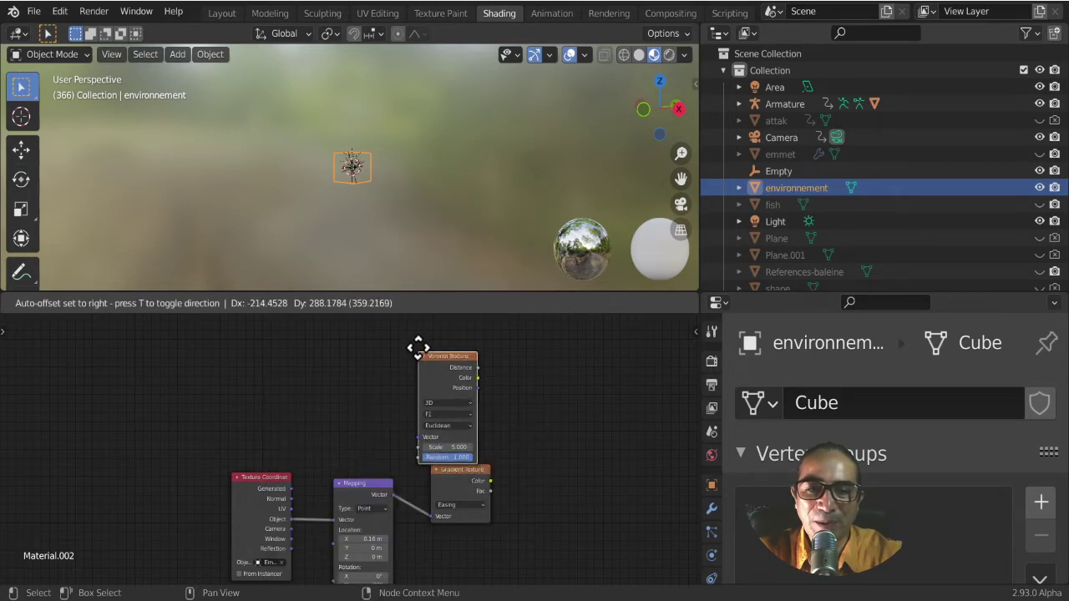
pyautogui.click(428, 338)
pyautogui.moveTo(559, 376); pyautogui.dragTo(480, 403, button='middle')
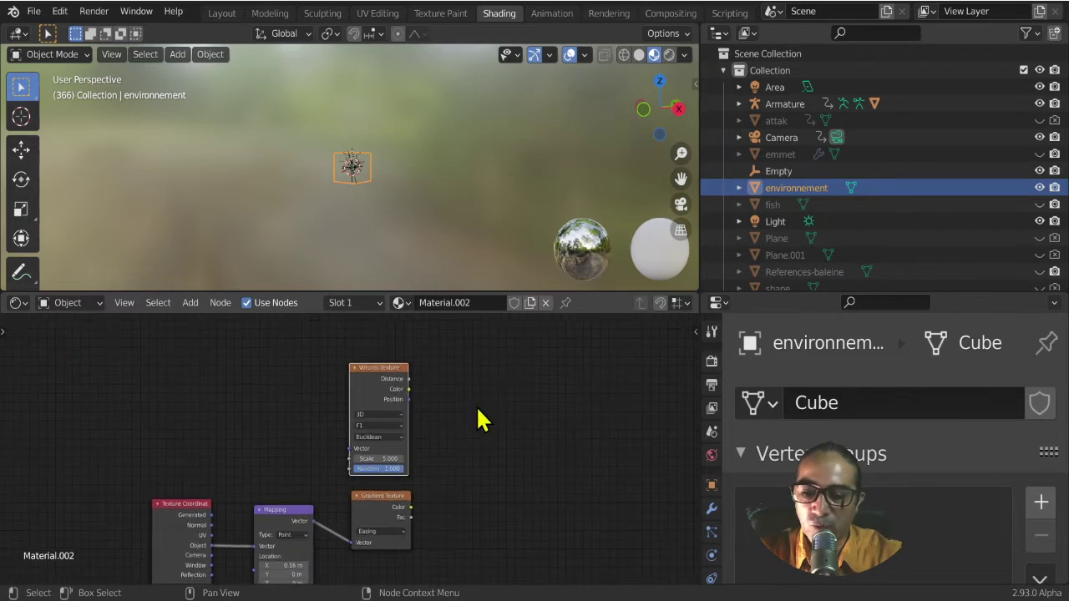
# - Preview the Voronoi Distance output on the material and inspect the spotted cube
pyautogui.keyDown('ctrl'); pyautogui.keyDown('shift'); pyautogui.click(389, 372); pyautogui.keyUp('shift'); pyautogui.keyUp('ctrl')
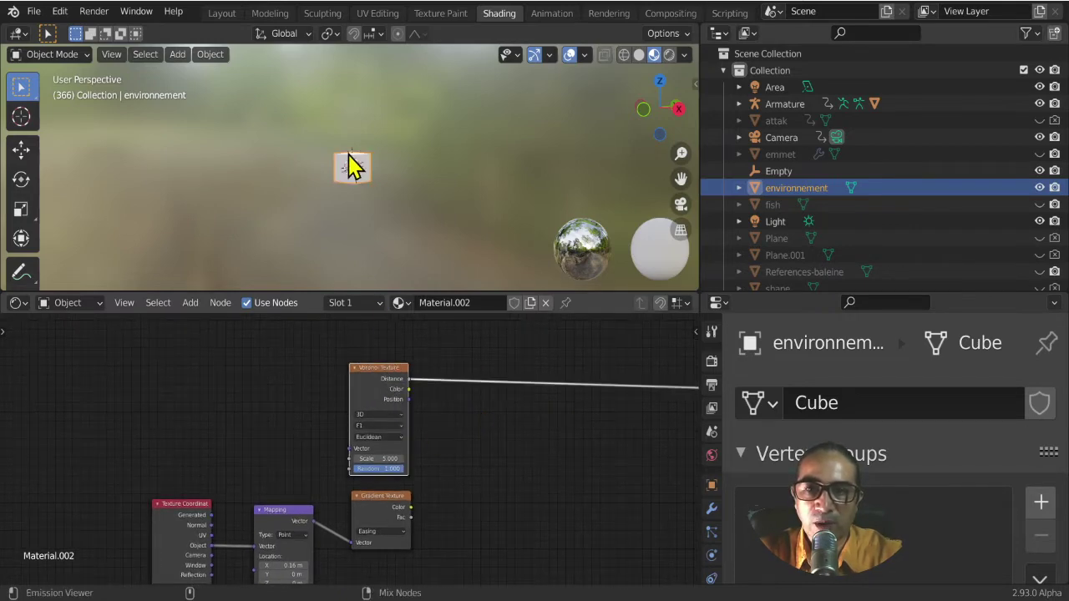
pyautogui.scroll(2, 408, 175)
pyautogui.scroll(3, 407, 176)
pyautogui.scroll(2, 392, 182)
pyautogui.moveTo(384, 186)
pyautogui.mouseDown(button='middle')
pyautogui.moveTo(346, 239)
pyautogui.moveTo(394, 203)
pyautogui.mouseUp(button='middle')
pyautogui.scroll(3, 412, 195)
pyautogui.scroll(-2, 422, 207)
pyautogui.scroll(-2, 423, 210)
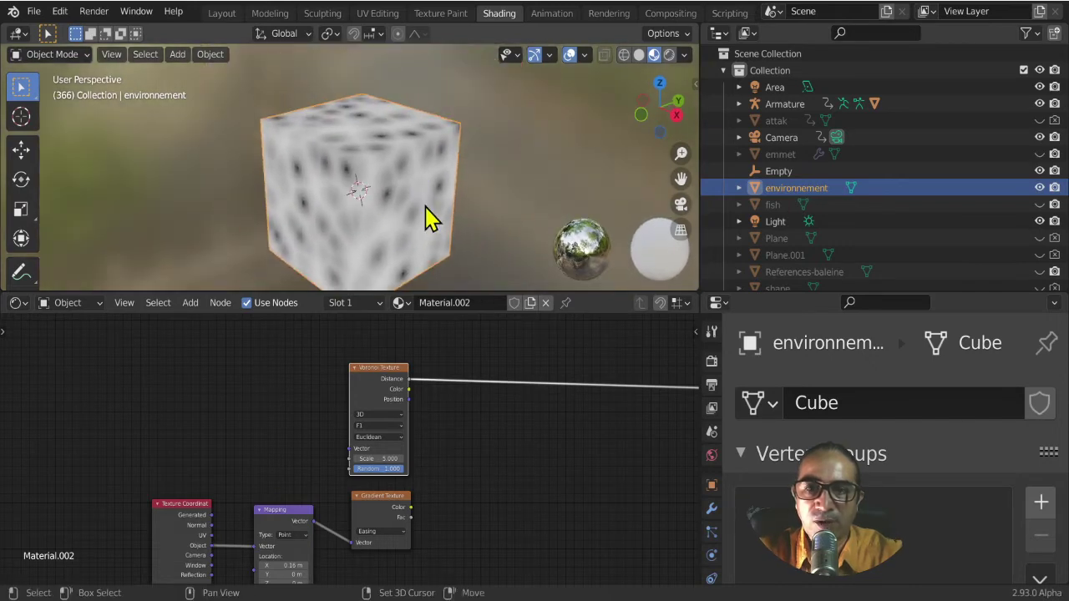
pyautogui.scroll(2, 420, 412)
pyautogui.scroll(2, 422, 422)
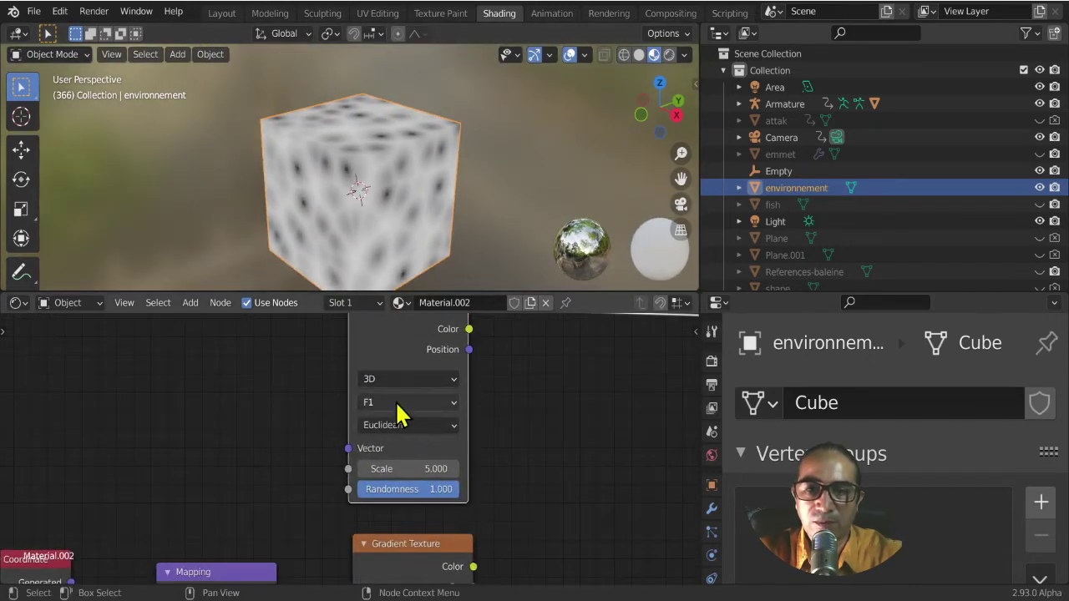
# - Make the Voronoi texture 2D and set its Scale to 4.910
pyautogui.click(402, 379)
pyautogui.click(389, 421)
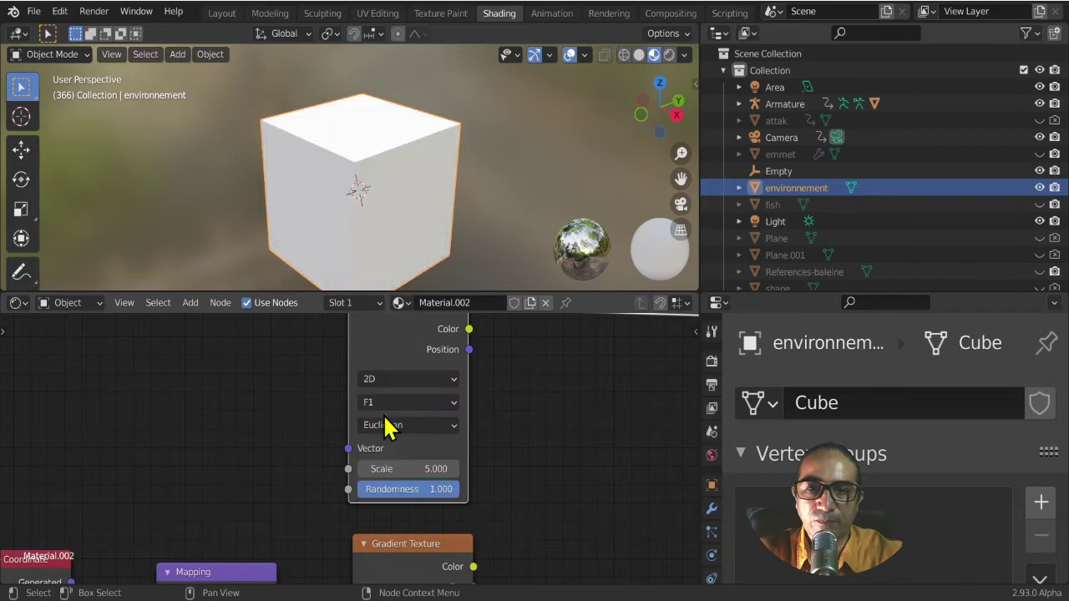
pyautogui.moveTo(330, 202)
pyautogui.mouseDown(button='middle')
pyautogui.moveTo(418, 159)
pyautogui.moveTo(386, 167)
pyautogui.moveTo(381, 284)
pyautogui.moveTo(358, 151)
pyautogui.moveTo(354, 172)
pyautogui.mouseUp(button='middle')
pyautogui.scroll(2, 418, 160)
pyautogui.moveTo(438, 468); pyautogui.dragTo(441, 477)
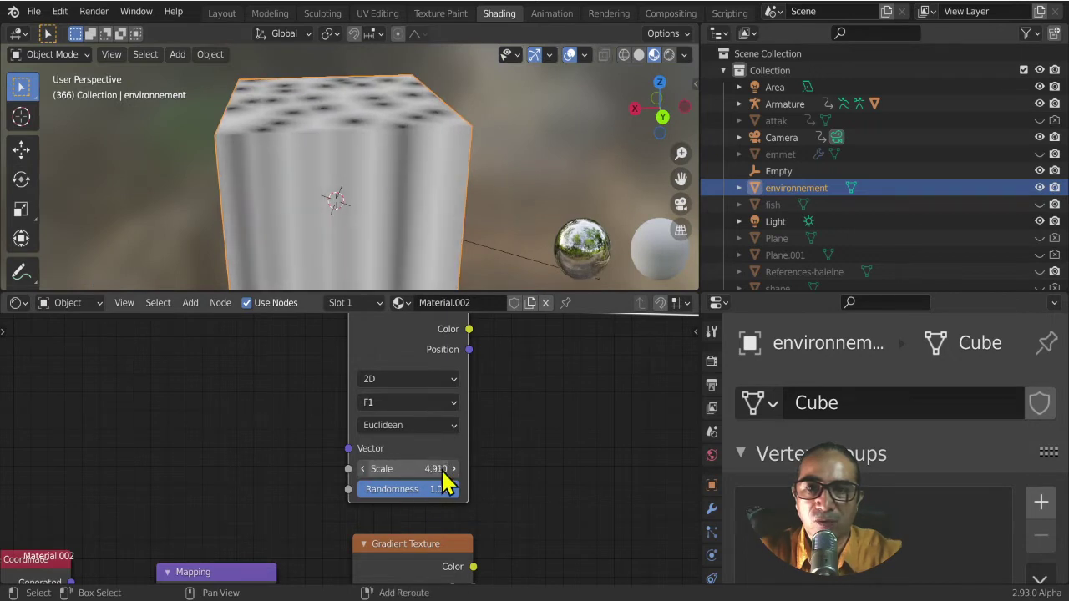
pyautogui.moveTo(392, 192)
pyautogui.mouseDown(button='middle')
pyautogui.moveTo(376, 150)
pyautogui.moveTo(334, 136)
pyautogui.mouseUp(button='middle')
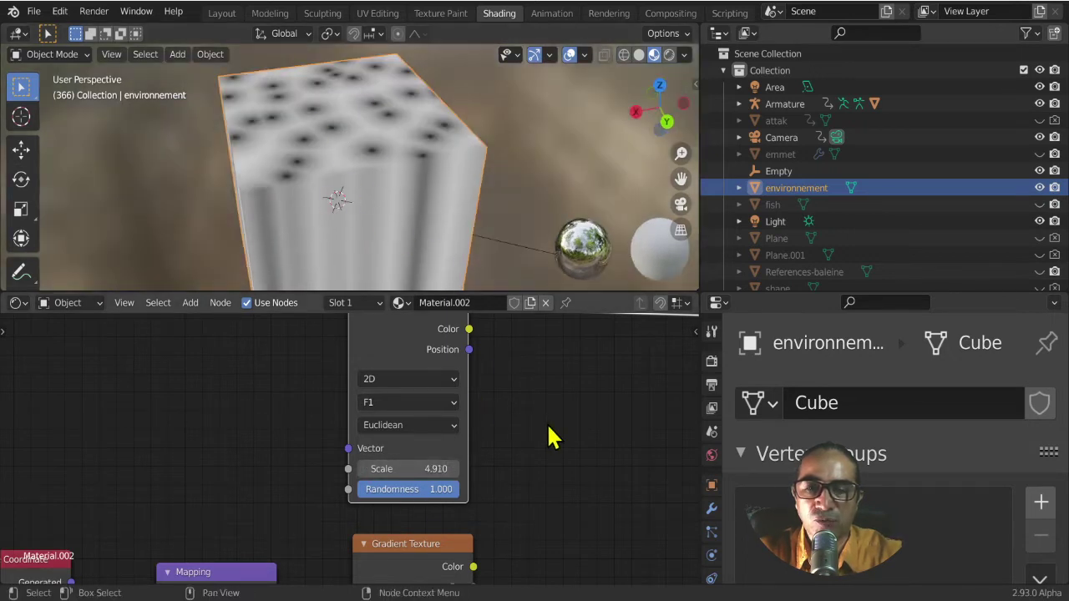
pyautogui.moveTo(488, 465); pyautogui.dragTo(488, 455, button='middle')
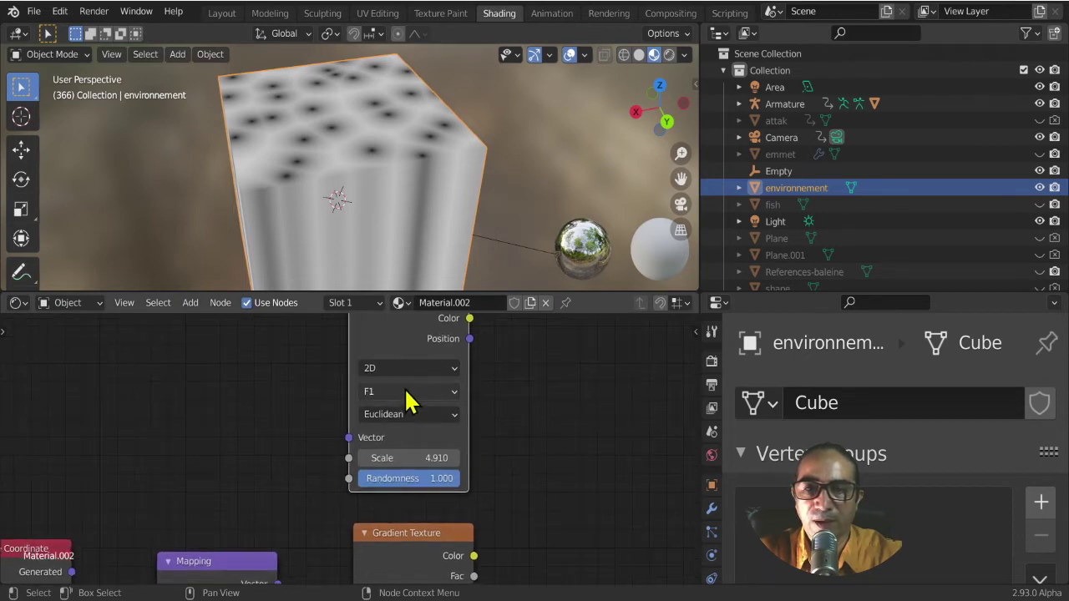
# - Try the F2 and Smooth F1 Voronoi features, returning to F1 in between
pyautogui.click(417, 415)
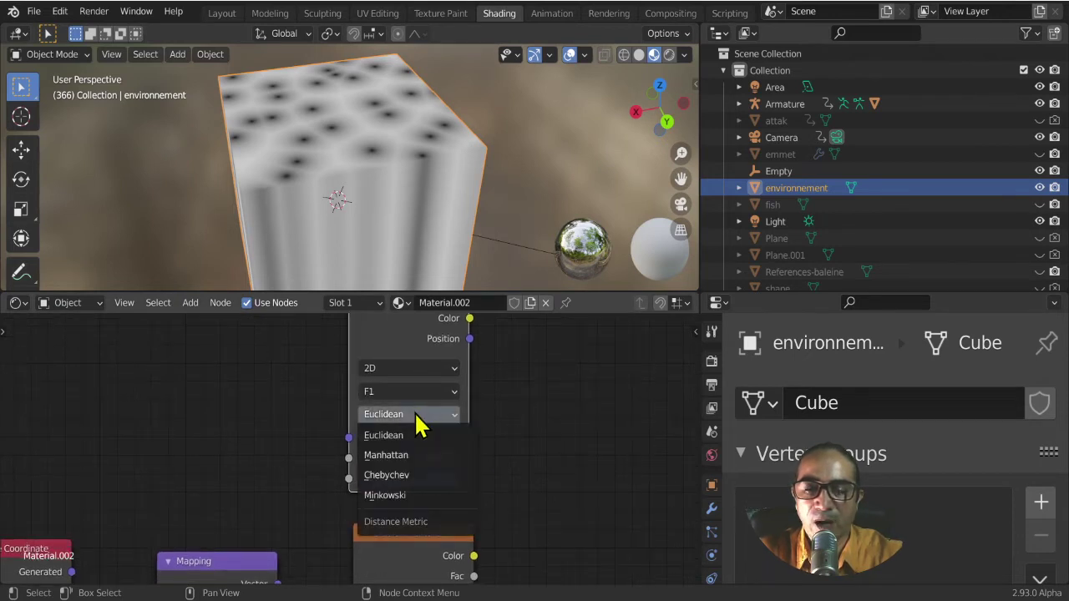
pyautogui.click(390, 393)
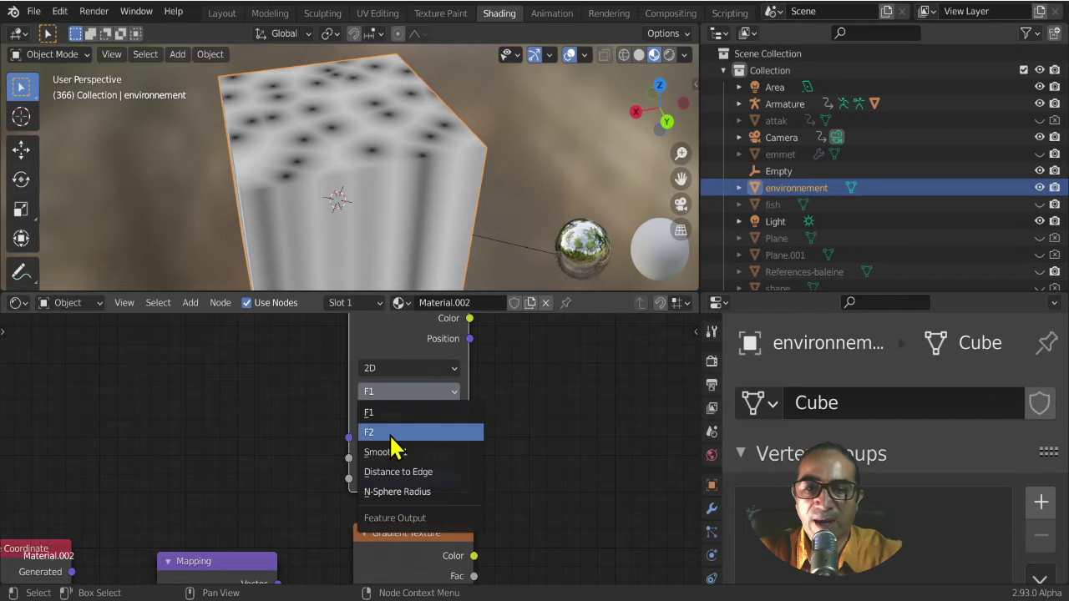
pyautogui.click(393, 434)
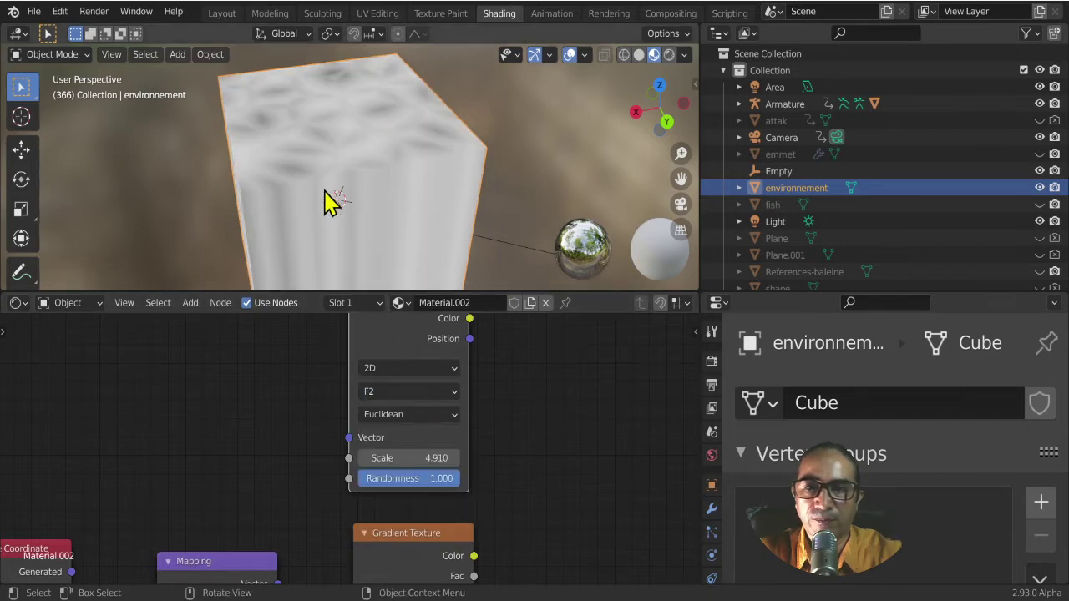
pyautogui.moveTo(330, 200); pyautogui.dragTo(338, 205, button='middle')
pyautogui.click(408, 392)
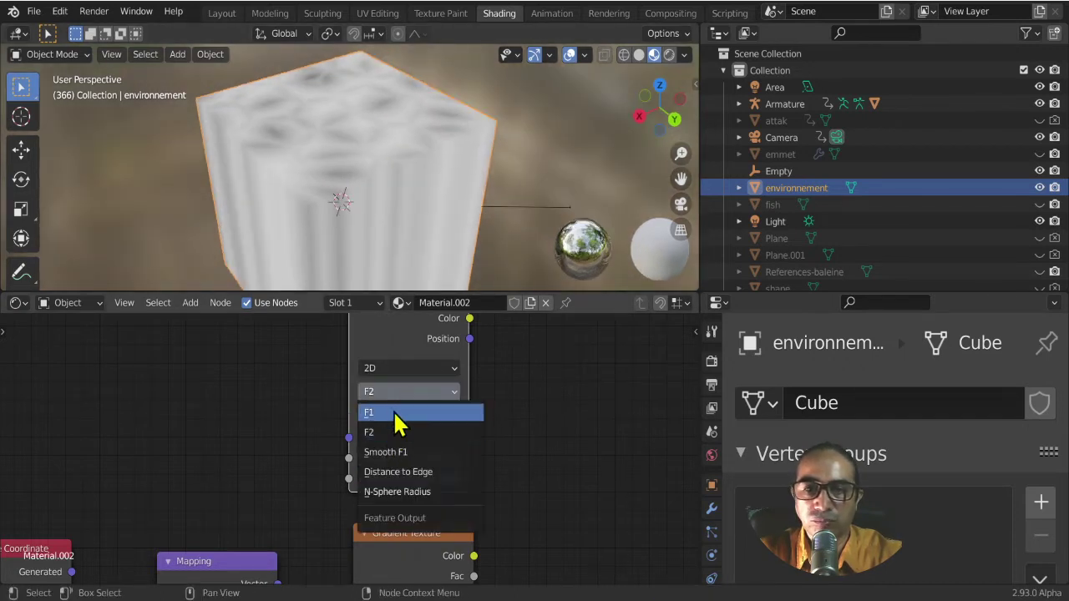
pyautogui.click(406, 413)
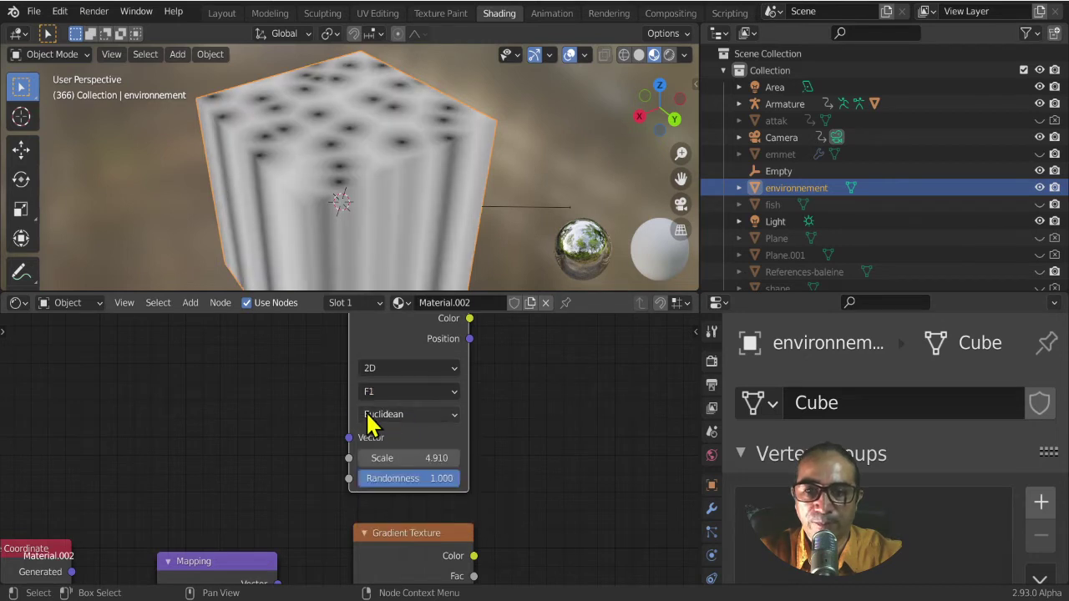
pyautogui.click(407, 391)
pyautogui.click(414, 458)
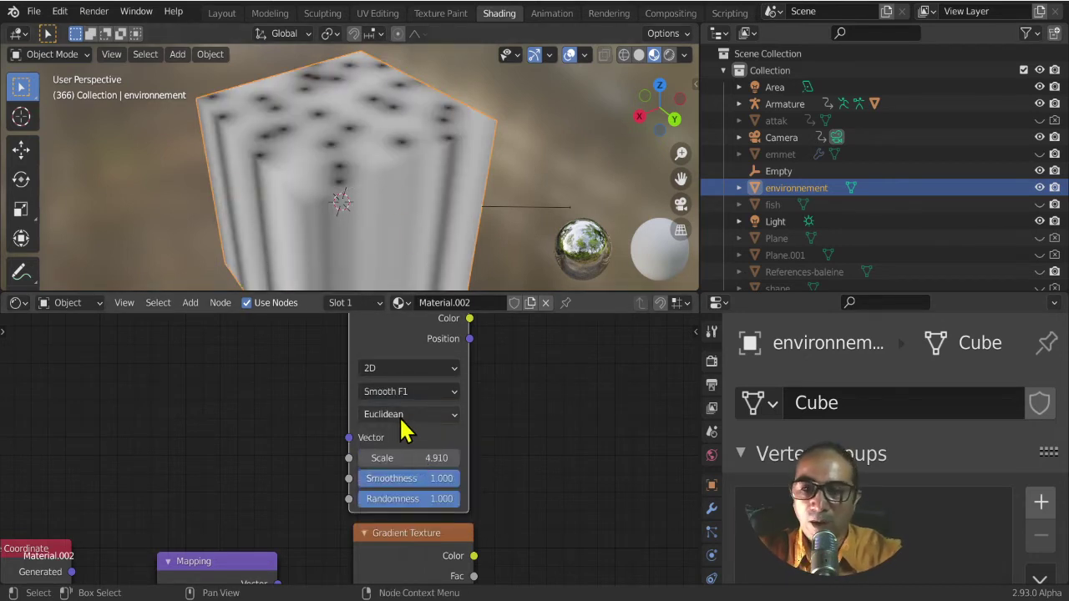
pyautogui.click(413, 402)
# - Return Voronoi to F1 and rearrange the Texture Coordinate, Voronoi and Mapping nodes
pyautogui.click(398, 412)
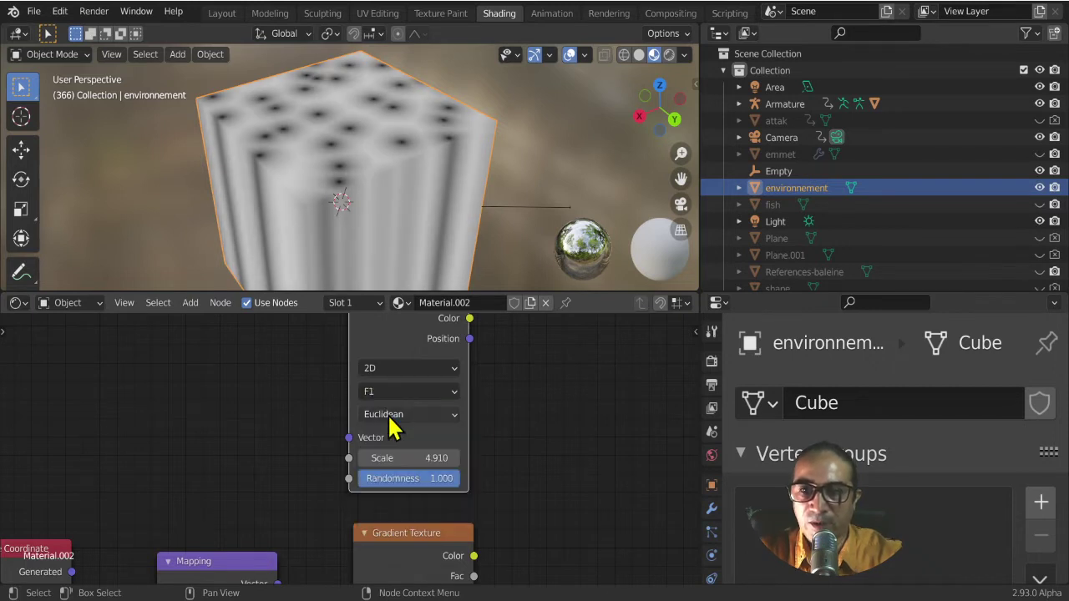
pyautogui.scroll(-2, 248, 424)
pyautogui.scroll(-1, 423, 405)
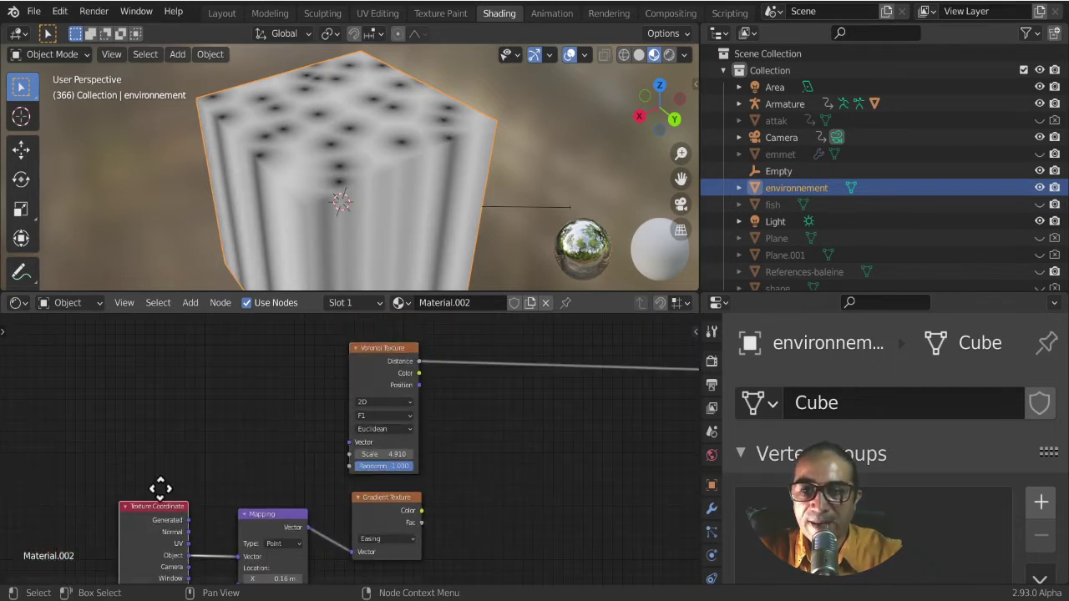
pyautogui.moveTo(159, 505); pyautogui.dragTo(179, 382)
pyautogui.moveTo(387, 355); pyautogui.dragTo(396, 341)
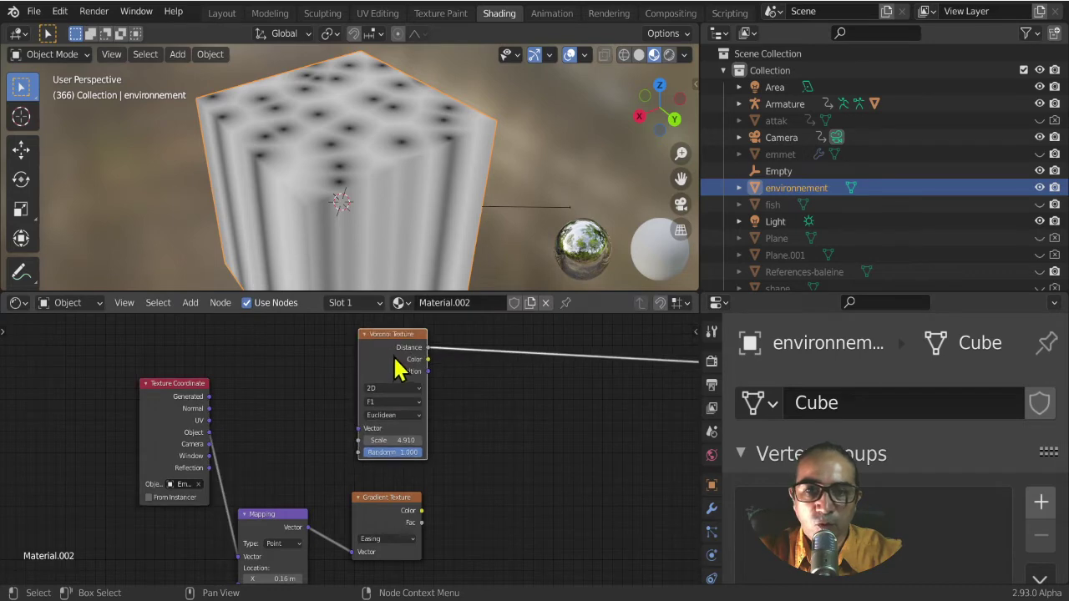
pyautogui.scroll(1, 250, 444)
pyautogui.scroll(1, 192, 444)
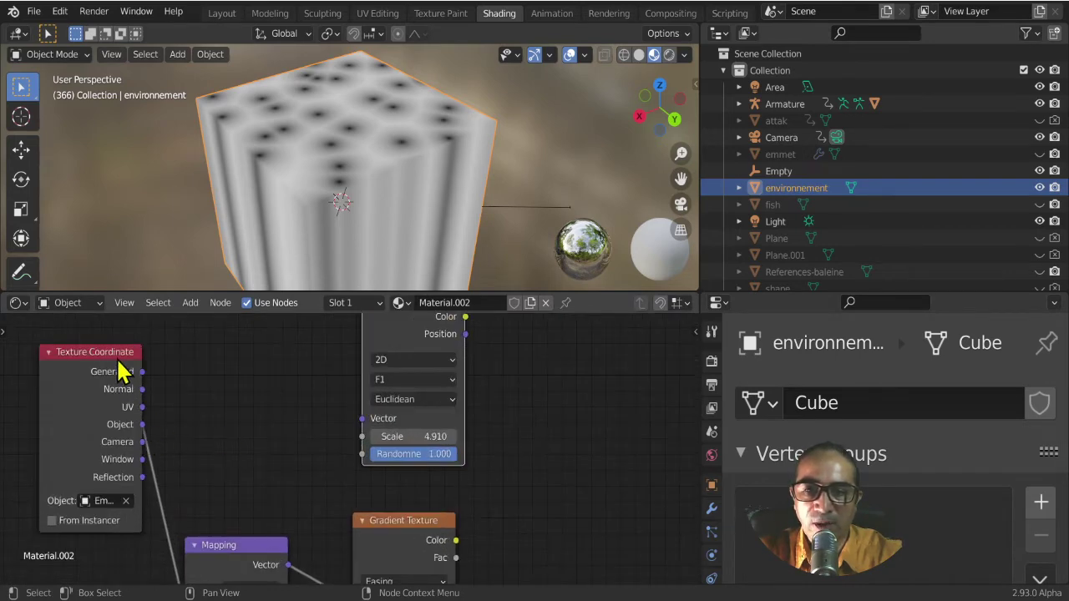
pyautogui.moveTo(121, 371); pyautogui.dragTo(102, 387)
pyautogui.moveTo(263, 545); pyautogui.dragTo(246, 375)
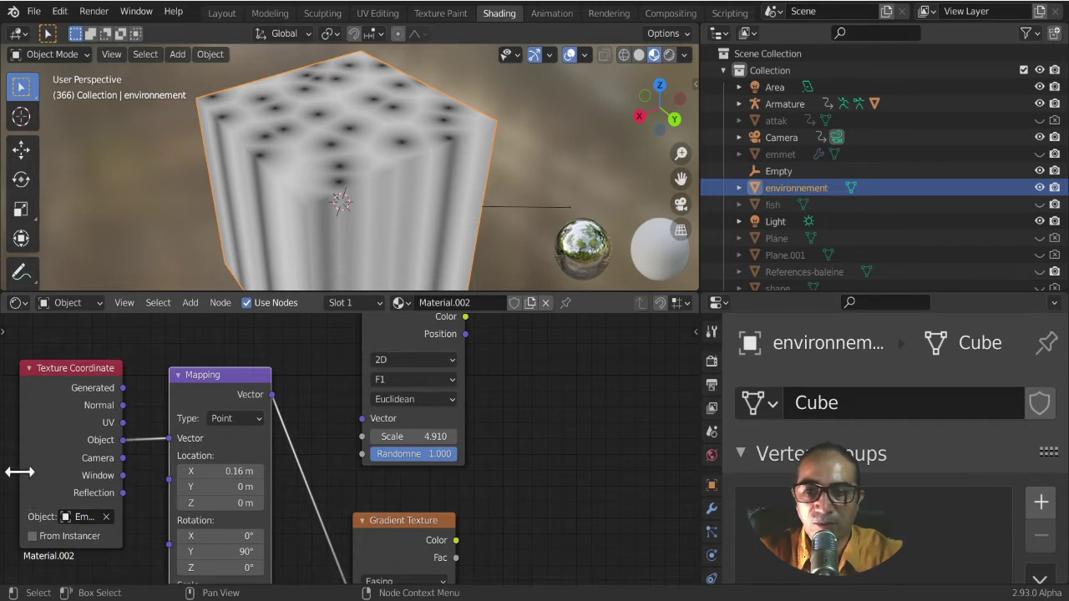
# - Widen the Texture Coordinate node to show Empty and shift it and Mapping further left
pyautogui.moveTo(25, 482); pyautogui.dragTo(12, 482)
pyautogui.moveTo(104, 387); pyautogui.dragTo(172, 380, button='middle')
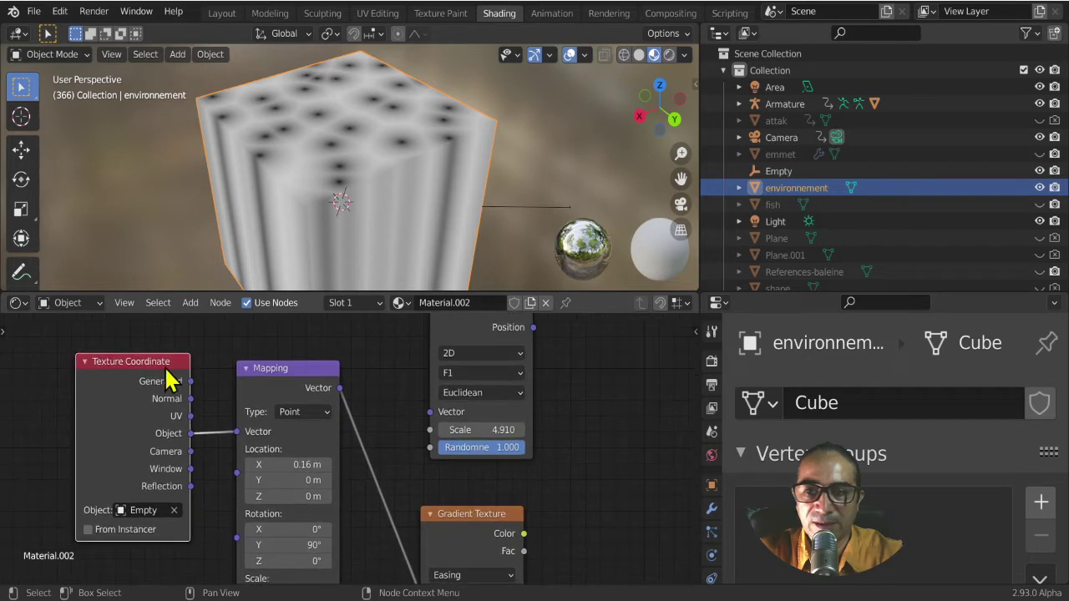
pyautogui.moveTo(130, 372); pyautogui.dragTo(84, 381)
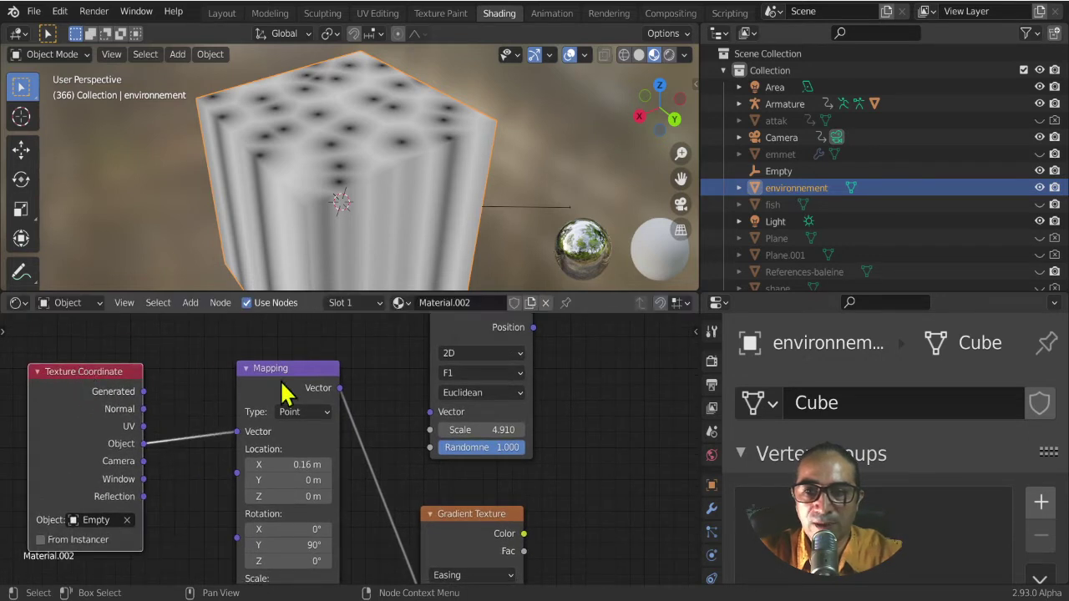
pyautogui.moveTo(284, 369)
pyautogui.mouseDown()
pyautogui.moveTo(205, 389)
pyautogui.moveTo(227, 397)
pyautogui.mouseUp()
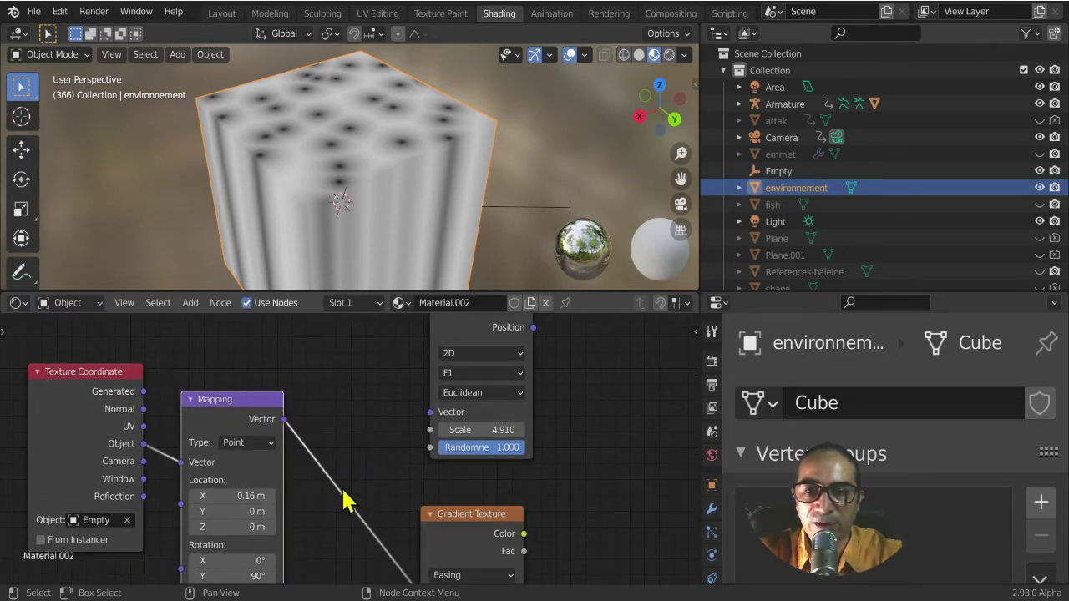
pyautogui.scroll(-2, 246, 430)
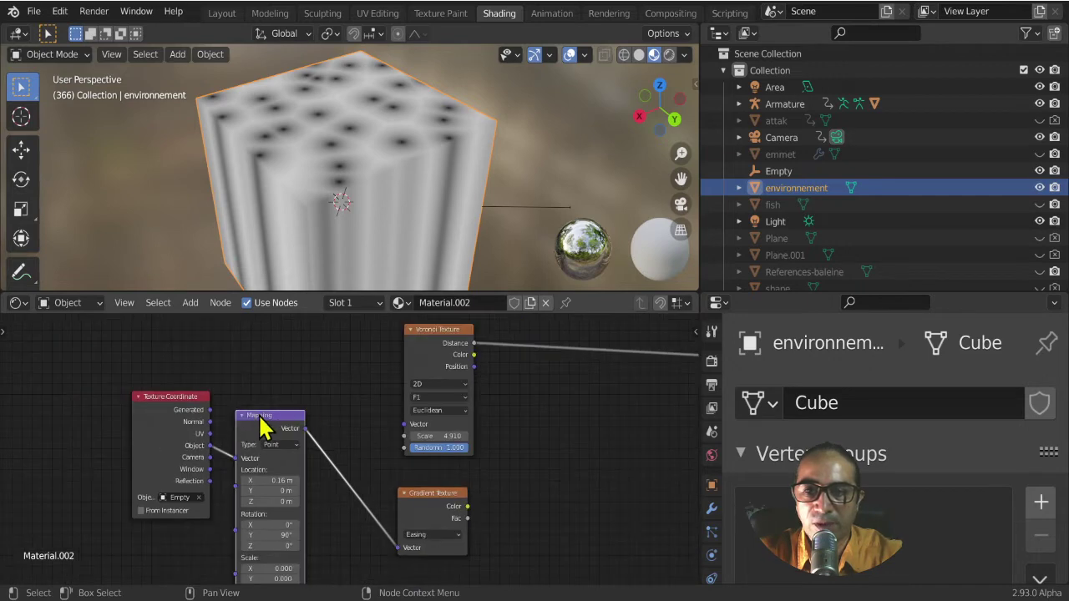
# - Collapse the existing Mapping node, move it lower, and add a second Mapping node
pyautogui.click(242, 415)
pyautogui.moveTo(274, 417); pyautogui.dragTo(292, 558)
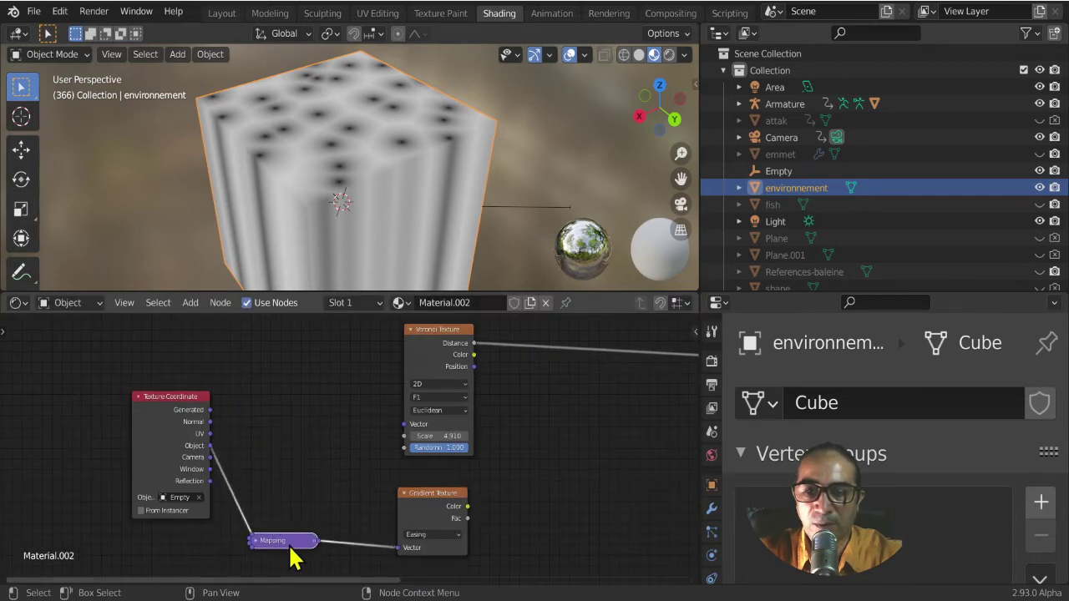
pyautogui.hotkey('shift', 'a')
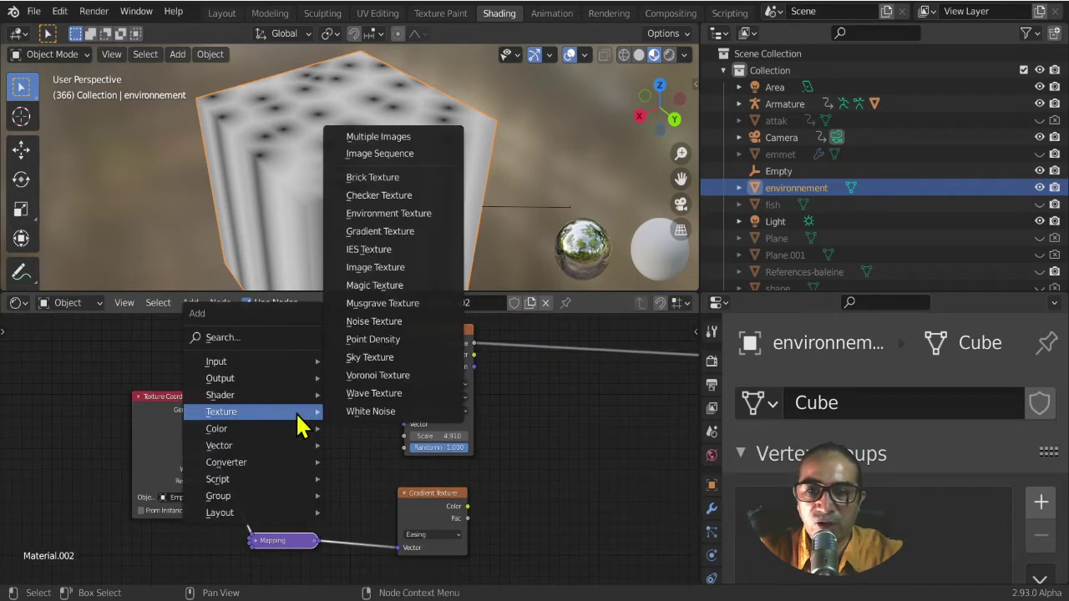
pyautogui.moveTo(219, 445)
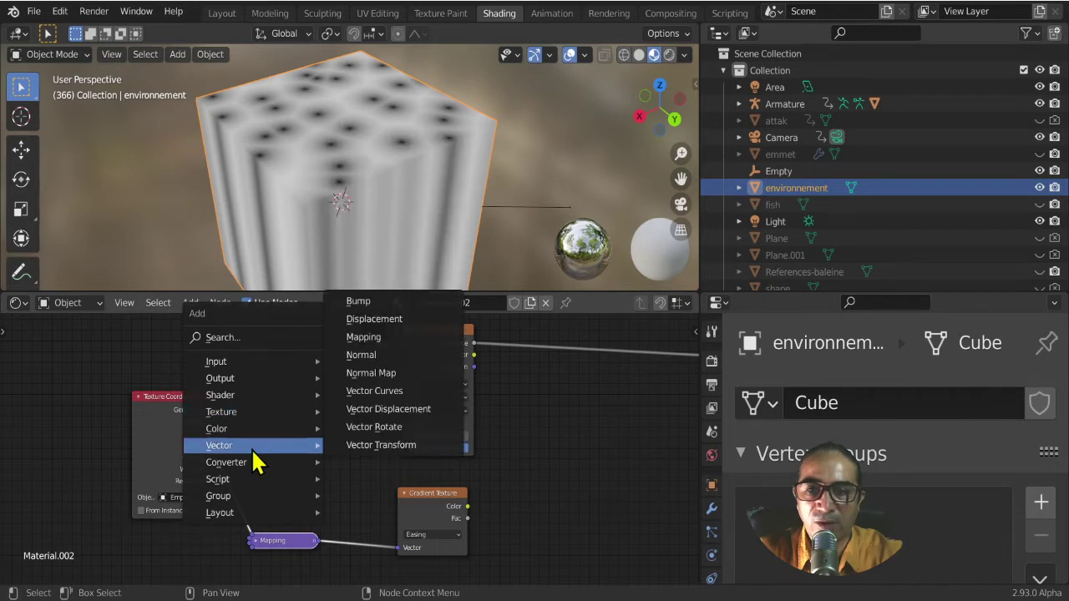
pyautogui.click(369, 338)
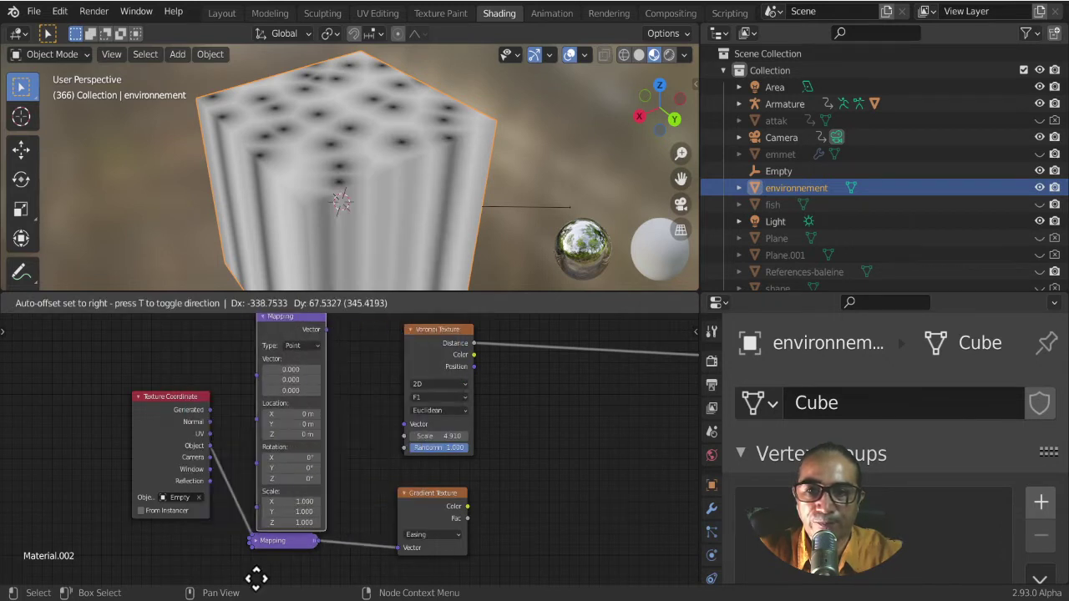
pyautogui.click(267, 572)
pyautogui.scroll(1, 234, 460)
pyautogui.scroll(1, 232, 496)
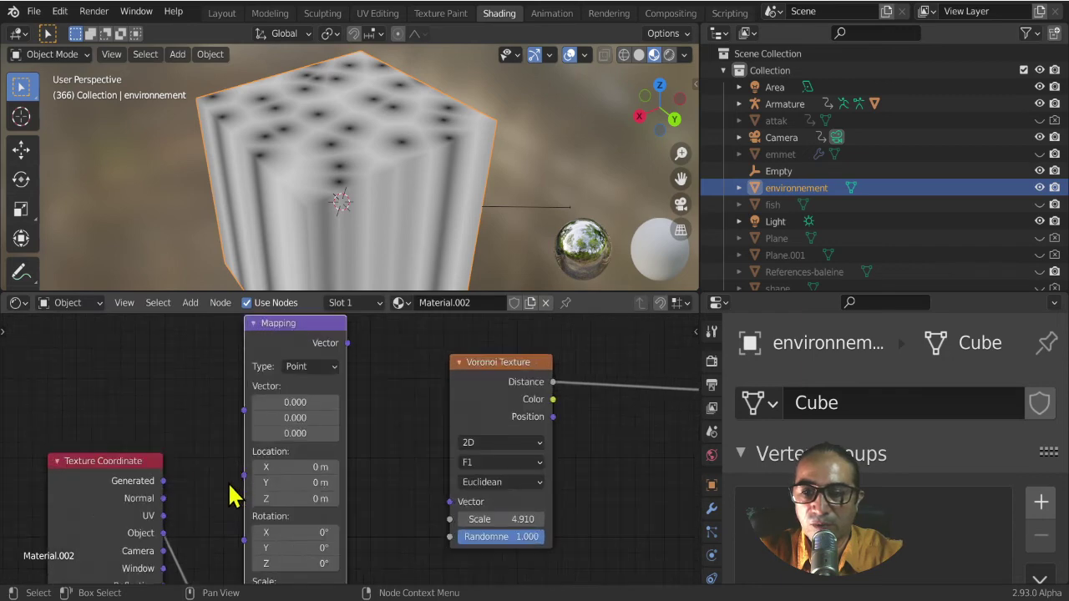
pyautogui.keyDown('shift'); pyautogui.scroll(-2, 150, 443); pyautogui.keyUp('shift')
pyautogui.scroll(2, 111, 454)
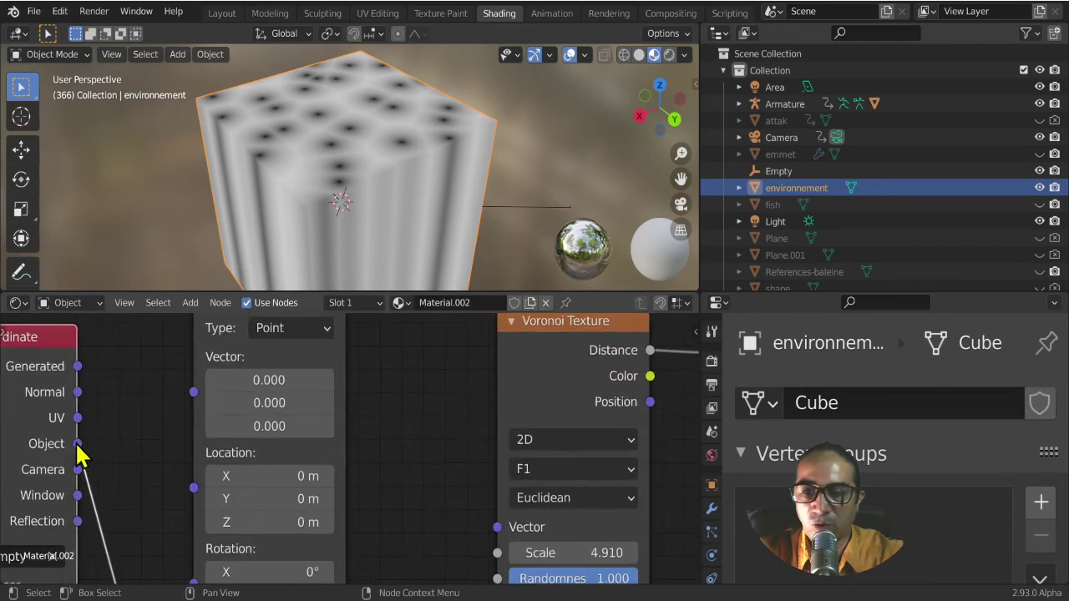
# - Link Texture Coordinate Object through the new Mapping node into the Voronoi Vector input
pyautogui.moveTo(77, 443); pyautogui.dragTo(193, 392)
pyautogui.moveTo(344, 405); pyautogui.dragTo(304, 478, button='middle')
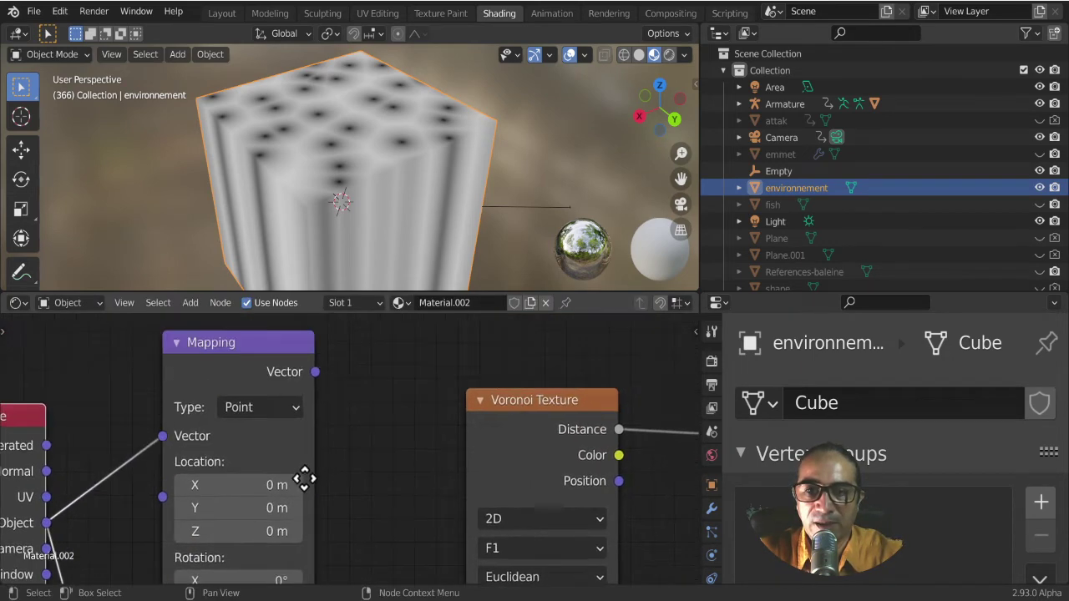
pyautogui.scroll(-2, 353, 501)
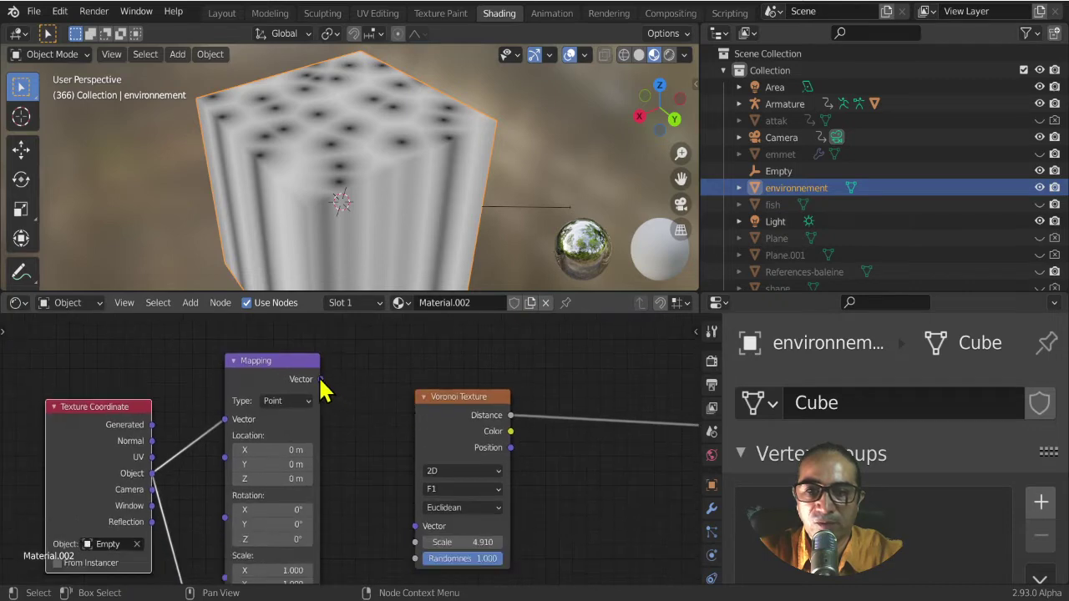
pyautogui.moveTo(320, 380)
pyautogui.mouseDown()
pyautogui.moveTo(377, 532)
pyautogui.moveTo(417, 527)
pyautogui.mouseUp()
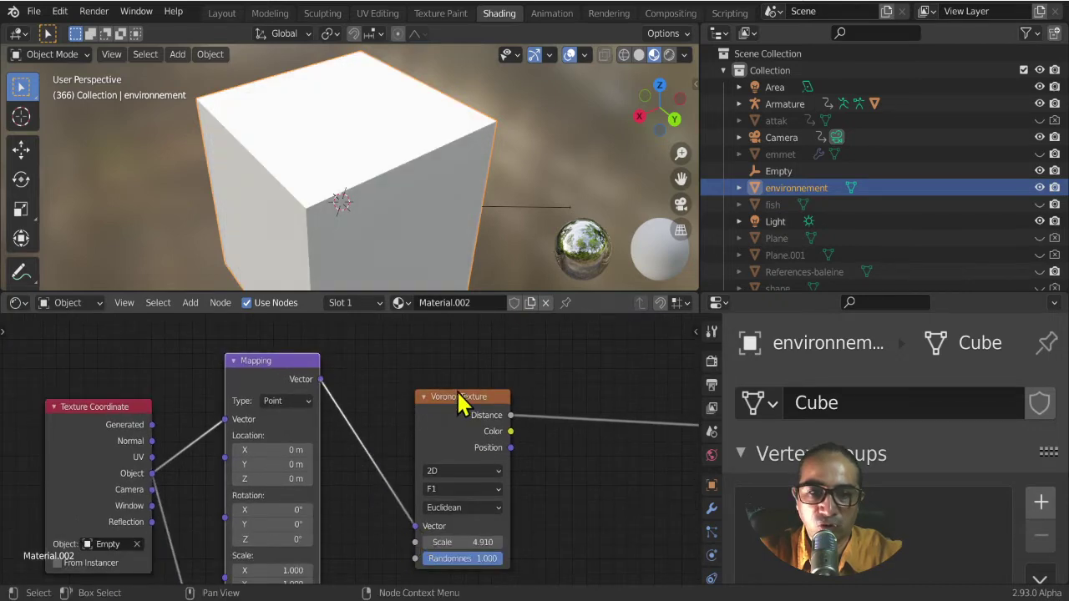
pyautogui.moveTo(461, 396); pyautogui.dragTo(489, 340)
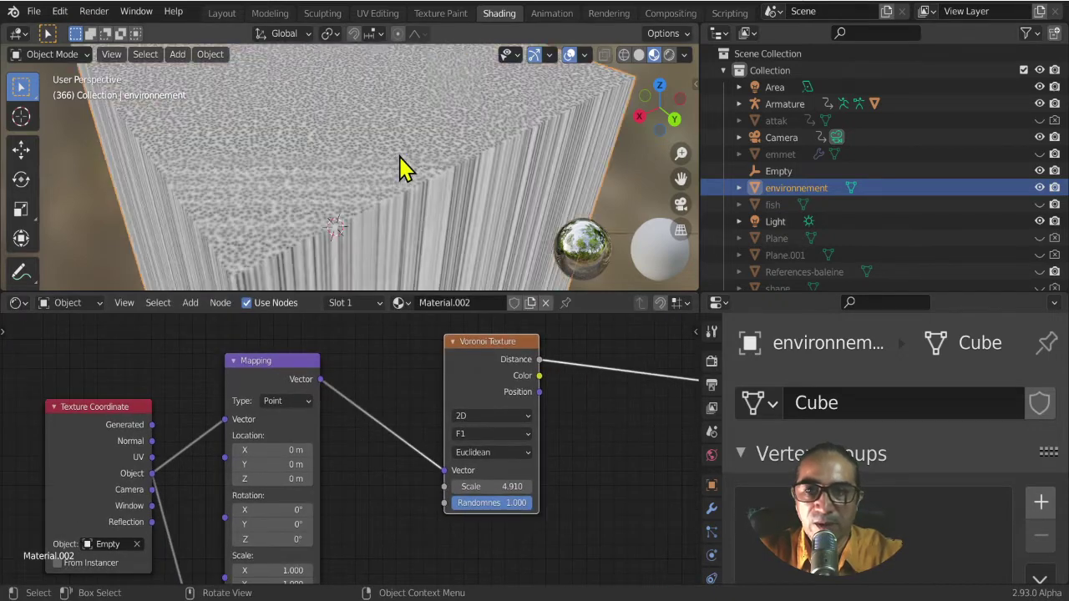
pyautogui.moveTo(398, 172); pyautogui.dragTo(375, 208, button='middle')
pyautogui.scroll(2, 337, 516)
pyautogui.moveTo(338, 516); pyautogui.dragTo(389, 398, button='middle')
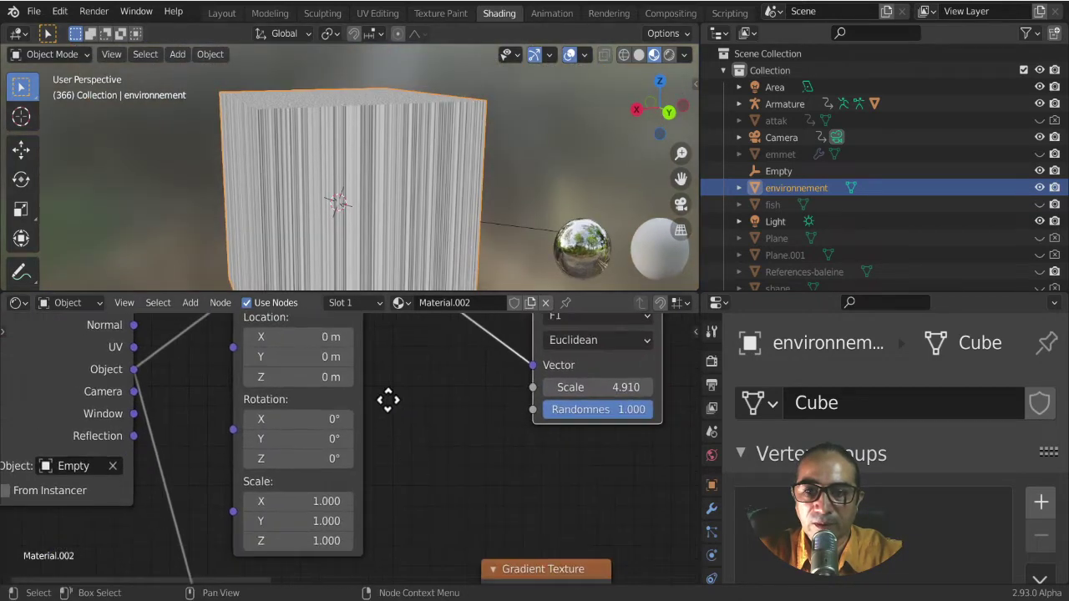
pyautogui.keyDown('shift'); pyautogui.scroll(-2, 376, 434); pyautogui.keyUp('shift')
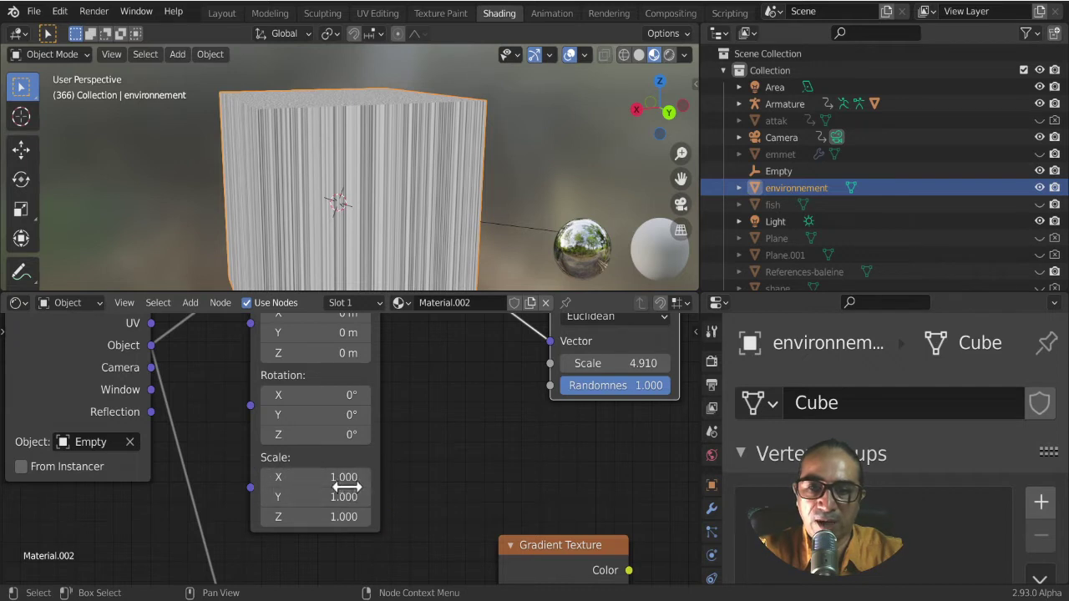
# - Set the new Mapping node's Scale X, Y and Z to 0.100
pyautogui.write('50')
pyautogui.press('Return')
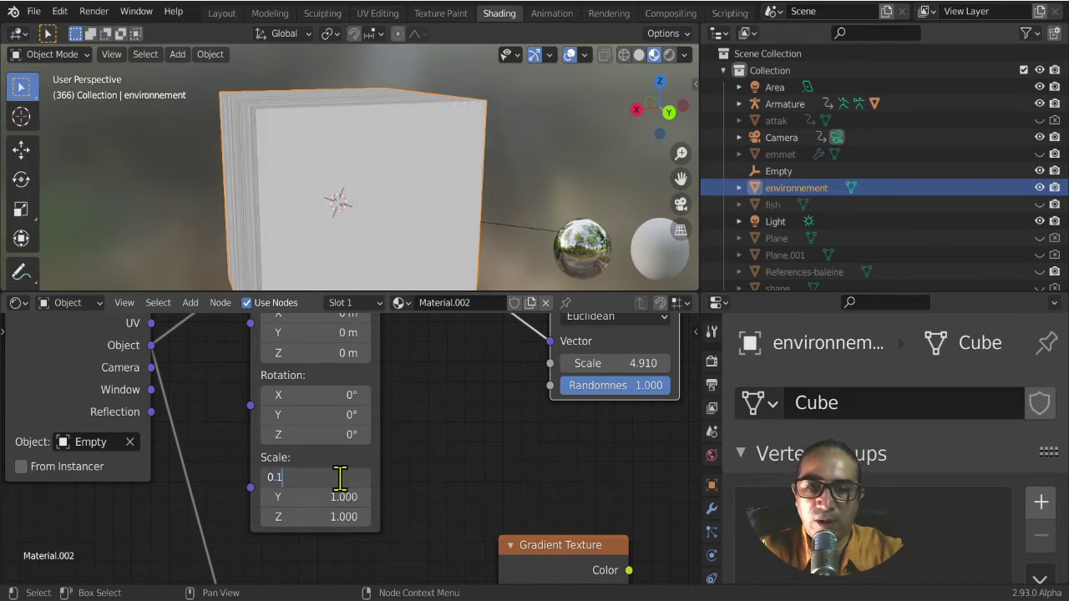
pyautogui.press('Return')
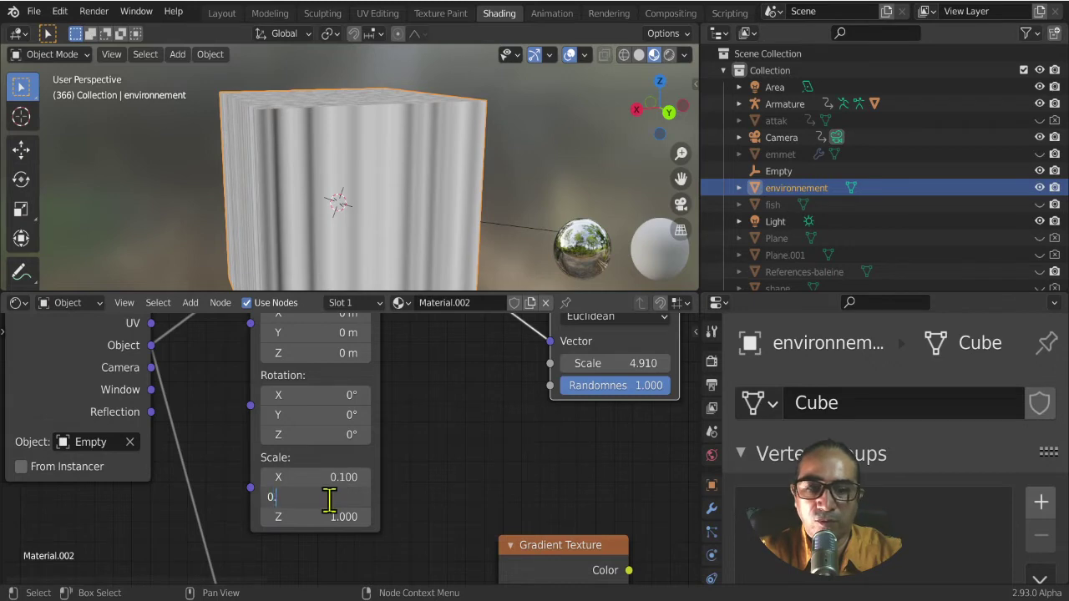
pyautogui.write('1')
pyautogui.press('Return')
pyautogui.click(333, 517)
pyautogui.write('0')
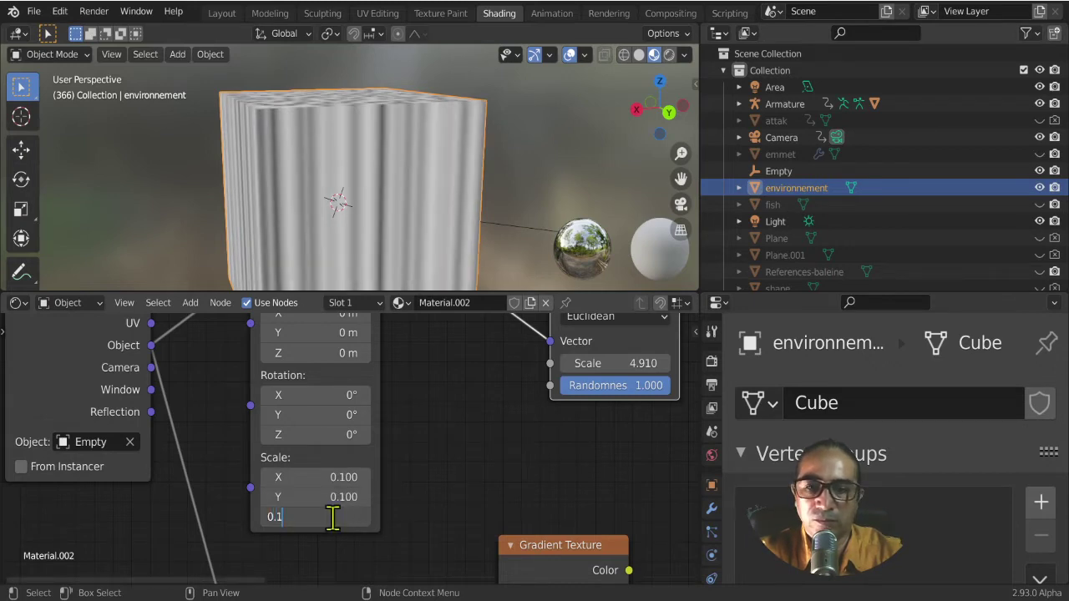
pyautogui.press('Return')
# - Raise the Voronoi Texture Scale to 5.140
pyautogui.moveTo(382, 162)
pyautogui.mouseDown(button='middle')
pyautogui.moveTo(381, 179)
pyautogui.moveTo(329, 160)
pyautogui.moveTo(316, 194)
pyautogui.moveTo(322, 208)
pyautogui.moveTo(354, 202)
pyautogui.moveTo(373, 182)
pyautogui.mouseUp(button='middle')
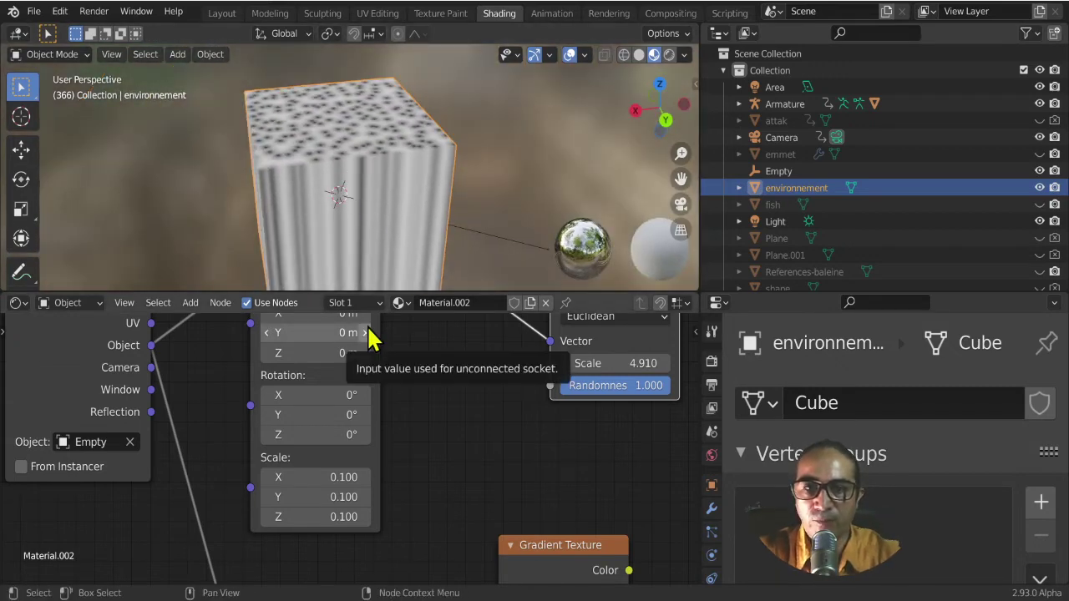
pyautogui.moveTo(632, 362); pyautogui.dragTo(358, 465, button='middle')
pyautogui.scroll(-3, 441, 465)
pyautogui.scroll(1, 404, 486)
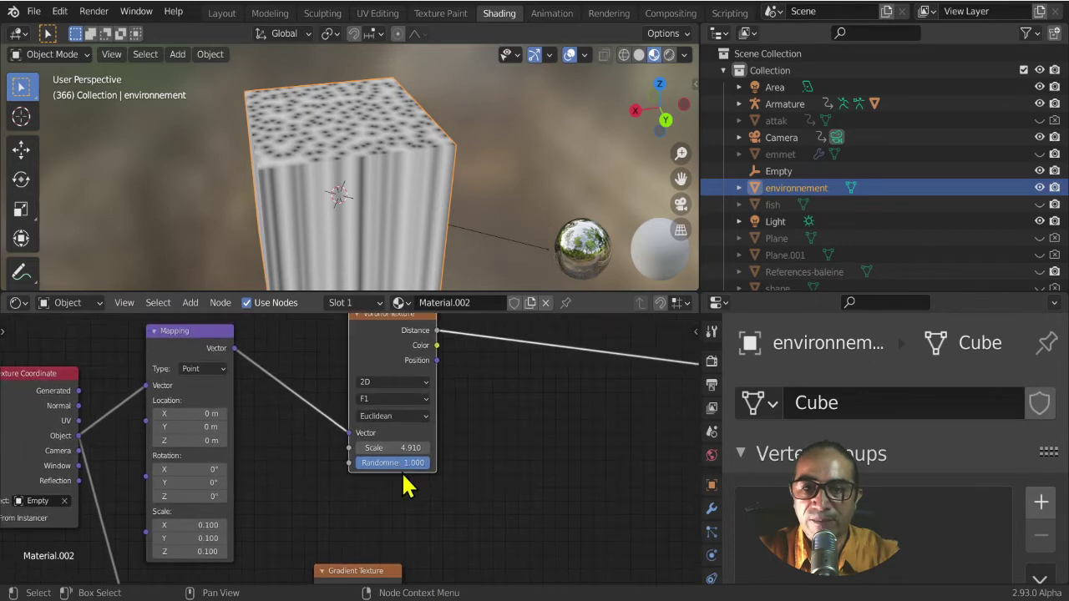
pyautogui.scroll(2, 403, 486)
pyautogui.moveTo(413, 446); pyautogui.dragTo(443, 447)
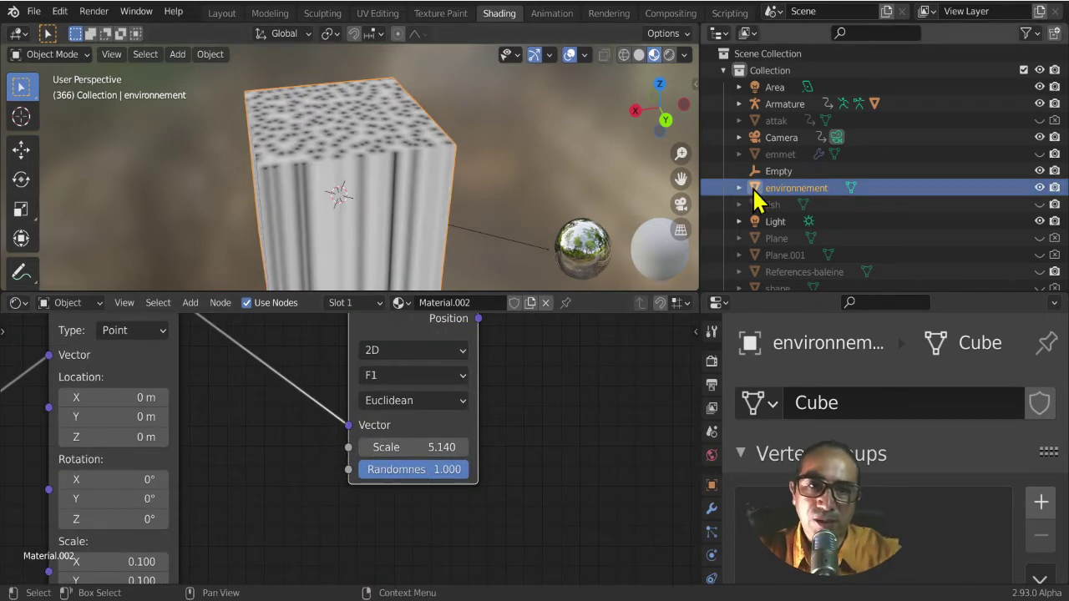
# - Rotate the Empty twice so the Voronoi pattern it drives turns on the cube
pyautogui.click(779, 173)
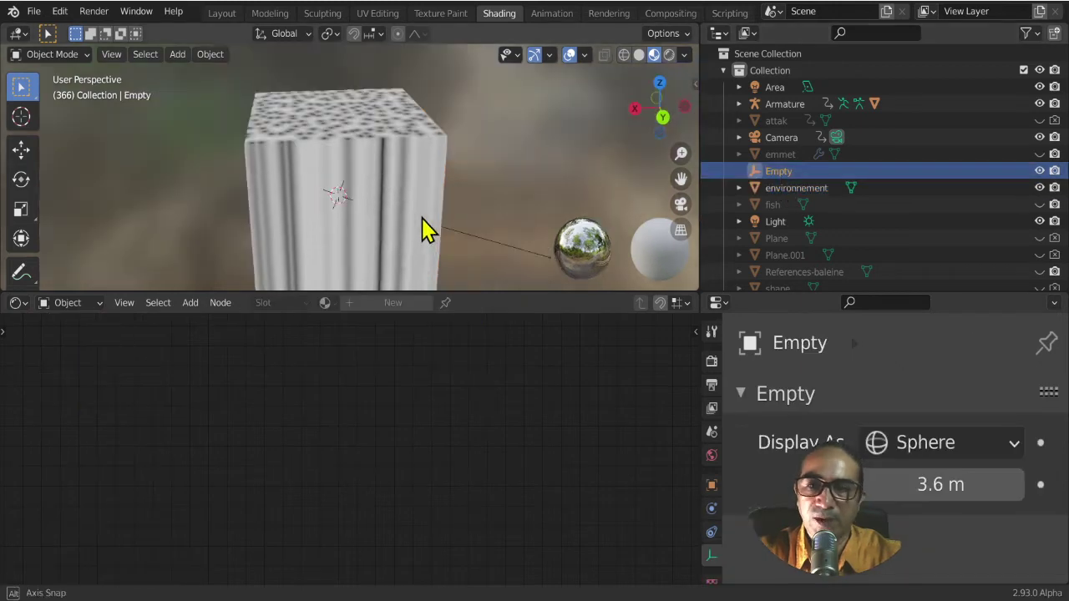
pyautogui.press('r')
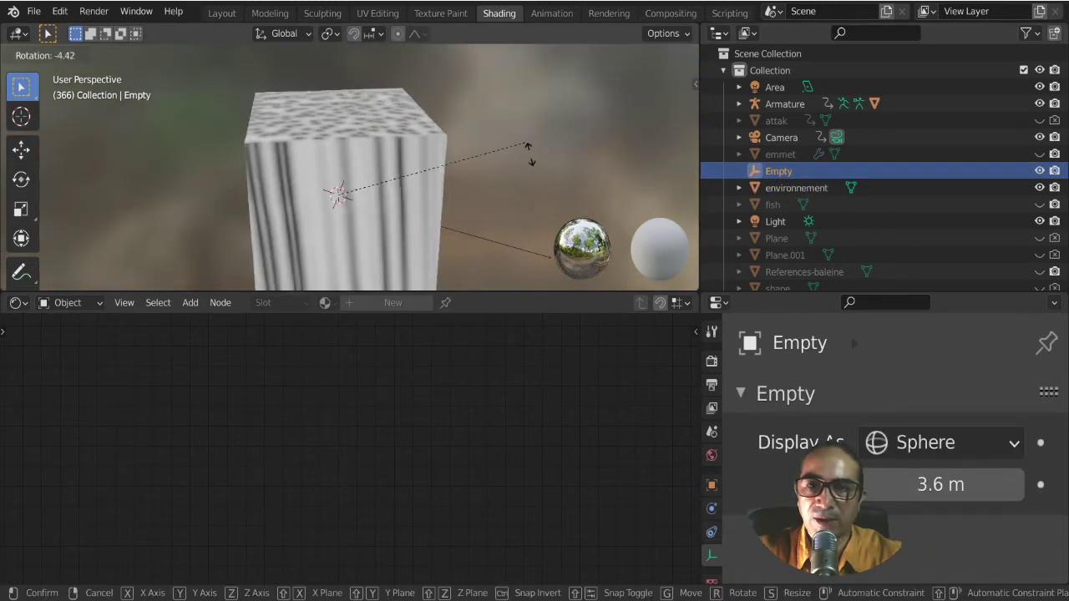
pyautogui.click(526, 195)
pyautogui.press('r')
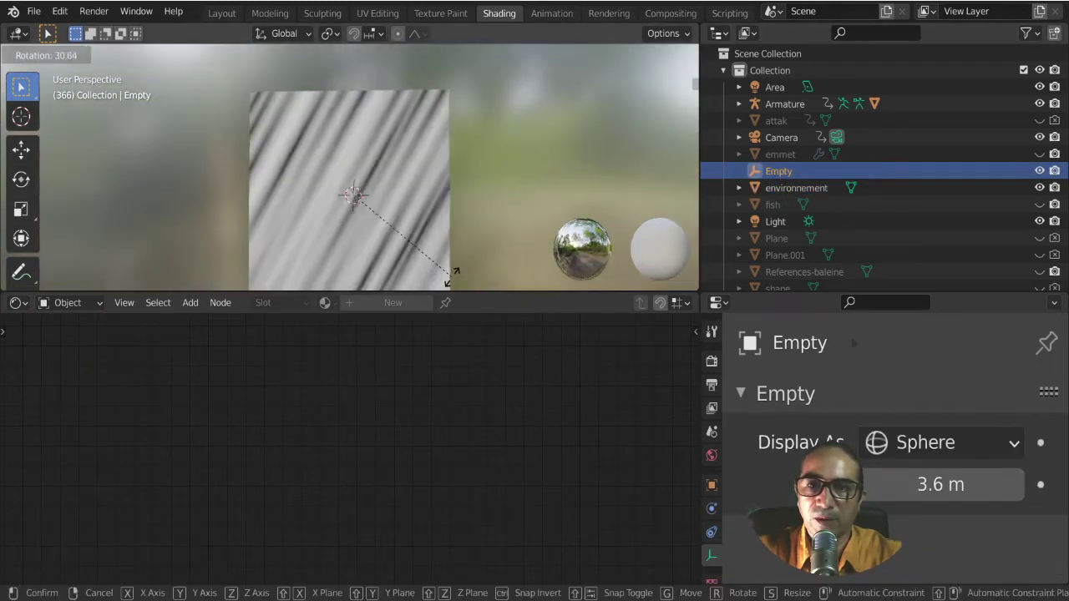
pyautogui.click(489, 195)
pyautogui.moveTo(329, 233); pyautogui.dragTo(380, 232, button='middle')
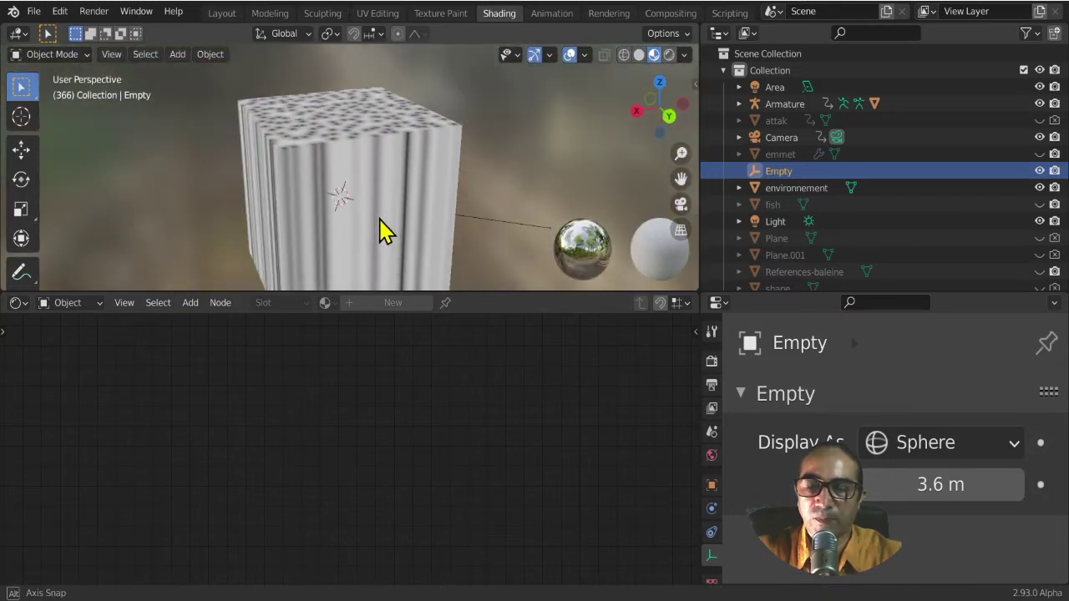
# - Preview the Gradient Texture on the environnement cube, then switch back to the Voronoi Distance output
pyautogui.click(400, 161)
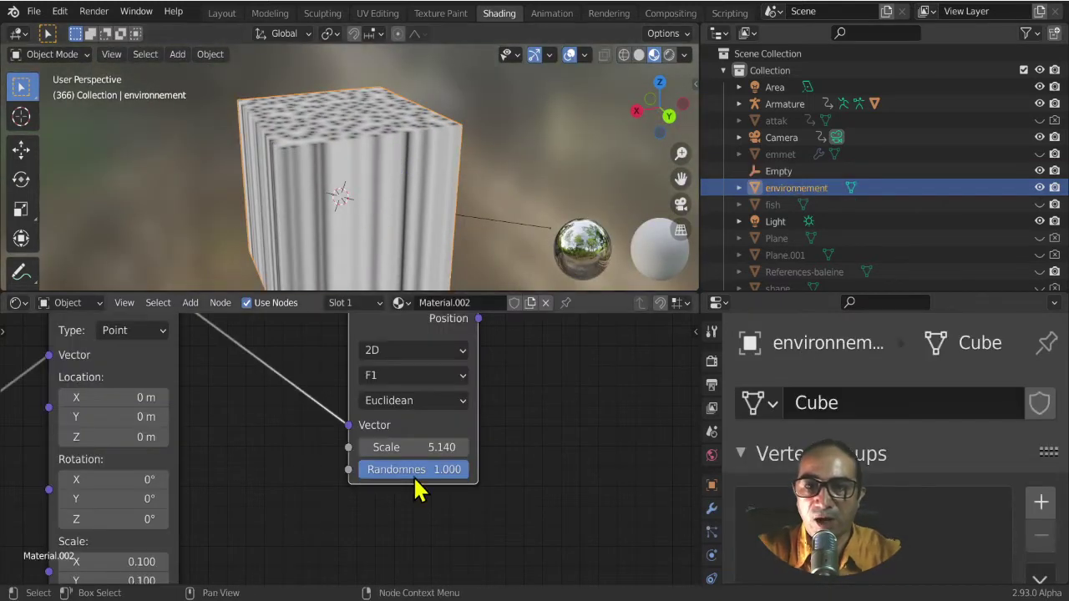
pyautogui.scroll(-4, 417, 494)
pyautogui.moveTo(392, 452); pyautogui.dragTo(370, 433, button='middle')
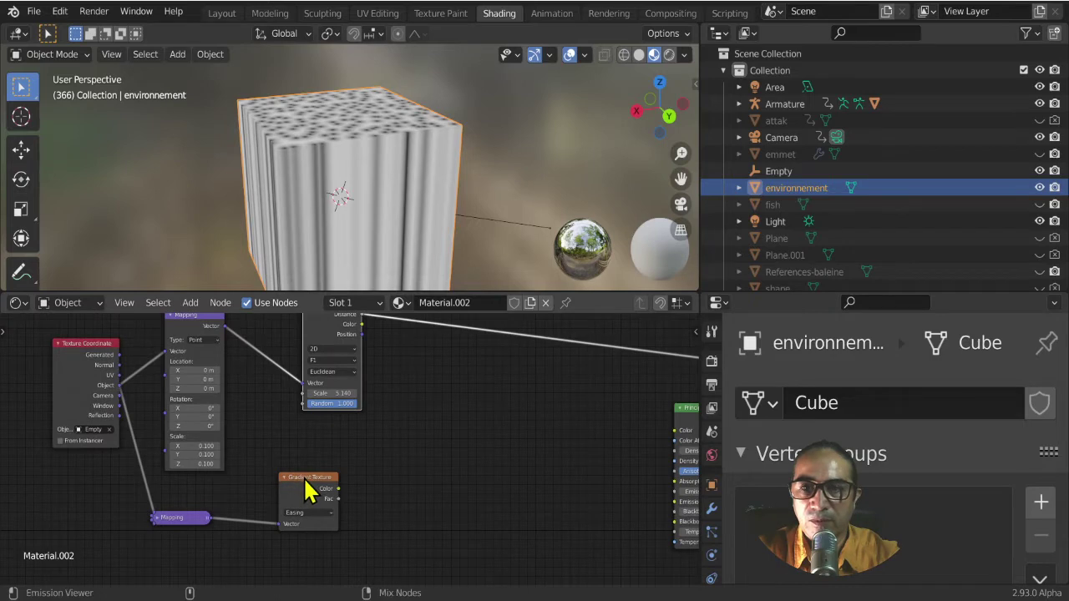
pyautogui.keyDown('ctrl'); pyautogui.keyDown('shift'); pyautogui.click(302, 475); pyautogui.keyUp('shift'); pyautogui.keyUp('ctrl')
pyautogui.moveTo(370, 203); pyautogui.dragTo(376, 271, button='middle')
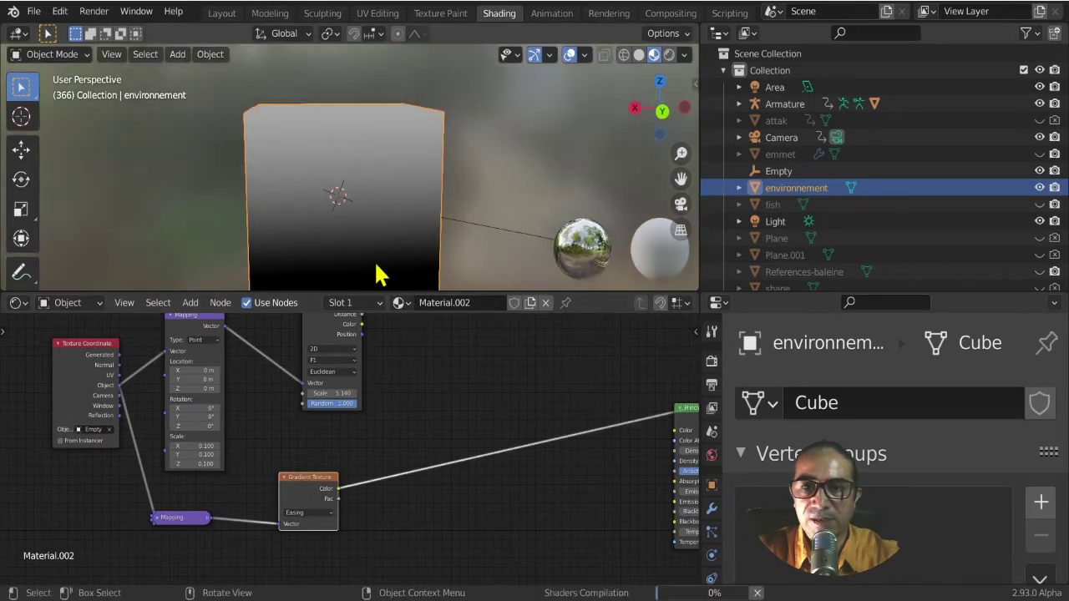
pyautogui.keyDown('ctrl'); pyautogui.keyDown('shift'); pyautogui.click(325, 350); pyautogui.keyUp('shift'); pyautogui.keyUp('ctrl')
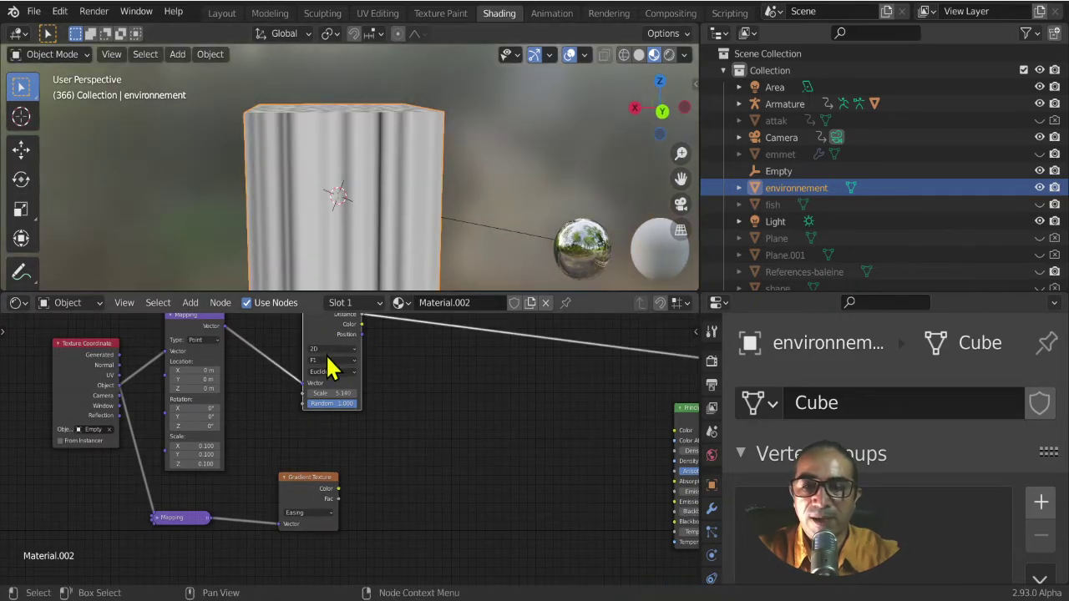
# - Move the Gradient Texture node just below the Voronoi node
pyautogui.moveTo(309, 491); pyautogui.dragTo(302, 468)
pyautogui.scroll(2, 351, 412)
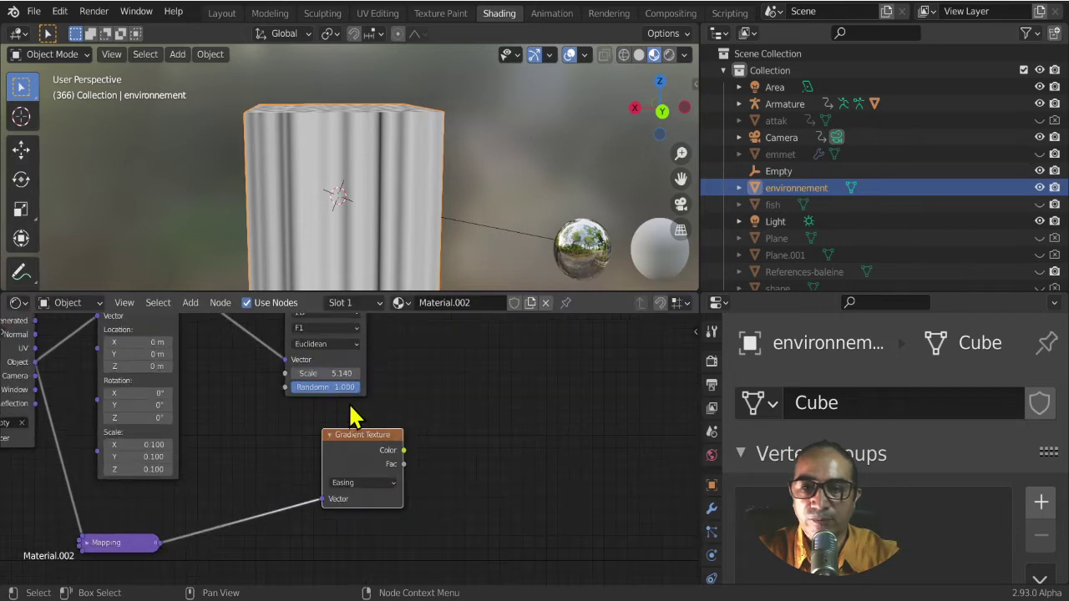
pyautogui.scroll(-2, 420, 443)
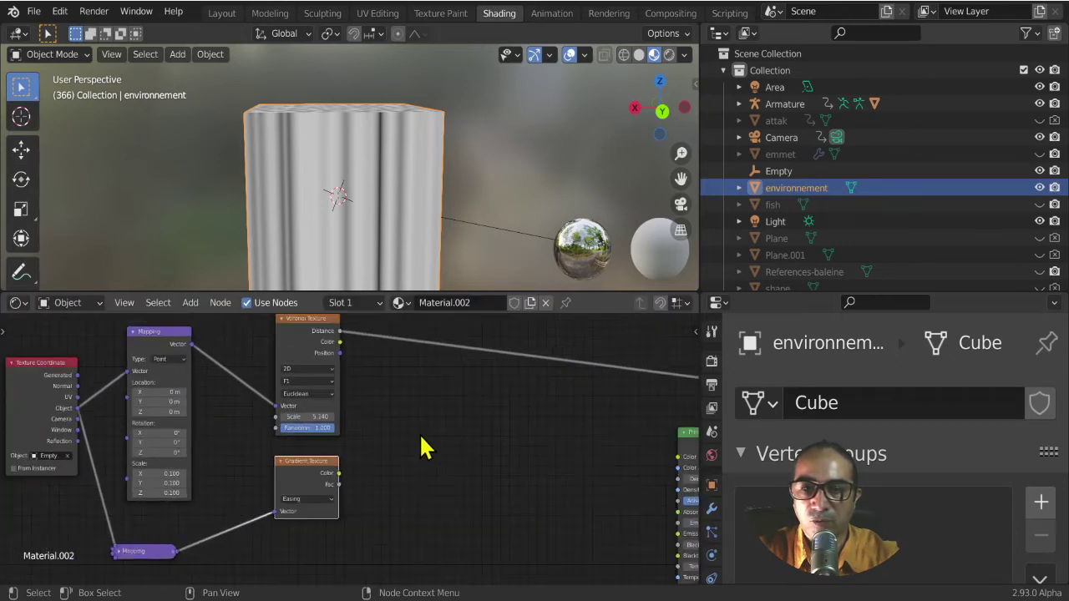
pyautogui.scroll(-2, 501, 413)
pyautogui.scroll(1, 451, 430)
pyautogui.hotkey('shift', 'a')
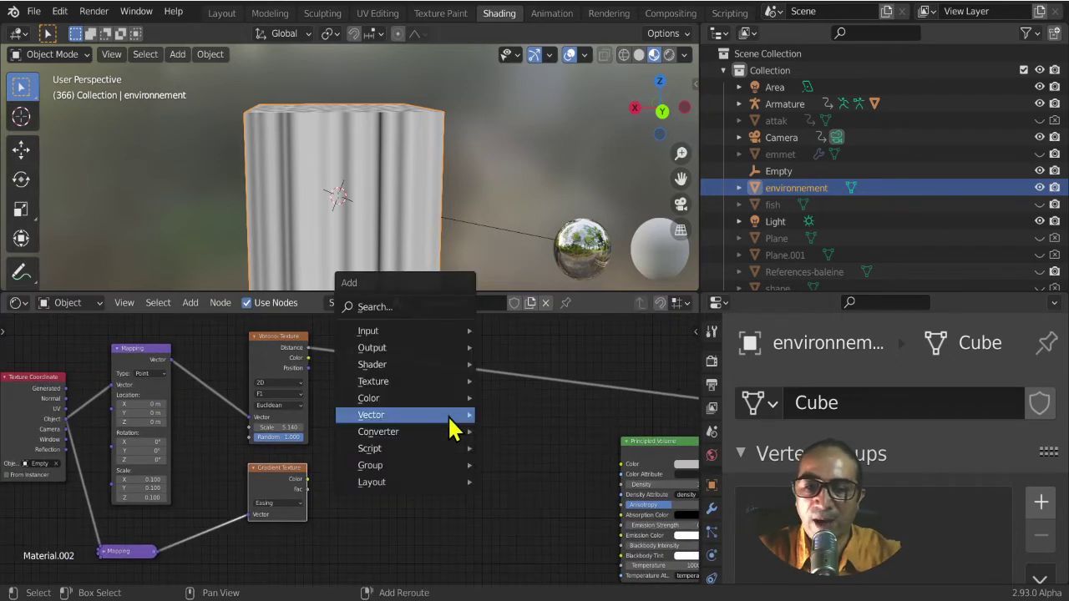
pyautogui.moveTo(368, 399)
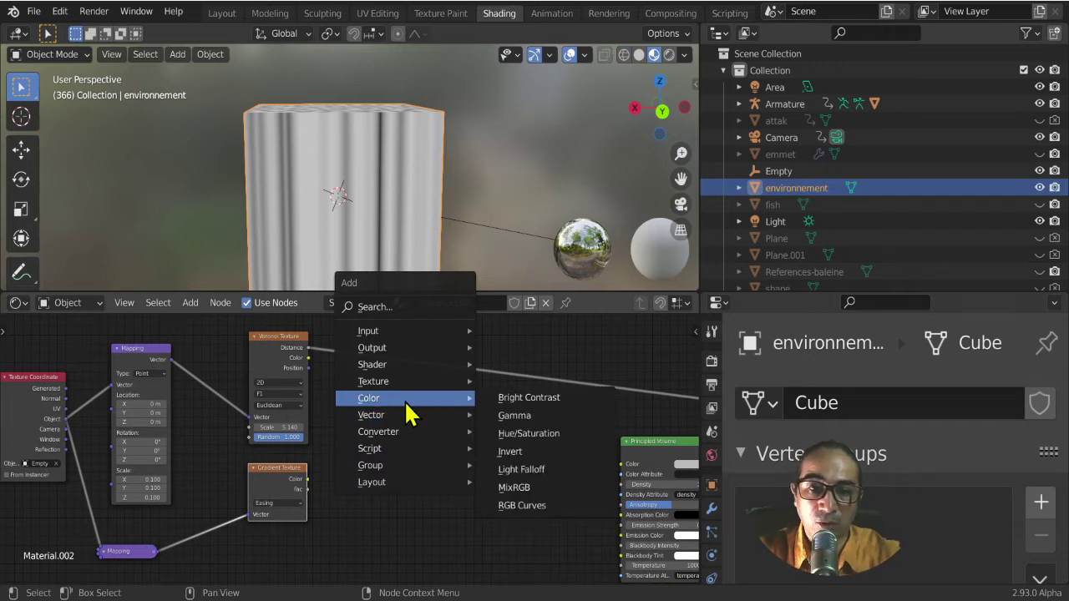
# - Place a MixRGB node left of Principled Volume, enlarge the node editor, and nudge Gradient right
pyautogui.click(528, 491)
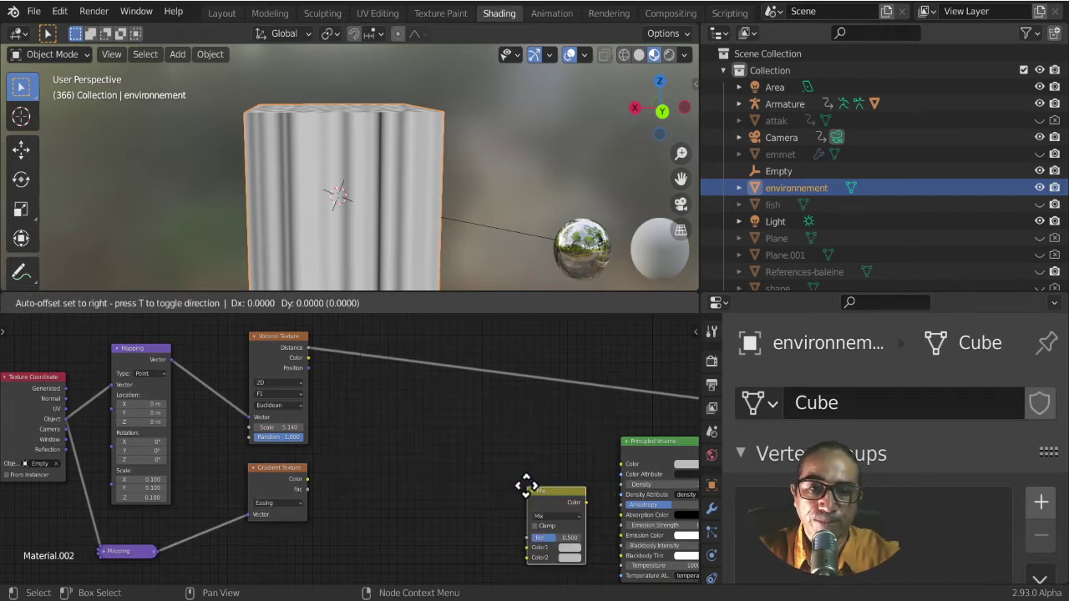
pyautogui.click(365, 388)
pyautogui.scroll(2, 288, 355)
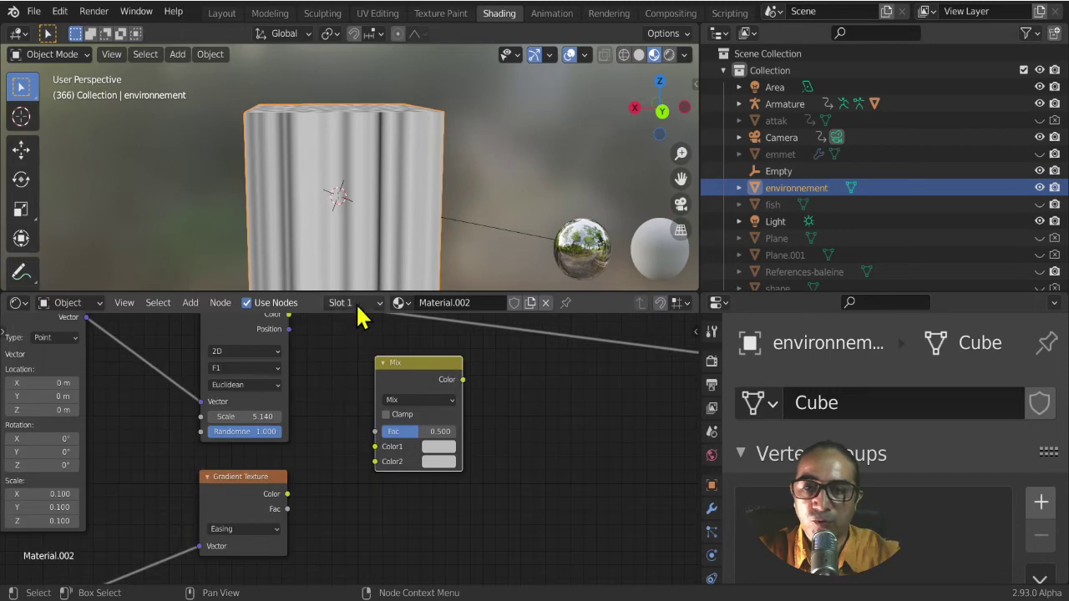
pyautogui.moveTo(350, 292); pyautogui.dragTo(351, 211)
pyautogui.moveTo(273, 443); pyautogui.dragTo(287, 440)
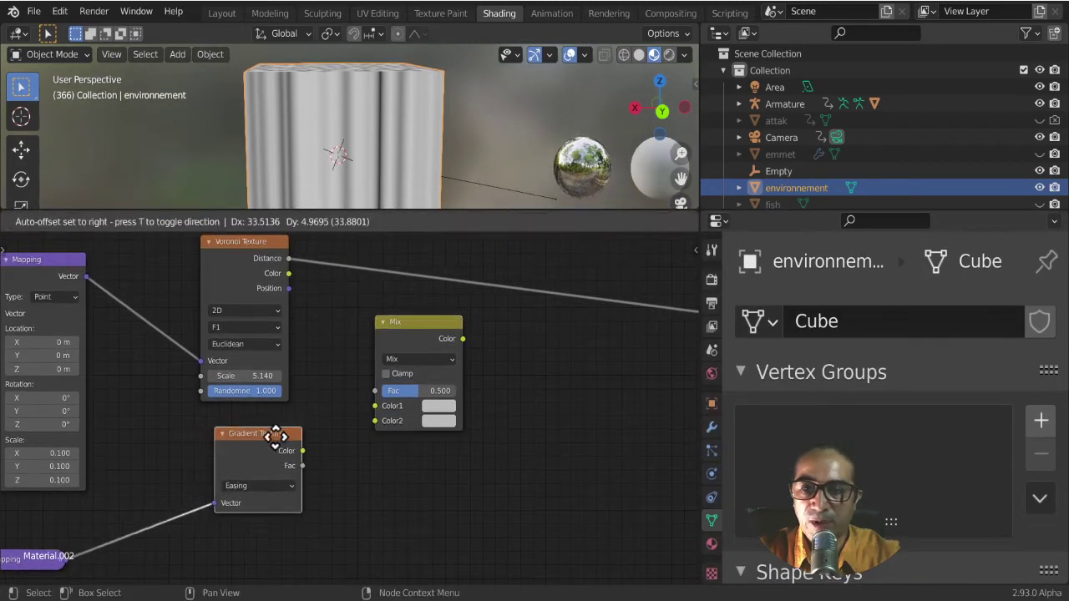
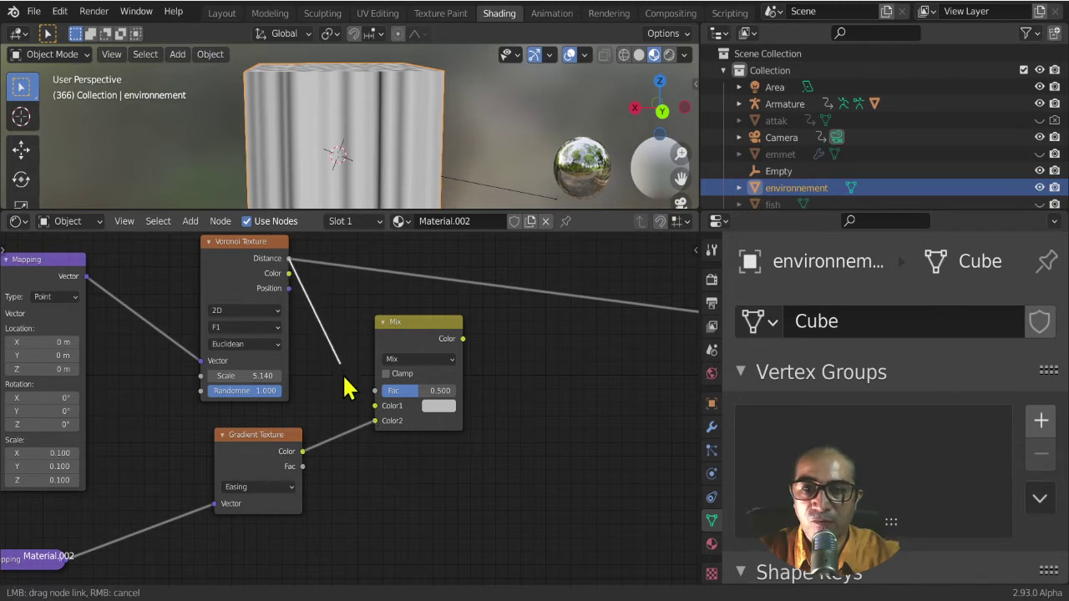
# - Link Voronoi Distance into the Mix node's Color1, preview the Mix on the cube, and set factor to 1.000
pyautogui.moveTo(378, 424); pyautogui.dragTo(376, 420)
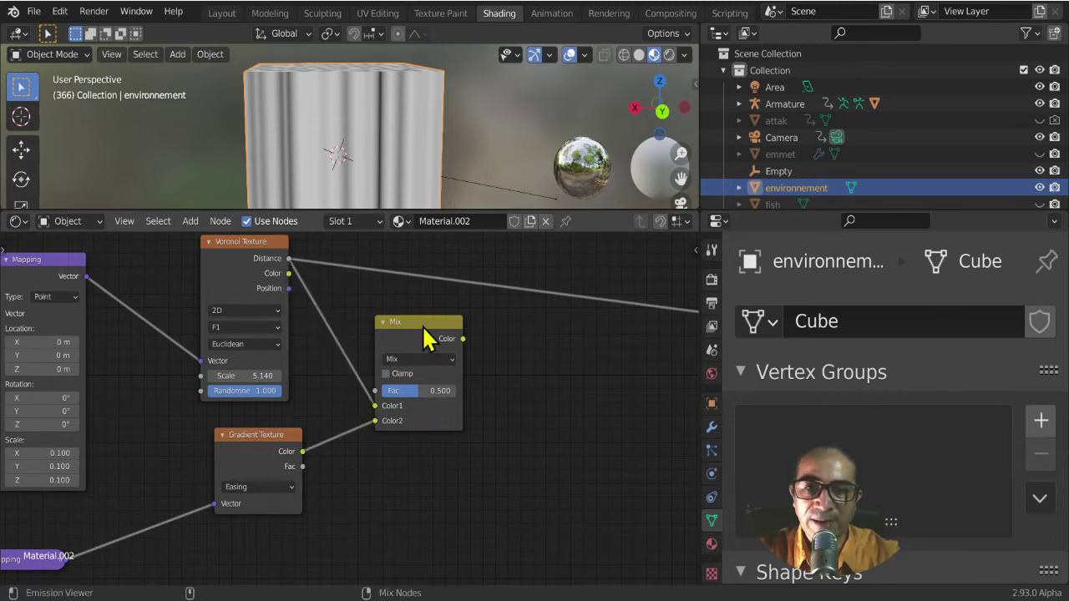
pyautogui.keyDown('ctrl'); pyautogui.keyDown('shift'); pyautogui.click(418, 329); pyautogui.keyUp('shift'); pyautogui.keyUp('ctrl')
pyautogui.scroll(-5, 408, 151)
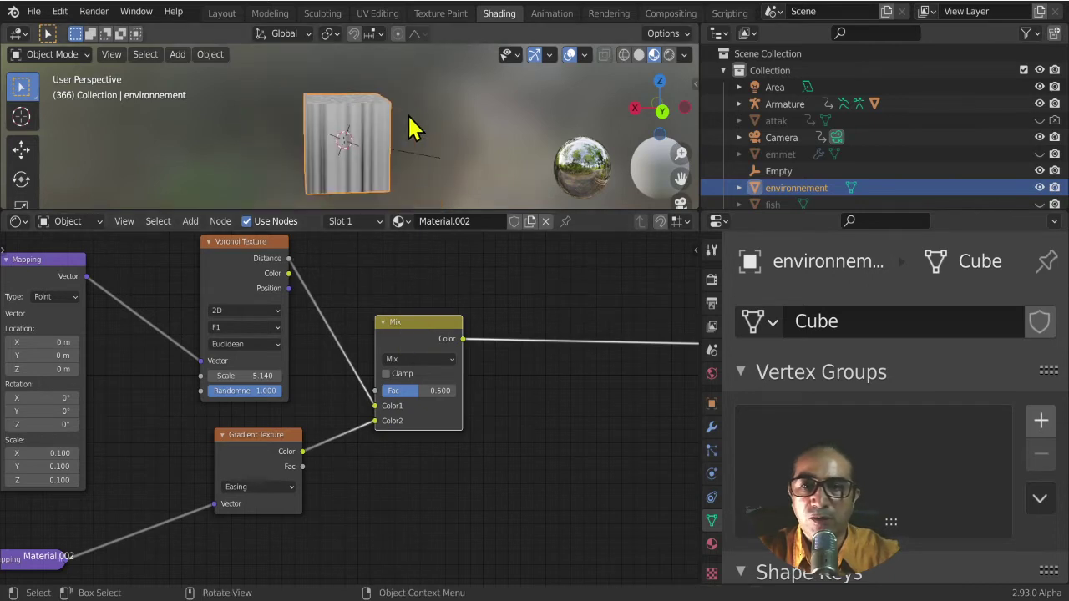
pyautogui.moveTo(409, 391); pyautogui.dragTo(456, 390)
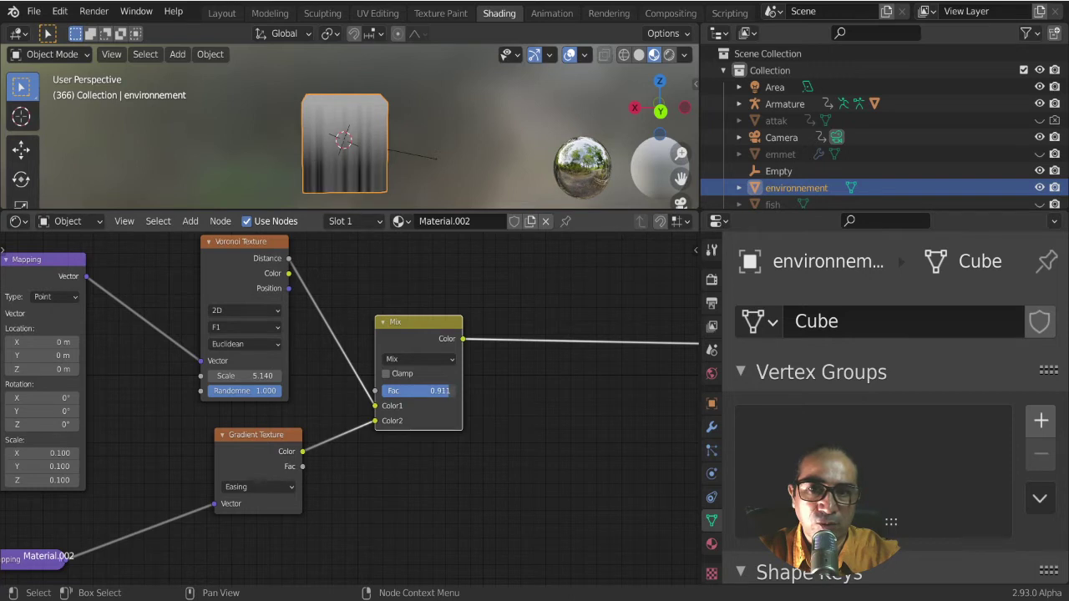
pyautogui.moveTo(259, 458); pyautogui.dragTo(255, 456)
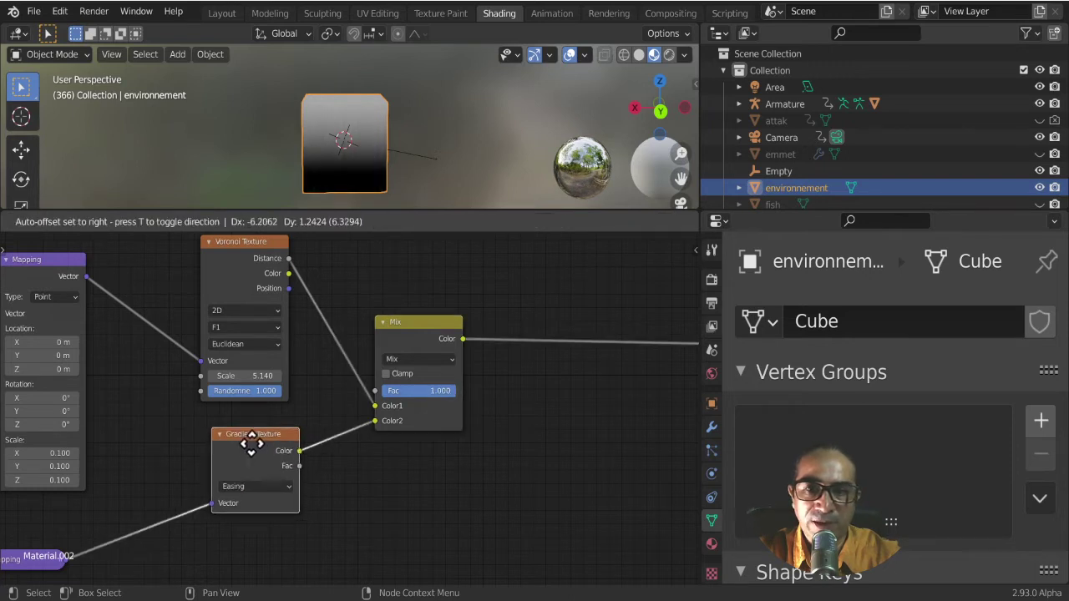
pyautogui.moveTo(449, 390); pyautogui.dragTo(377, 386)
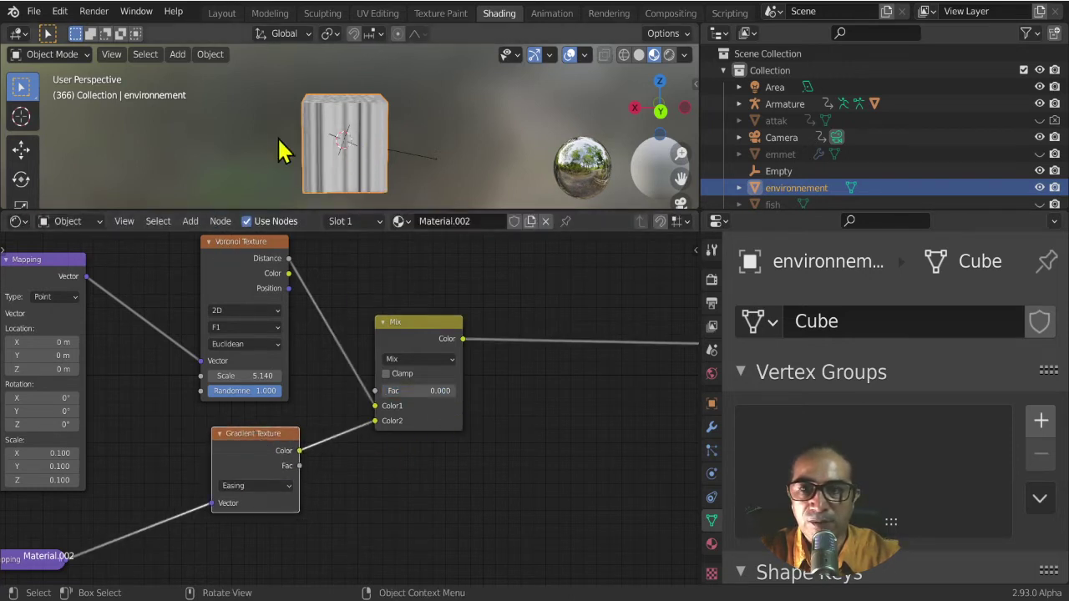
pyautogui.scroll(3, 284, 146)
pyautogui.moveTo(384, 391); pyautogui.dragTo(406, 390)
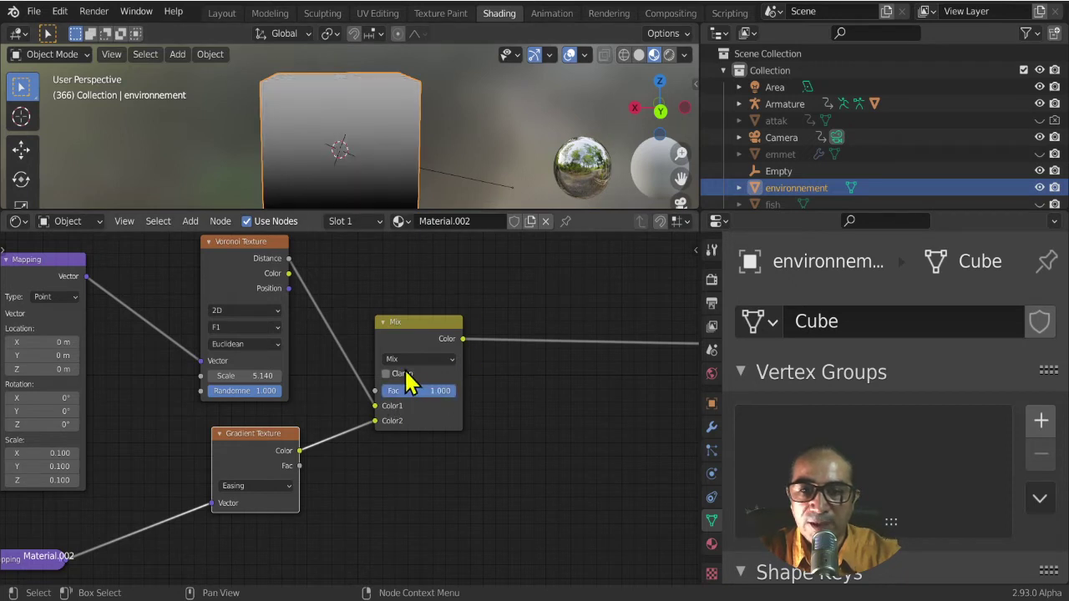
# - Switch the Mix blend mode to Multiply and inspect the dotted cube from above
pyautogui.click(418, 359)
pyautogui.click(426, 311)
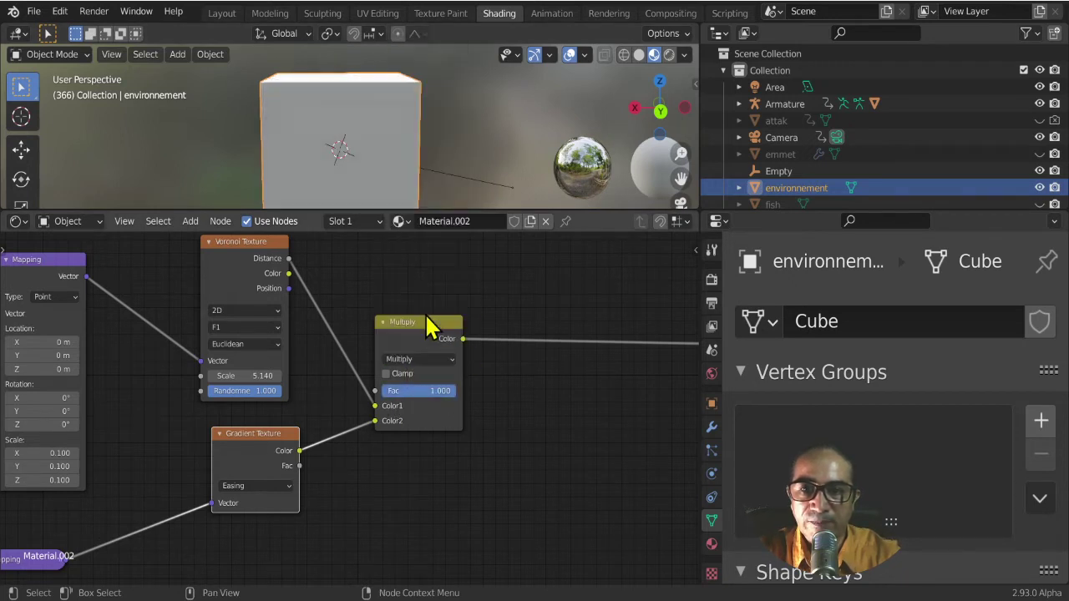
pyautogui.scroll(-3, 413, 142)
pyautogui.moveTo(420, 162); pyautogui.dragTo(388, 144, button='middle')
pyautogui.scroll(2, 394, 156)
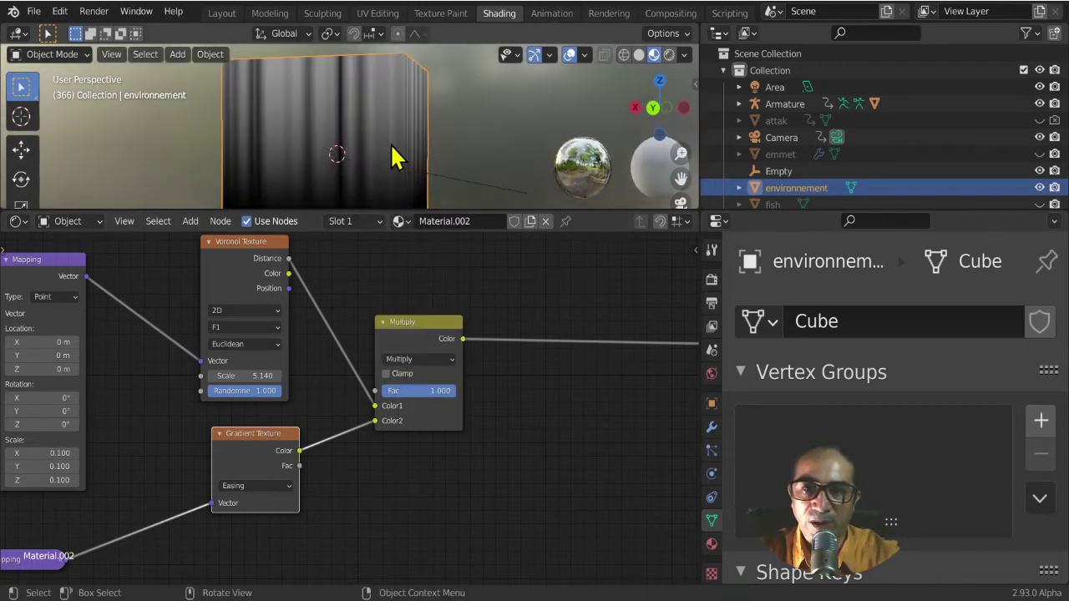
pyautogui.scroll(2, 289, 186)
pyautogui.moveTo(288, 186)
pyautogui.mouseDown(button='middle')
pyautogui.moveTo(295, 84)
pyautogui.moveTo(405, 65)
pyautogui.moveTo(506, 208)
pyautogui.mouseUp(button='middle')
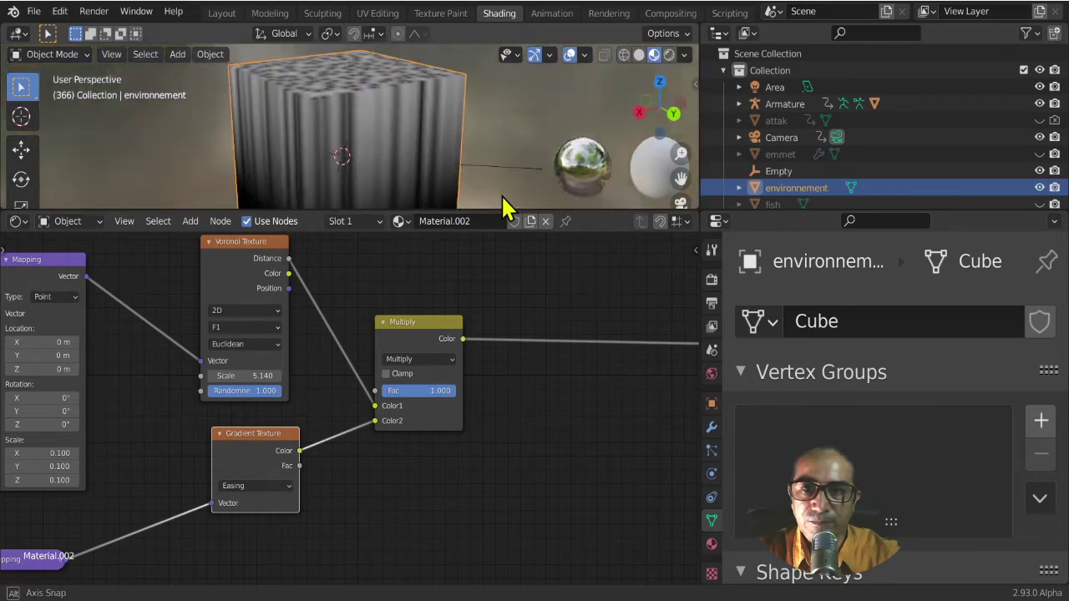
pyautogui.scroll(3, 406, 143)
pyautogui.scroll(-2, 418, 190)
pyautogui.moveTo(418, 190)
pyautogui.mouseDown(button='middle')
pyautogui.moveTo(393, 124)
pyautogui.moveTo(380, 157)
pyautogui.moveTo(350, 147)
pyautogui.mouseUp(button='middle')
pyautogui.scroll(3, 392, 131)
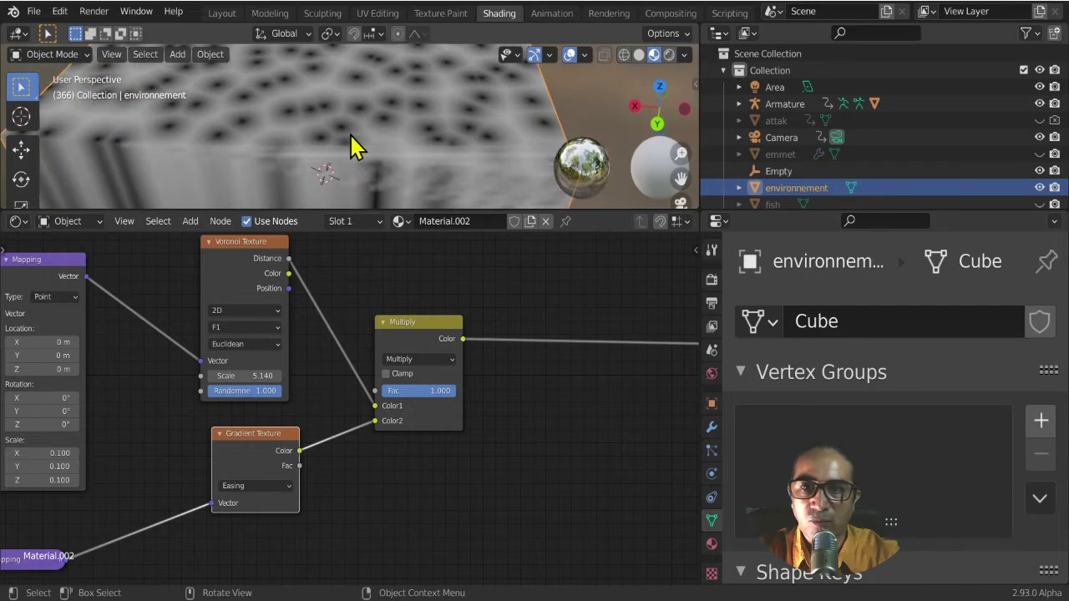
# - Move the Multiply node beside the Principled Volume and connect its Color output to Density
pyautogui.scroll(-2, 376, 350)
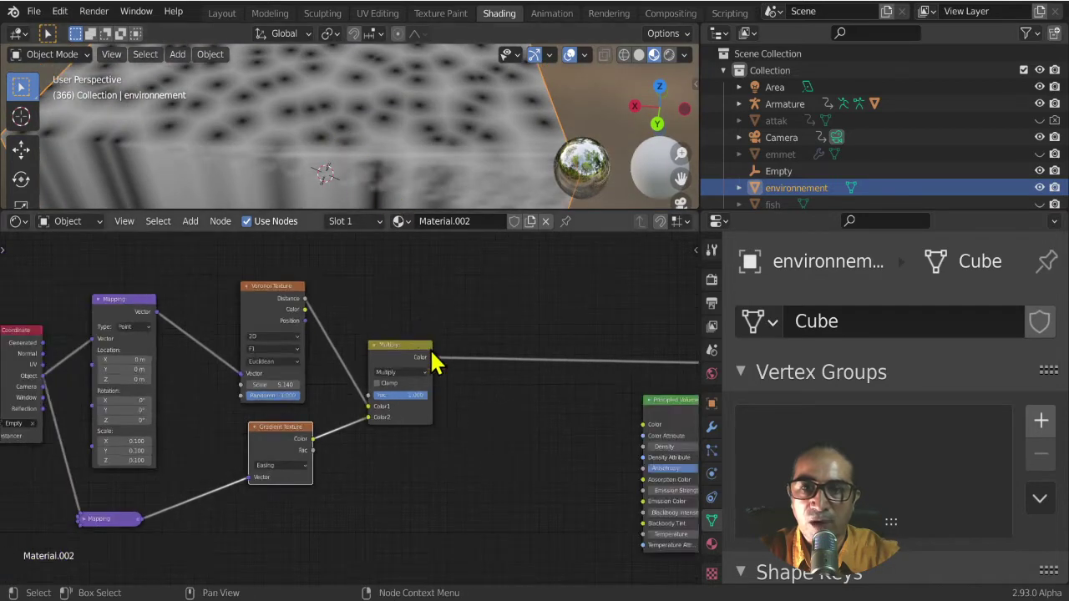
pyautogui.moveTo(493, 393); pyautogui.dragTo(361, 347, button='middle')
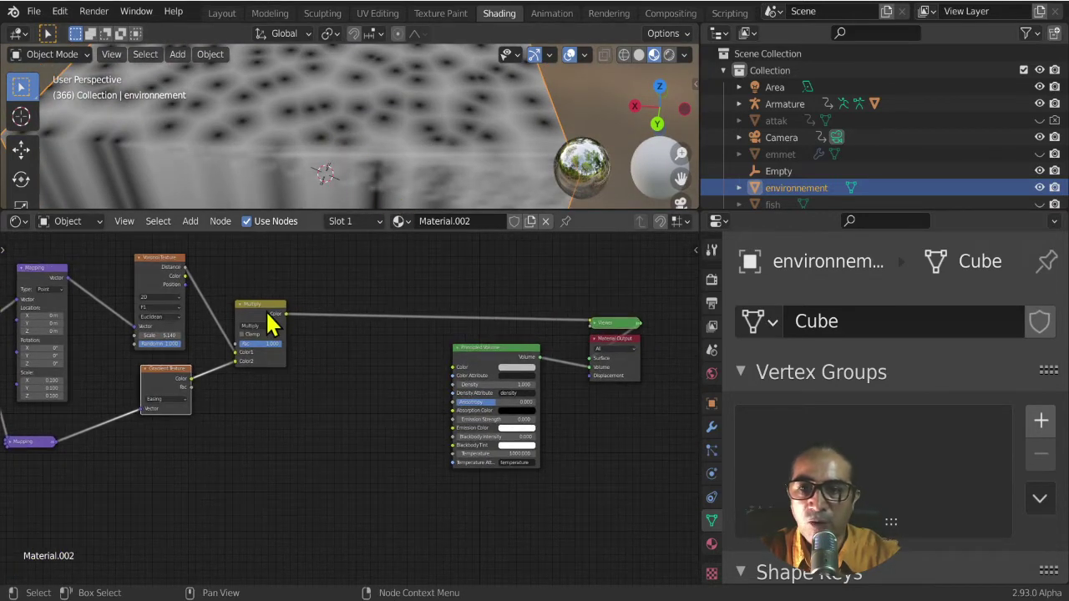
pyautogui.moveTo(269, 321)
pyautogui.mouseDown()
pyautogui.moveTo(366, 378)
pyautogui.moveTo(346, 395)
pyautogui.mouseUp()
pyautogui.scroll(3, 410, 429)
pyautogui.scroll(2, 298, 410)
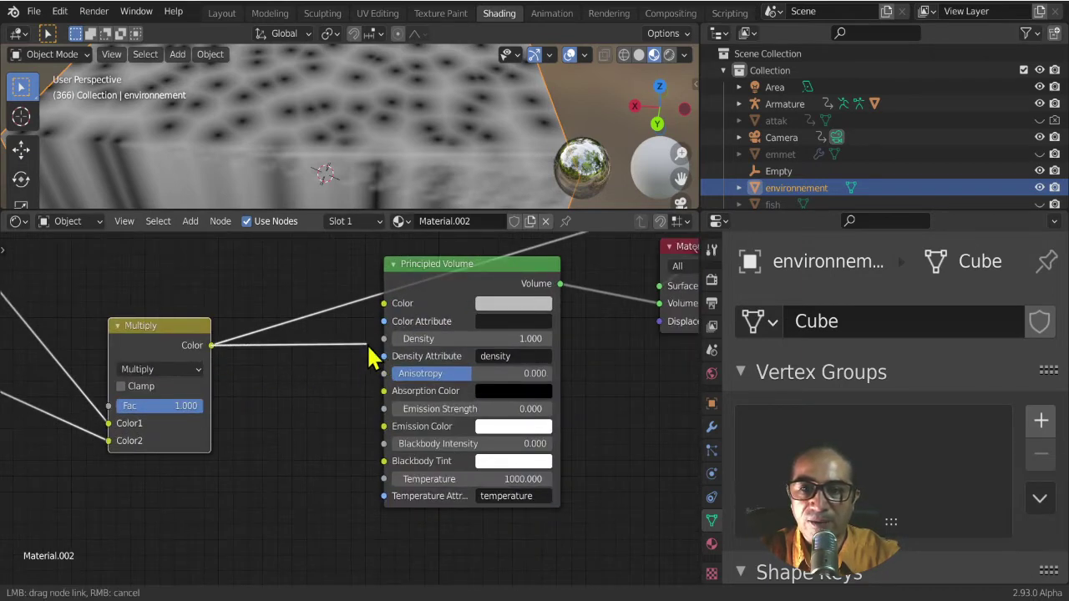
pyautogui.moveTo(385, 349); pyautogui.dragTo(384, 339)
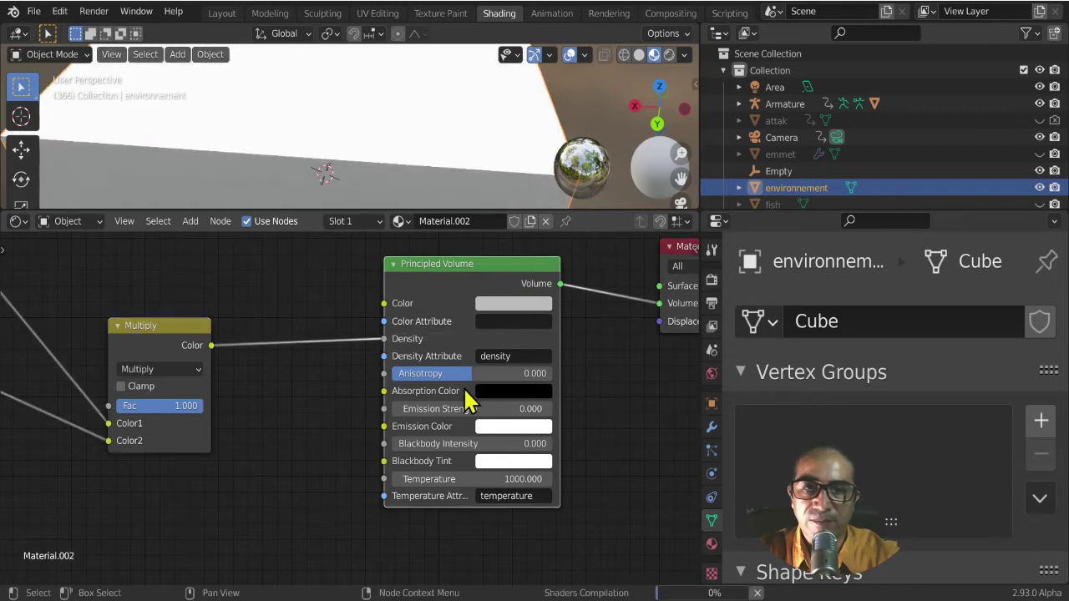
pyautogui.moveTo(367, 199)
pyautogui.mouseDown(button='middle')
pyautogui.moveTo(401, 171)
pyautogui.moveTo(382, 171)
pyautogui.moveTo(401, 131)
pyautogui.moveTo(393, 112)
pyautogui.moveTo(382, 142)
pyautogui.moveTo(398, 203)
pyautogui.moveTo(399, 163)
pyautogui.mouseUp(button='middle')
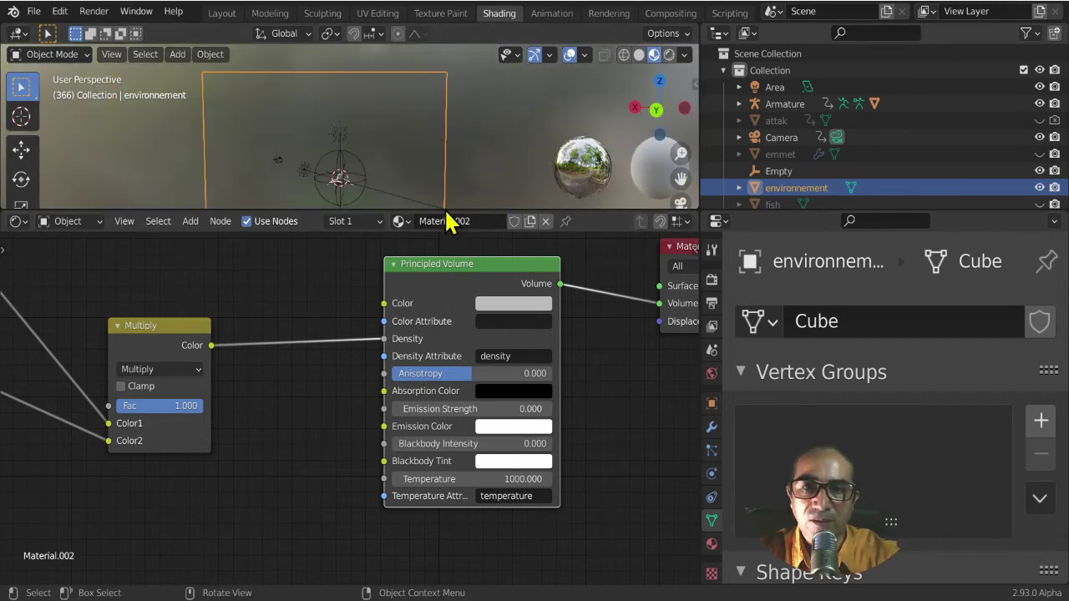
# - Enlarge the 3D viewport and look at the foggy whale scene from the camera view (Numpad 0)
pyautogui.moveTo(447, 209); pyautogui.dragTo(446, 363)
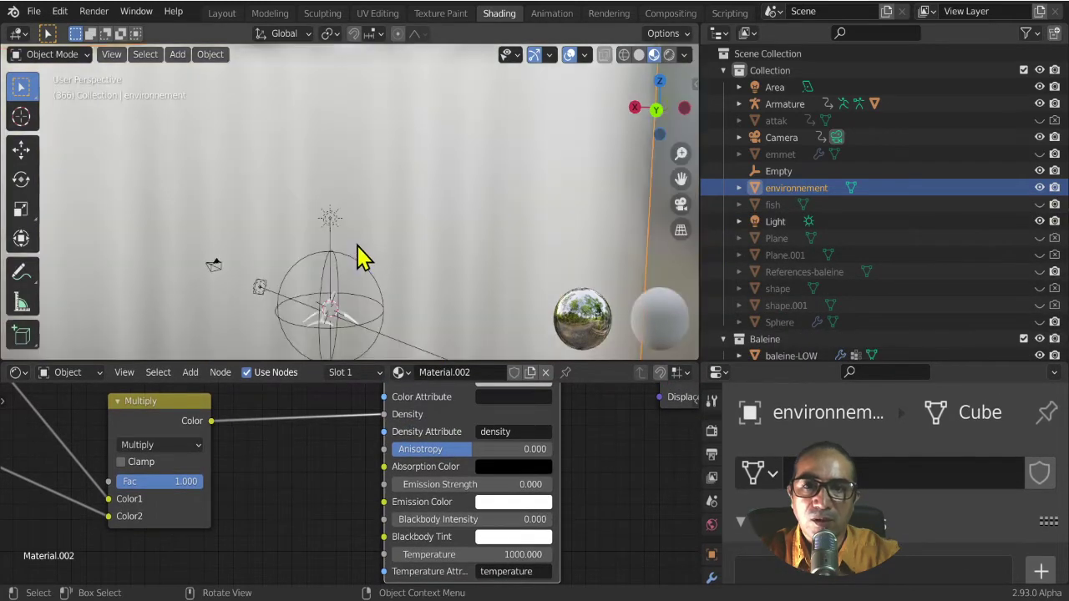
pyautogui.moveTo(357, 257)
pyautogui.mouseDown(button='middle')
pyautogui.moveTo(410, 238)
pyautogui.moveTo(465, 242)
pyautogui.mouseUp(button='middle')
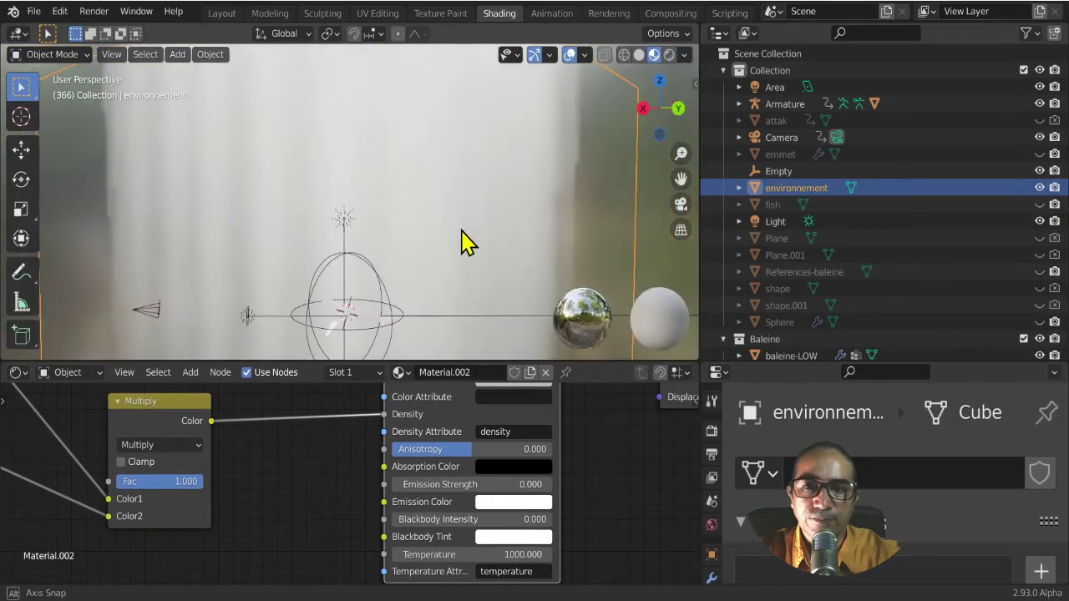
pyautogui.press('KP_0')
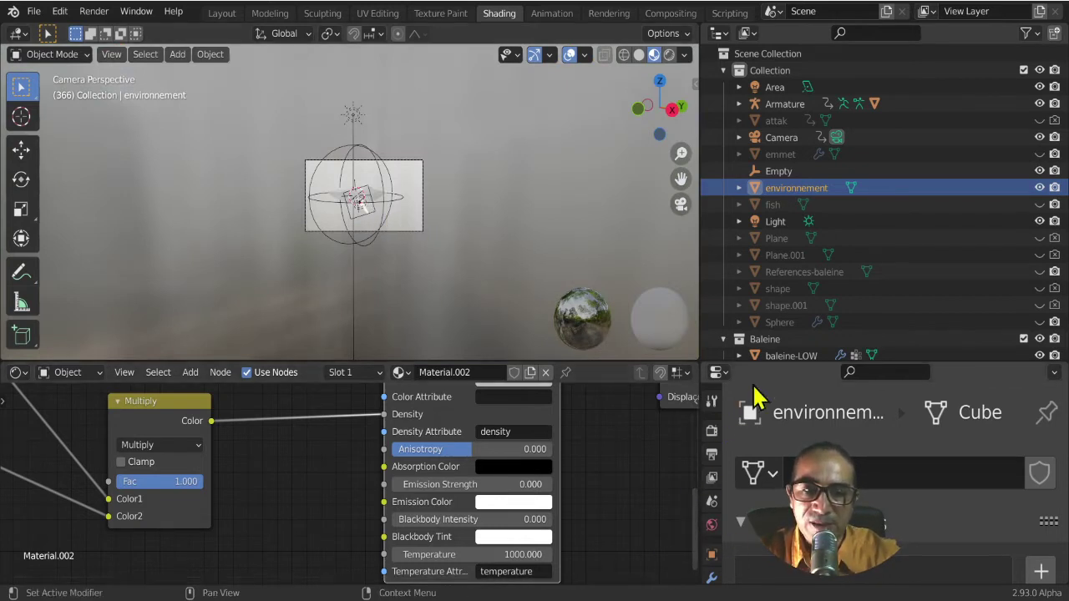
pyautogui.moveTo(763, 364); pyautogui.dragTo(763, 232)
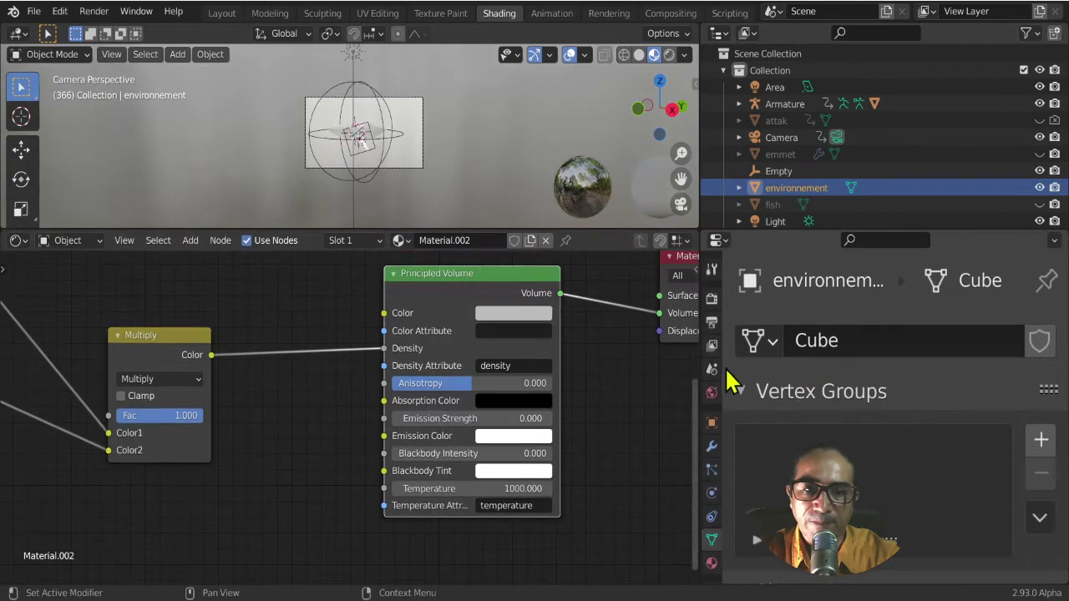
# - In Render Properties set Volumetrics Start to 9 m, then make the Camera active in the Outliner
pyautogui.click(712, 299)
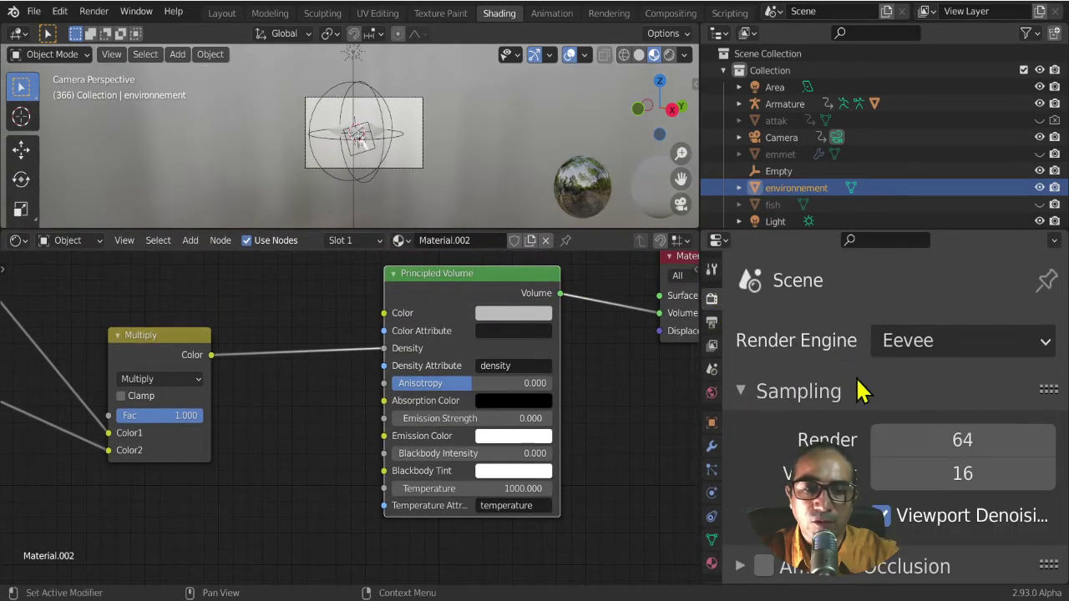
pyautogui.keyDown('ctrl'); pyautogui.moveTo(863, 392); pyautogui.dragTo(768, 362, button='middle'); pyautogui.keyUp('ctrl')
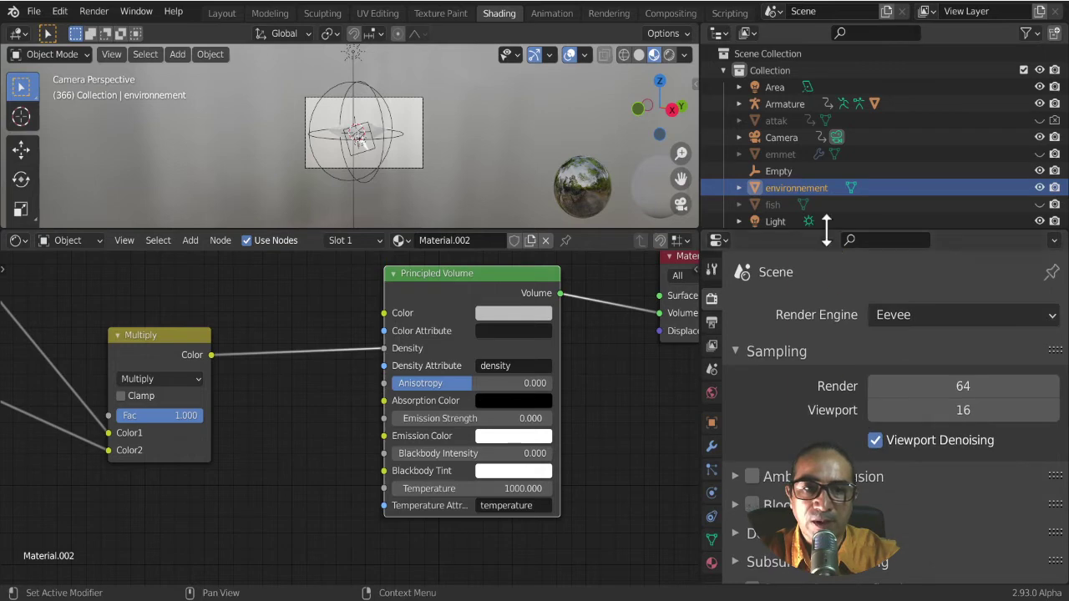
pyautogui.moveTo(826, 227)
pyautogui.mouseDown()
pyautogui.moveTo(839, 321)
pyautogui.moveTo(839, 303)
pyautogui.mouseUp()
pyautogui.scroll(-4, 822, 418)
pyautogui.scroll(-2, 819, 430)
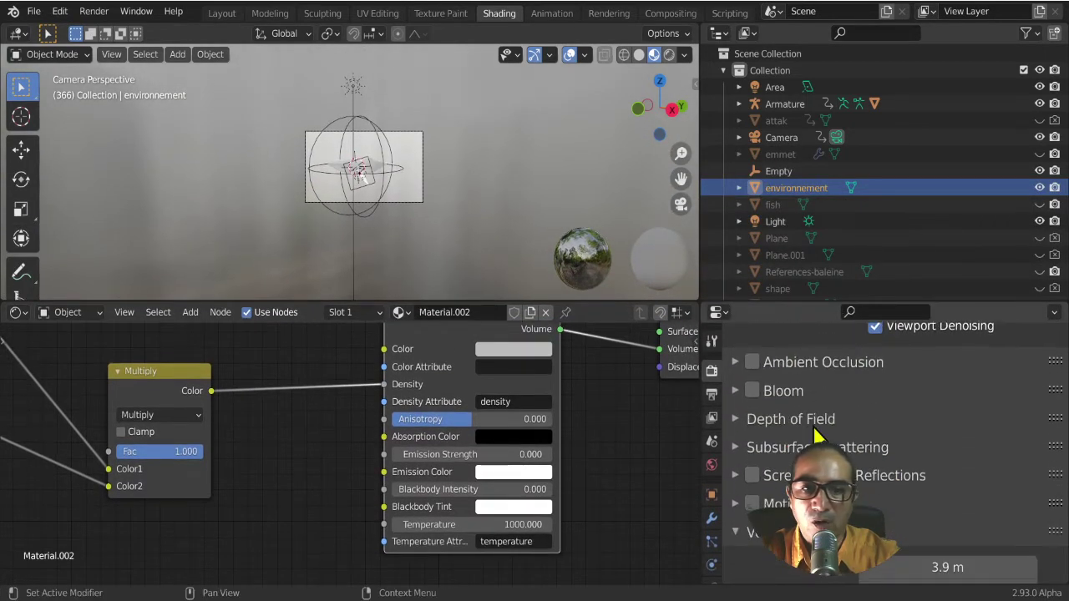
pyautogui.scroll(-5, 839, 399)
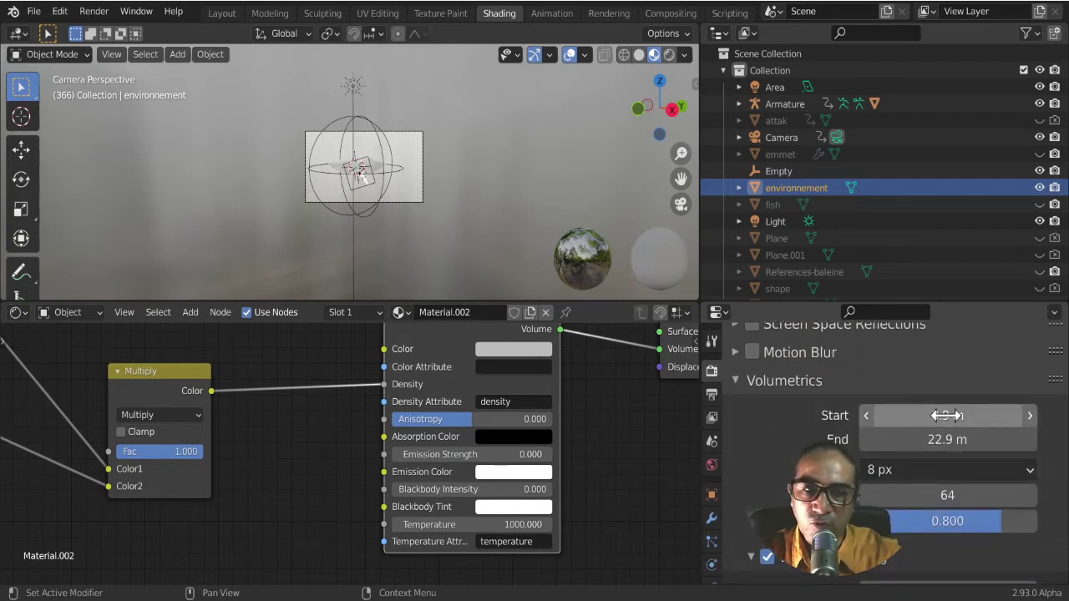
pyautogui.moveTo(926, 410); pyautogui.dragTo(952, 415)
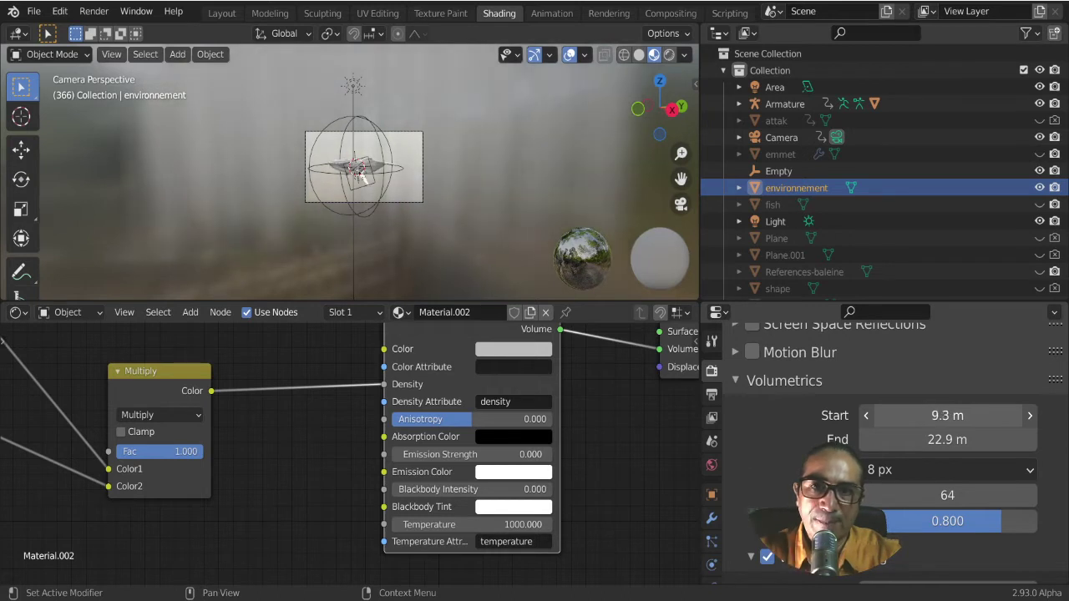
pyautogui.click(422, 209)
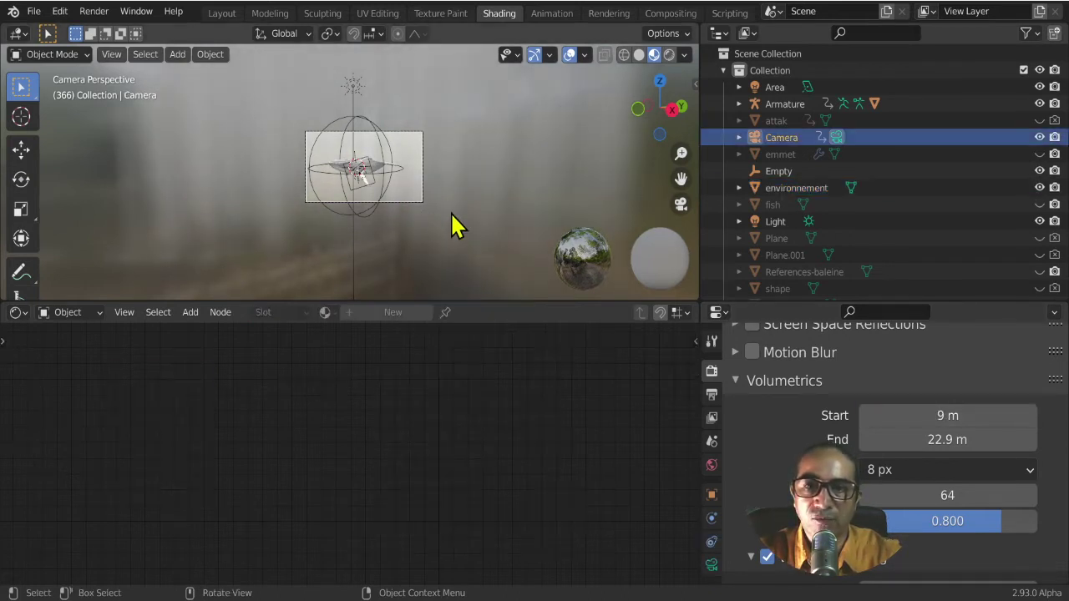
# - Back in camera view, reset the Volumetrics Start value to 0
pyautogui.moveTo(451, 225)
pyautogui.mouseDown(button='middle')
pyautogui.moveTo(374, 232)
pyautogui.moveTo(456, 227)
pyautogui.moveTo(441, 228)
pyautogui.mouseUp(button='middle')
pyautogui.scroll(2, 301, 202)
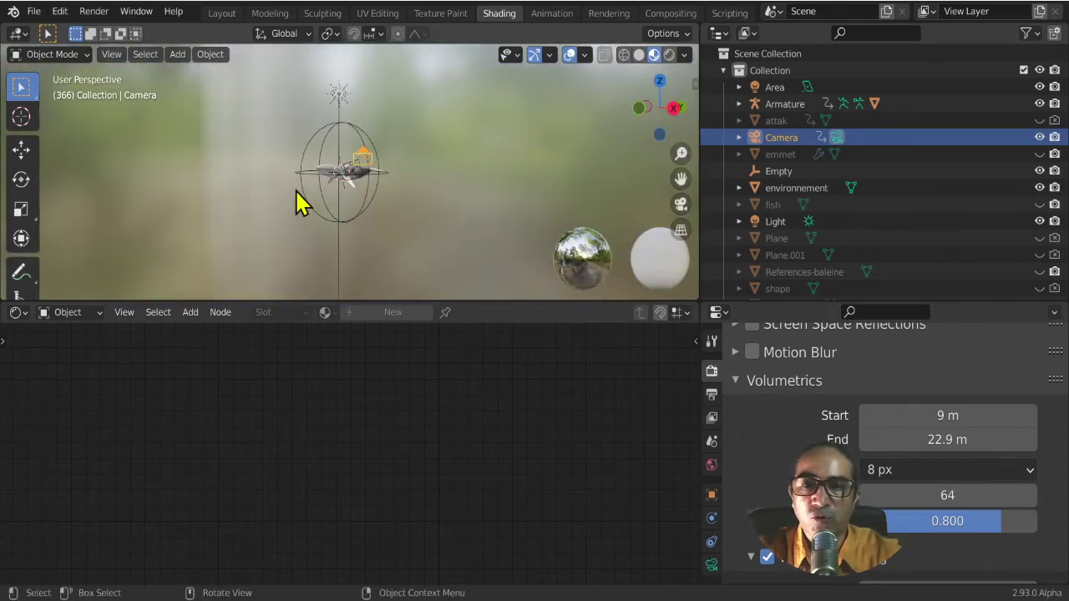
pyautogui.scroll(2, 297, 190)
pyautogui.press('KP_0')
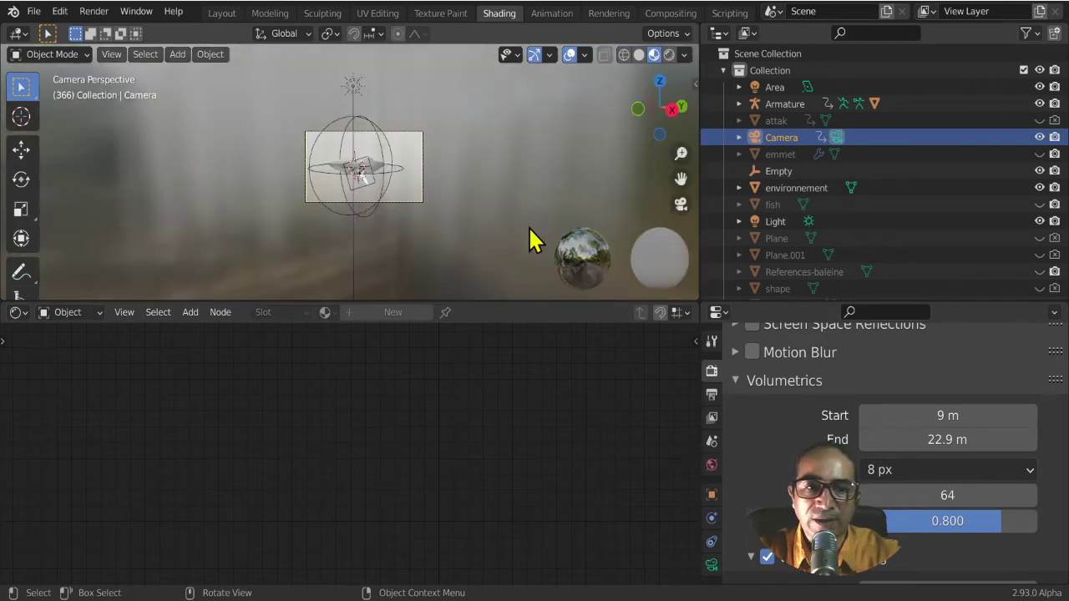
pyautogui.doubleClick(882, 415)
pyautogui.write('0')
pyautogui.press('Return')
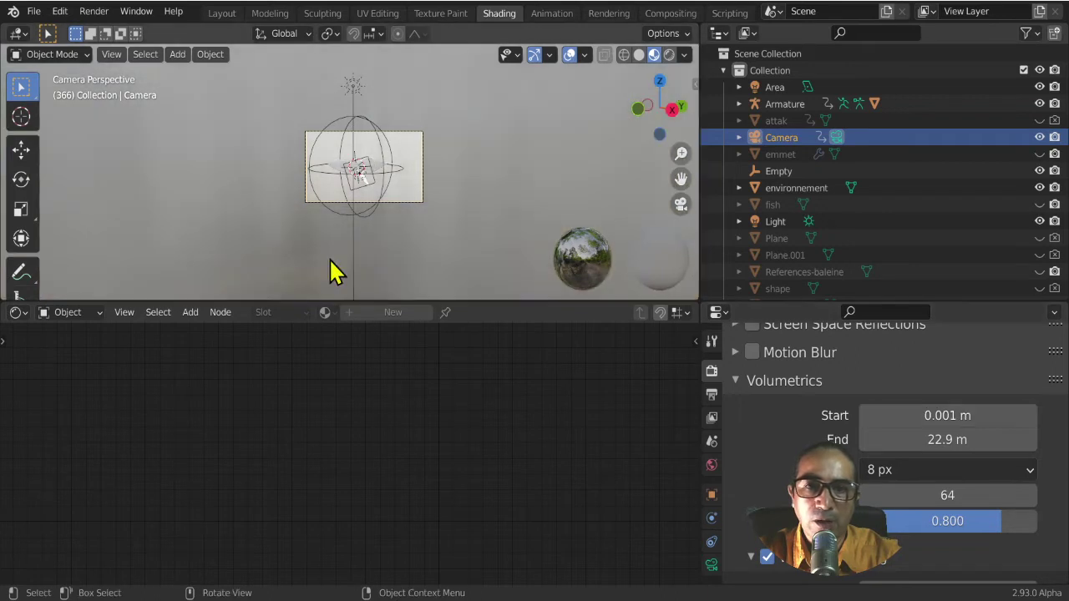
# - Frame the Empty and raise the Volumetrics End distance to 50.2 m
pyautogui.click(386, 190)
pyautogui.press('KP_Decimal')
pyautogui.scroll(-3, 422, 179)
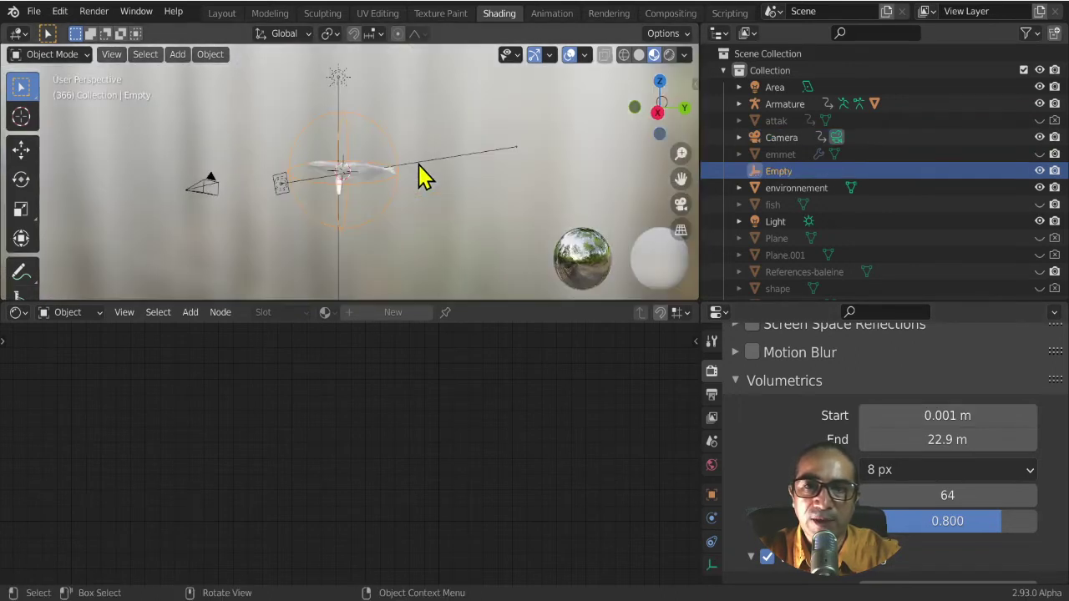
pyautogui.moveTo(420, 179)
pyautogui.mouseDown(button='middle')
pyautogui.moveTo(387, 221)
pyautogui.moveTo(381, 202)
pyautogui.moveTo(426, 201)
pyautogui.mouseUp(button='middle')
pyautogui.moveTo(456, 153); pyautogui.dragTo(477, 150, button='middle')
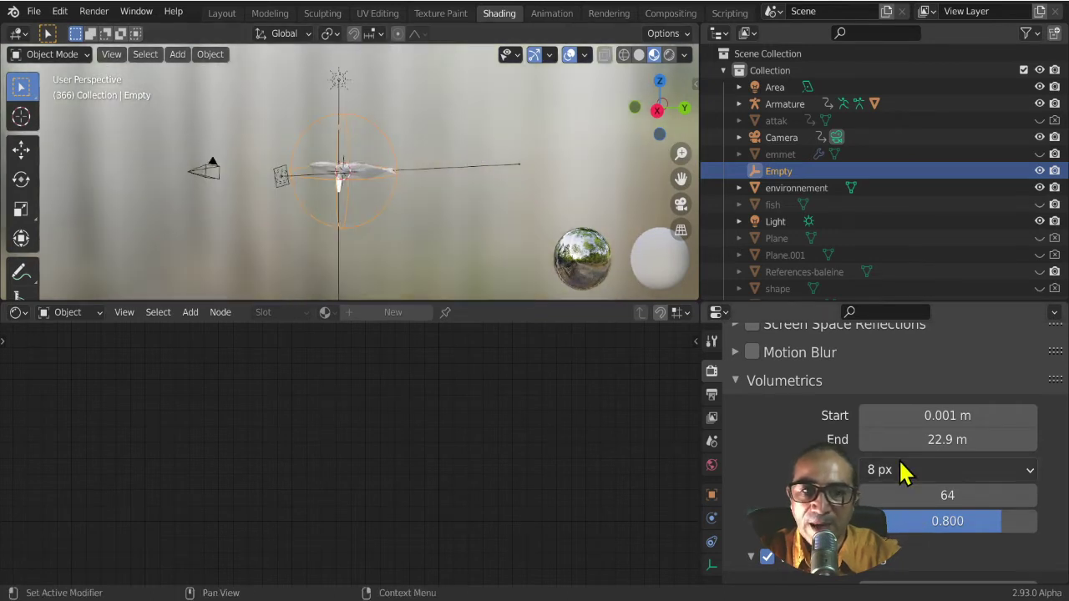
pyautogui.moveTo(894, 439); pyautogui.dragTo(964, 440)
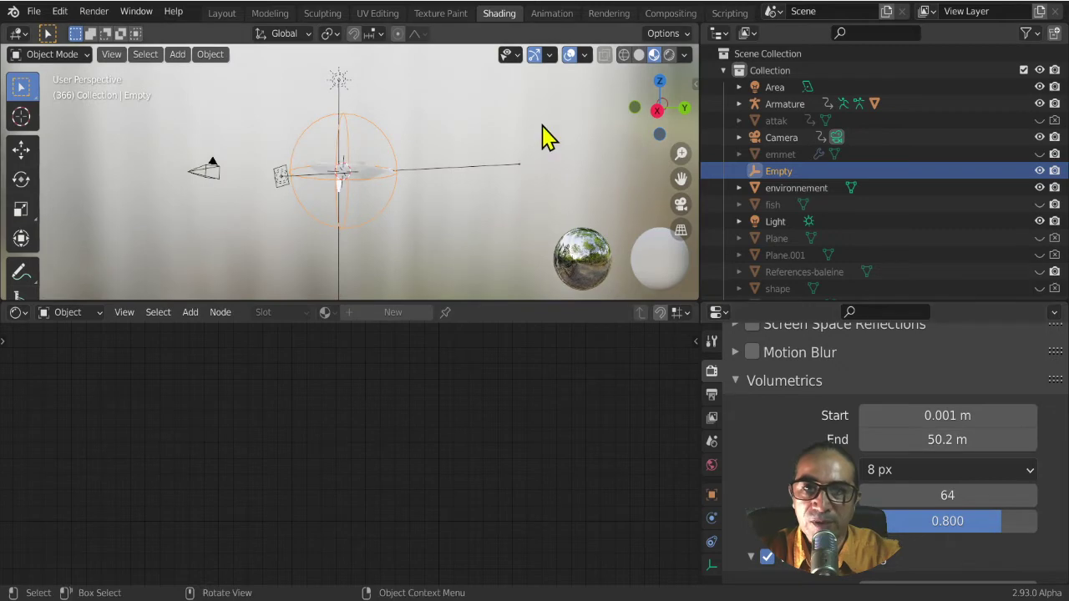
pyautogui.scroll(-3, 517, 167)
pyautogui.scroll(1, 539, 162)
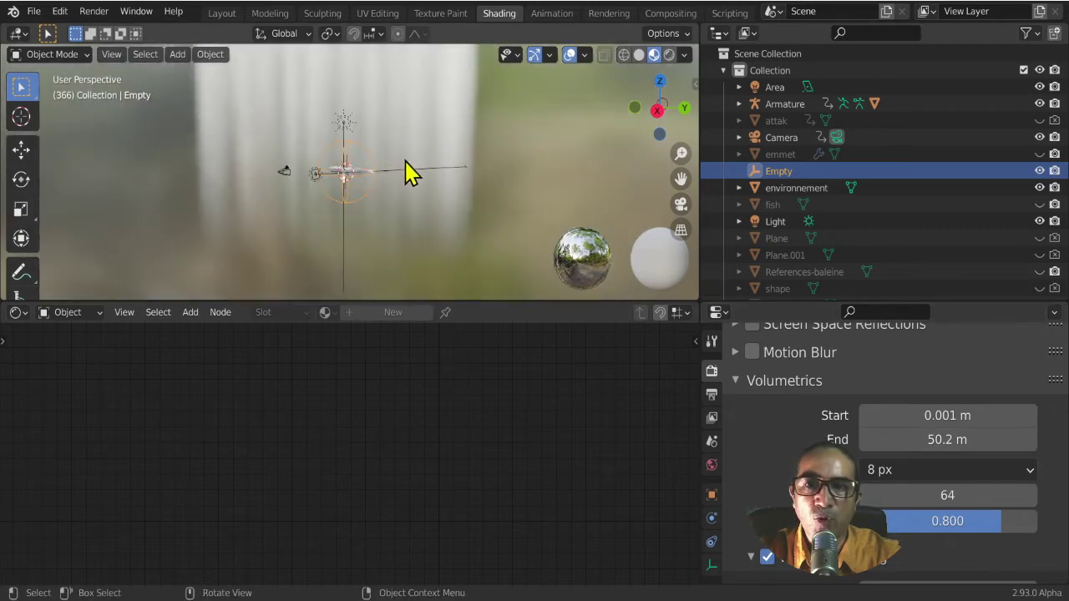
pyautogui.moveTo(405, 173); pyautogui.dragTo(413, 153, button='middle')
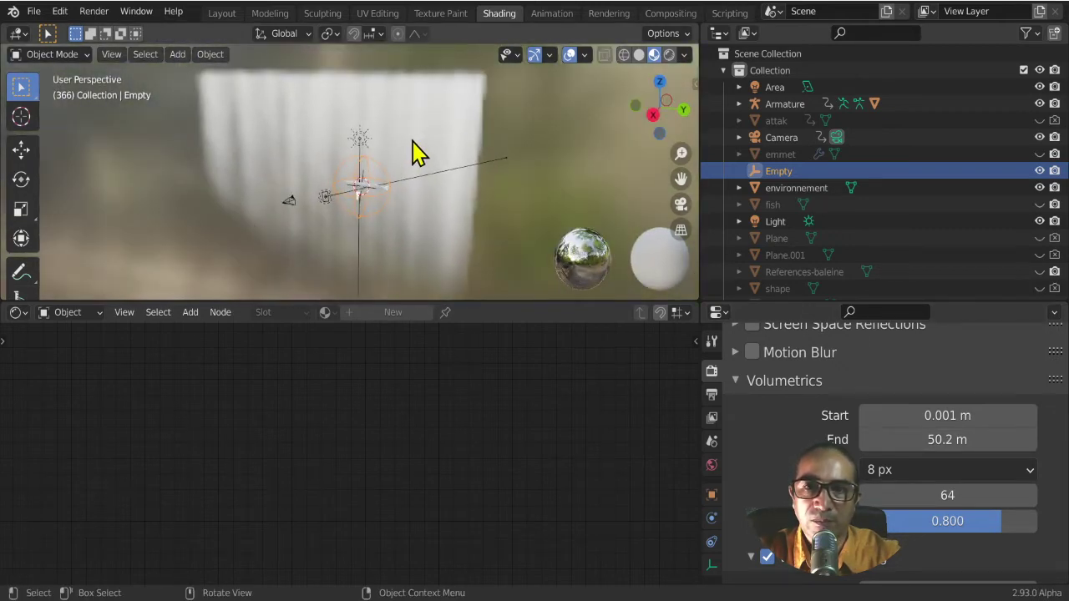
pyautogui.scroll(2, 420, 142)
pyautogui.scroll(1, 438, 146)
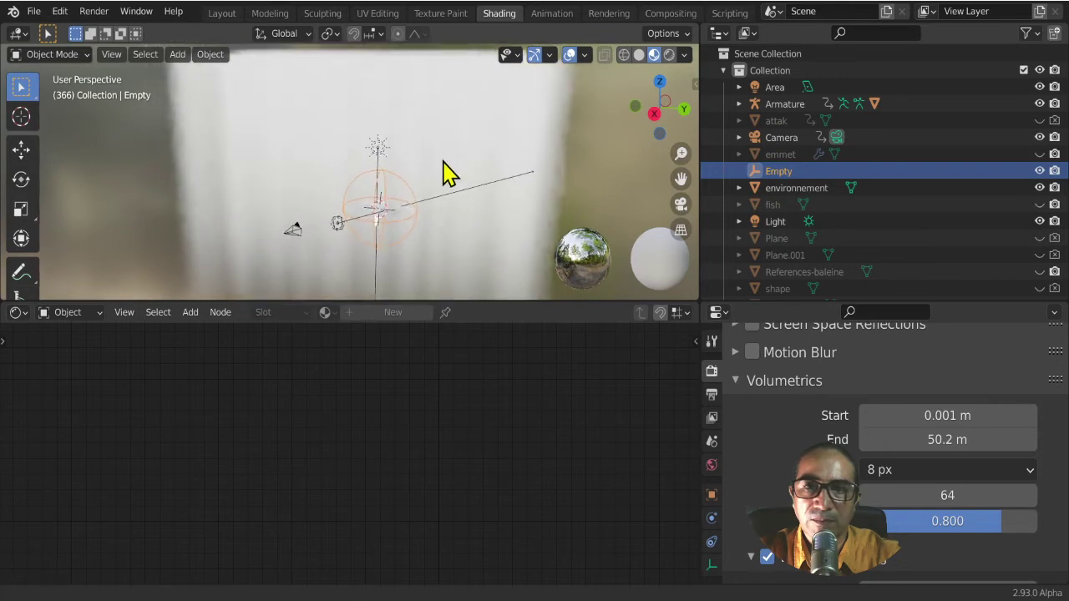
pyautogui.moveTo(451, 173); pyautogui.dragTo(460, 167, button='middle')
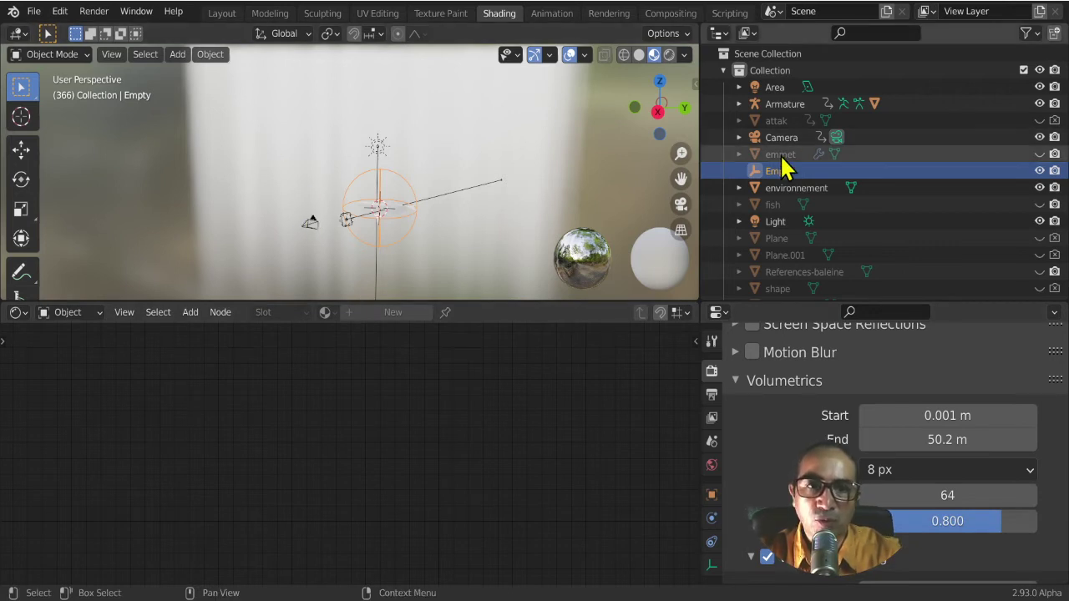
# - Select the environnement object and reposition the Multiply node in its Material.002 tree
pyautogui.click(815, 189)
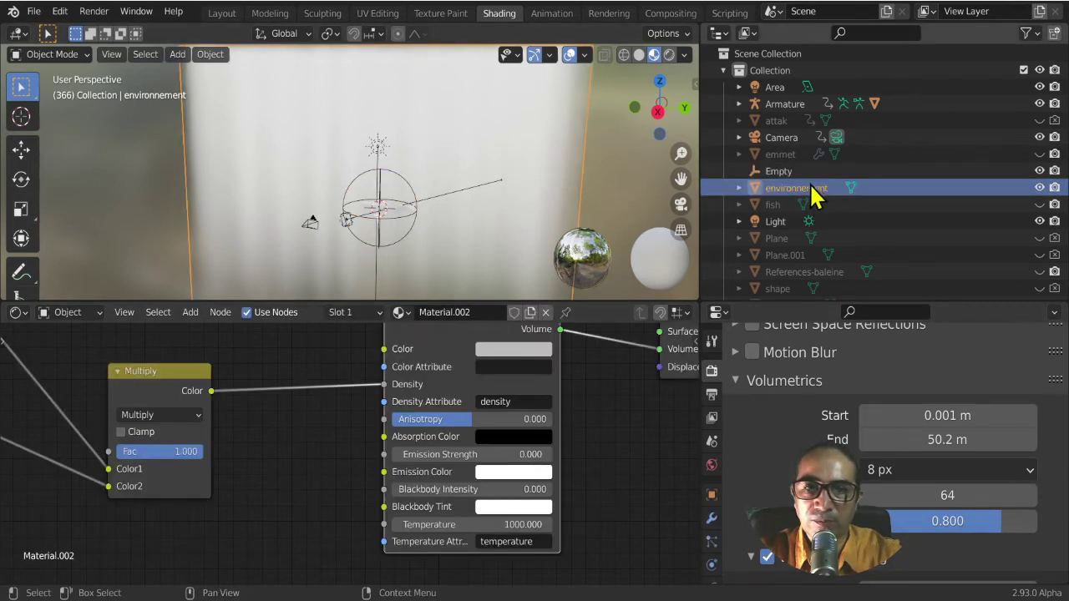
pyautogui.moveTo(233, 476); pyautogui.dragTo(469, 430, button='middle')
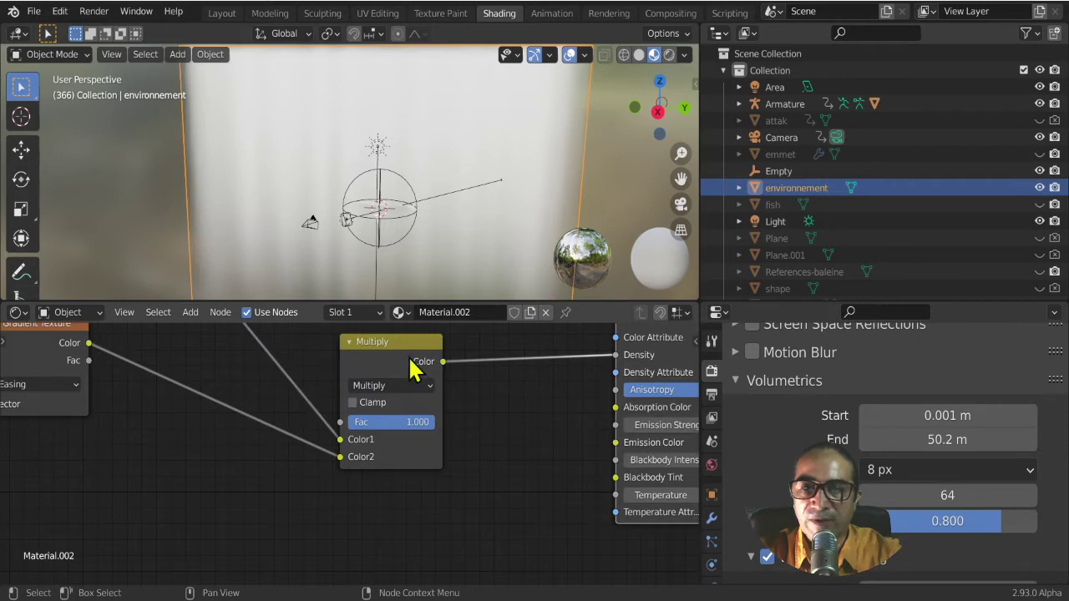
pyautogui.moveTo(415, 367)
pyautogui.mouseDown()
pyautogui.moveTo(343, 379)
pyautogui.moveTo(357, 374)
pyautogui.mouseUp()
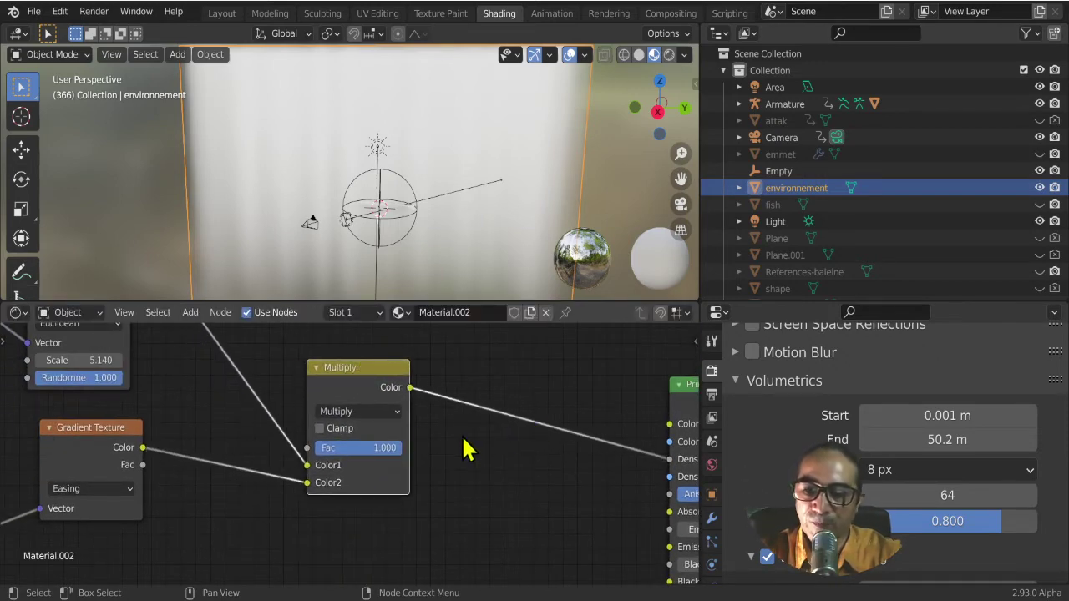
# - Add a ColorRamp node onto the link between Multiply and the volume Density
pyautogui.hotkey('shift', 'a')
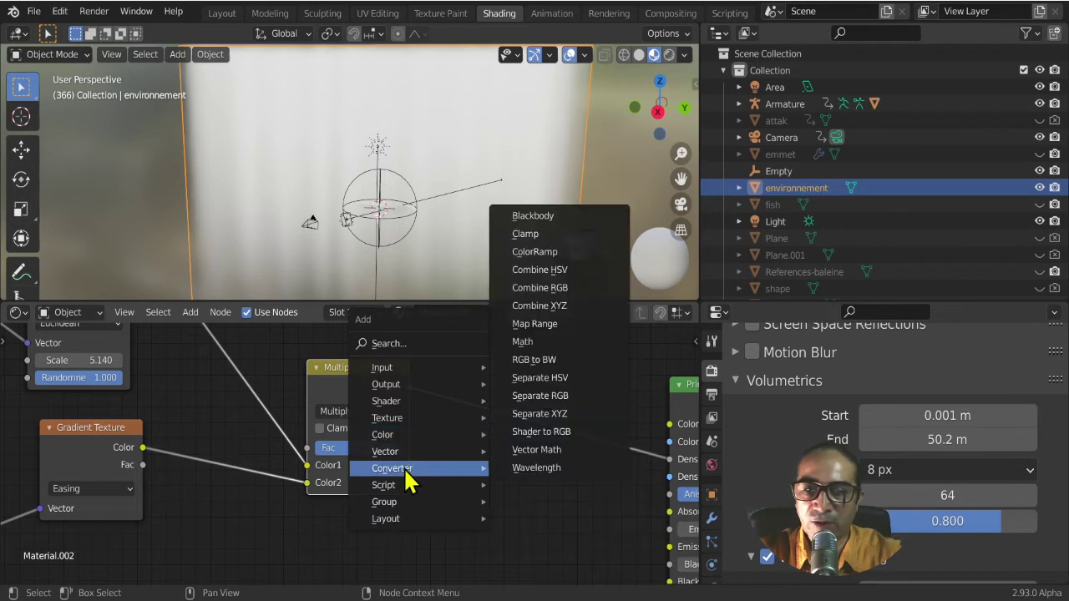
pyautogui.click(565, 252)
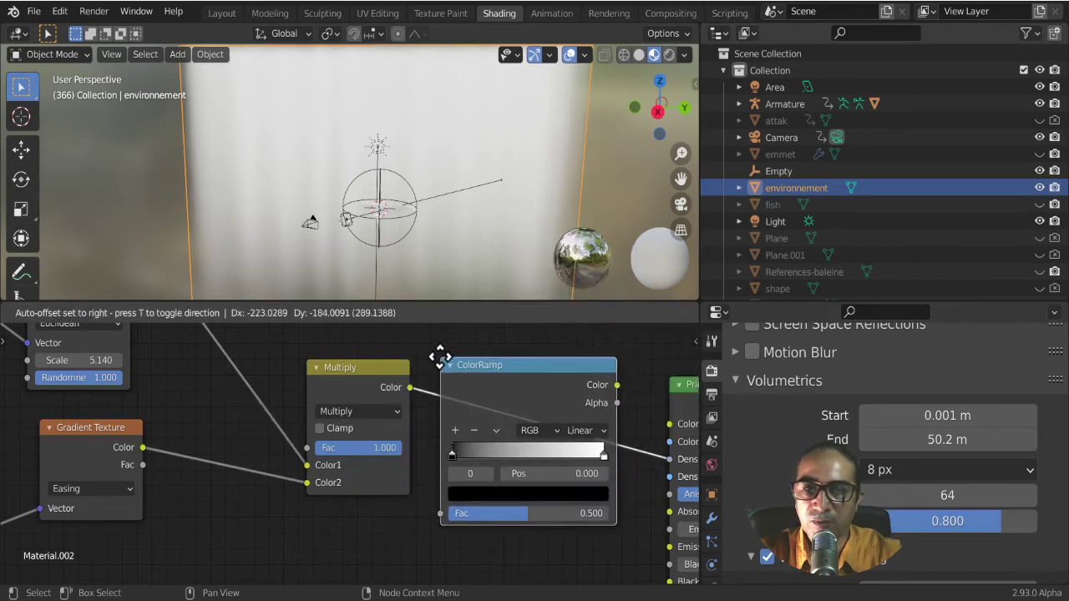
pyautogui.click(470, 359)
# - Tighten the ColorRamp, with the black stop near 0.055 and the white stop at 0.256
pyautogui.moveTo(561, 464)
pyautogui.mouseDown()
pyautogui.moveTo(644, 472)
pyautogui.moveTo(480, 457)
pyautogui.mouseUp()
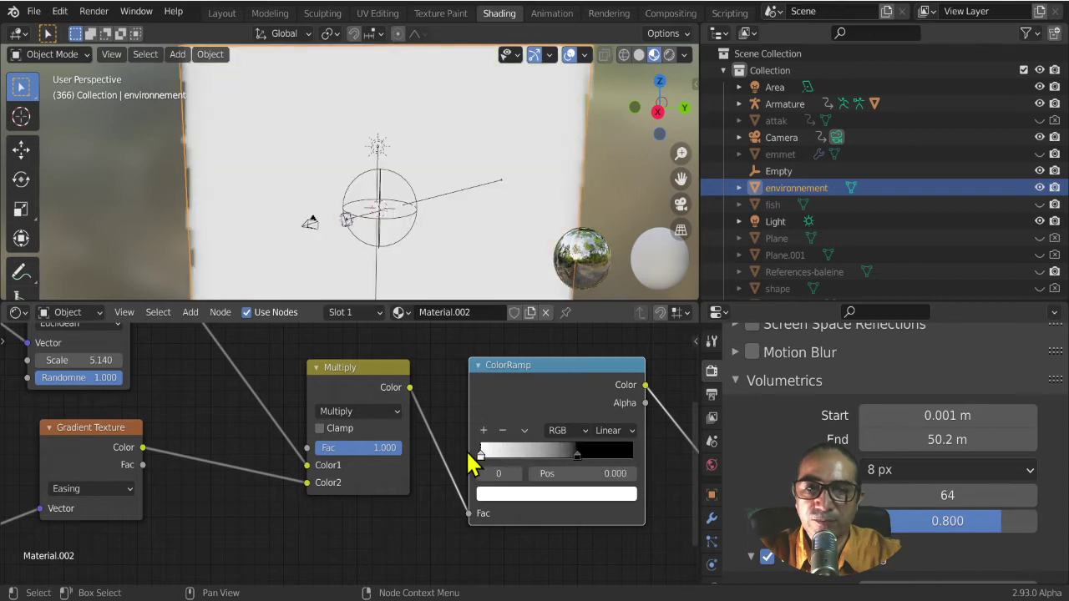
pyautogui.moveTo(577, 458)
pyautogui.mouseDown()
pyautogui.moveTo(505, 455)
pyautogui.moveTo(652, 454)
pyautogui.mouseUp()
pyautogui.moveTo(505, 459); pyautogui.dragTo(463, 460)
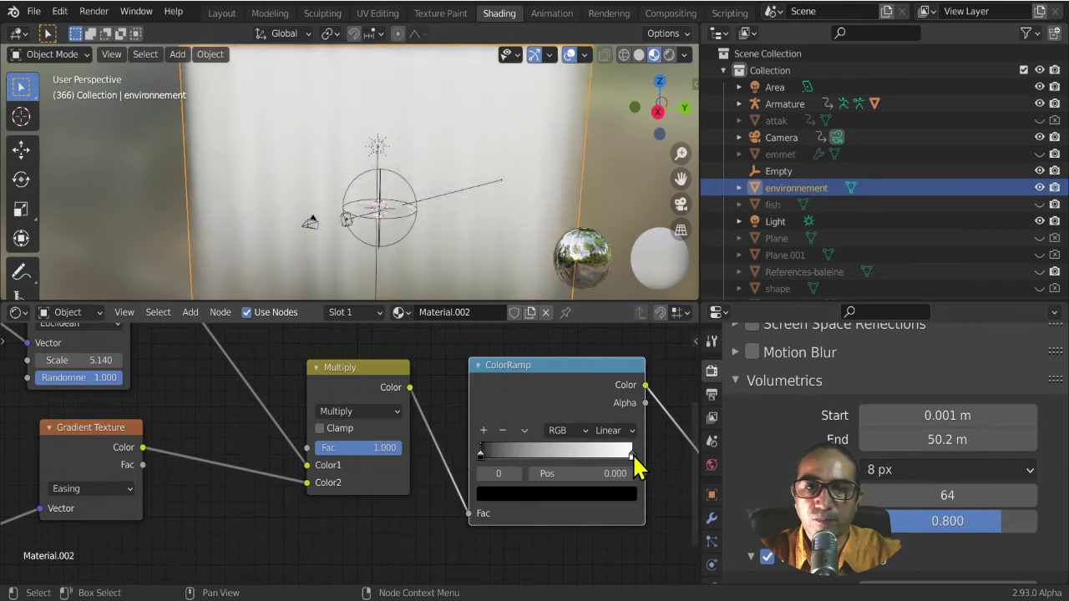
pyautogui.moveTo(632, 455); pyautogui.dragTo(492, 458)
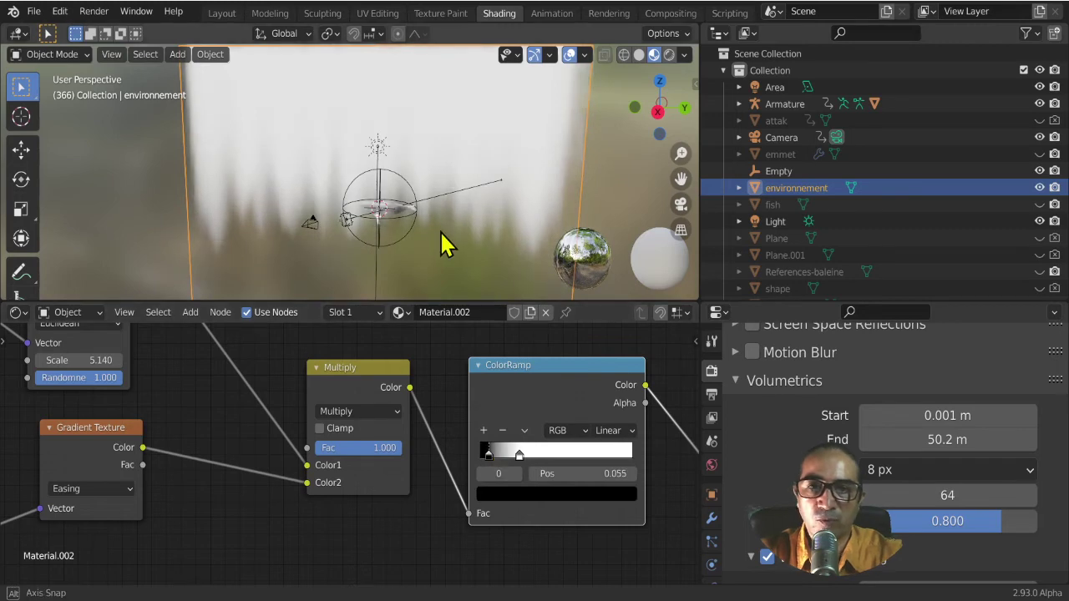
pyautogui.scroll(-1, 443, 225)
pyautogui.scroll(-2, 451, 201)
pyautogui.scroll(4, 453, 196)
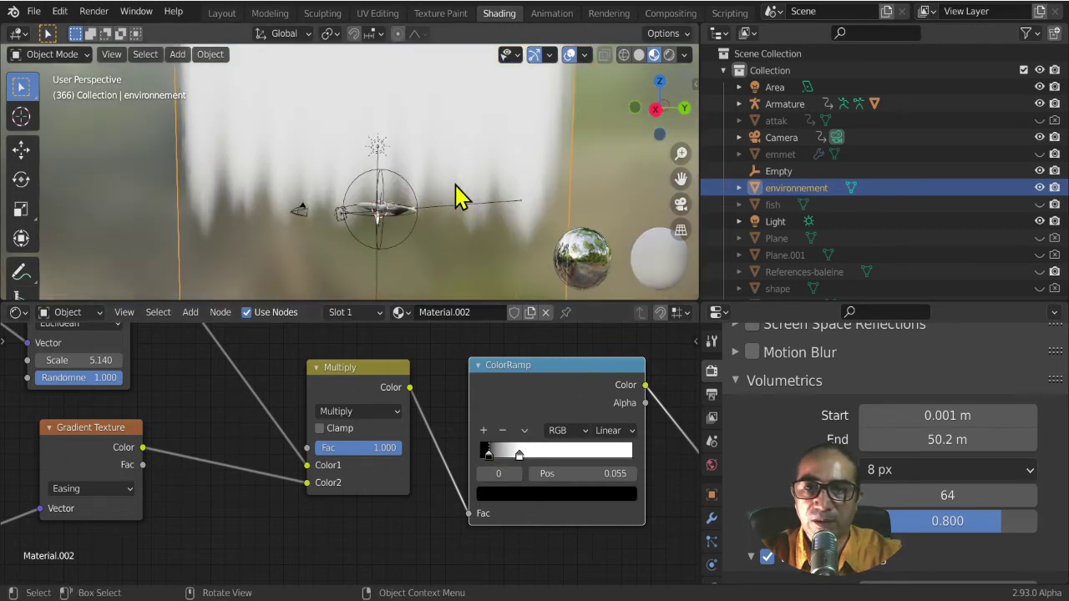
pyautogui.scroll(-1, 434, 443)
pyautogui.scroll(-2, 563, 470)
# - Duplicate the ColorRamp and place the copy on the Voronoi Distance link
pyautogui.scroll(-2, 518, 464)
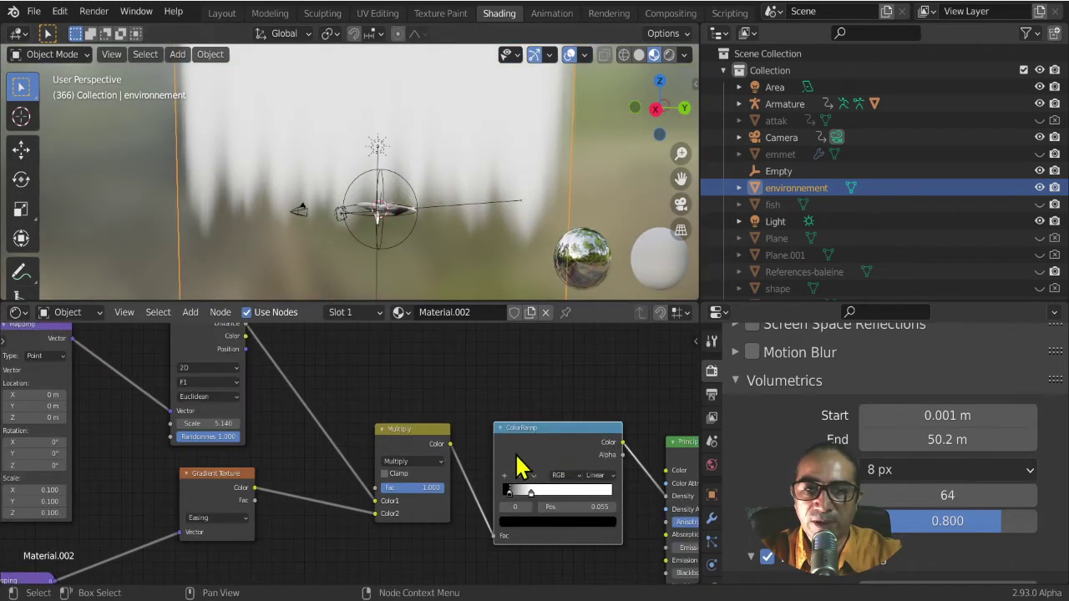
pyautogui.hotkey('shift', 'd')
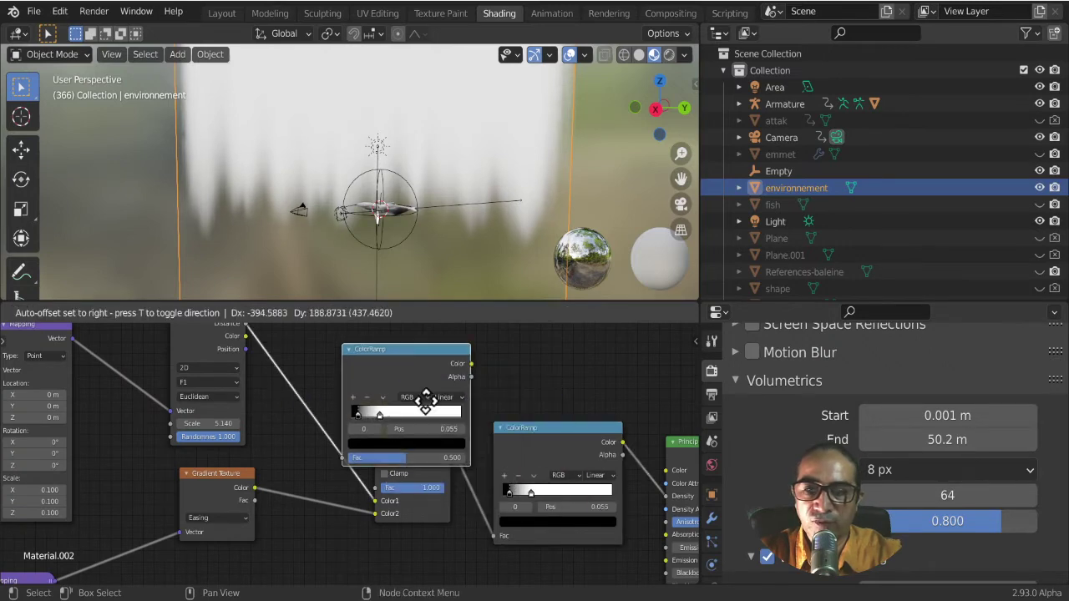
pyautogui.click(370, 384)
pyautogui.moveTo(370, 417); pyautogui.dragTo(394, 505, button='middle')
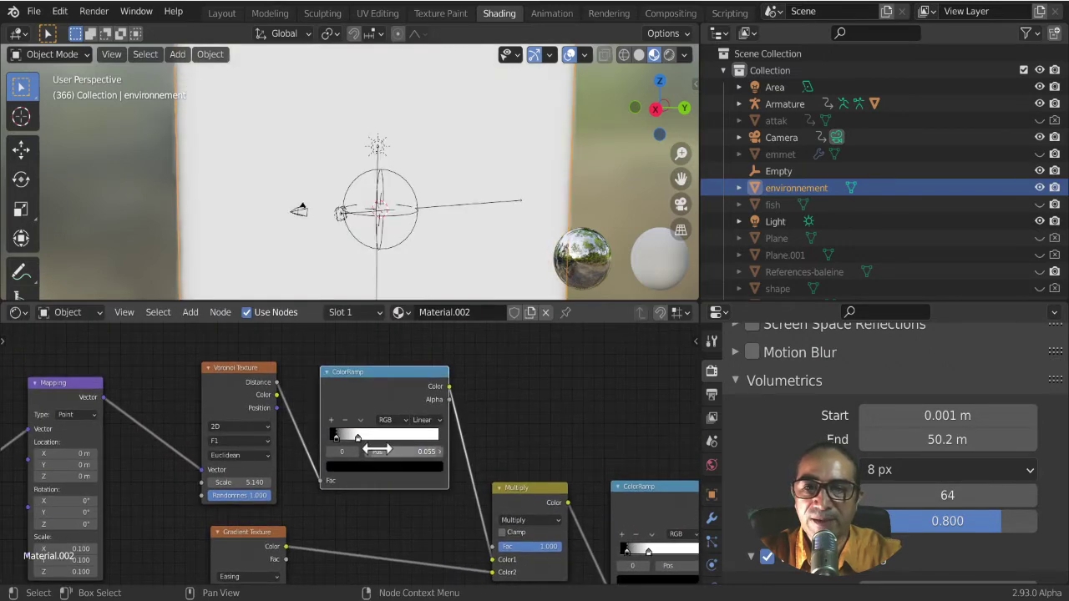
# - Flip the new ramp to white-to-black with the black stop at 0.218 for thin shafts
pyautogui.moveTo(355, 437); pyautogui.dragTo(405, 438)
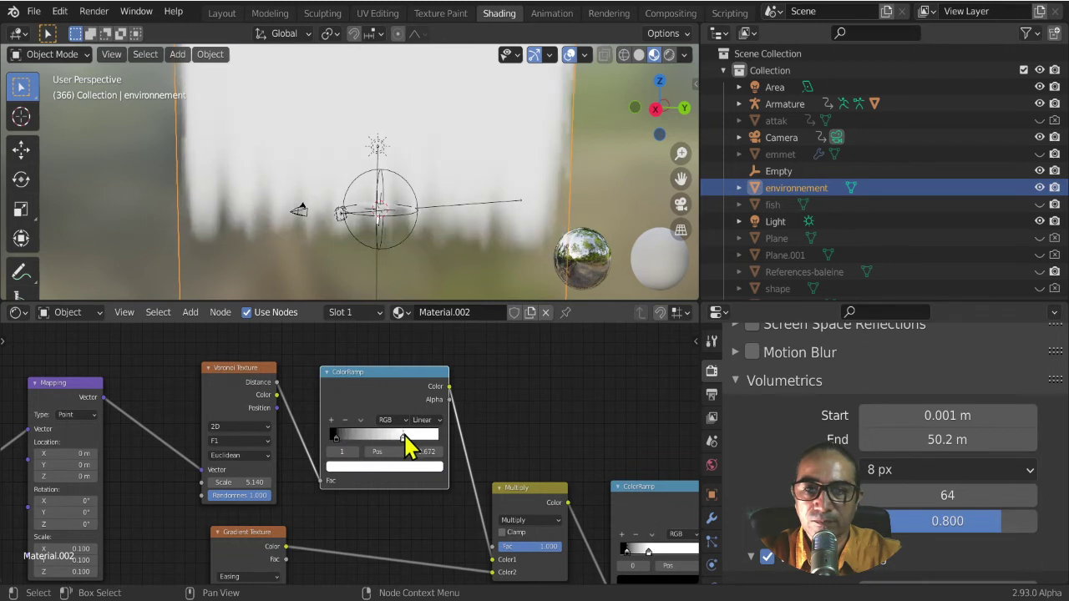
pyautogui.moveTo(335, 436)
pyautogui.mouseDown()
pyautogui.moveTo(400, 440)
pyautogui.moveTo(412, 457)
pyautogui.moveTo(387, 444)
pyautogui.moveTo(460, 443)
pyautogui.mouseUp()
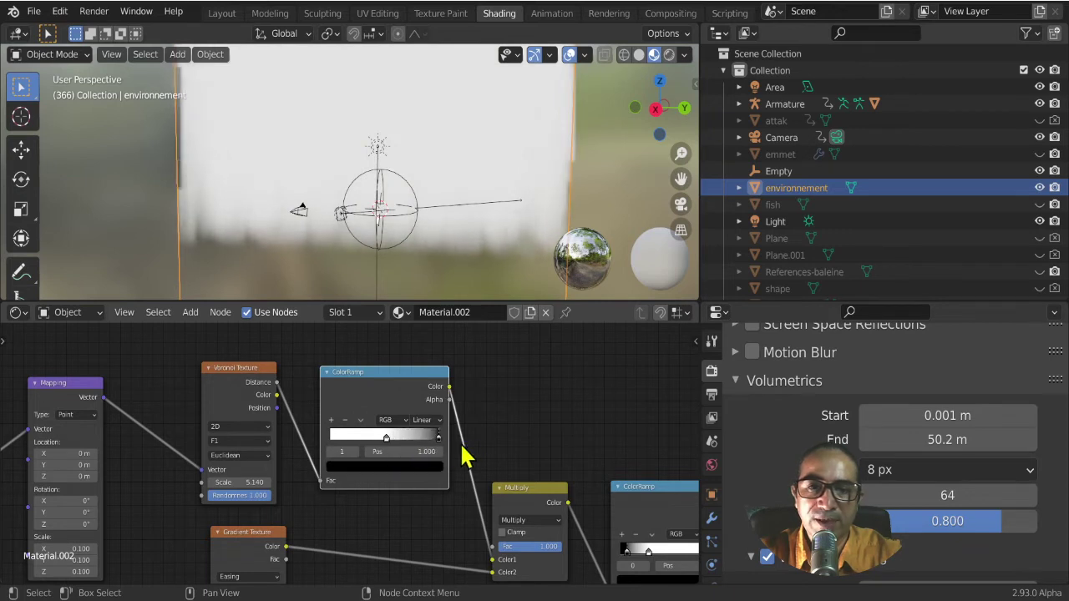
pyautogui.moveTo(387, 448); pyautogui.dragTo(299, 437)
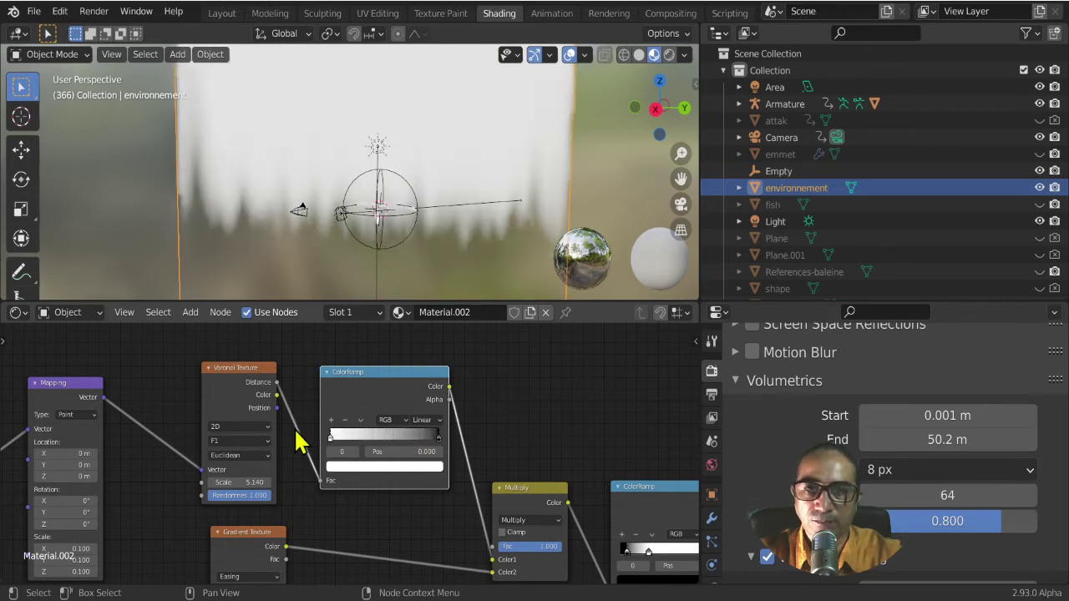
pyautogui.moveTo(432, 445); pyautogui.dragTo(351, 448)
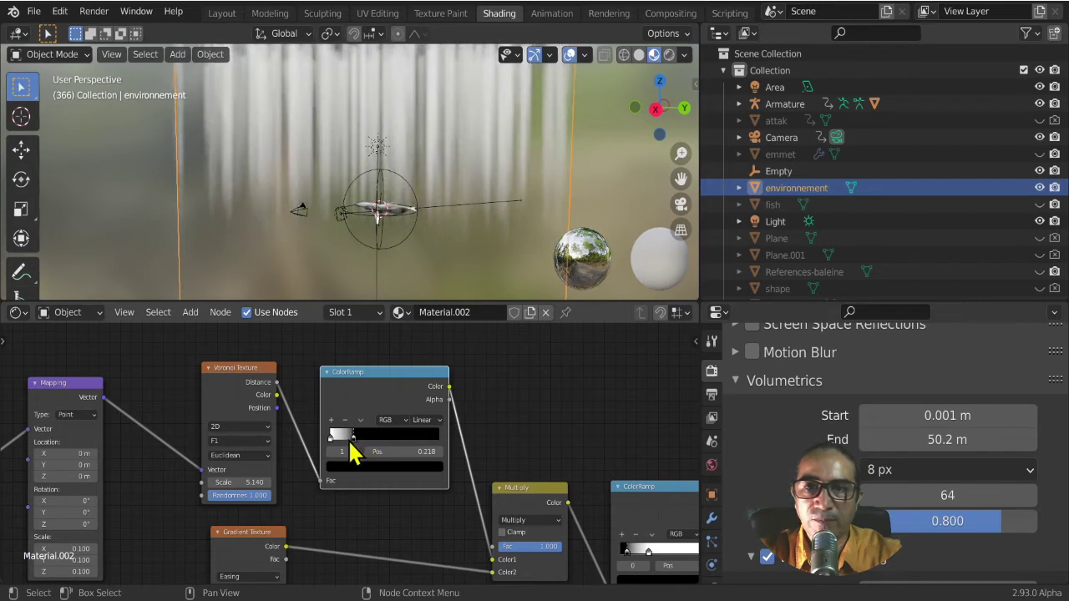
pyautogui.moveTo(326, 232)
pyautogui.mouseDown(button='middle')
pyautogui.moveTo(376, 223)
pyautogui.moveTo(384, 184)
pyautogui.moveTo(396, 232)
pyautogui.moveTo(401, 172)
pyautogui.moveTo(371, 125)
pyautogui.mouseUp(button='middle')
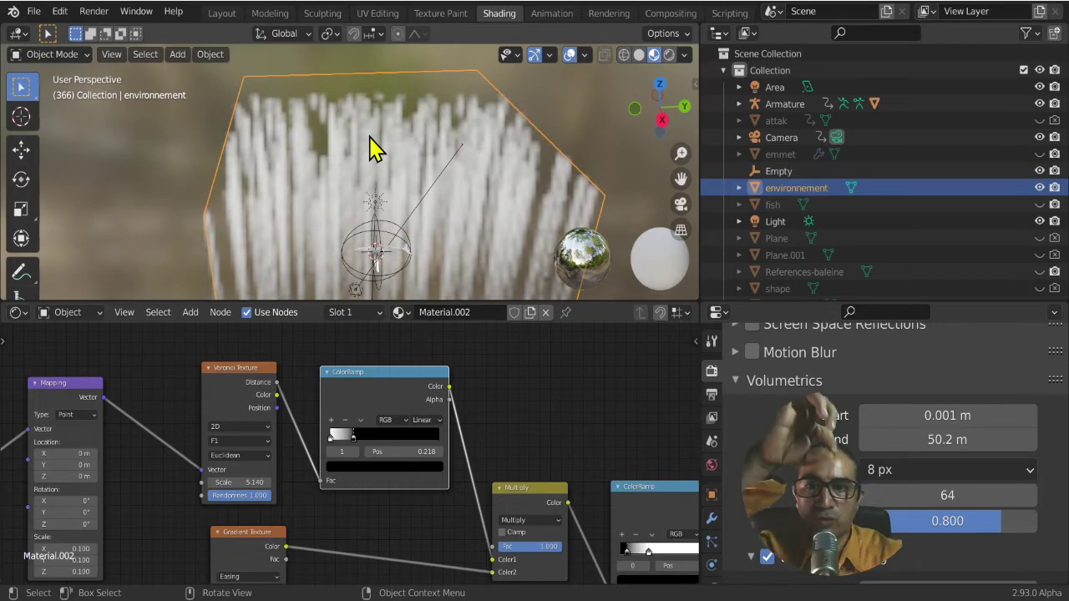
pyautogui.moveTo(429, 209)
pyautogui.mouseDown(button='middle')
pyautogui.moveTo(426, 224)
pyautogui.moveTo(417, 184)
pyautogui.moveTo(434, 183)
pyautogui.moveTo(434, 155)
pyautogui.moveTo(454, 203)
pyautogui.moveTo(340, 204)
pyautogui.mouseUp(button='middle')
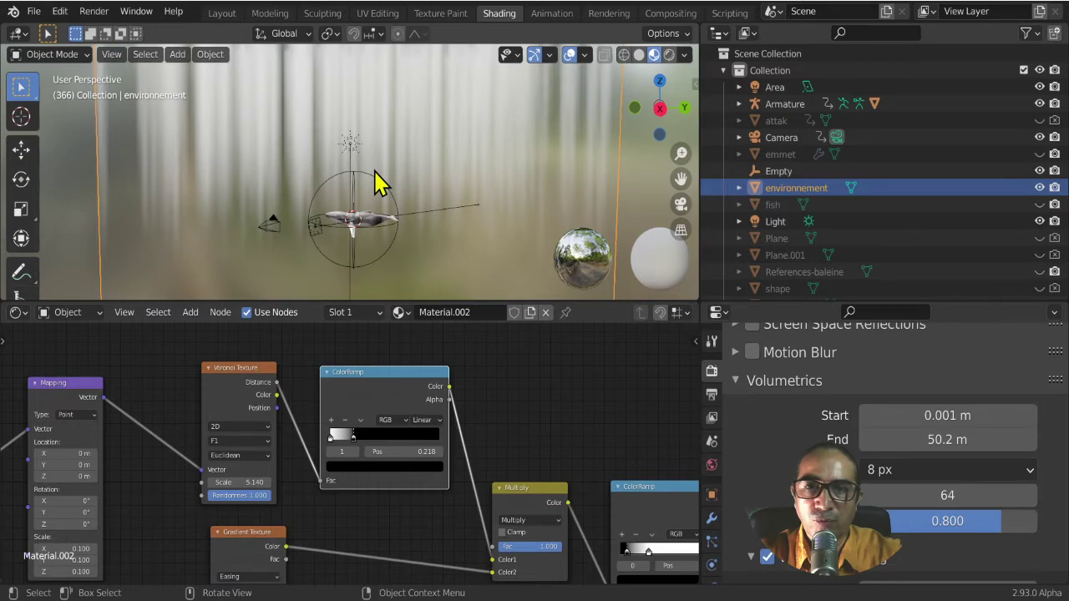
pyautogui.moveTo(551, 476)
pyautogui.mouseDown(button='middle')
pyautogui.moveTo(362, 425)
pyautogui.moveTo(530, 490)
pyautogui.mouseUp(button='middle')
pyautogui.scroll(1, 529, 490)
pyautogui.scroll(1, 454, 436)
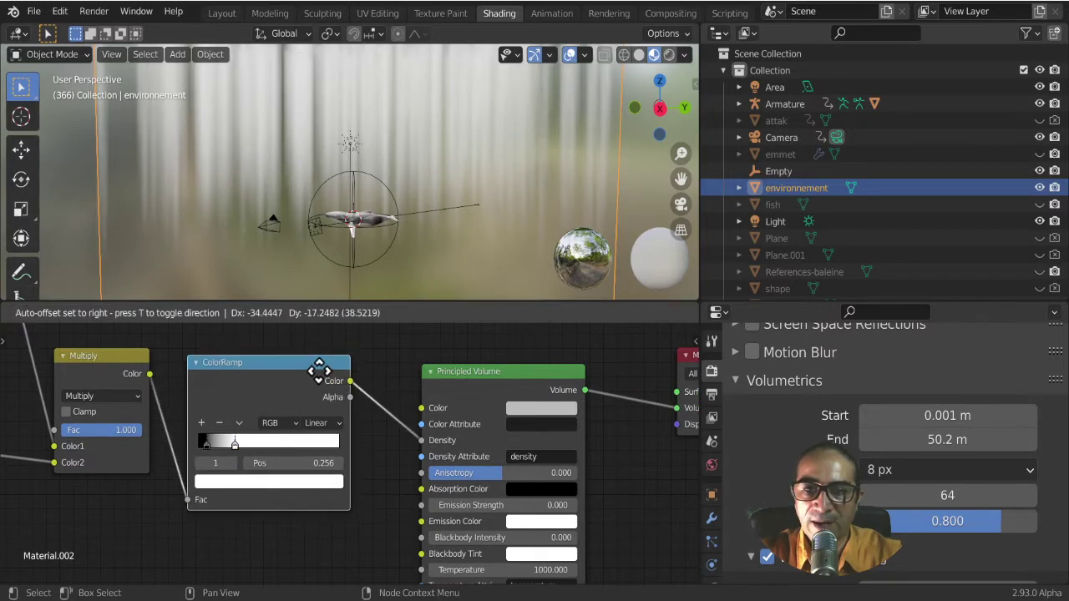
# - Feed the ColorRamp output into the volume colour and tint its white stop light cyan
pyautogui.moveTo(351, 368)
pyautogui.mouseDown()
pyautogui.moveTo(320, 410)
pyautogui.moveTo(383, 412)
pyautogui.mouseUp()
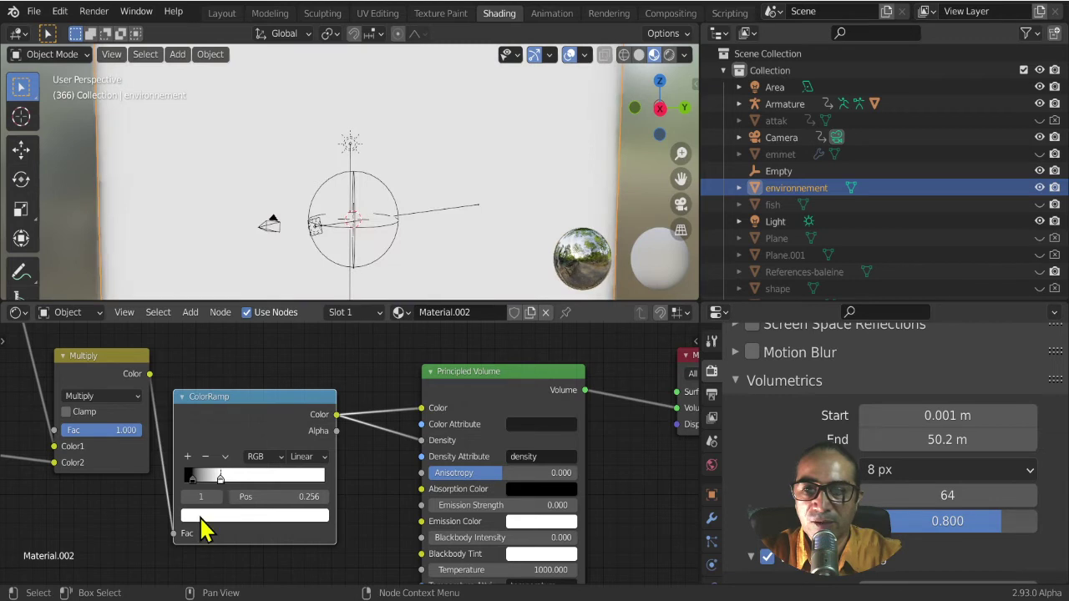
pyautogui.moveTo(271, 509); pyautogui.dragTo(200, 534)
pyautogui.click(209, 515)
pyautogui.click(243, 350)
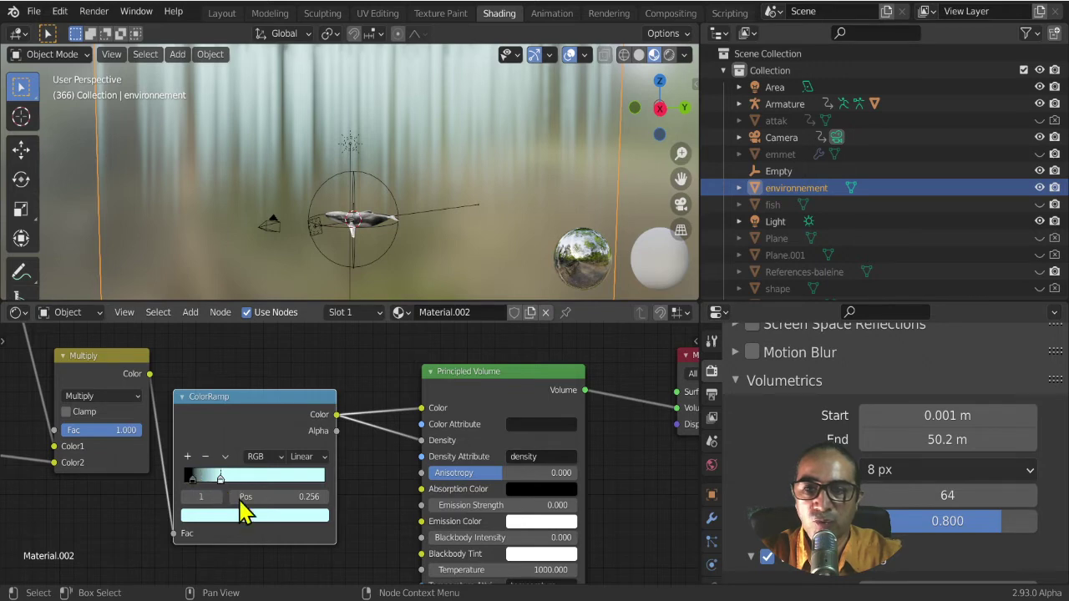
# - Add a third ramp stop with a pale near-white tint
pyautogui.keyDown('ctrl'); pyautogui.click(302, 478); pyautogui.keyUp('ctrl')
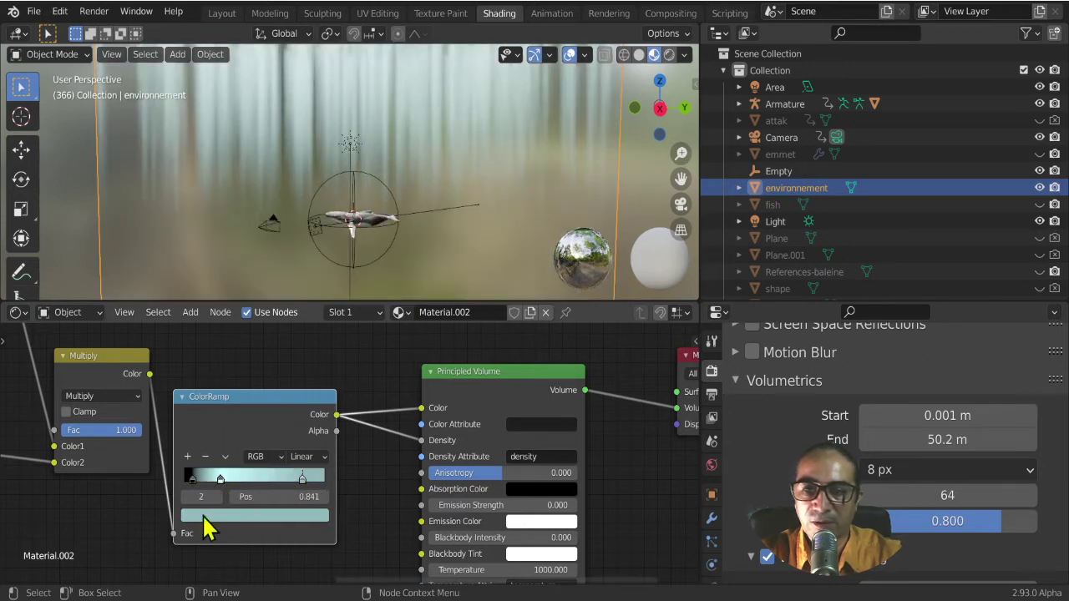
pyautogui.click(239, 516)
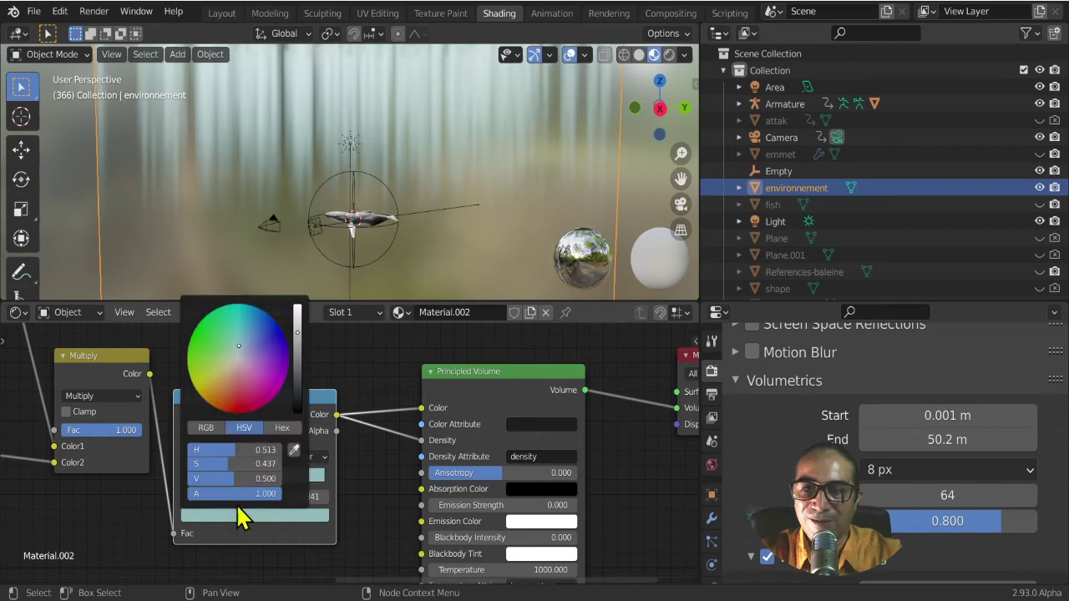
pyautogui.click(237, 355)
pyautogui.moveTo(297, 330); pyautogui.dragTo(297, 307)
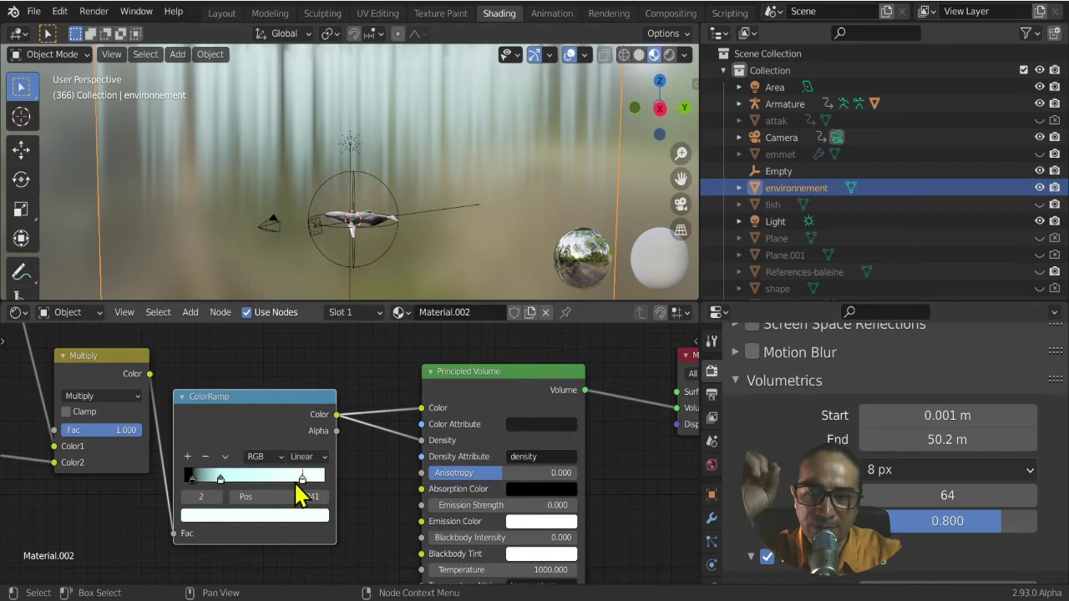
# - Move the right stop to 1.000 and the middle stop to about 0.461
pyautogui.moveTo(303, 482); pyautogui.dragTo(328, 484)
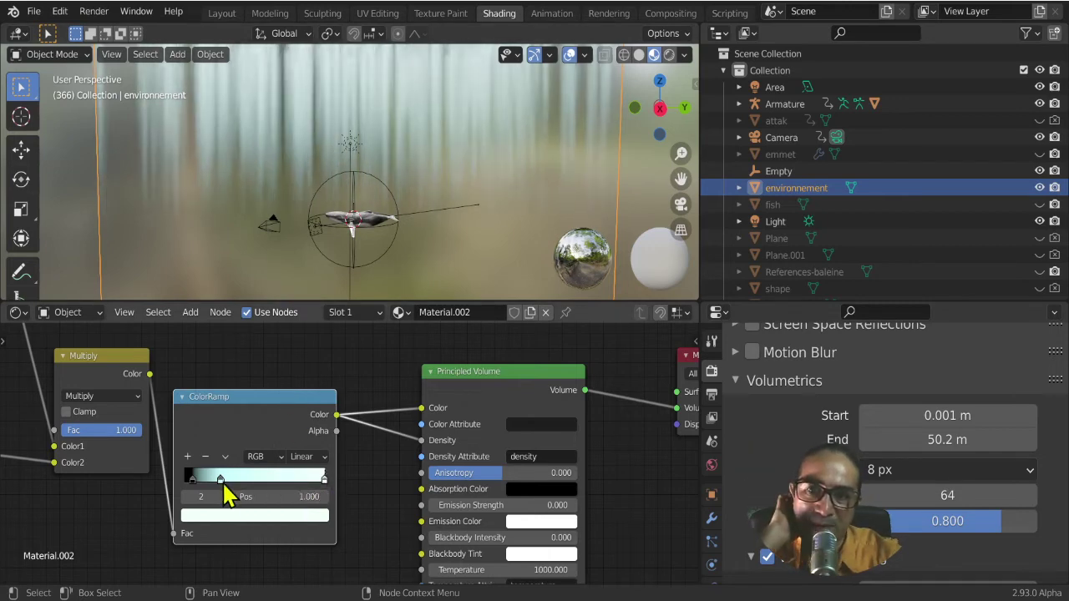
pyautogui.moveTo(226, 479); pyautogui.dragTo(249, 479)
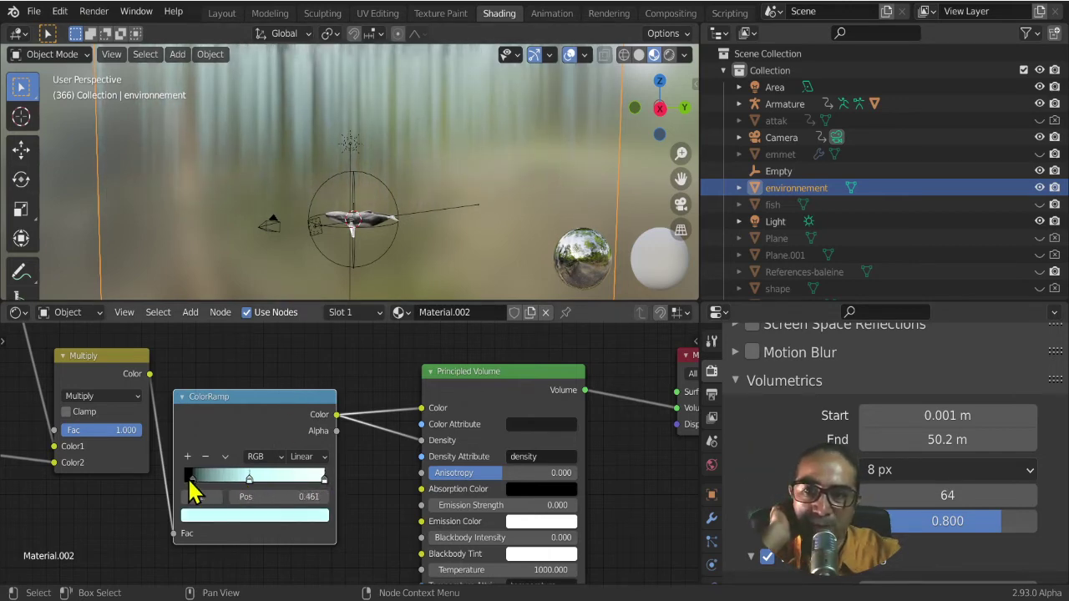
pyautogui.click(185, 478)
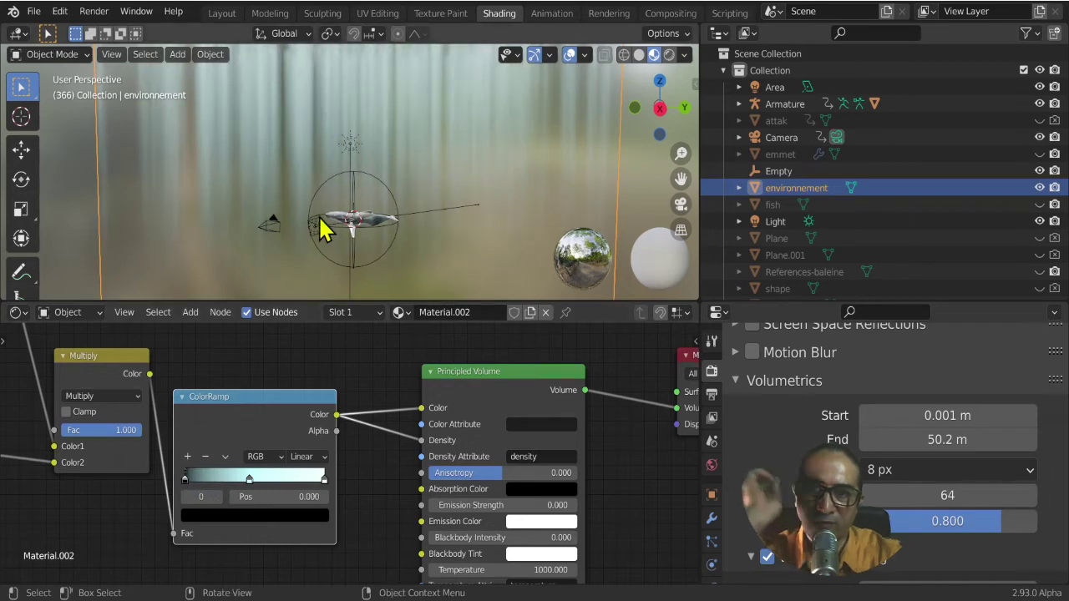
pyautogui.scroll(-1, 324, 227)
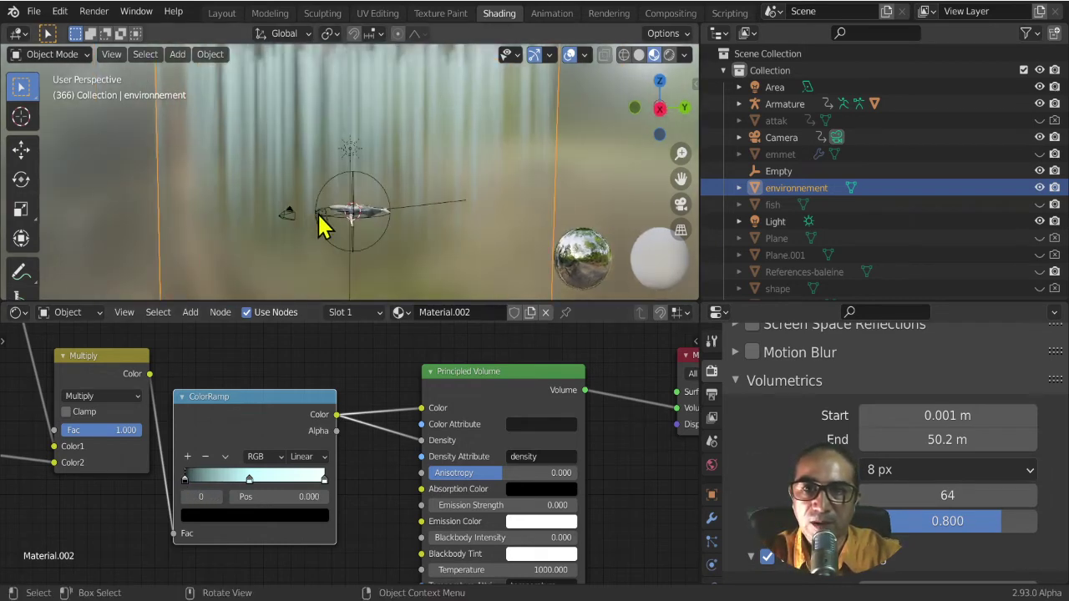
pyautogui.moveTo(300, 219)
pyautogui.mouseDown(button='middle')
pyautogui.moveTo(348, 220)
pyautogui.moveTo(403, 240)
pyautogui.mouseUp(button='middle')
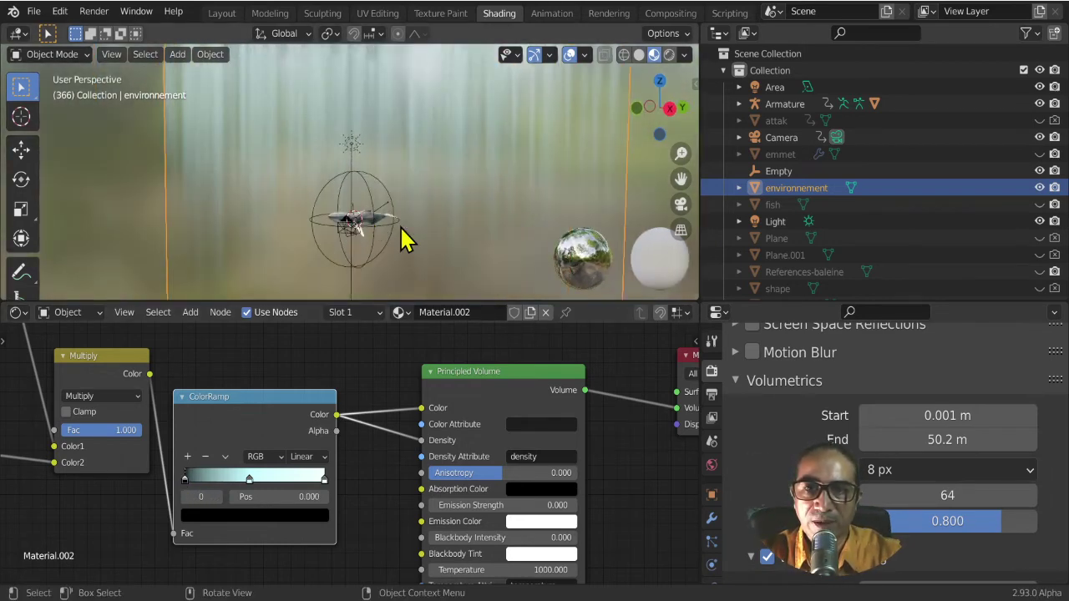
# - Preview Rendered shading through the camera and slide the first ColorRamp stop to 0.185
pyautogui.click(668, 55)
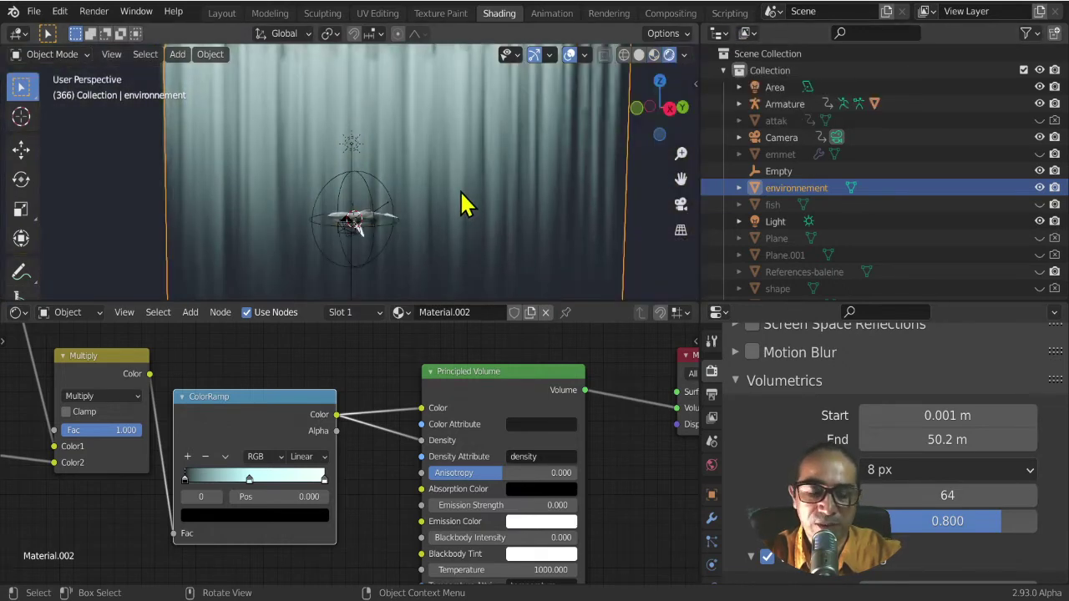
pyautogui.press('KP_0')
pyautogui.scroll(1, 465, 205)
pyautogui.scroll(2, 464, 205)
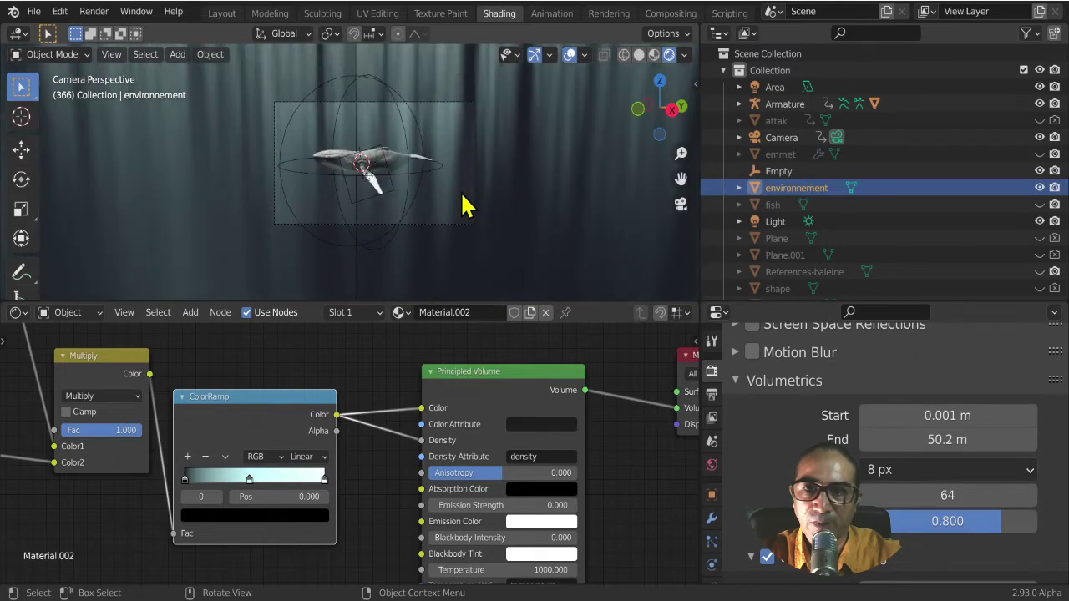
pyautogui.moveTo(177, 467)
pyautogui.mouseDown(button='middle')
pyautogui.moveTo(326, 459)
pyautogui.moveTo(280, 397)
pyautogui.mouseUp(button='middle')
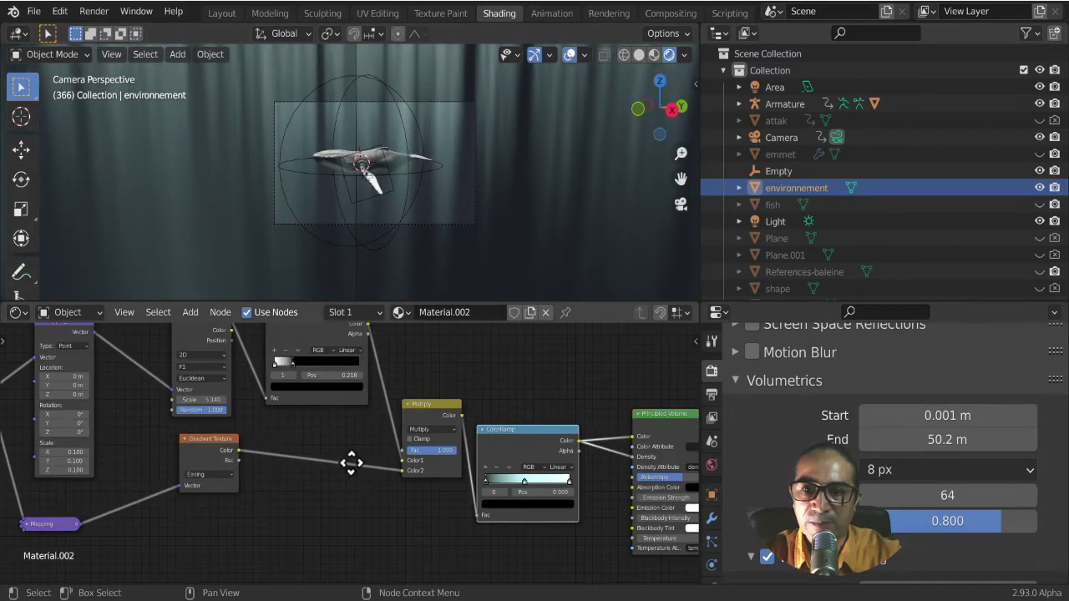
pyautogui.moveTo(287, 389); pyautogui.dragTo(269, 382)
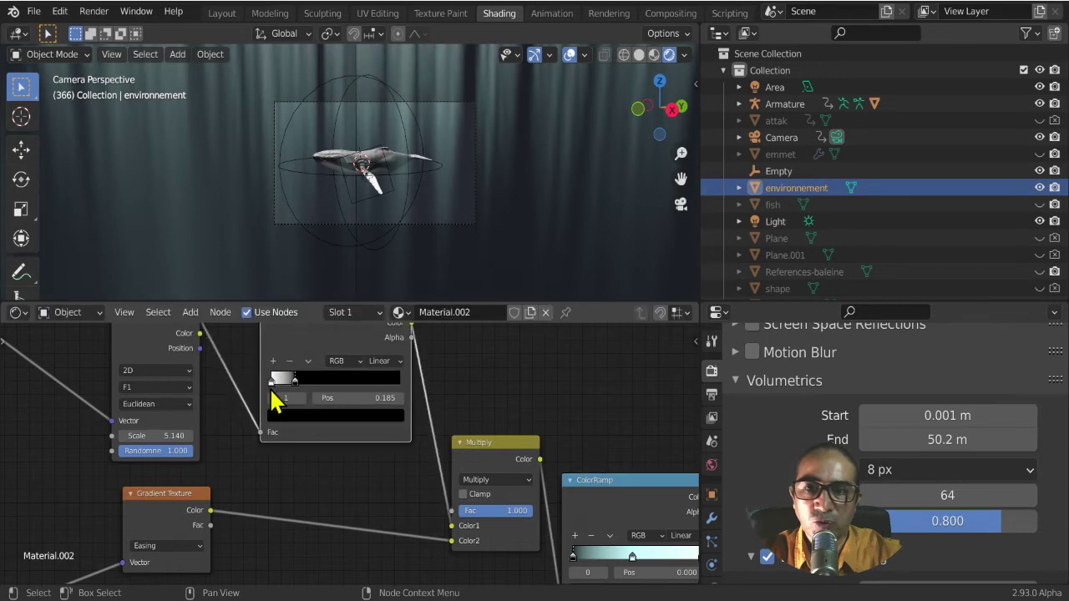
# - Raise the Voronoi texture Scale to 8.240 for denser, thinner shafts
pyautogui.moveTo(200, 458)
pyautogui.mouseDown(button='middle')
pyautogui.moveTo(375, 454)
pyautogui.moveTo(390, 499)
pyautogui.mouseUp(button='middle')
pyautogui.scroll(4, 375, 453)
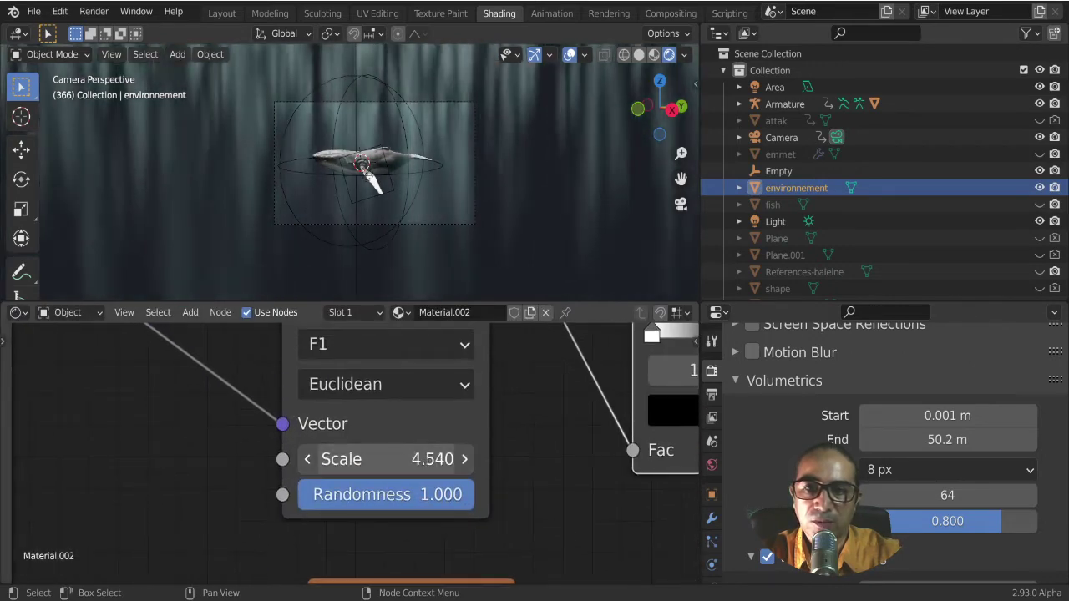
pyautogui.moveTo(429, 456); pyautogui.dragTo(436, 470)
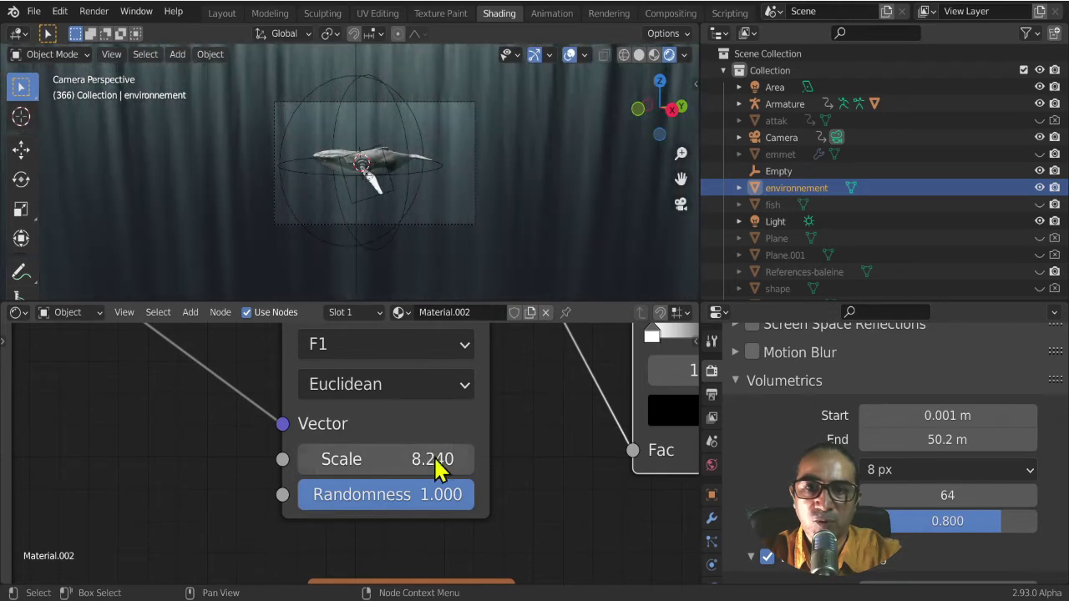
pyautogui.scroll(2, 391, 240)
pyautogui.scroll(1, 391, 241)
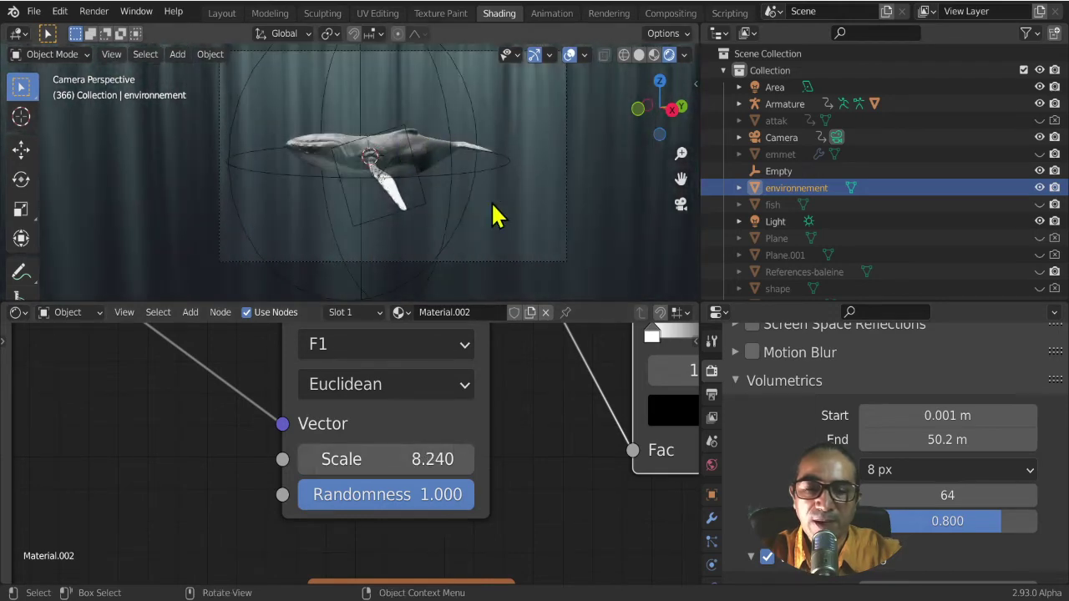
pyautogui.scroll(-4, 493, 215)
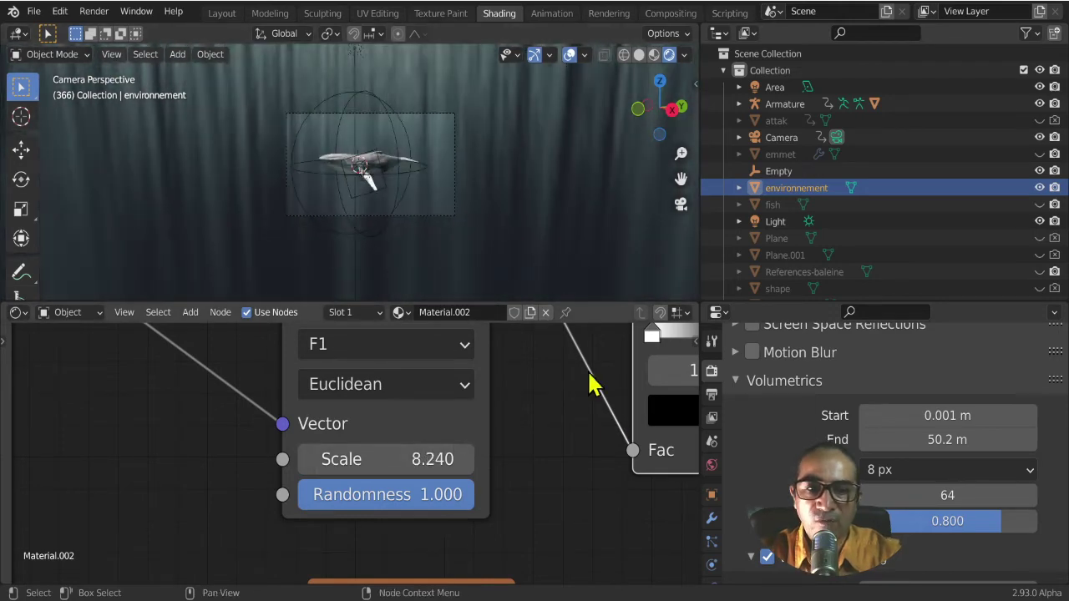
pyautogui.moveTo(589, 375)
pyautogui.mouseDown(button='middle')
pyautogui.moveTo(465, 425)
pyautogui.moveTo(379, 432)
pyautogui.mouseUp(button='middle')
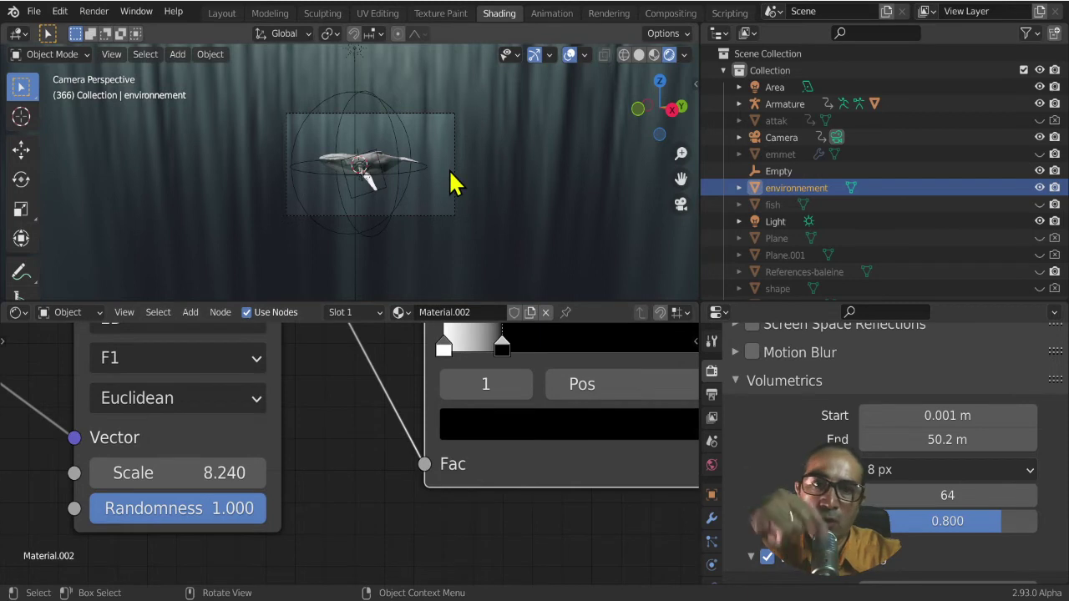
# - Shift the World background colour toward saturated teal and set Strength to 4.000
pyautogui.click(710, 468)
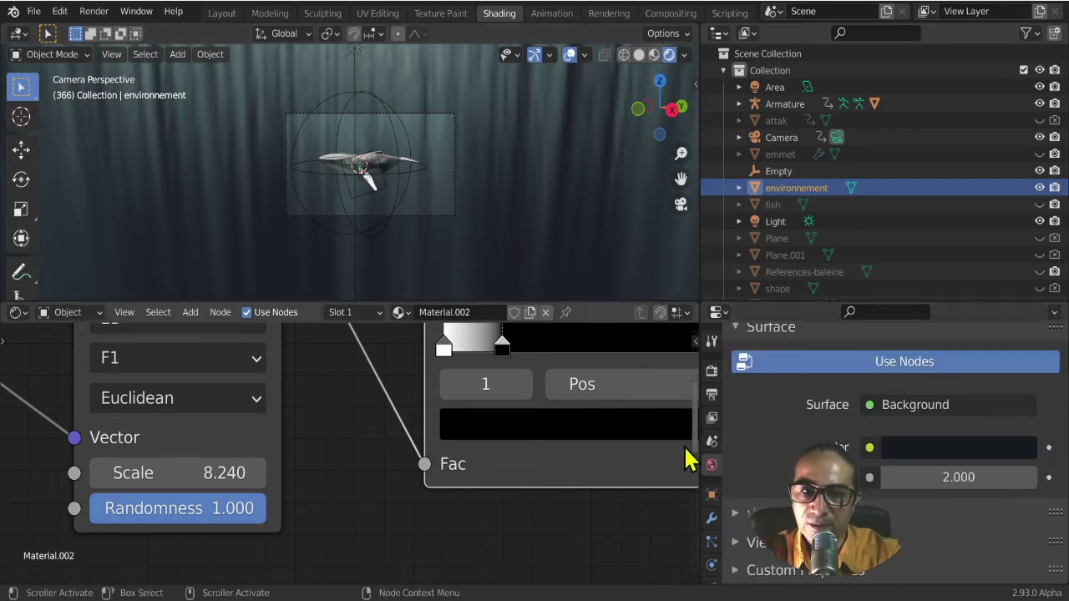
pyautogui.click(960, 462)
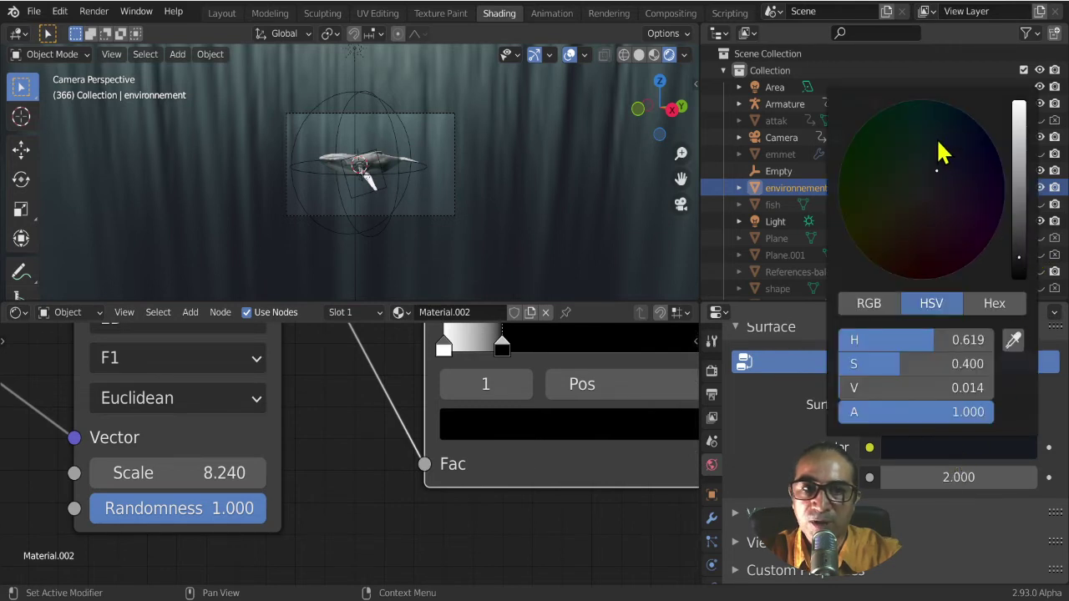
pyautogui.moveTo(937, 144); pyautogui.dragTo(938, 130)
pyautogui.scroll(3, 301, 216)
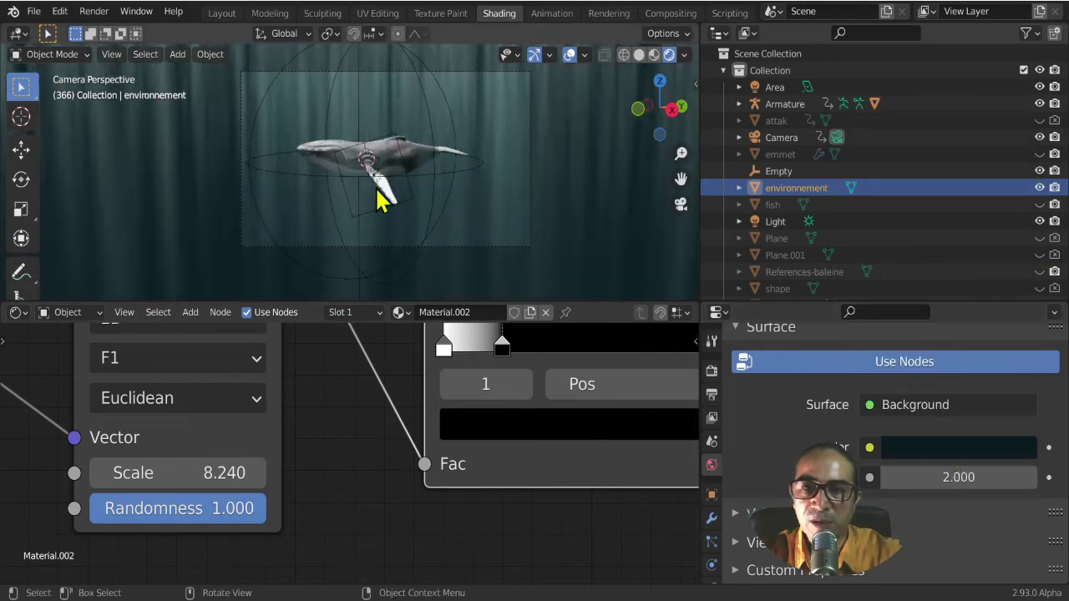
pyautogui.click(940, 477)
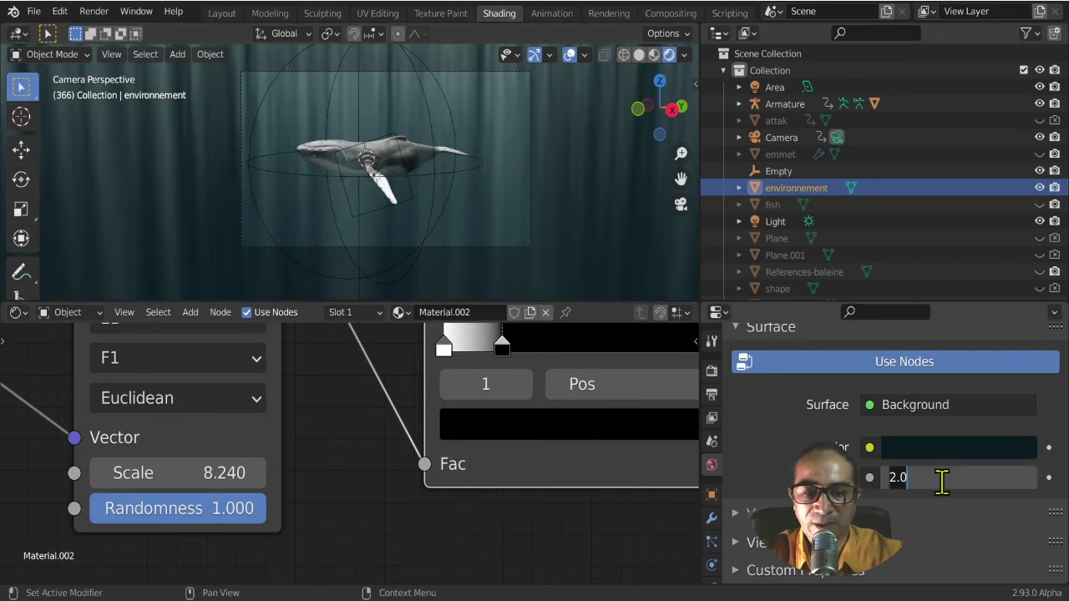
pyautogui.write('4')
pyautogui.press('Return')
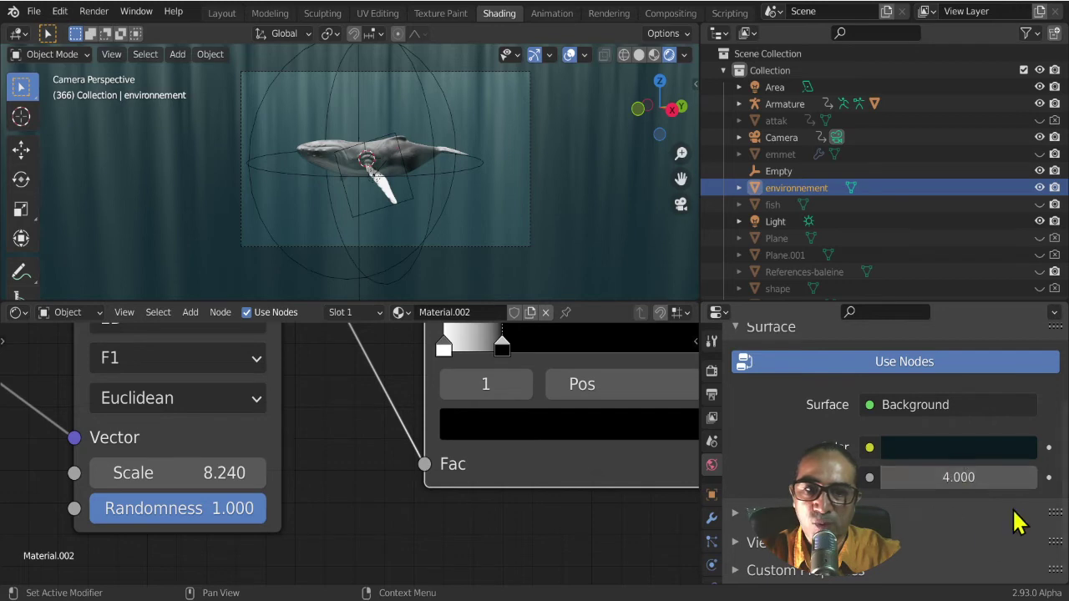
# - Deepen the background colour to a near-black blue (V 0.014) and recheck through the camera
pyautogui.scroll(3, 477, 186)
pyautogui.scroll(-3, 422, 174)
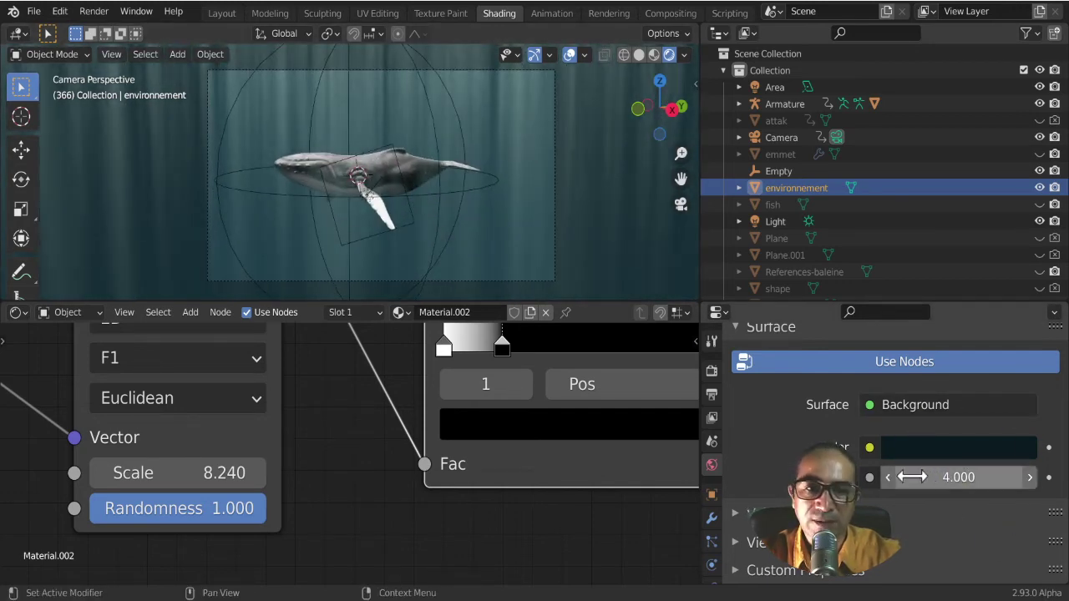
pyautogui.click(939, 455)
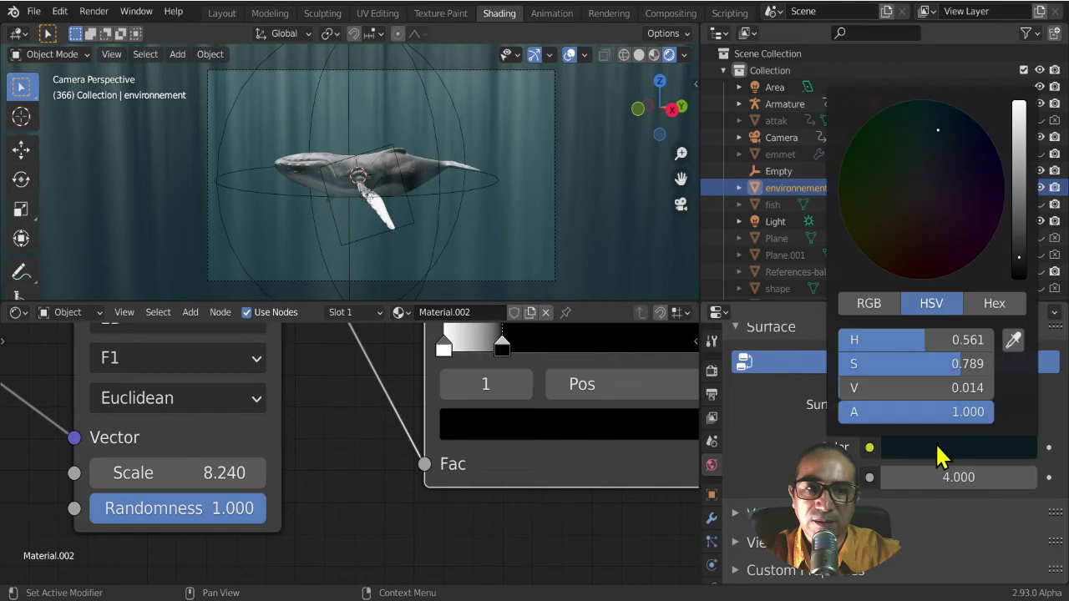
pyautogui.click(950, 119)
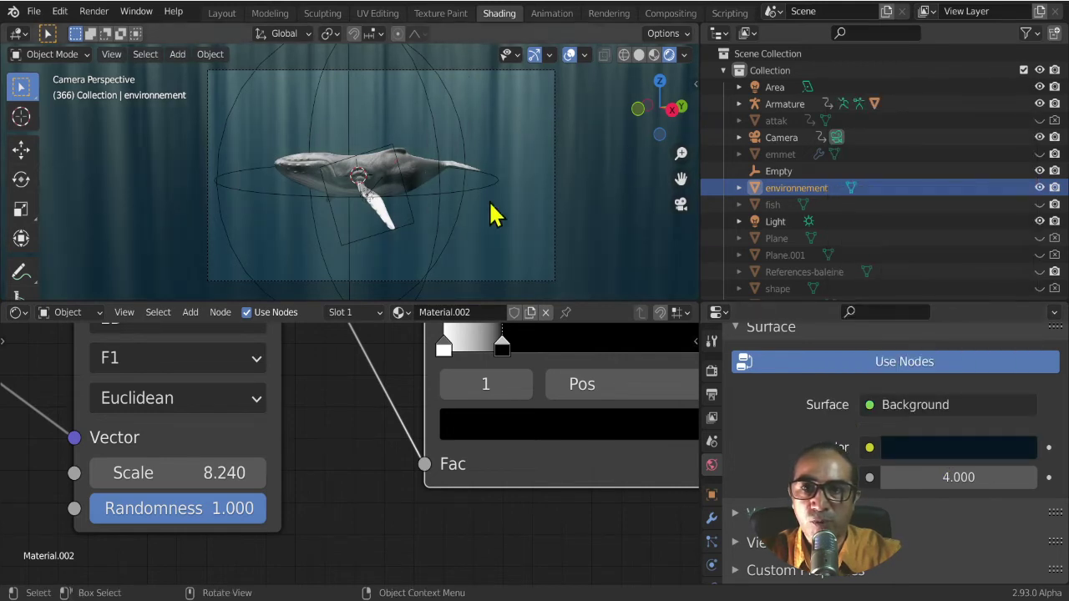
pyautogui.scroll(1, 422, 192)
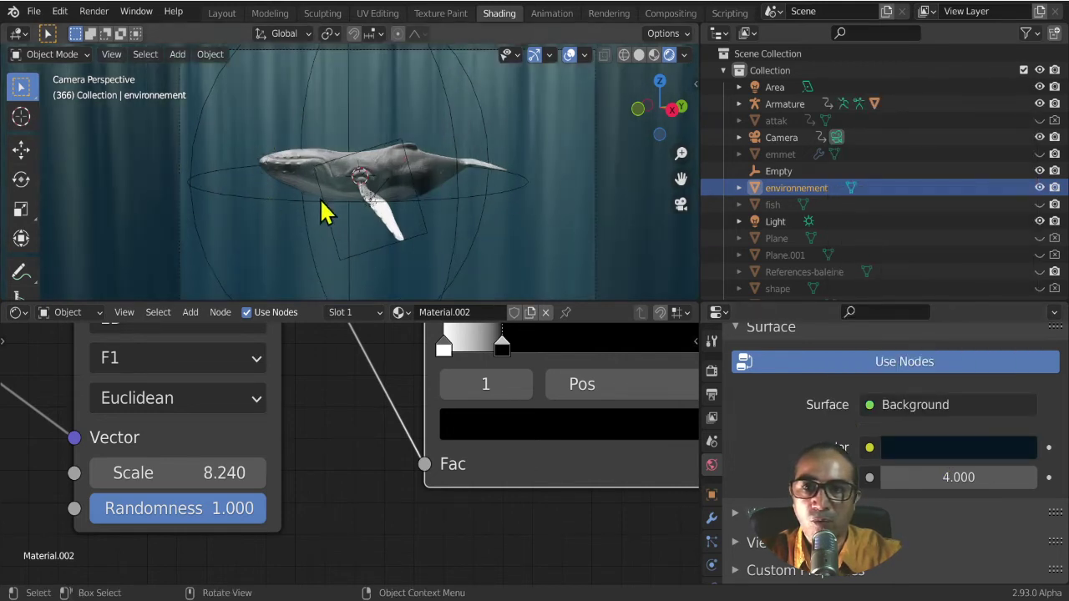
pyautogui.moveTo(304, 232)
pyautogui.mouseDown(button='middle')
pyautogui.moveTo(293, 231)
pyautogui.moveTo(363, 231)
pyautogui.moveTo(291, 232)
pyautogui.mouseUp(button='middle')
pyautogui.press('KP_0')
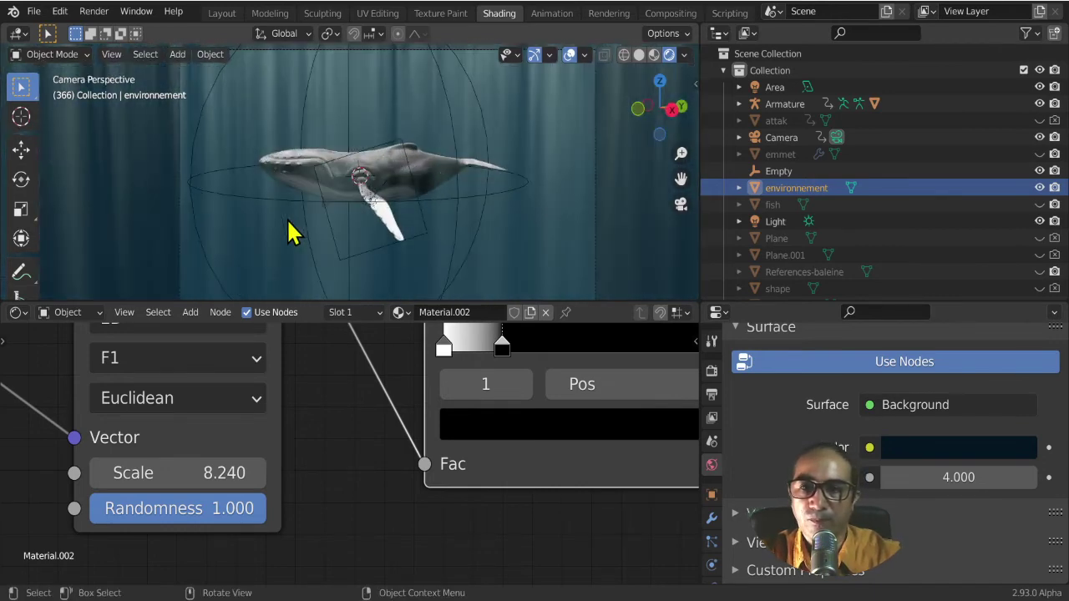
pyautogui.scroll(-3, 351, 250)
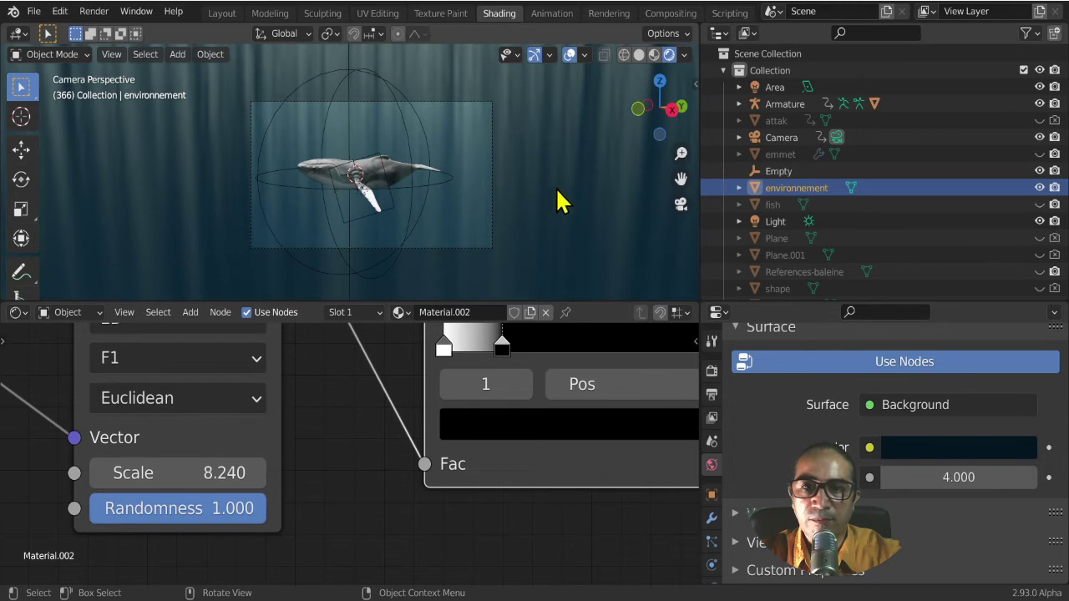
# - Select the Empty around the whale and test rotating it, cancelling each attempt
pyautogui.click(794, 155)
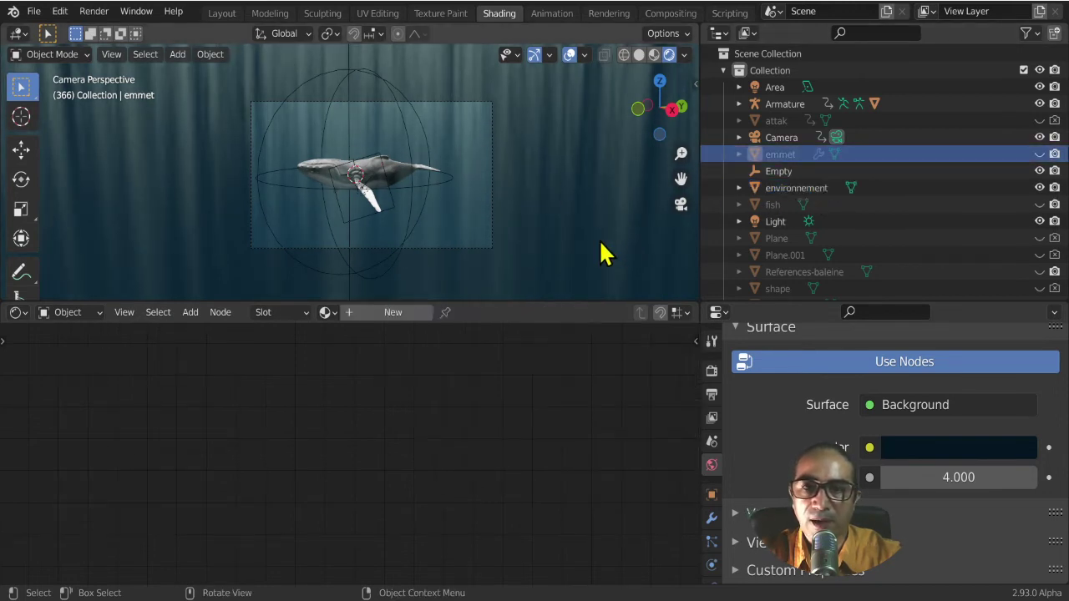
pyautogui.click(421, 206)
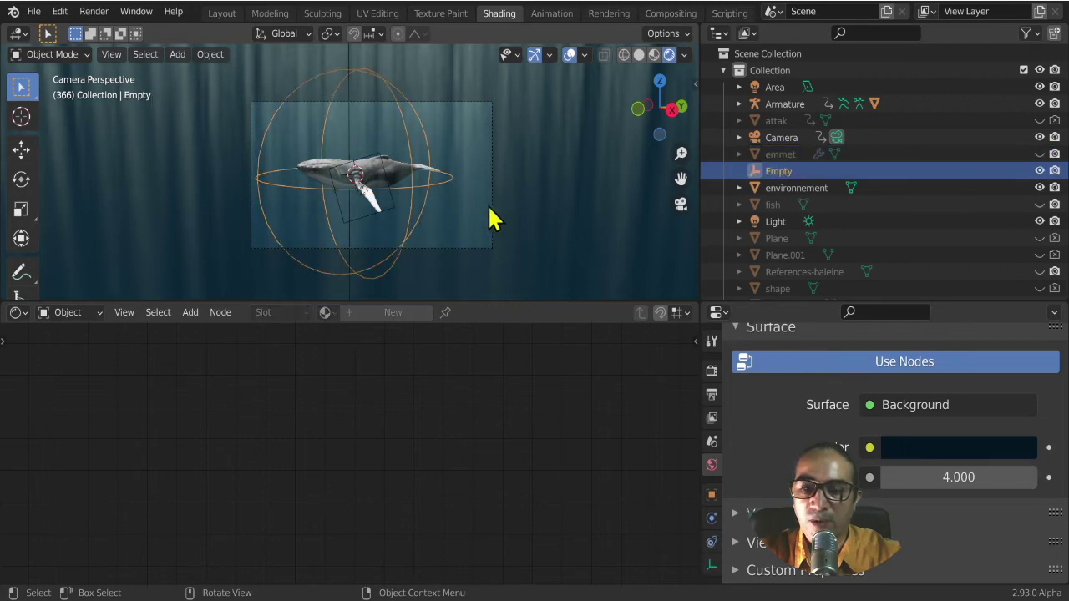
pyautogui.press('r')
pyautogui.press('Escape')
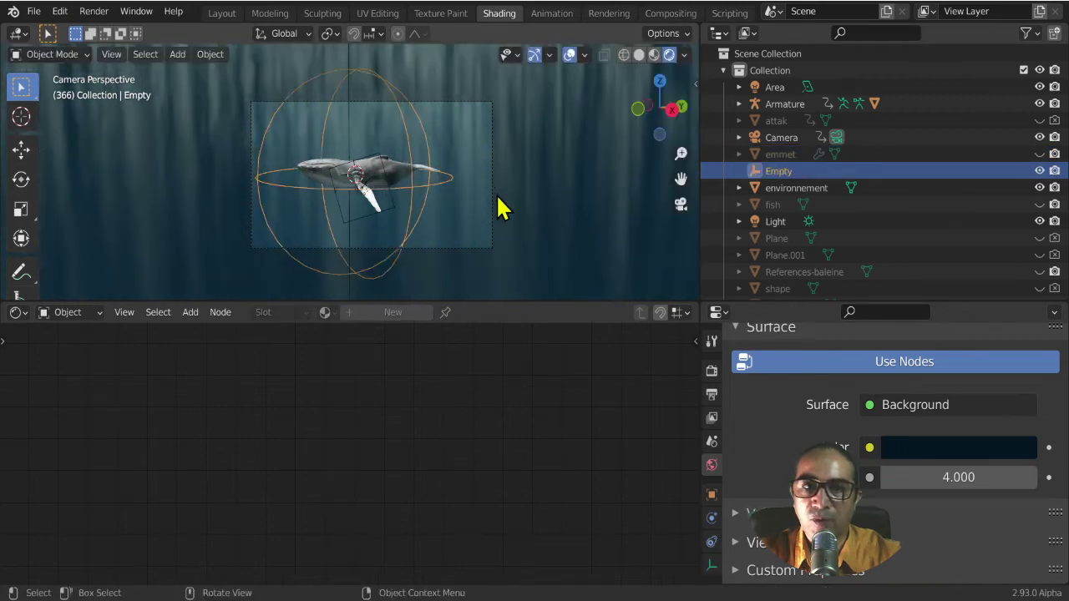
pyautogui.press('r')
pyautogui.press('Escape')
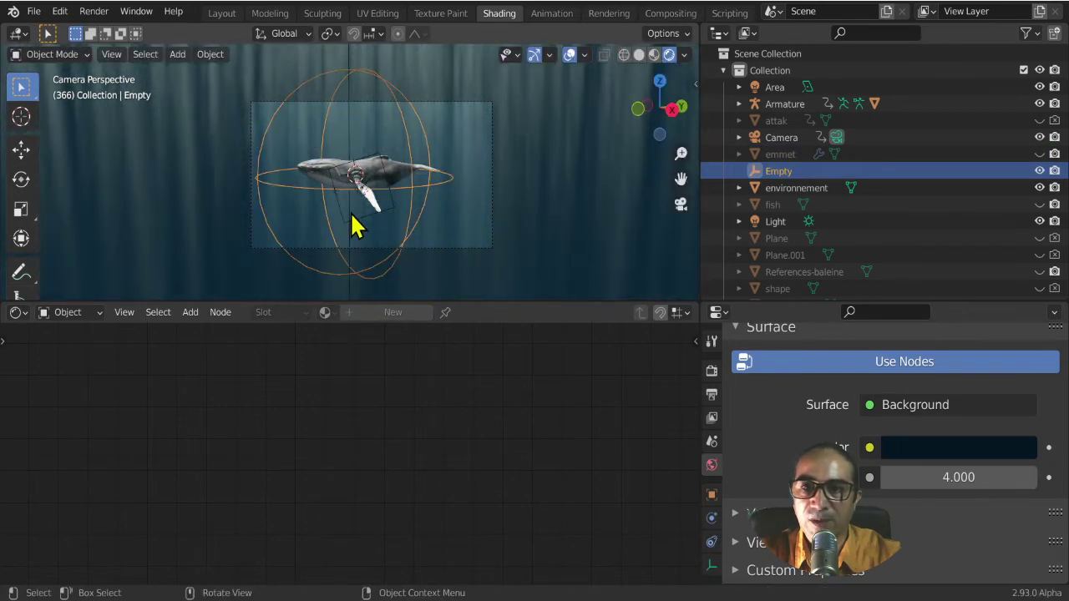
pyautogui.keyDown('shift'); pyautogui.scroll(3, 353, 231); pyautogui.keyUp('shift')
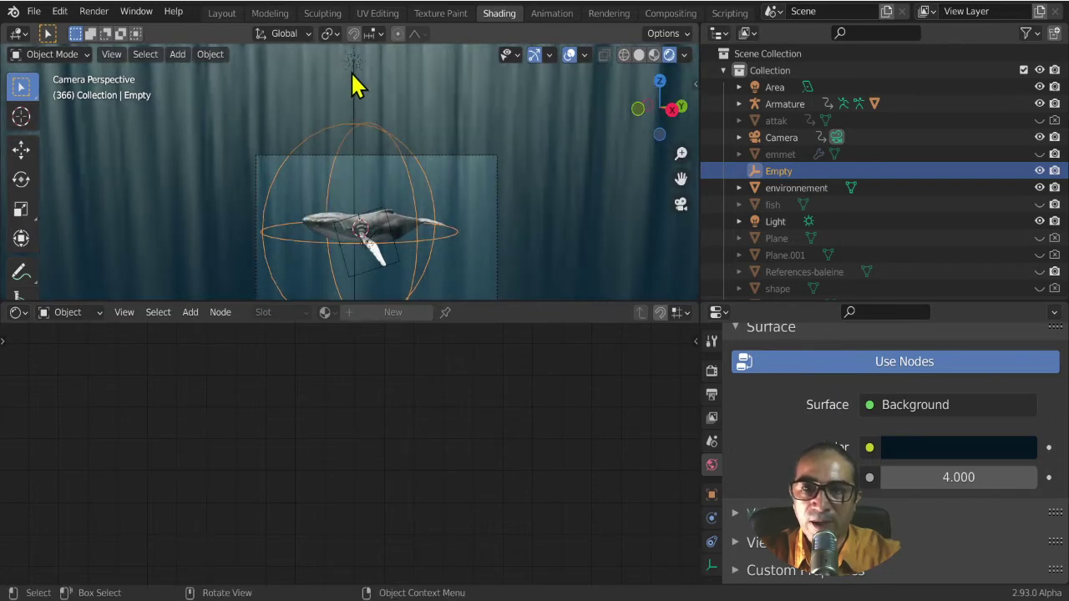
# - Parent the Light to the Empty with Make Parent set to Object
pyautogui.click(353, 86)
pyautogui.click(354, 74)
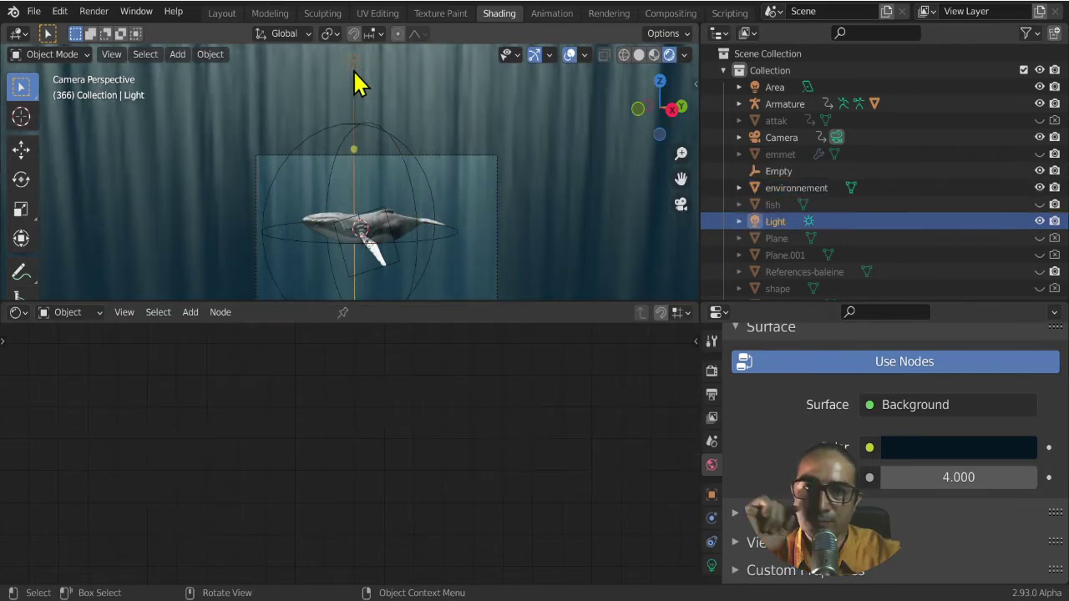
pyautogui.keyDown('shift'); pyautogui.click(315, 149); pyautogui.keyUp('shift')
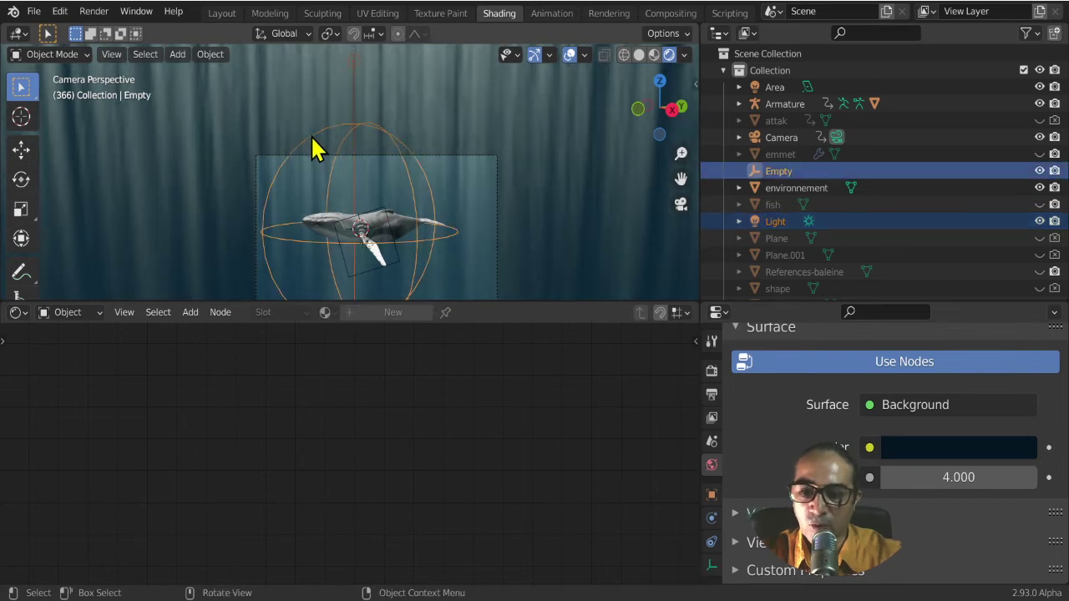
pyautogui.hotkey('ctrl', 'p')
pyautogui.click(315, 151)
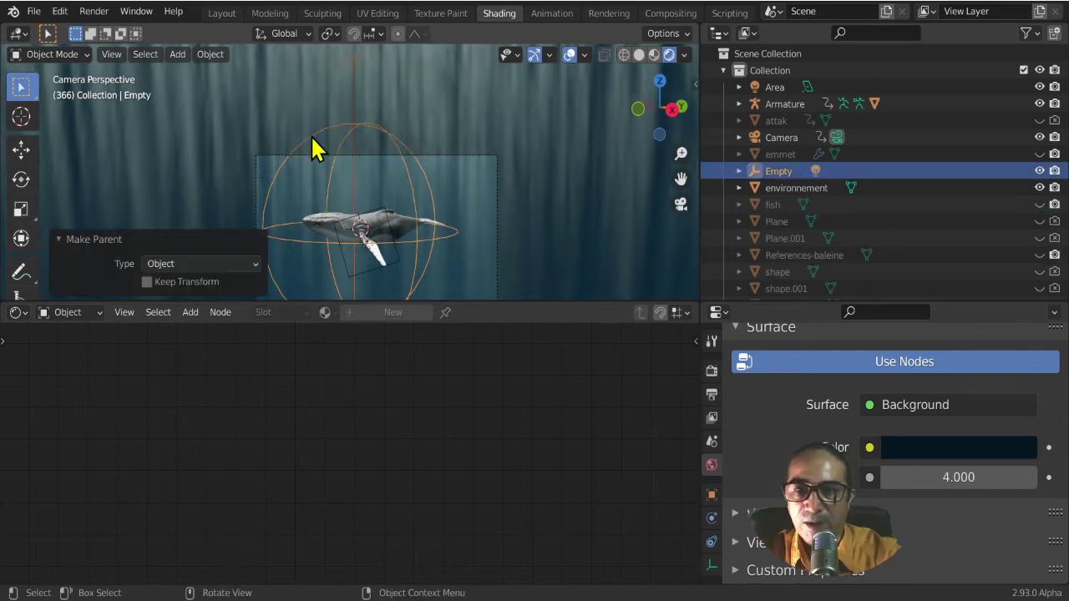
pyautogui.click(465, 178)
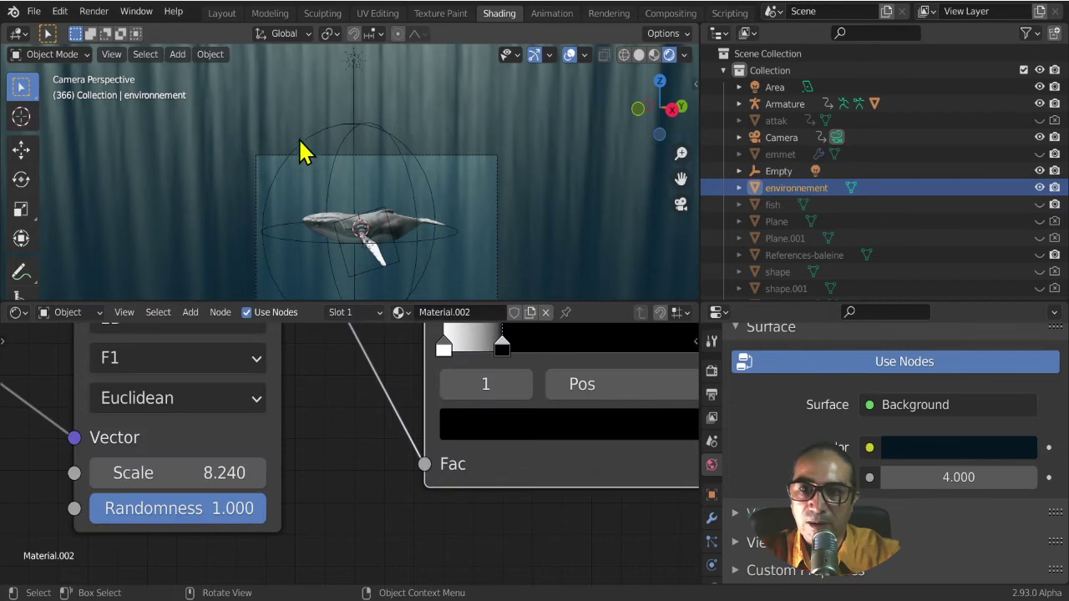
pyautogui.click(378, 140)
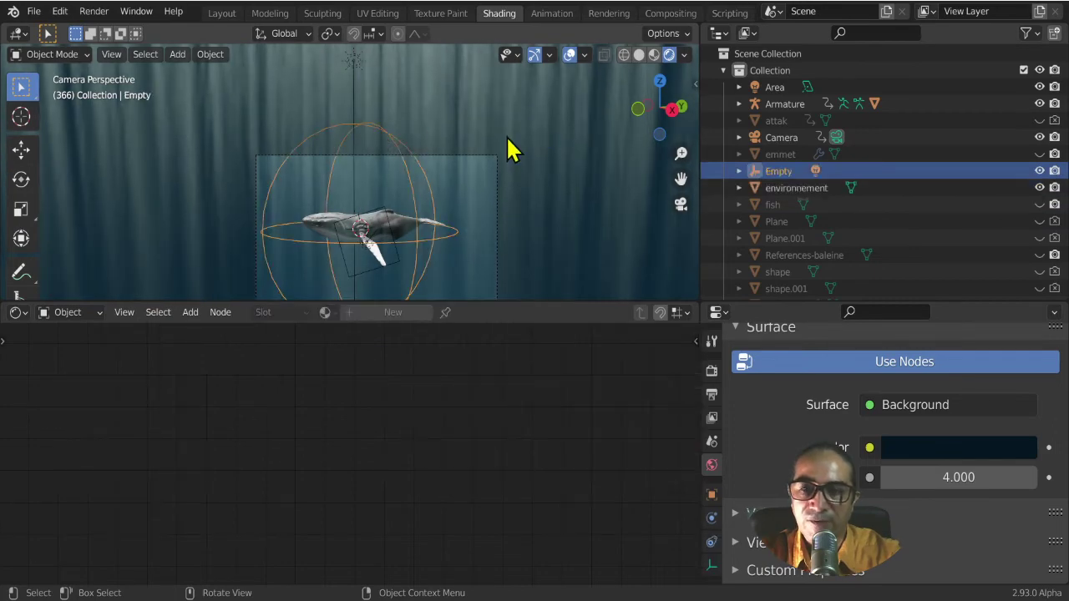
# - Trackball-rotate the Empty around the whale to tilt it (-14.3°, 12°)
pyautogui.press('r')
pyautogui.rightClick(422, 160)
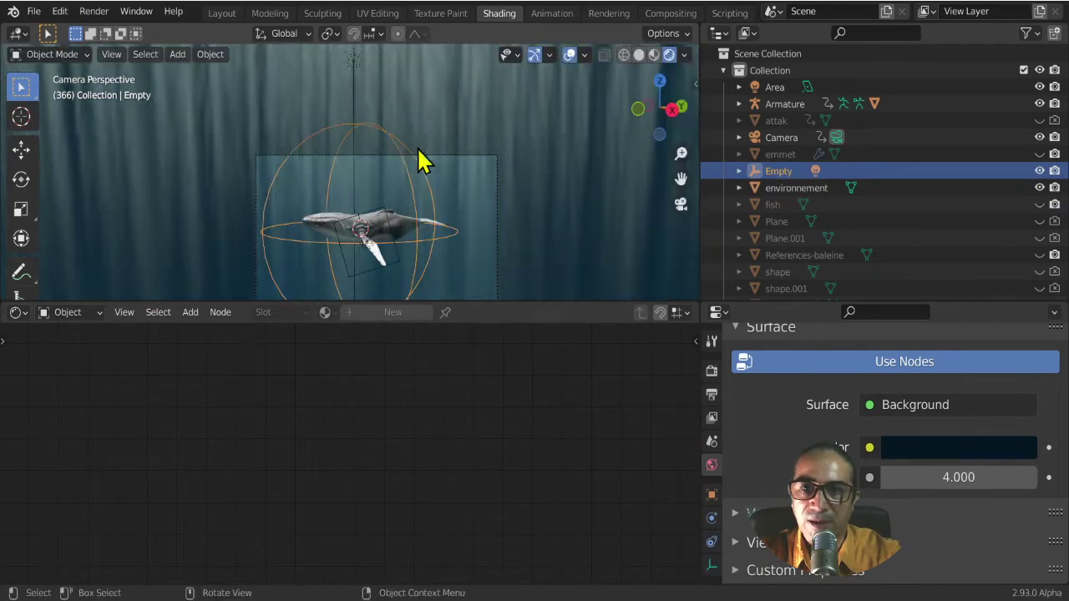
pyautogui.press('r')
pyautogui.press('r')
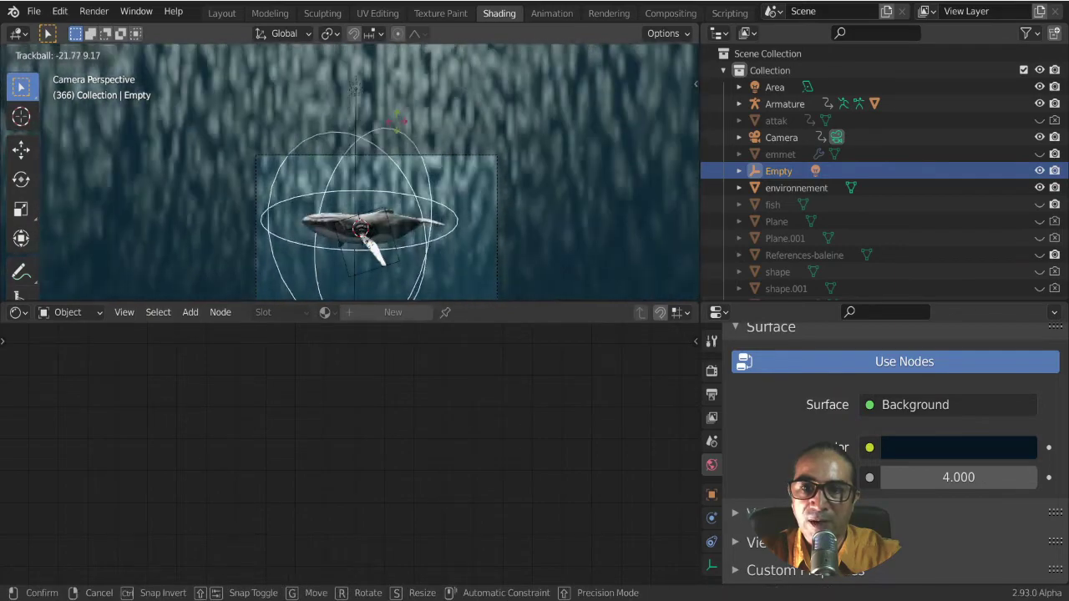
pyautogui.click(465, 169)
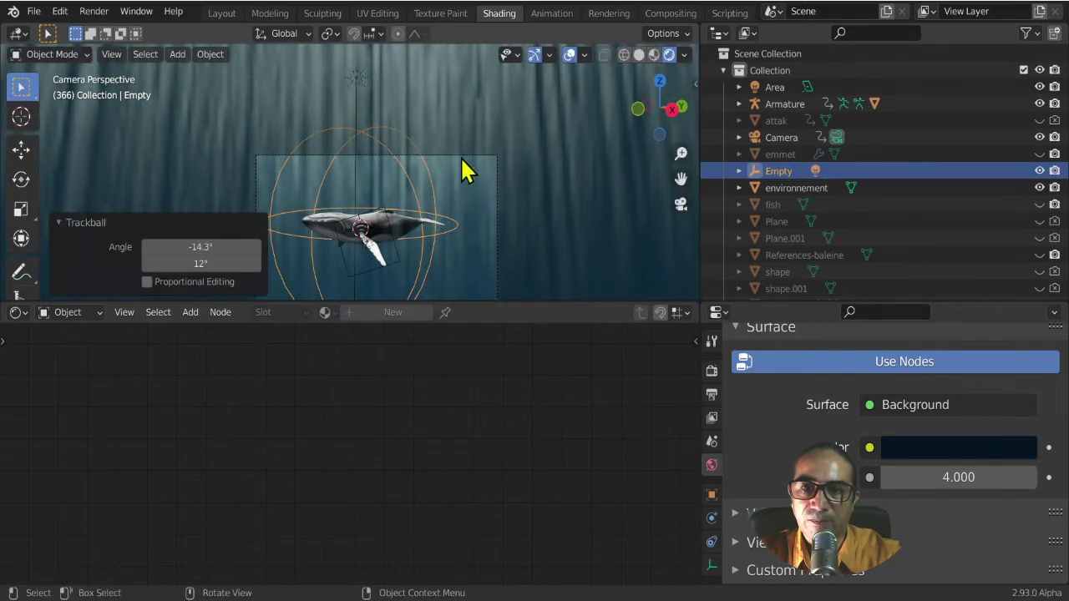
# - Scale the Empty uniformly to 1.129 and give the 3D view more height
pyautogui.press('r')
pyautogui.press('r')
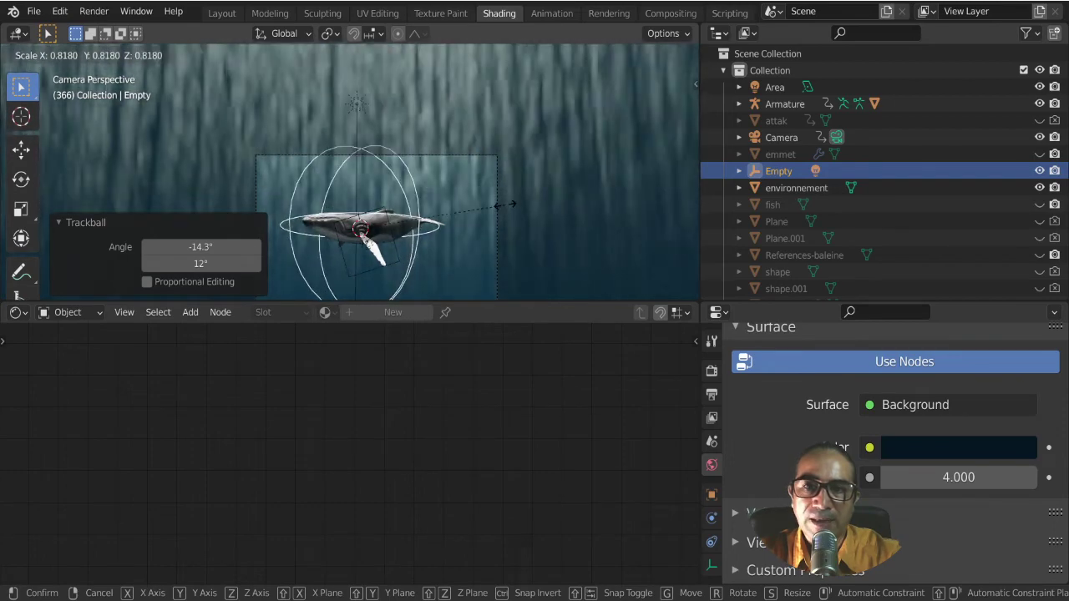
pyautogui.rightClick(491, 232)
pyautogui.press('s')
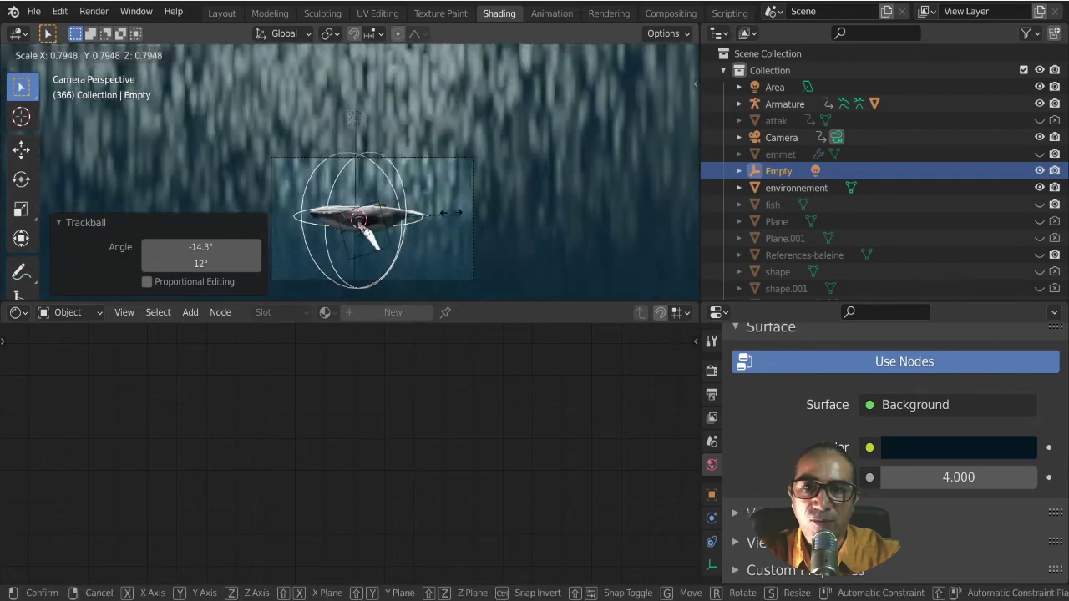
pyautogui.click(514, 249)
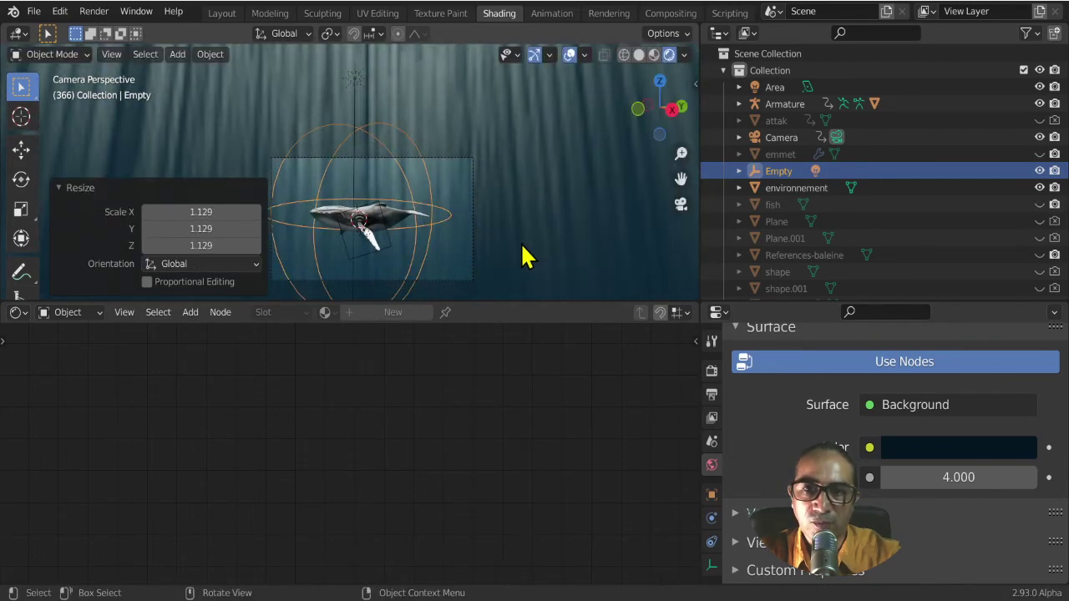
pyautogui.press('g')
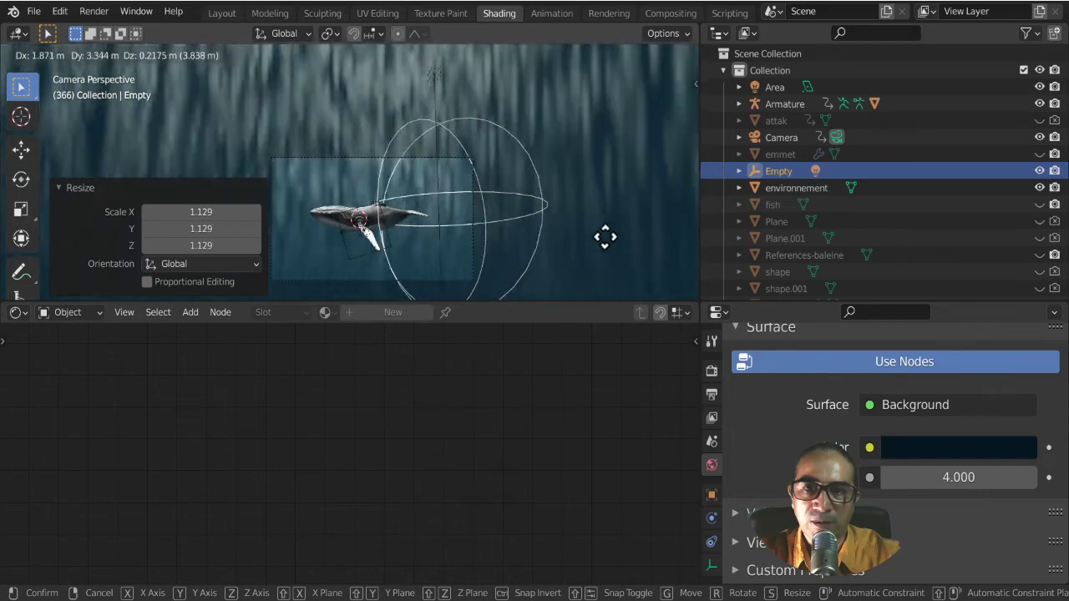
pyautogui.press('Escape')
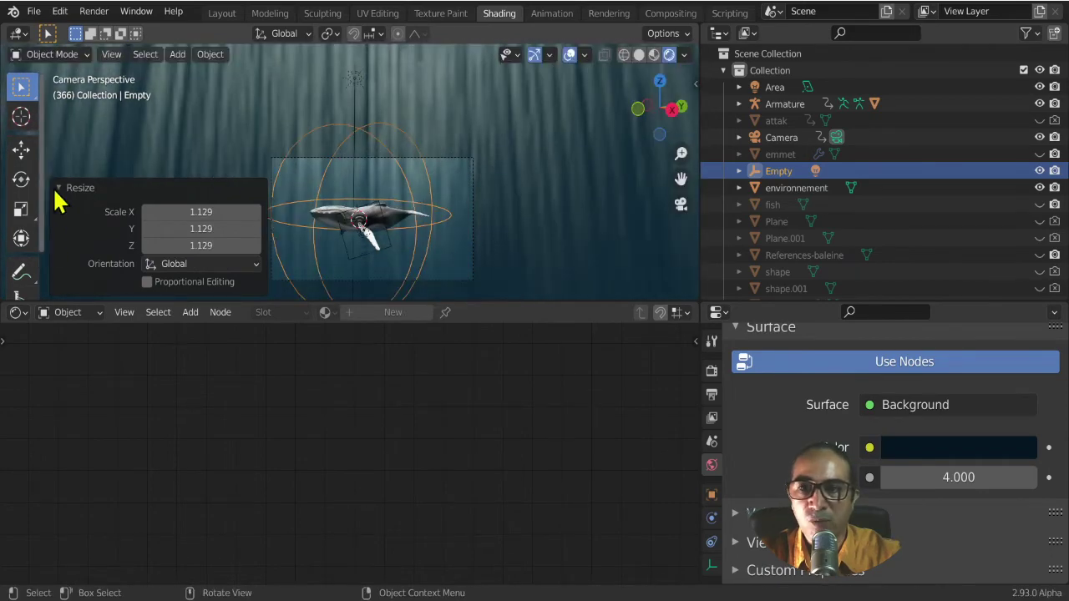
pyautogui.click(55, 189)
pyautogui.moveTo(150, 297); pyautogui.dragTo(151, 410)
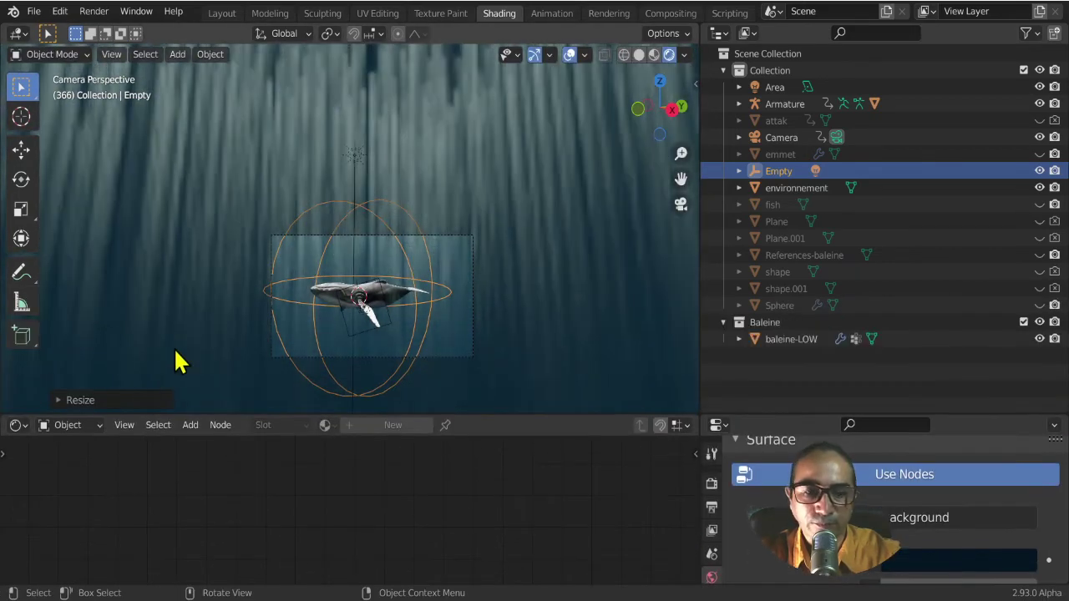
# - Move the Empty back onto the whale from the right orthographic view
pyautogui.press('KP_3')
pyautogui.scroll(-3, 177, 360)
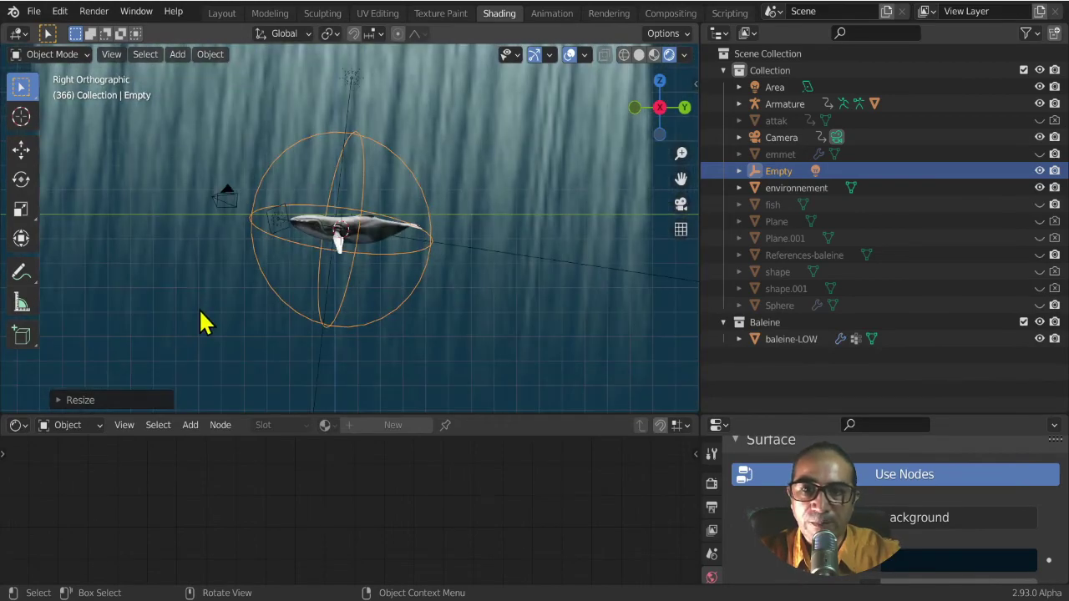
pyautogui.press('g')
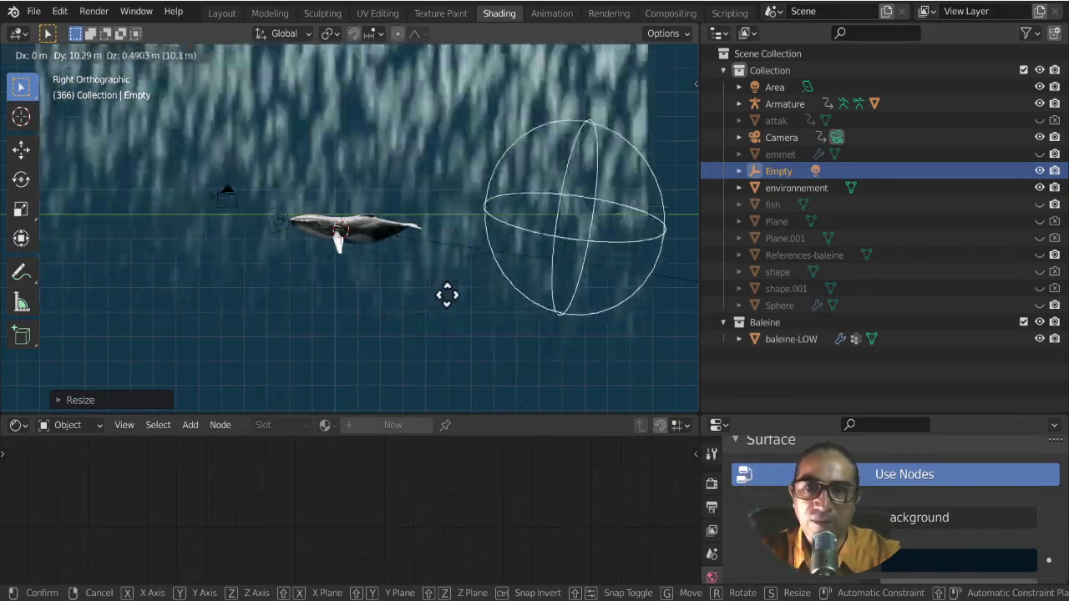
pyautogui.click(233, 324)
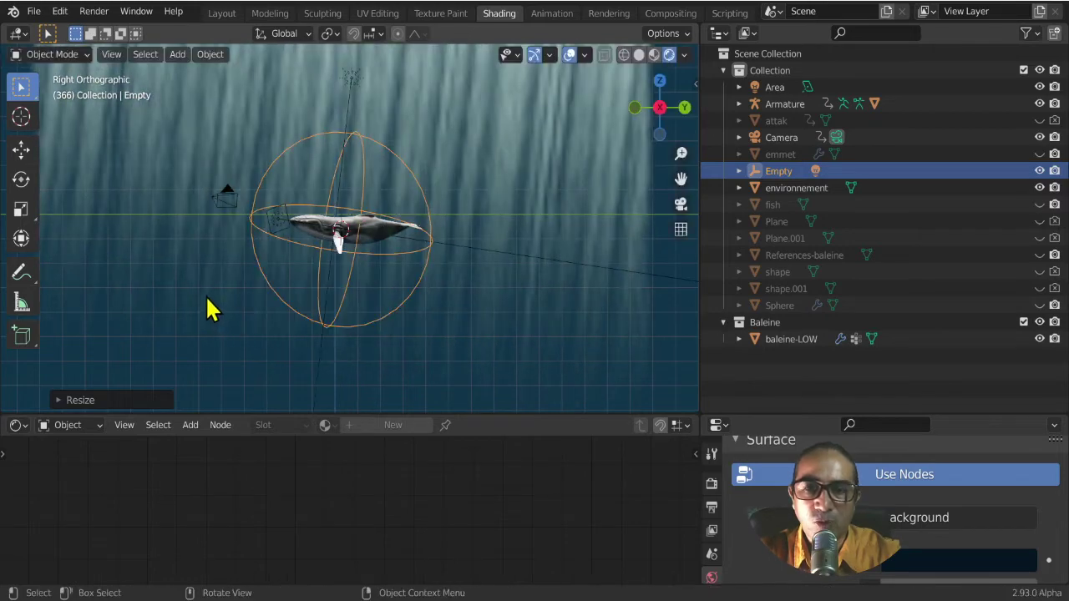
pyautogui.moveTo(427, 238)
pyautogui.mouseDown(button='middle')
pyautogui.moveTo(381, 303)
pyautogui.moveTo(420, 303)
pyautogui.mouseUp(button='middle')
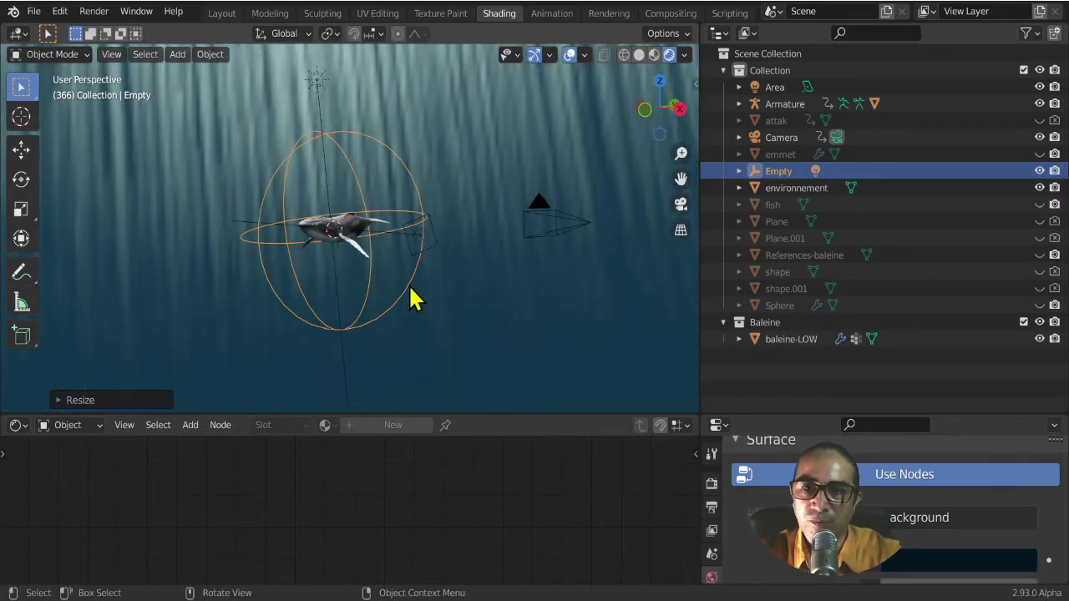
pyautogui.press('g')
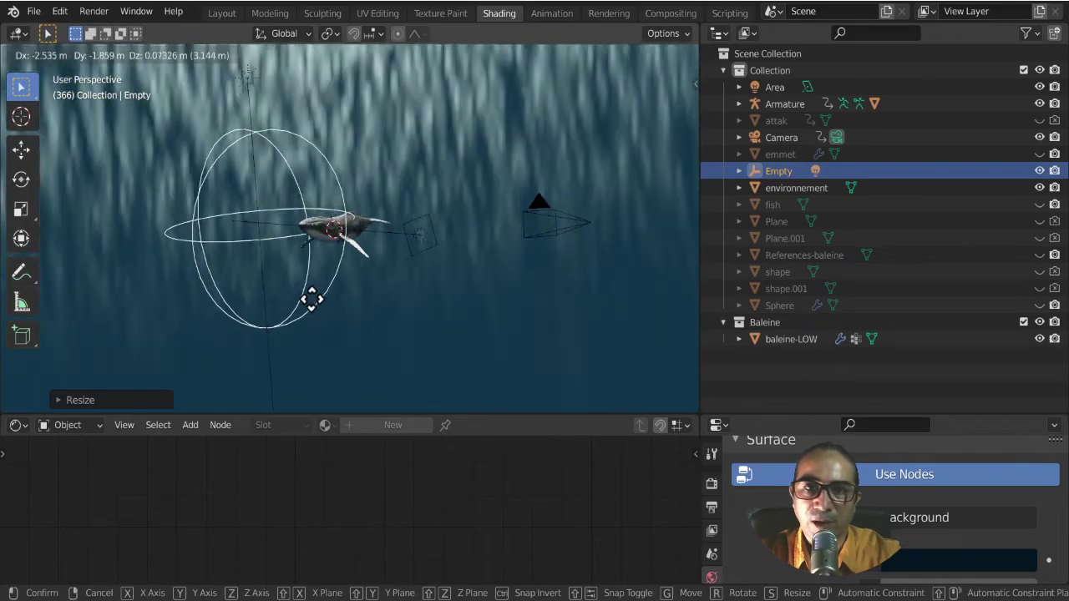
pyautogui.click(420, 303)
# - Rotate the Empty further in right view, then return to the camera view
pyautogui.press('KP_3')
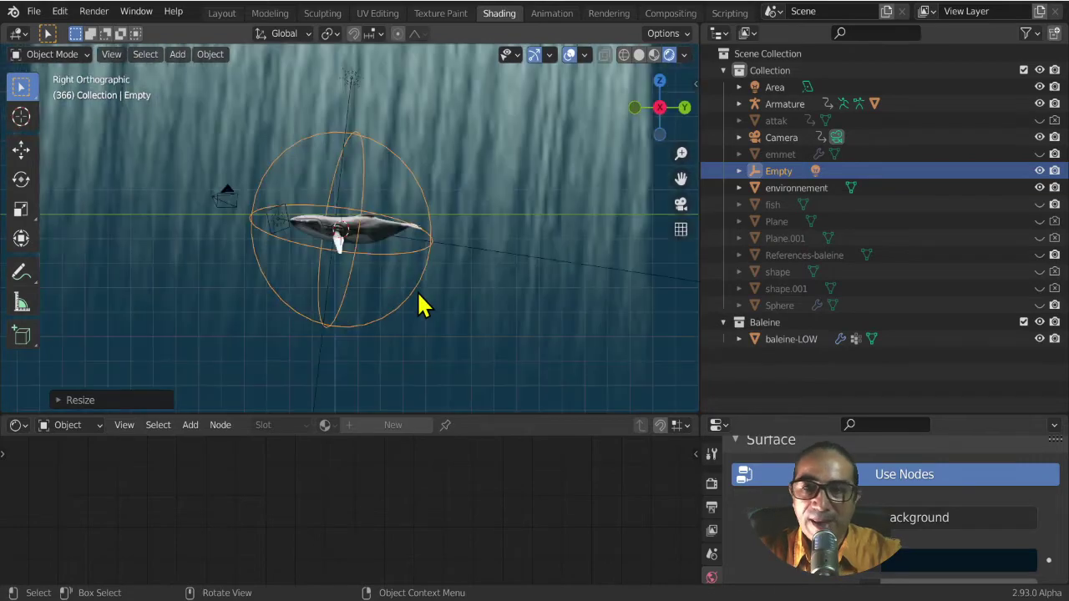
pyautogui.press('r')
pyautogui.click(460, 353)
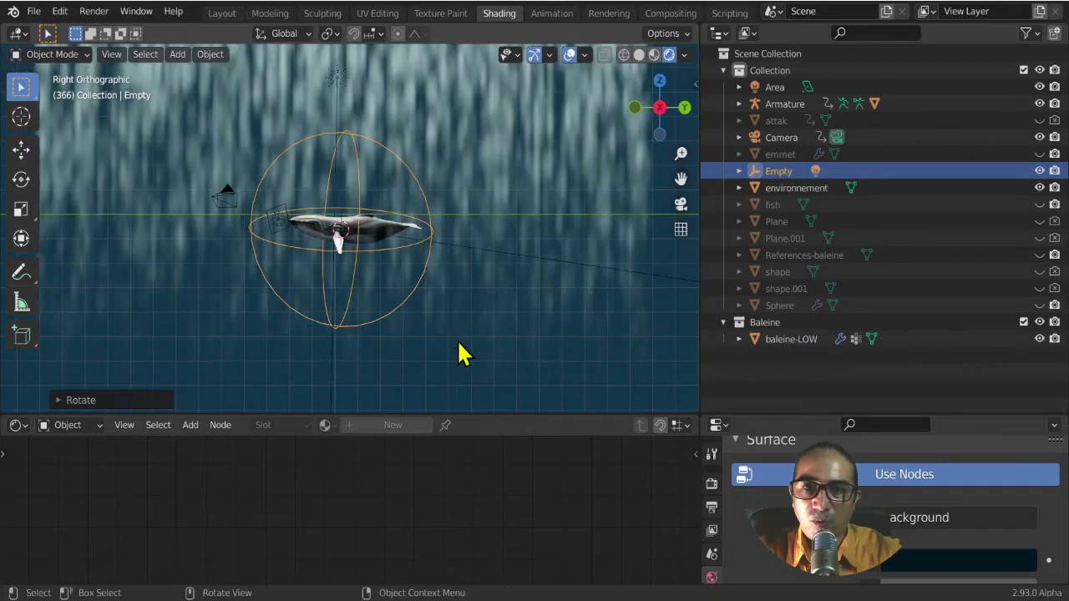
pyautogui.press('KP_0')
pyautogui.scroll(2, 460, 353)
# - Tilt the Empty and place it slightly lower around the whale in camera view
pyautogui.keyDown('shift'); pyautogui.moveTo(454, 365); pyautogui.dragTo(429, 286, button='middle'); pyautogui.keyUp('shift')
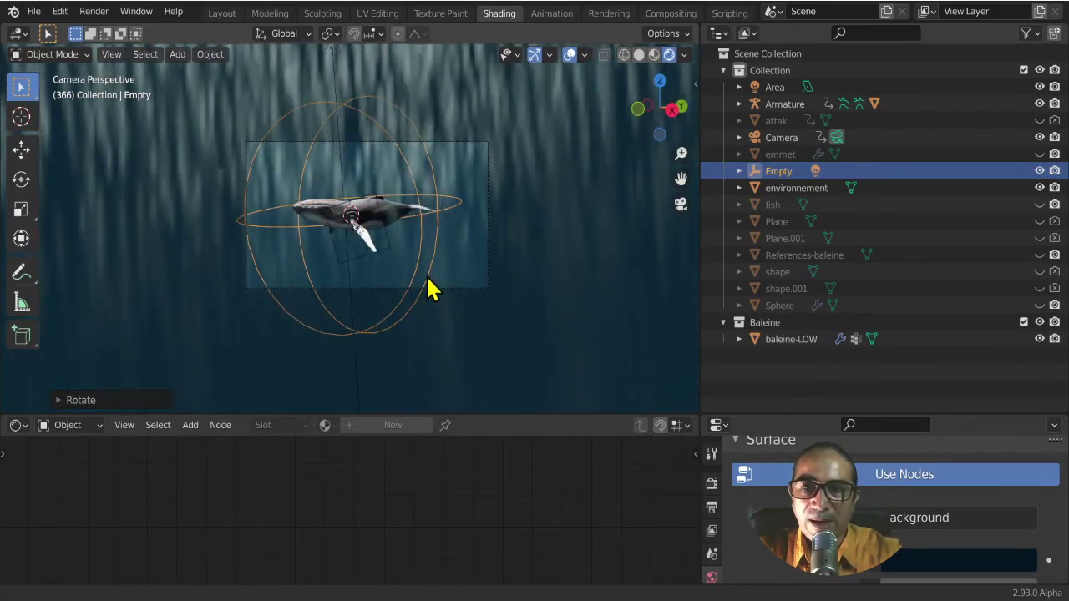
pyautogui.scroll(3, 430, 286)
pyautogui.press('s')
pyautogui.press('r')
pyautogui.press('r')
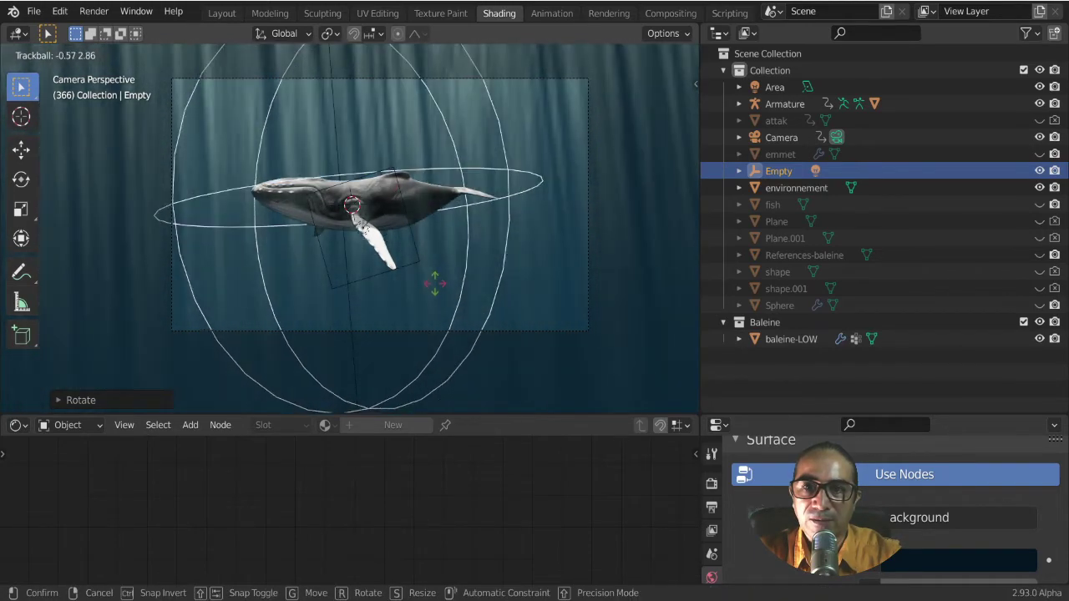
pyautogui.click(433, 283)
pyautogui.press('s')
pyautogui.click(501, 276)
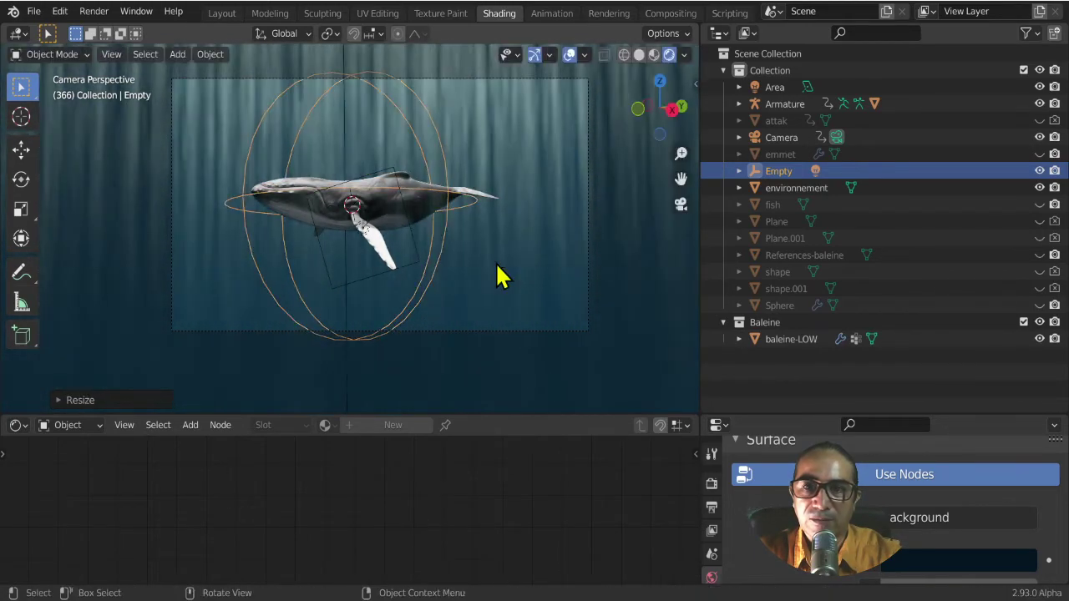
pyautogui.press('g')
pyautogui.click(501, 296)
# - Re-tilt the Empty so one ring is edge-on and readjust its size
pyautogui.press('r')
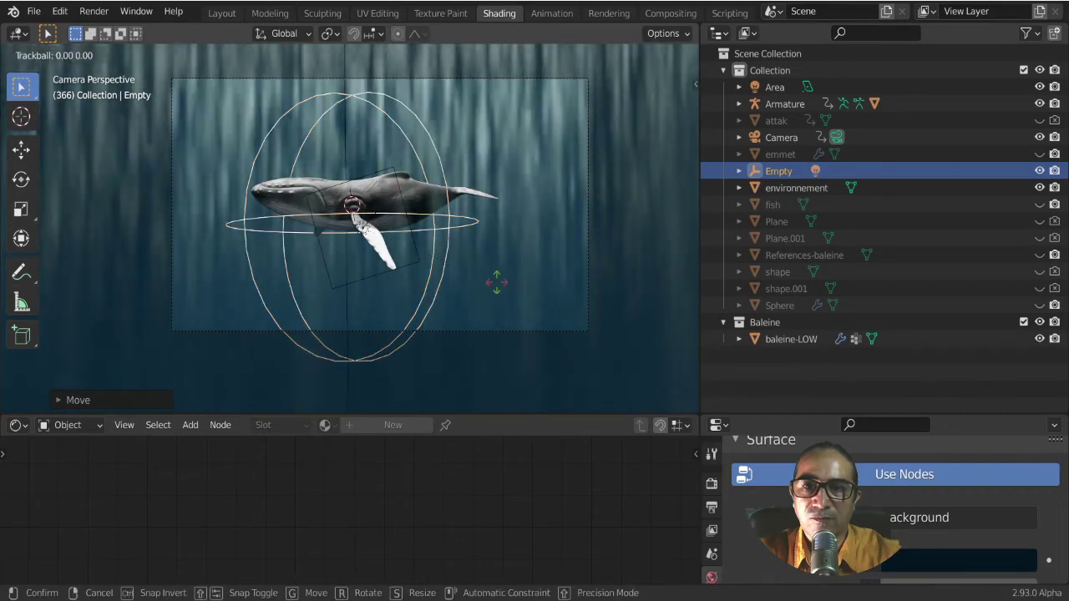
pyautogui.press('r')
pyautogui.click(501, 287)
pyautogui.press('s')
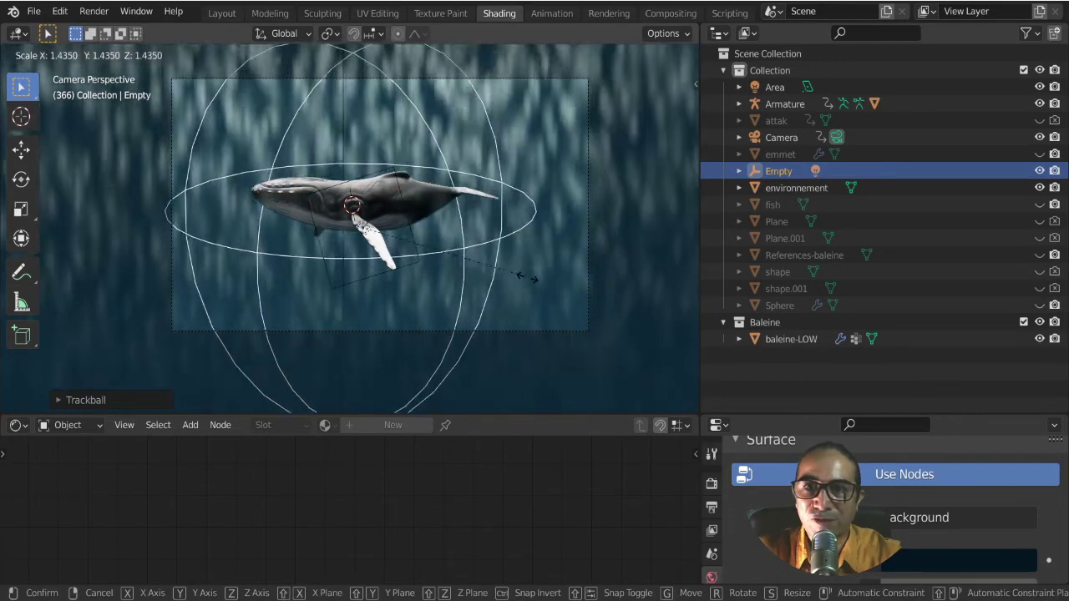
pyautogui.click(544, 300)
pyautogui.press('r')
pyautogui.press('r')
pyautogui.click(501, 340)
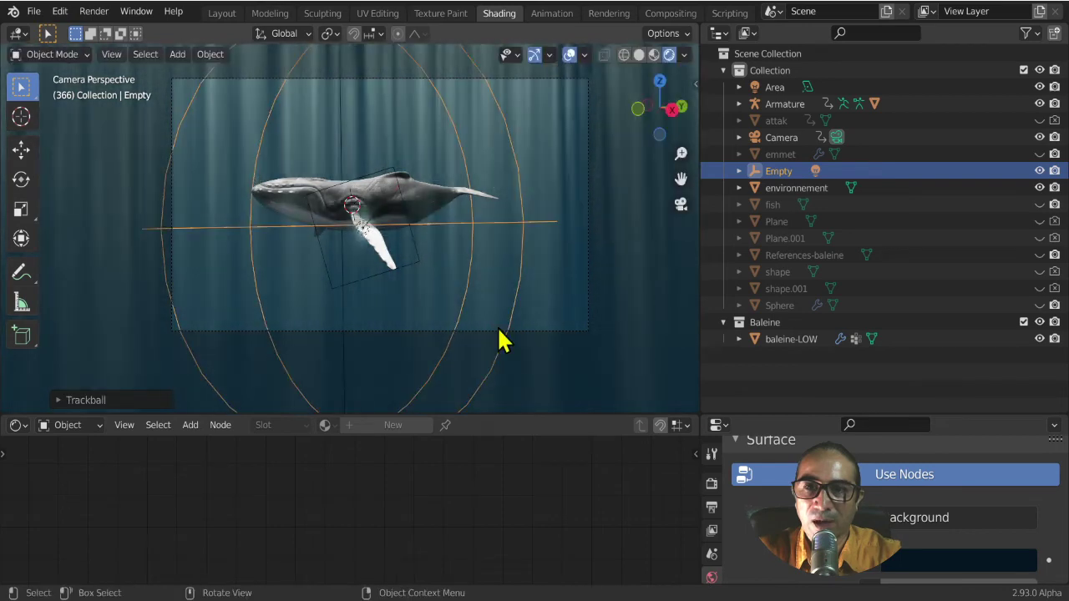
pyautogui.press('s')
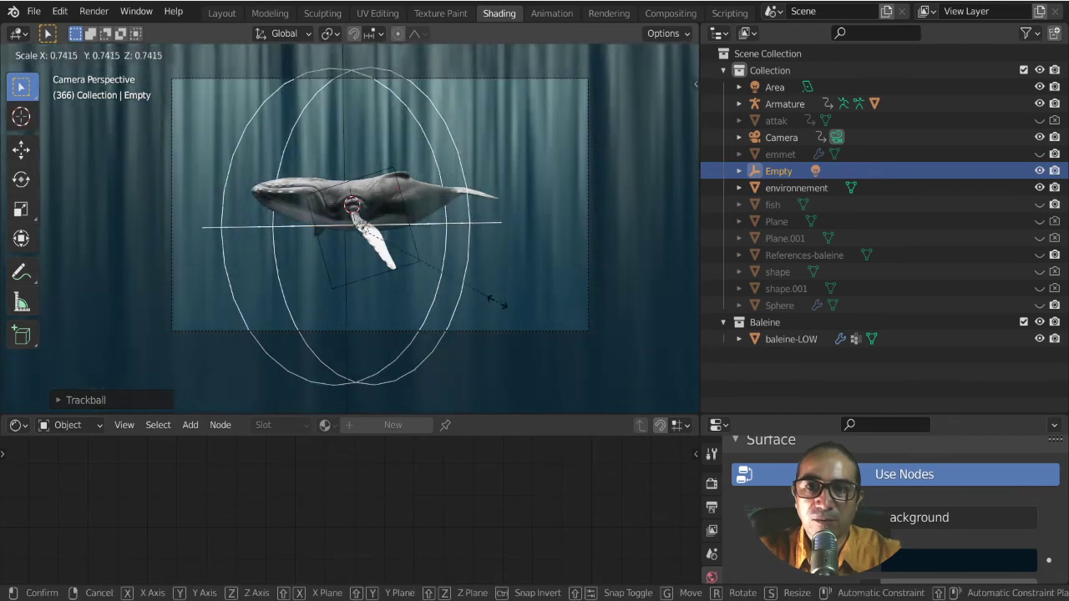
pyautogui.click(497, 316)
# - Orbit out of the camera to inspect the light shafts, then restore the full Shading layout
pyautogui.hotkey('ctrl', 'space')
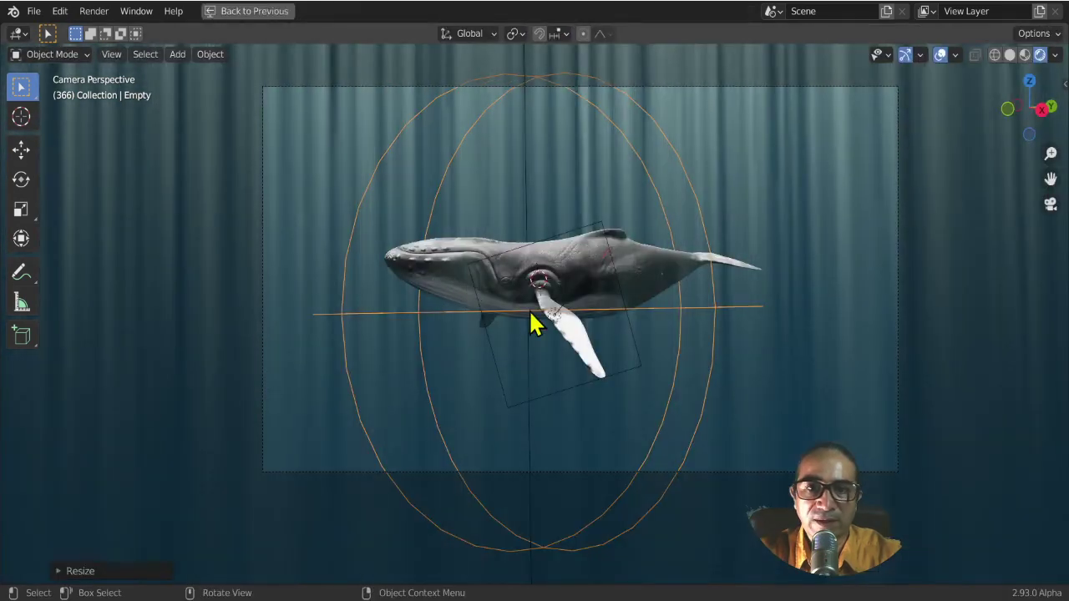
pyautogui.scroll(-3, 301, 171)
pyautogui.scroll(-2, 370, 167)
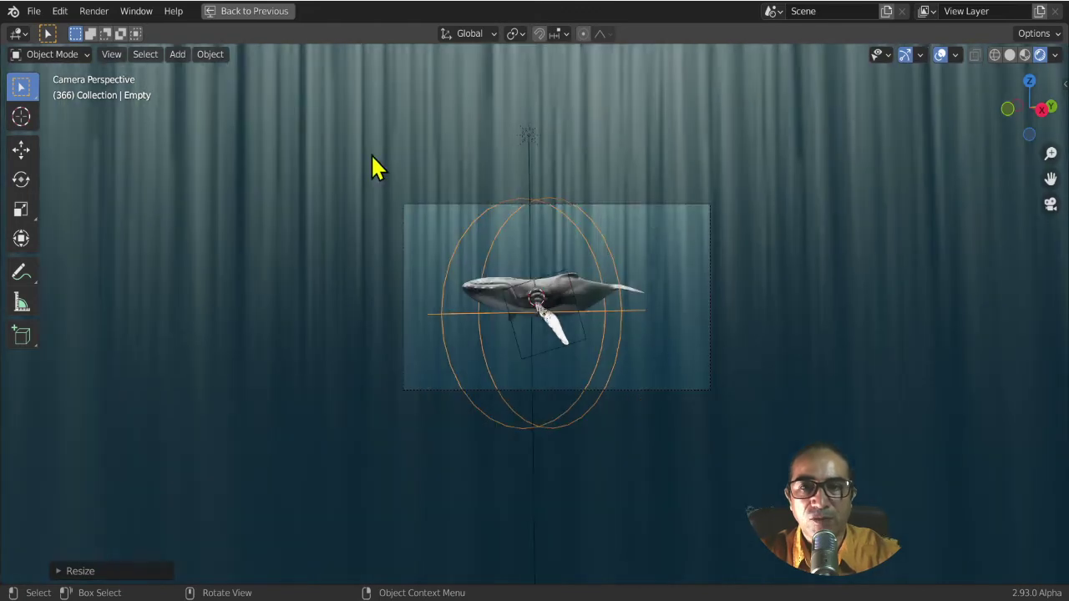
pyautogui.moveTo(370, 167)
pyautogui.mouseDown(button='middle')
pyautogui.moveTo(528, 190)
pyautogui.moveTo(473, 292)
pyautogui.moveTo(517, 255)
pyautogui.mouseUp(button='middle')
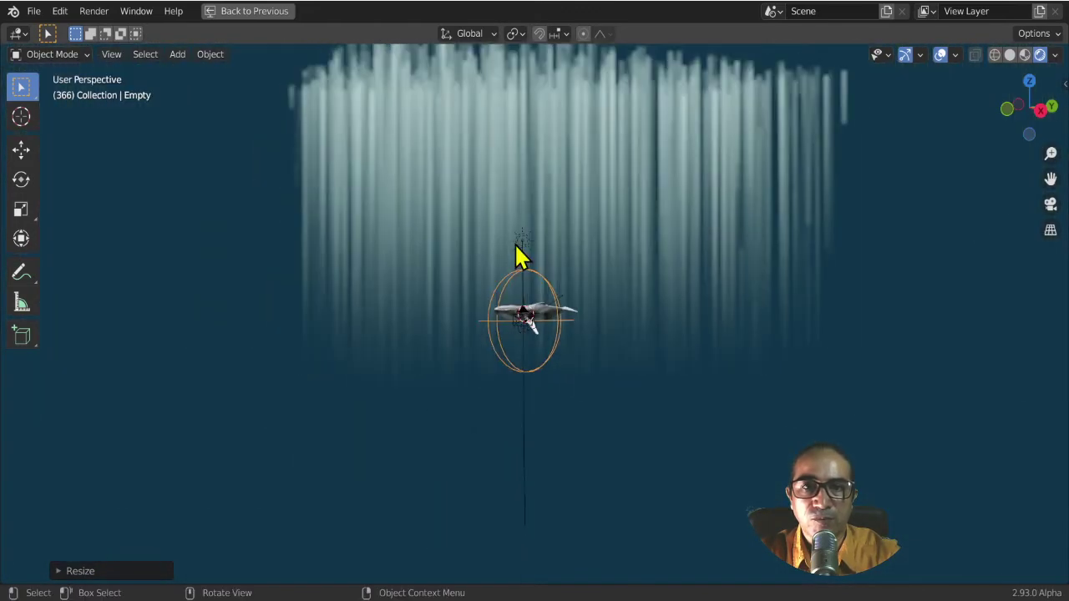
pyautogui.moveTo(721, 145); pyautogui.dragTo(632, 165, button='middle')
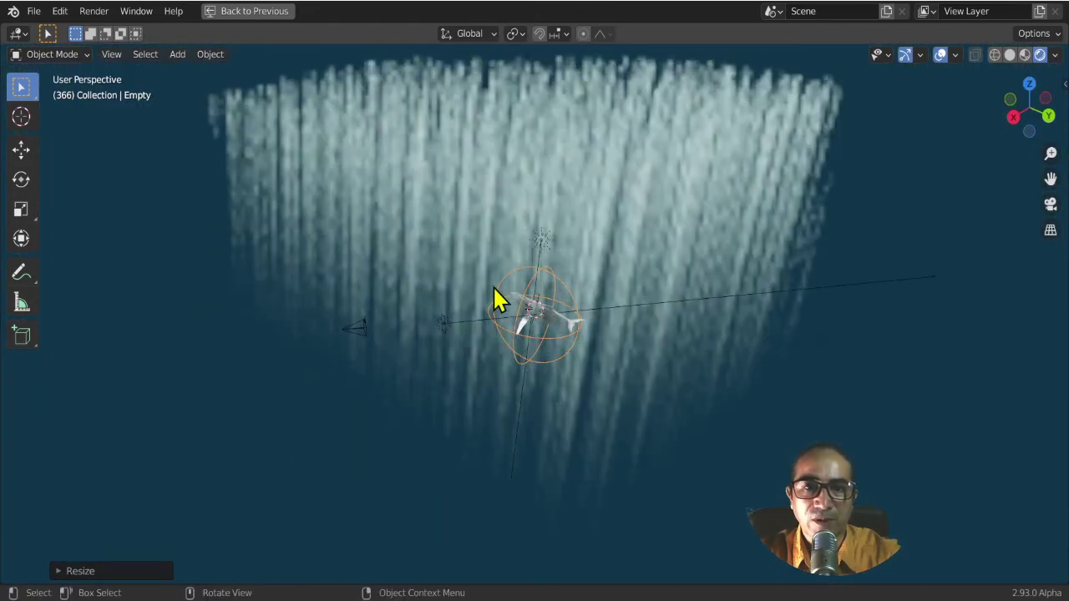
pyautogui.press('KP_0')
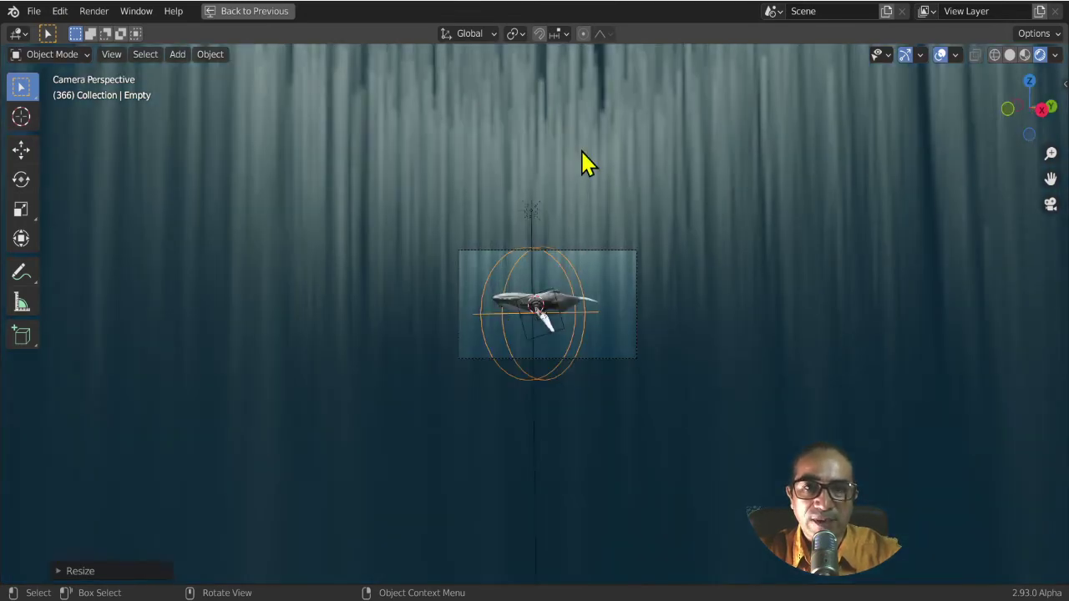
pyautogui.moveTo(580, 162)
pyautogui.mouseDown(button='middle')
pyautogui.moveTo(577, 196)
pyautogui.moveTo(589, 211)
pyautogui.mouseUp(button='middle')
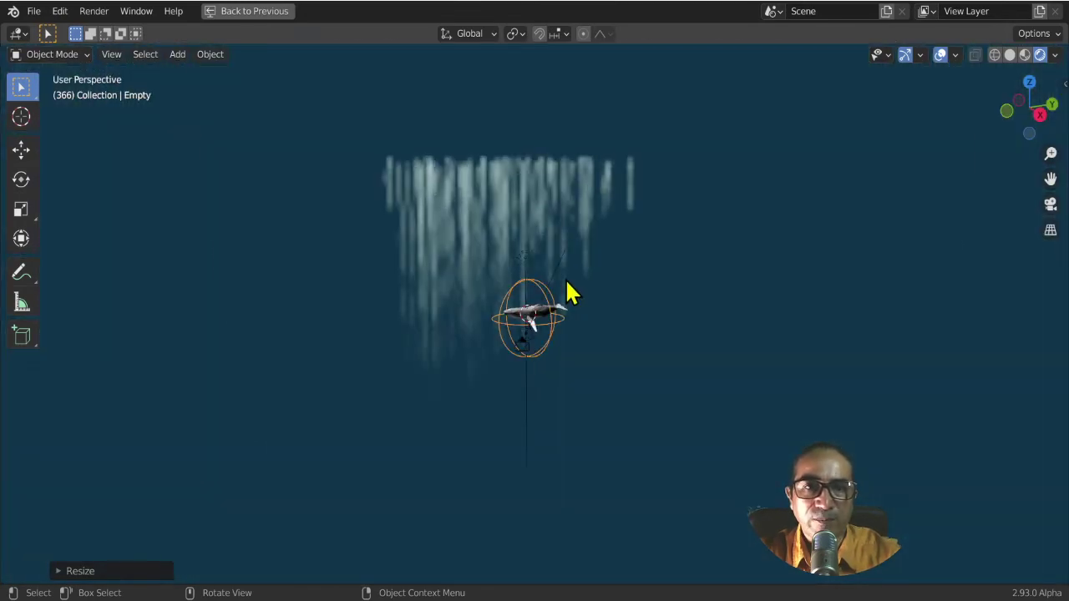
pyautogui.hotkey('ctrl', 'space')
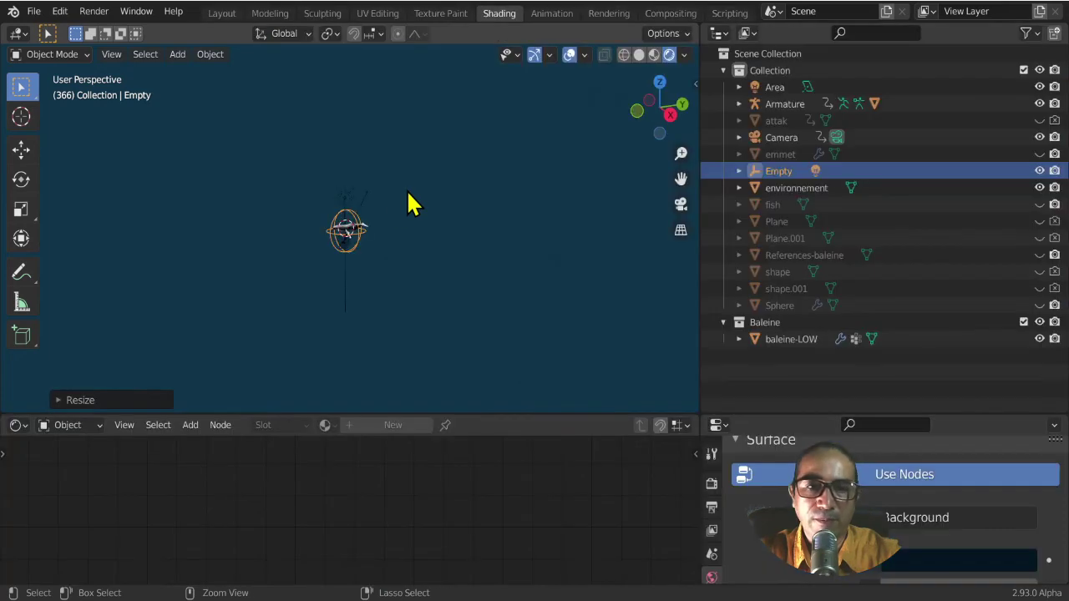
# - Enlarge the Shader Editor and make environnement active to show its Material.002 nodes
pyautogui.click(784, 155)
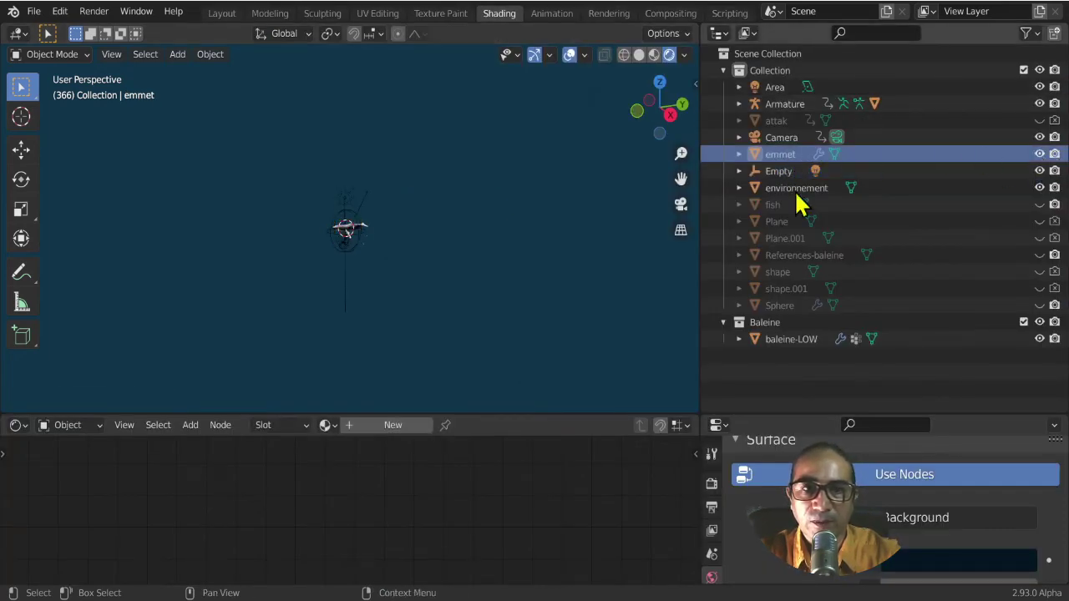
pyautogui.scroll(3, 393, 275)
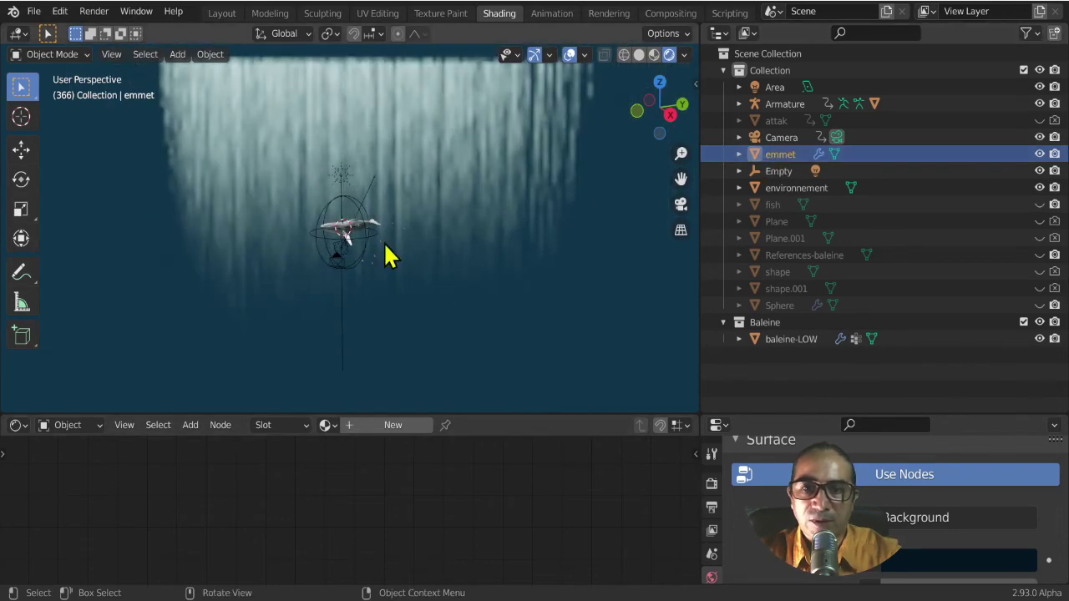
pyautogui.moveTo(353, 414); pyautogui.dragTo(375, 249)
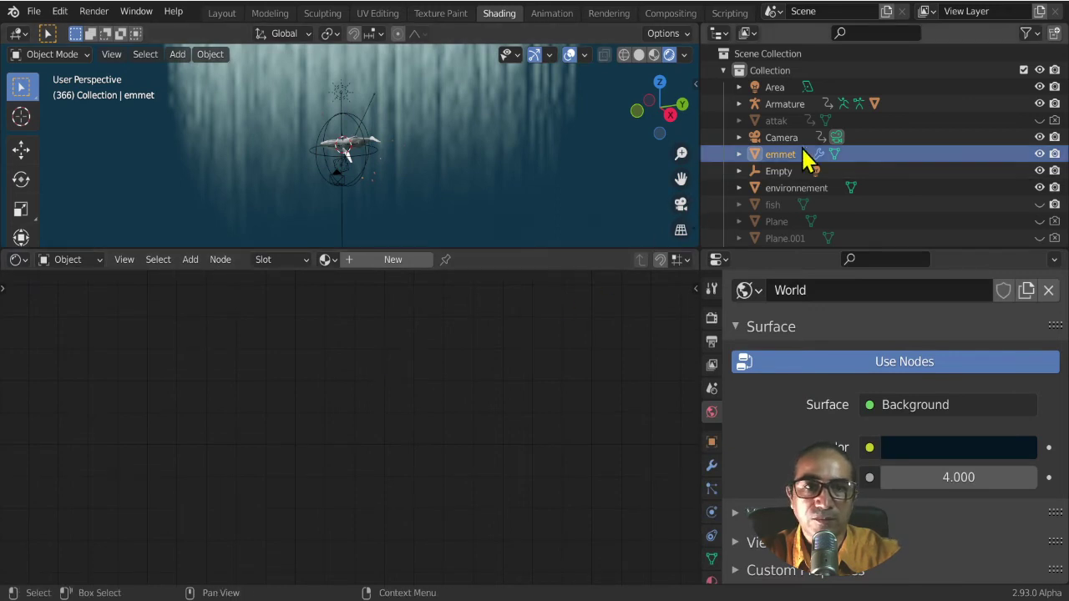
pyautogui.click(796, 190)
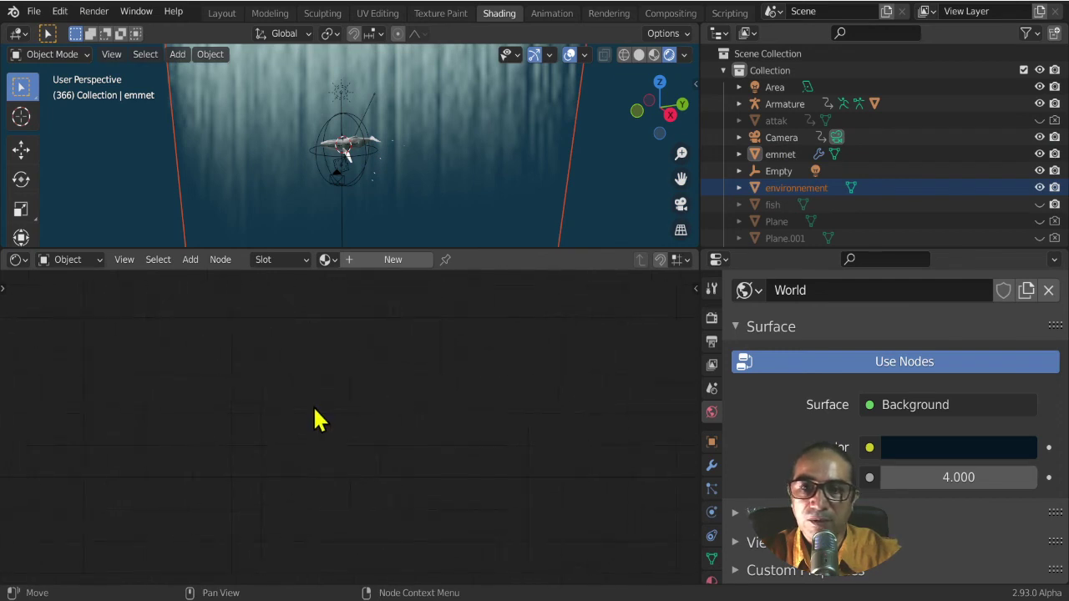
pyautogui.moveTo(437, 210); pyautogui.dragTo(441, 162, button='middle')
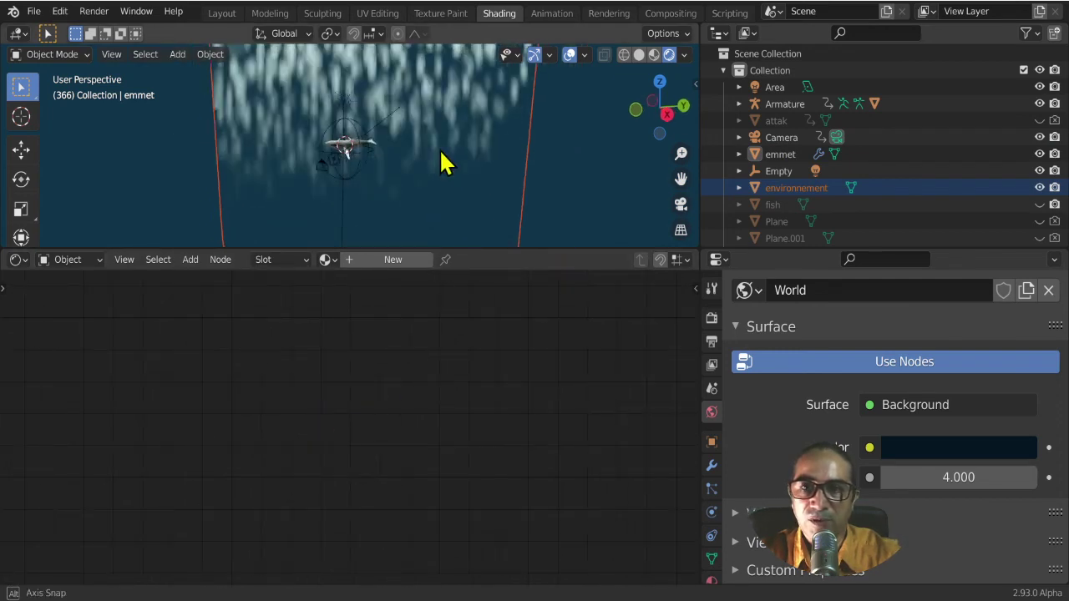
pyautogui.click(780, 190)
pyautogui.scroll(-3, 451, 378)
# - Move the ColorRamp's white stop to 0.065 and settle the black stop at about 0.159
pyautogui.scroll(-3, 255, 476)
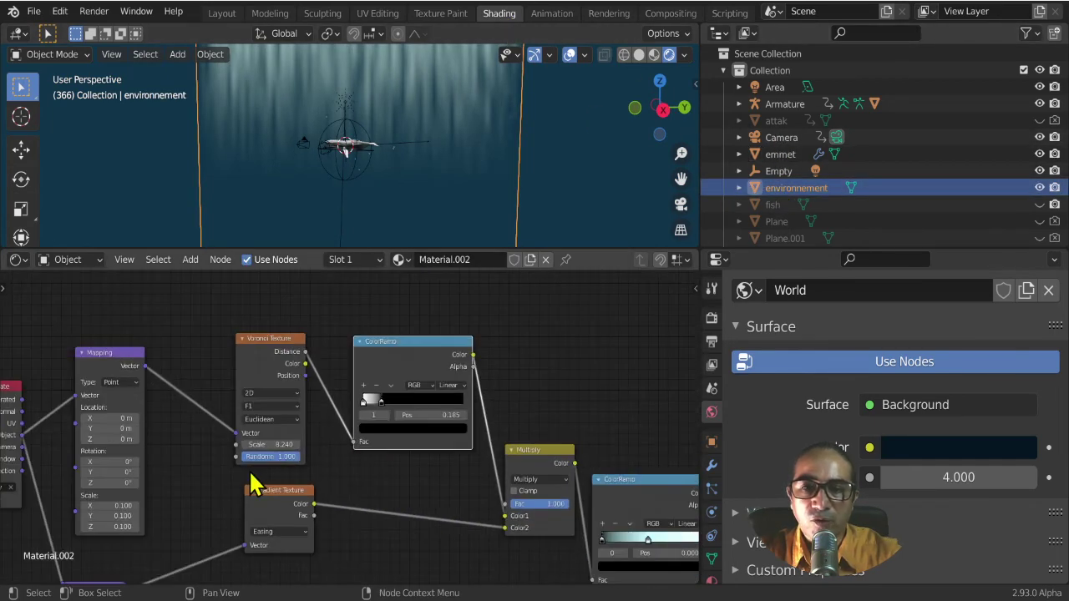
pyautogui.moveTo(256, 477); pyautogui.dragTo(354, 450, button='middle')
pyautogui.scroll(3, 355, 455)
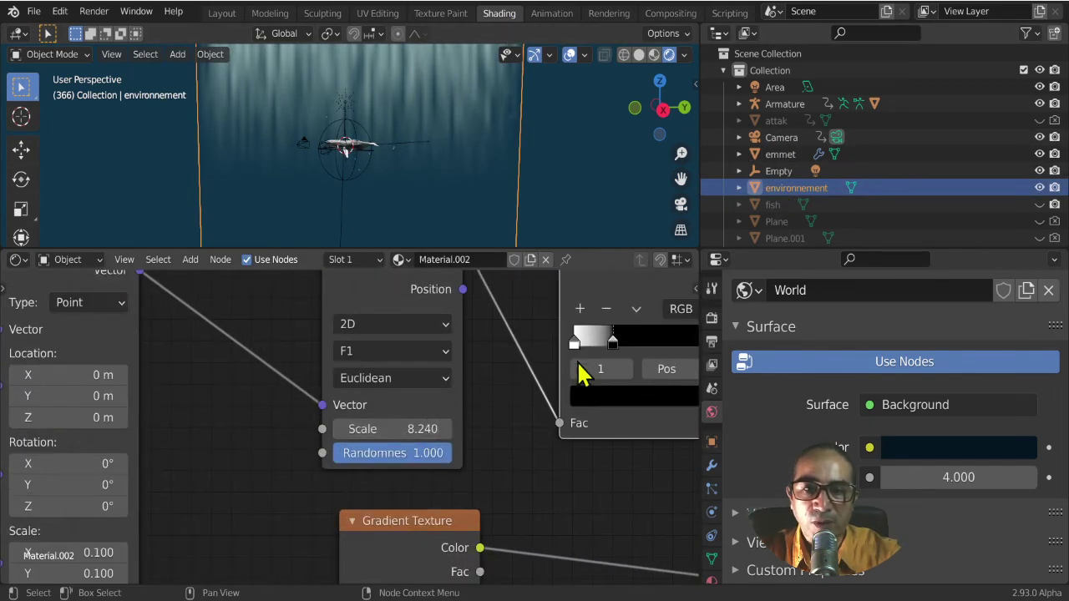
pyautogui.moveTo(582, 375); pyautogui.dragTo(463, 393, button='middle')
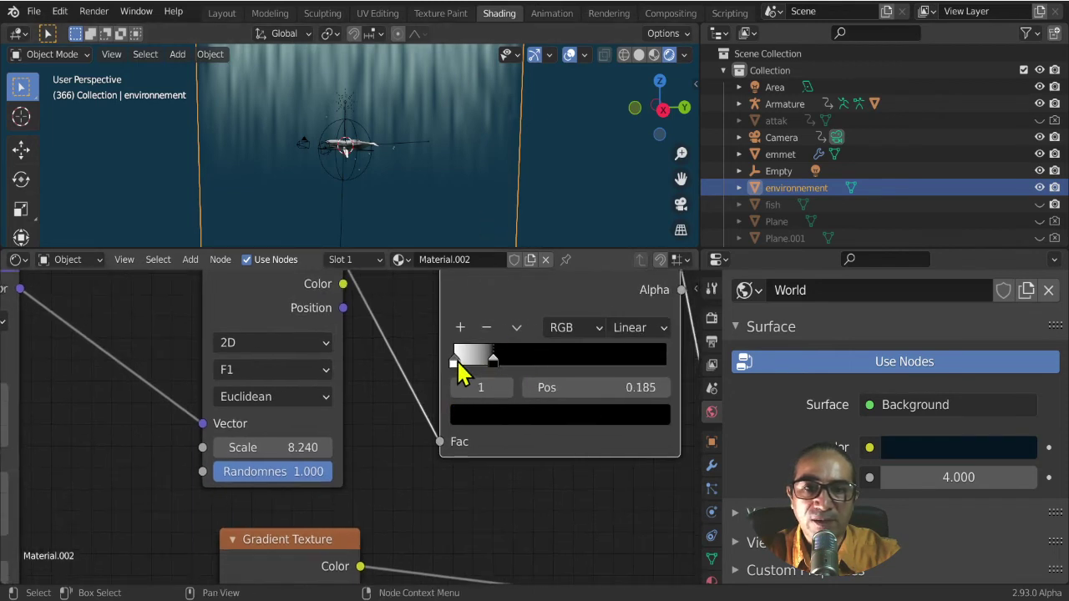
pyautogui.moveTo(457, 367); pyautogui.dragTo(472, 365)
pyautogui.moveTo(484, 383); pyautogui.dragTo(380, 399, button='middle')
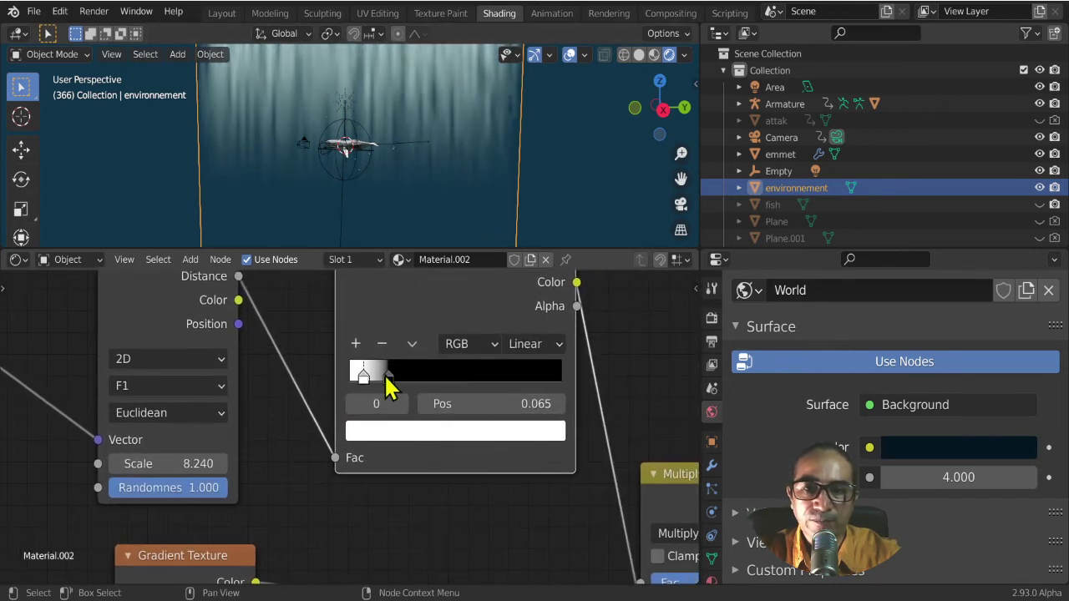
pyautogui.moveTo(389, 386); pyautogui.dragTo(389, 397)
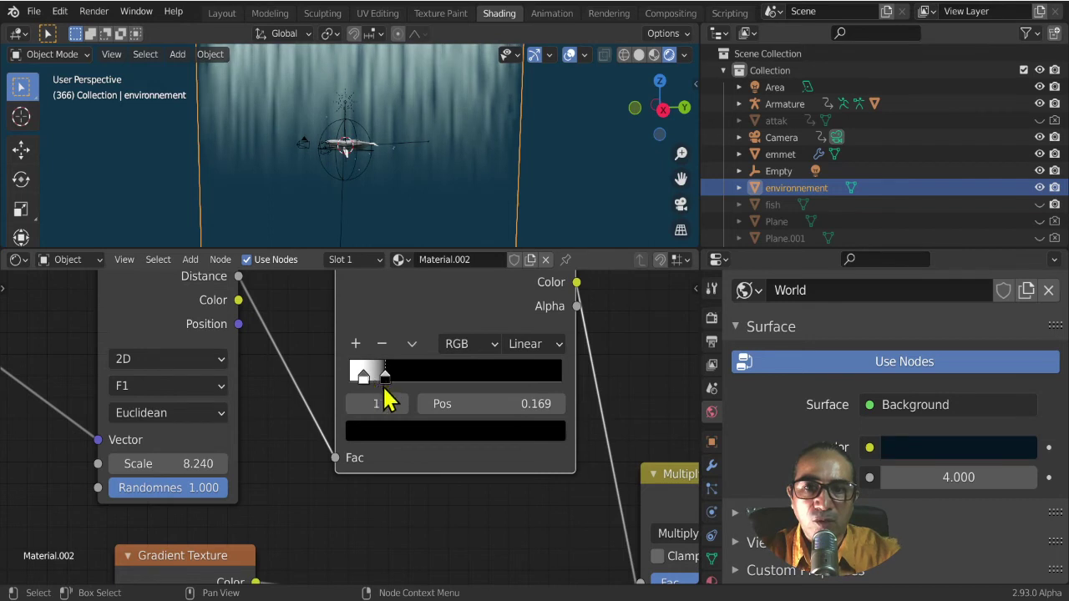
pyautogui.moveTo(386, 400); pyautogui.dragTo(333, 431, button='middle')
pyautogui.moveTo(334, 419); pyautogui.dragTo(331, 411)
pyautogui.moveTo(410, 437); pyautogui.dragTo(185, 335, button='middle')
pyautogui.scroll(-2, 222, 460)
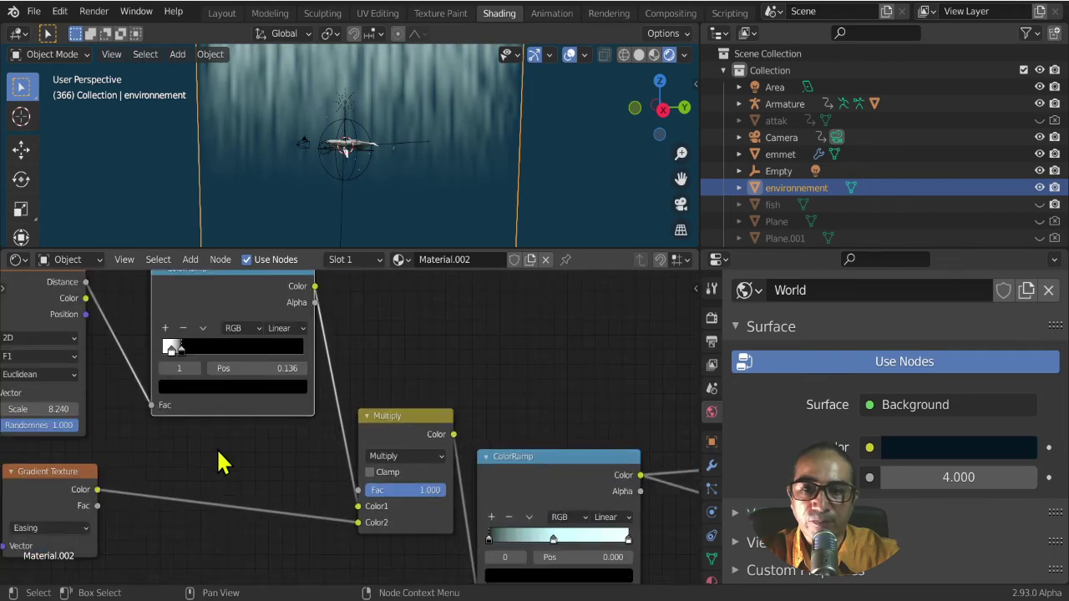
pyautogui.scroll(1, 255, 437)
pyautogui.scroll(3, 226, 393)
pyautogui.scroll(2, 336, 464)
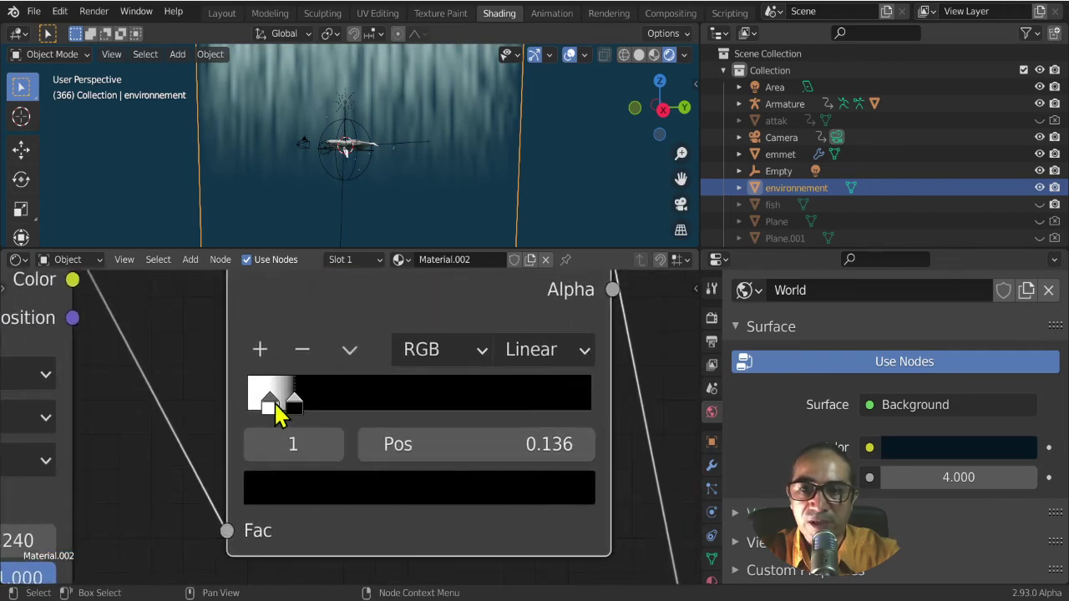
pyautogui.moveTo(299, 409); pyautogui.dragTo(307, 410)
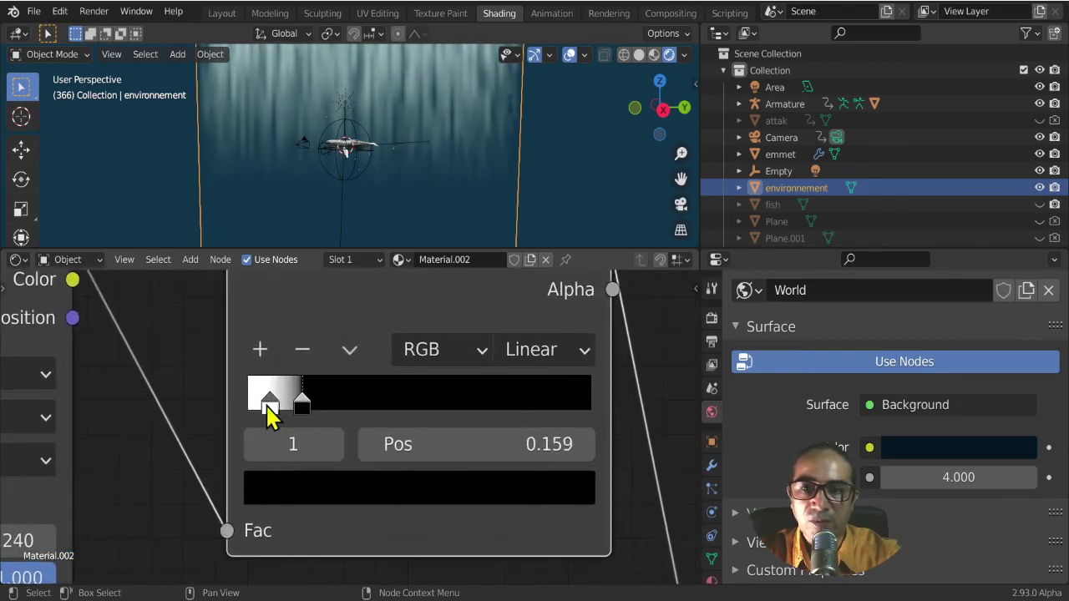
# - Dim the ColorRamp's white stop to a mid grey to soften the light shafts
pyautogui.click(276, 411)
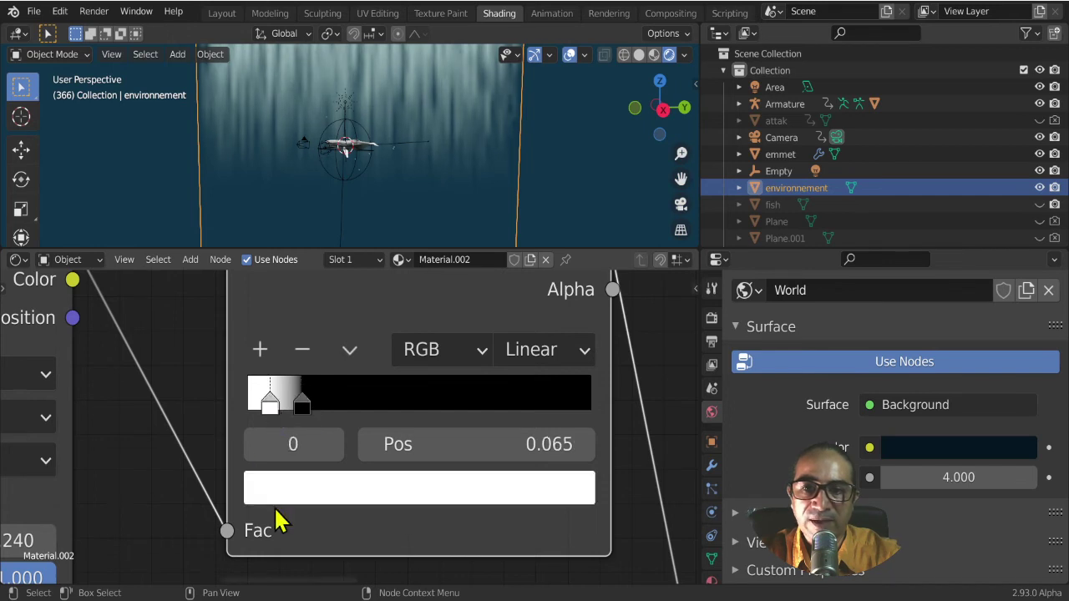
pyautogui.click(270, 499)
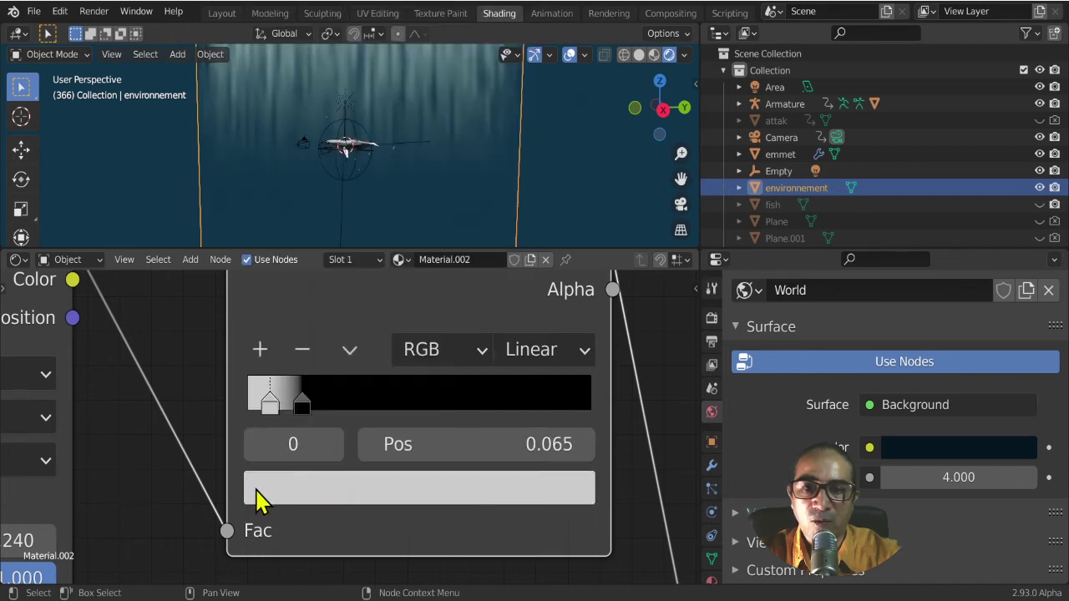
pyautogui.click(256, 496)
pyautogui.scroll(-8, 256, 496)
pyautogui.scroll(-10, 250, 509)
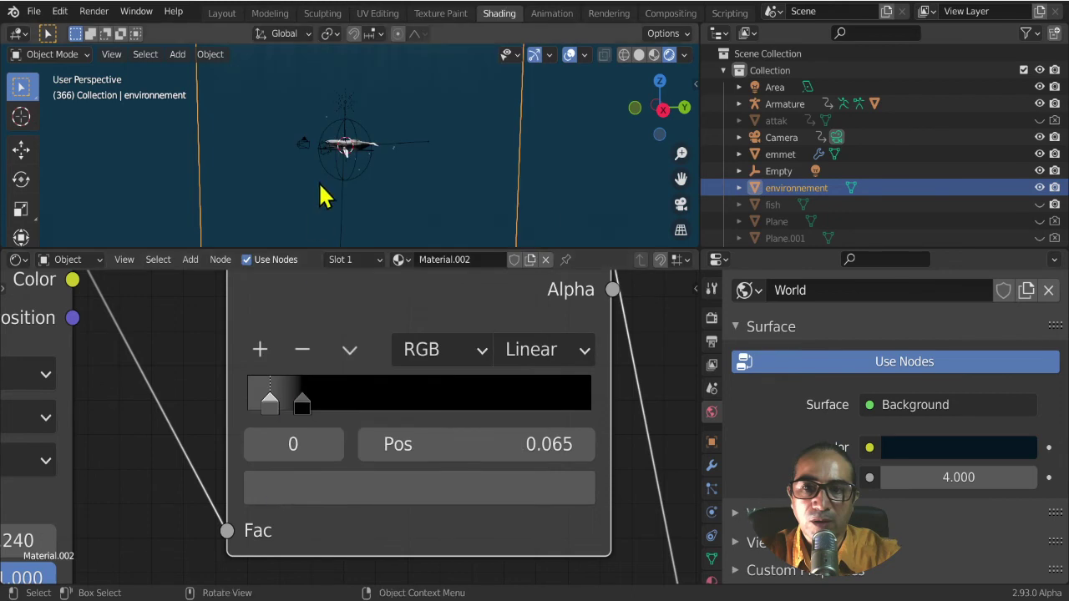
pyautogui.click(278, 491)
pyautogui.moveTo(304, 405); pyautogui.dragTo(341, 410)
pyautogui.scroll(-3, 334, 121)
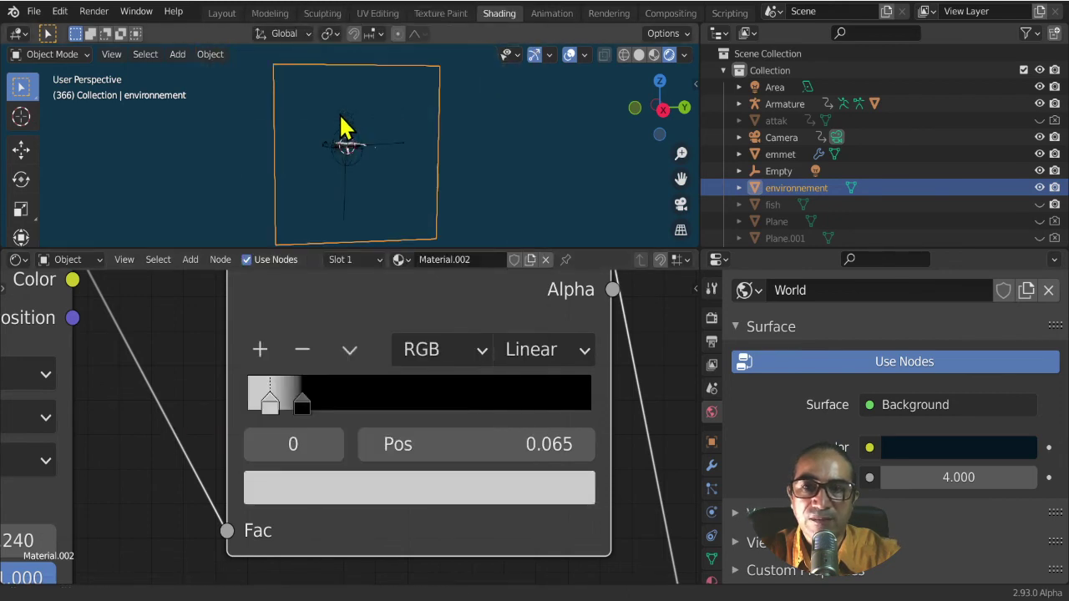
pyautogui.scroll(2, 346, 132)
pyautogui.scroll(3, 351, 148)
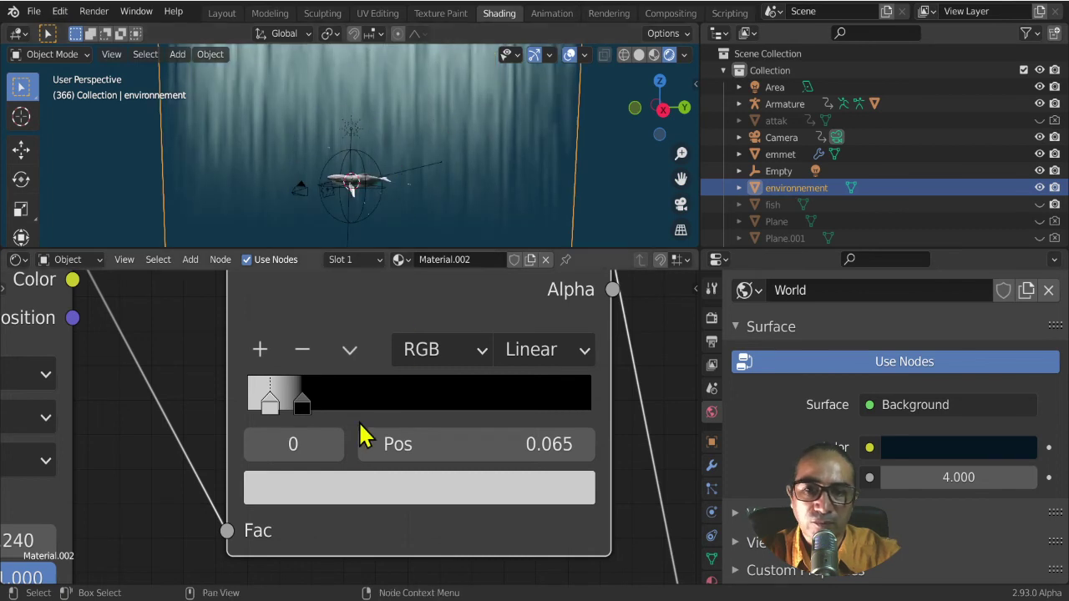
pyautogui.click(557, 355)
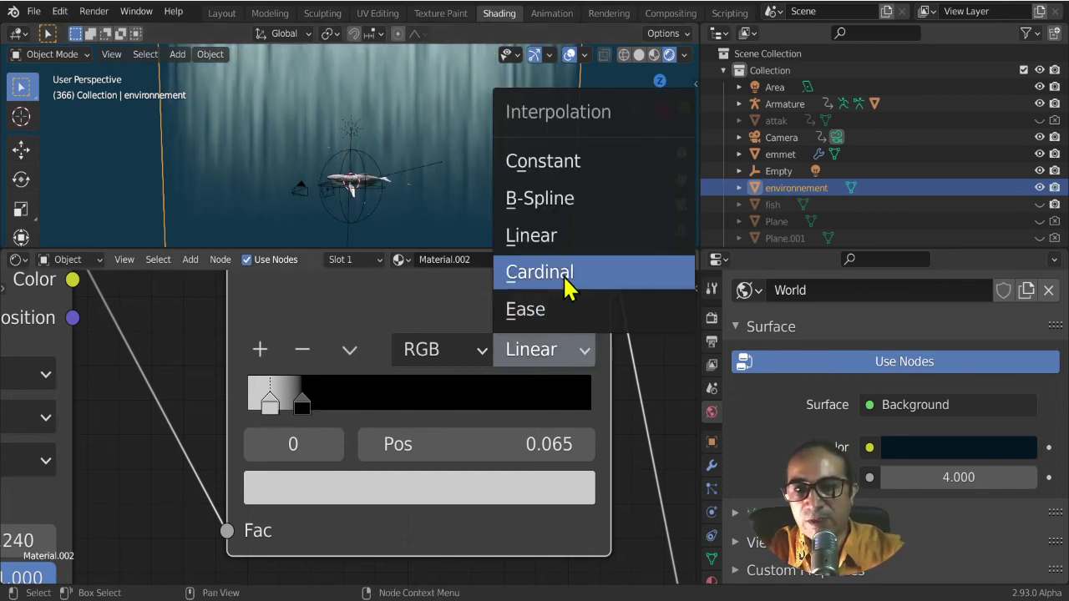
# - Try Constant interpolation with the black stop at 0.110, then switch the ColorRamp to Ease
pyautogui.click(562, 178)
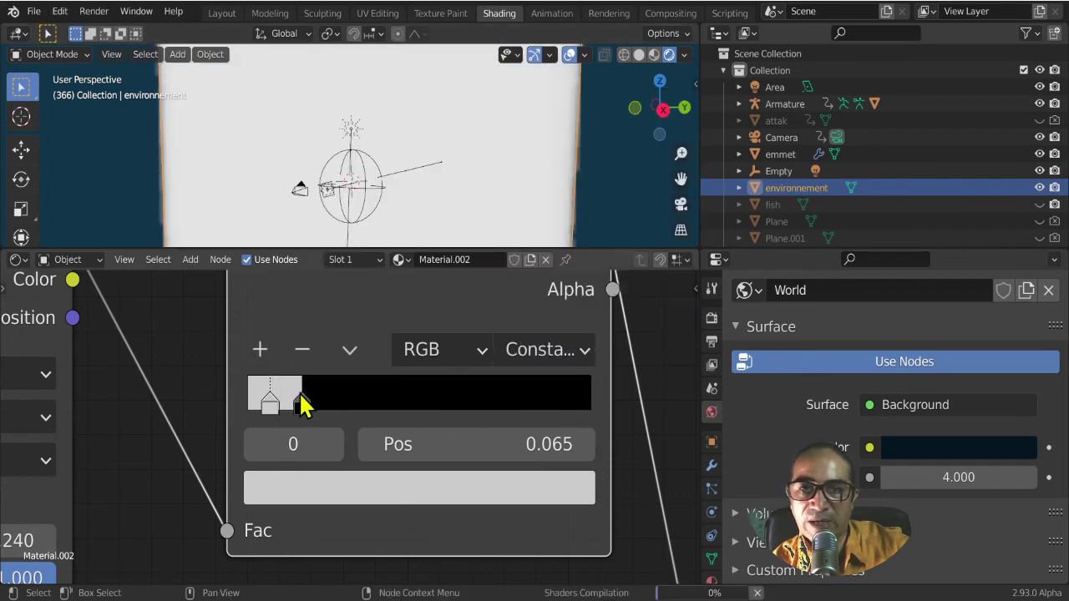
pyautogui.moveTo(304, 410); pyautogui.dragTo(273, 407)
pyautogui.click(245, 409)
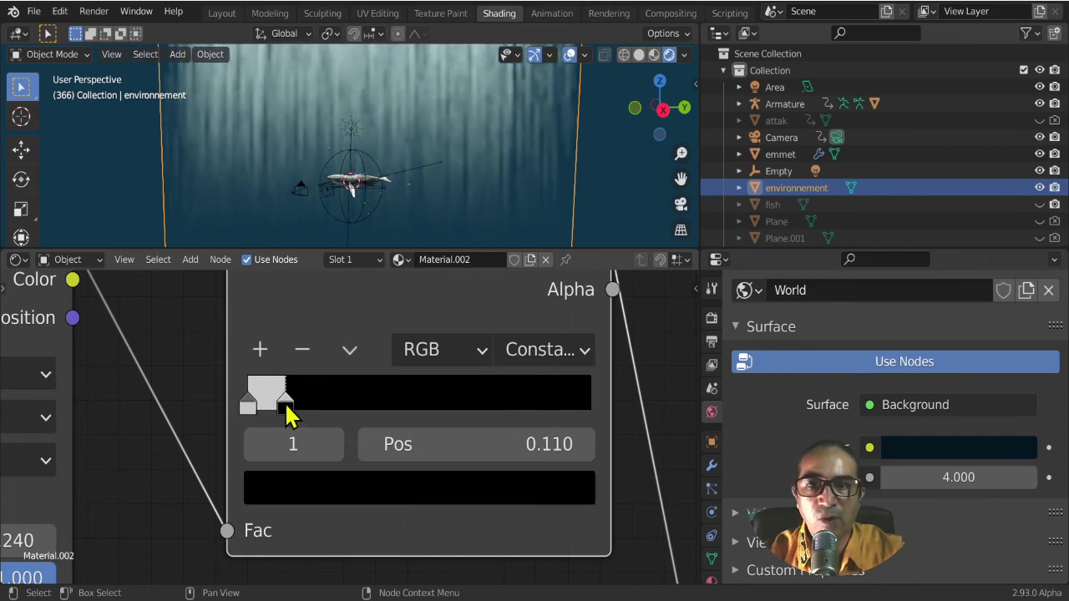
pyautogui.click(566, 365)
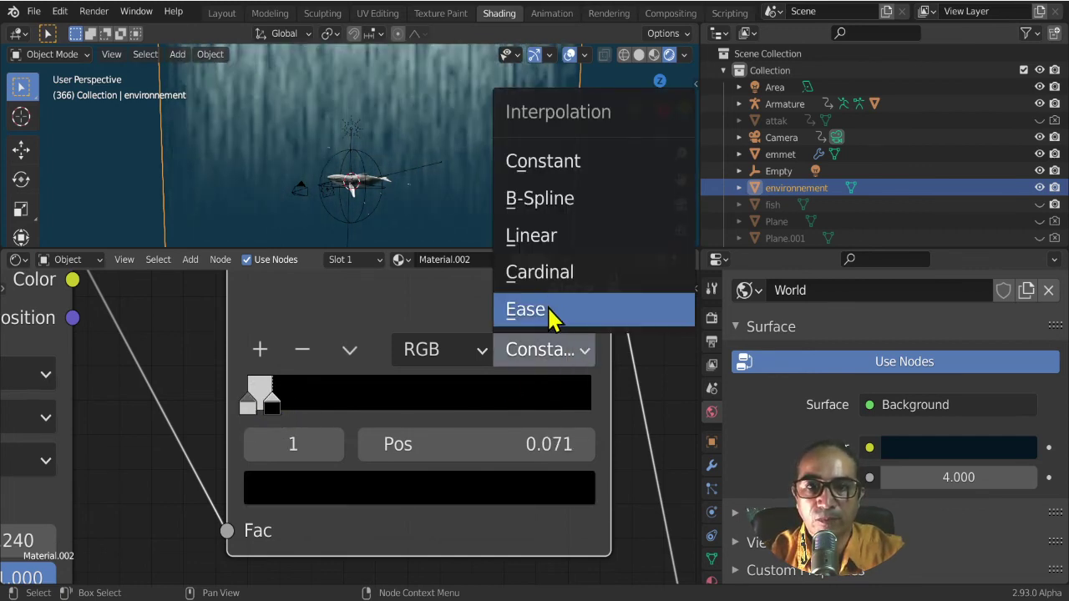
pyautogui.click(549, 317)
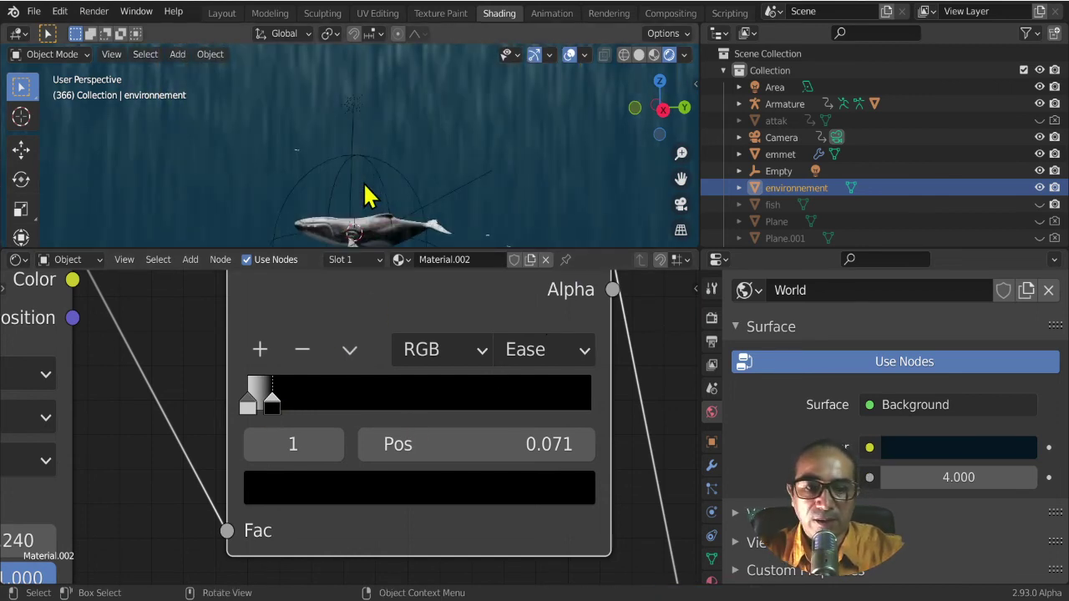
# - Check the shafts through the camera and push the black stop out to 0.179
pyautogui.press('KP_0')
pyautogui.scroll(2, 369, 194)
pyautogui.scroll(2, 370, 190)
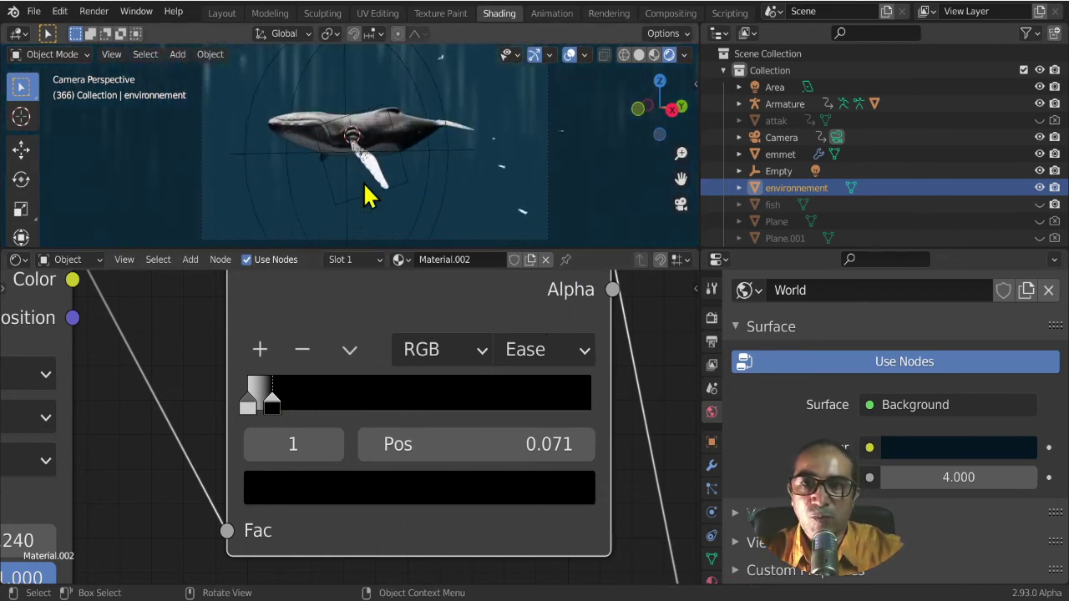
pyautogui.scroll(1, 376, 179)
pyautogui.scroll(1, 401, 175)
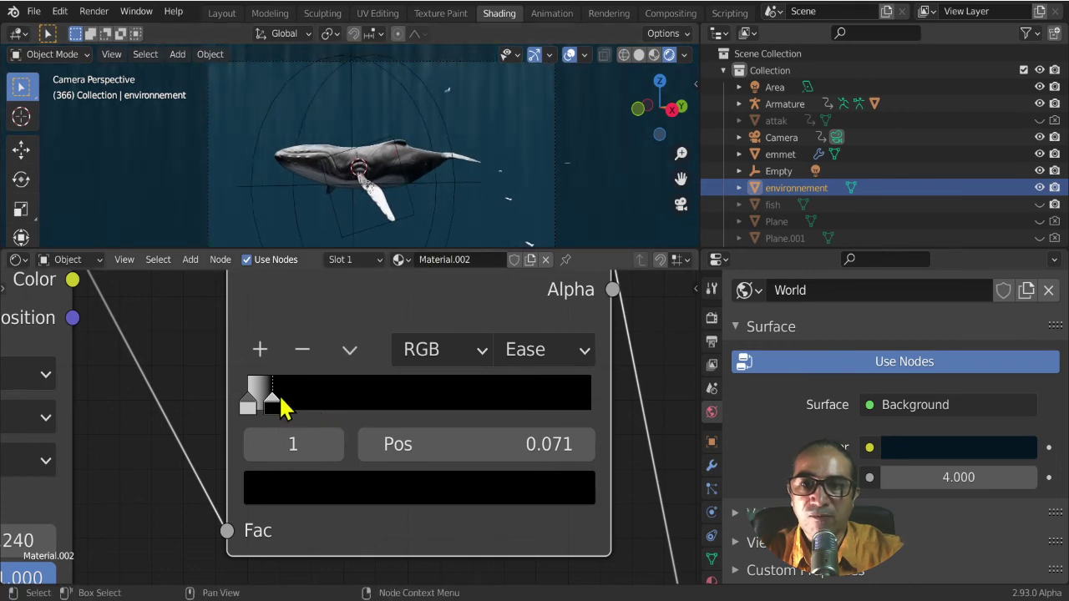
pyautogui.moveTo(282, 408)
pyautogui.mouseDown()
pyautogui.moveTo(316, 409)
pyautogui.moveTo(269, 409)
pyautogui.mouseUp()
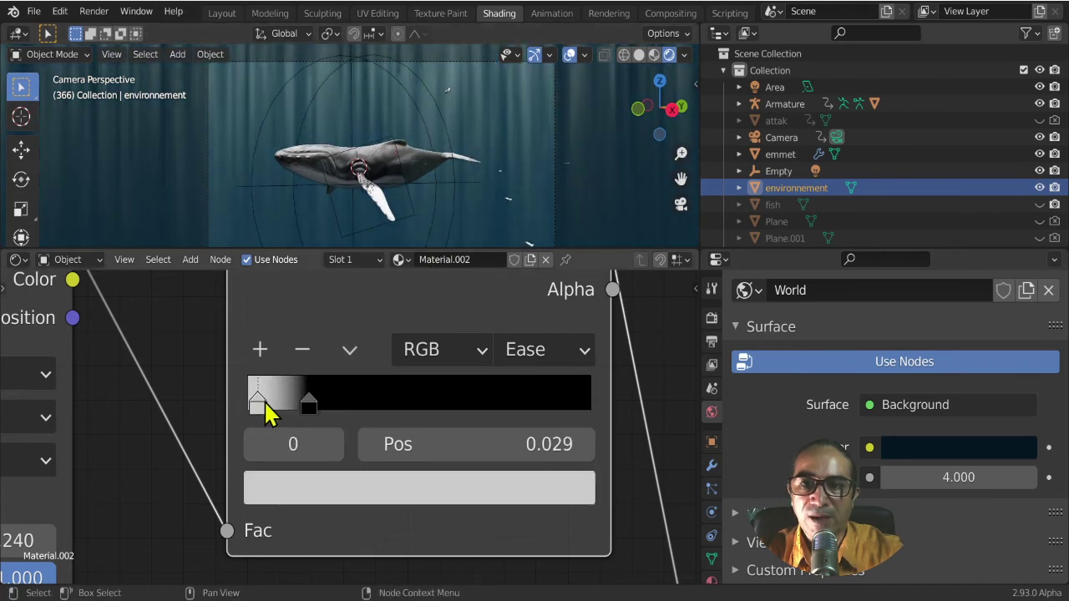